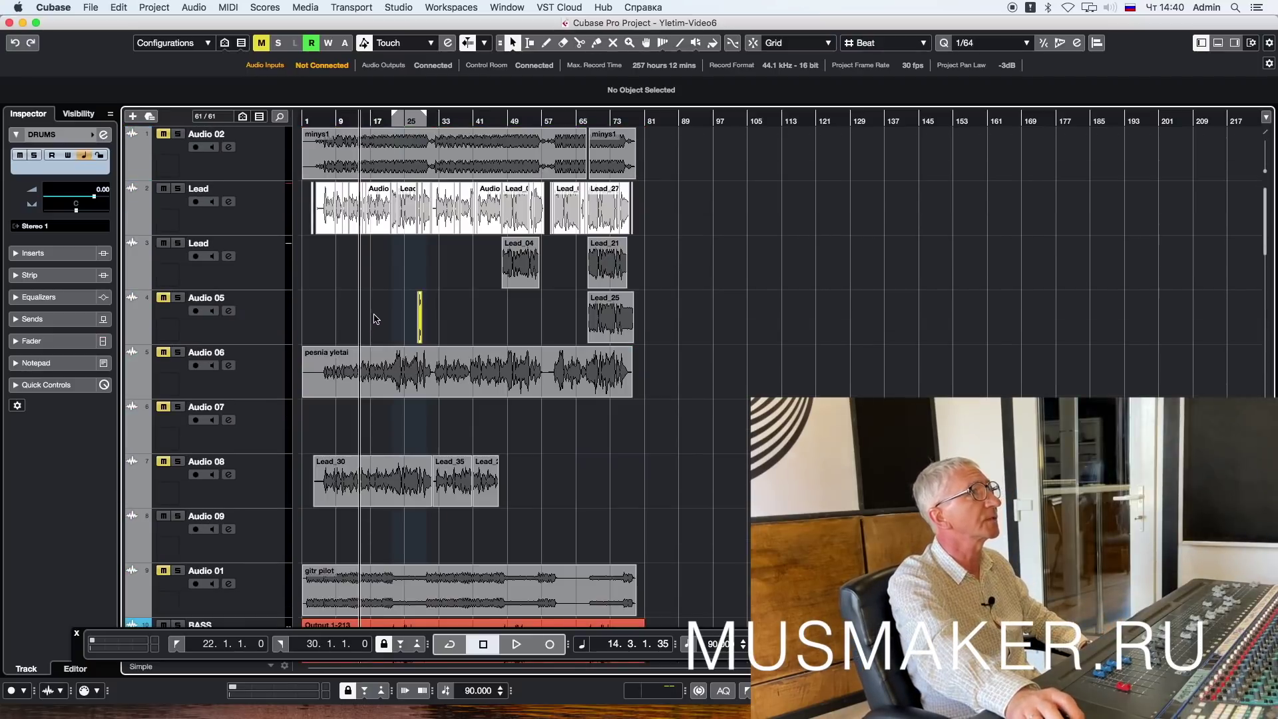
# Step: Go through the vocal tracks from the two Lead tracks and Audio 05 to Audio 06, ending on the pilot guitar track Audio 01
pyautogui.click(266, 213)
pyautogui.click(266, 267)
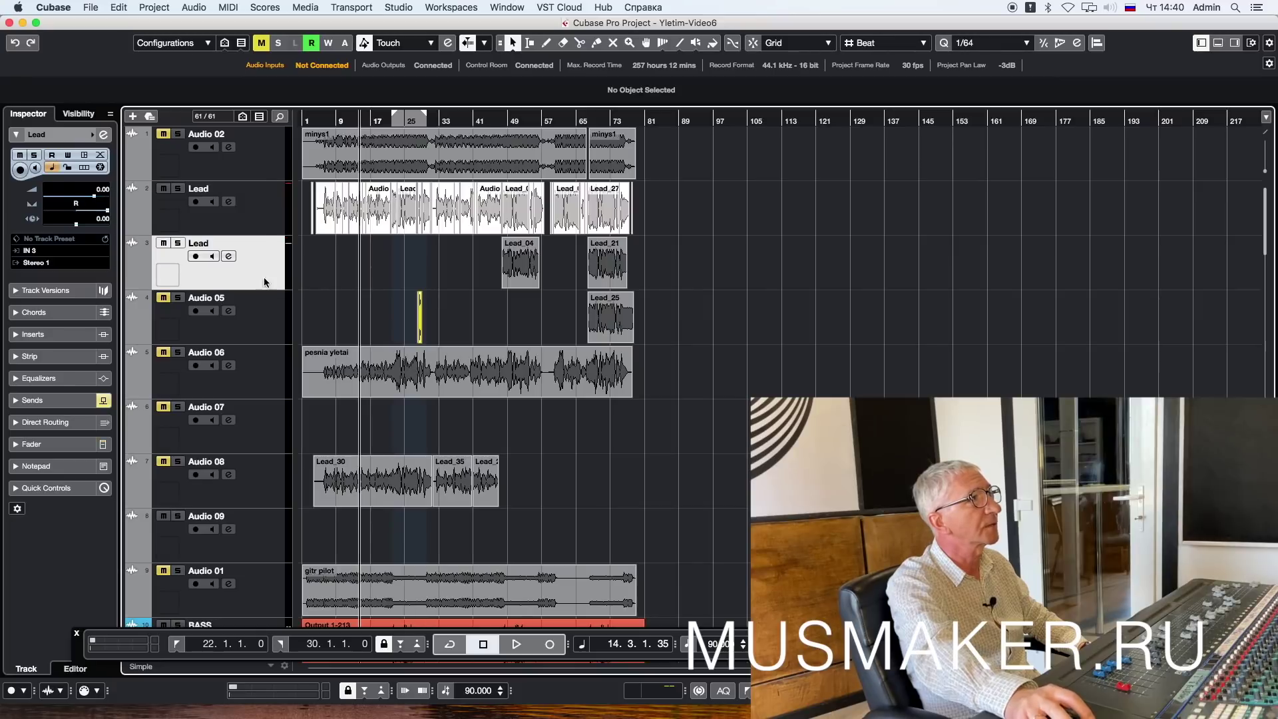
pyautogui.click(258, 324)
pyautogui.click(260, 371)
pyautogui.scroll(-3, 262, 360)
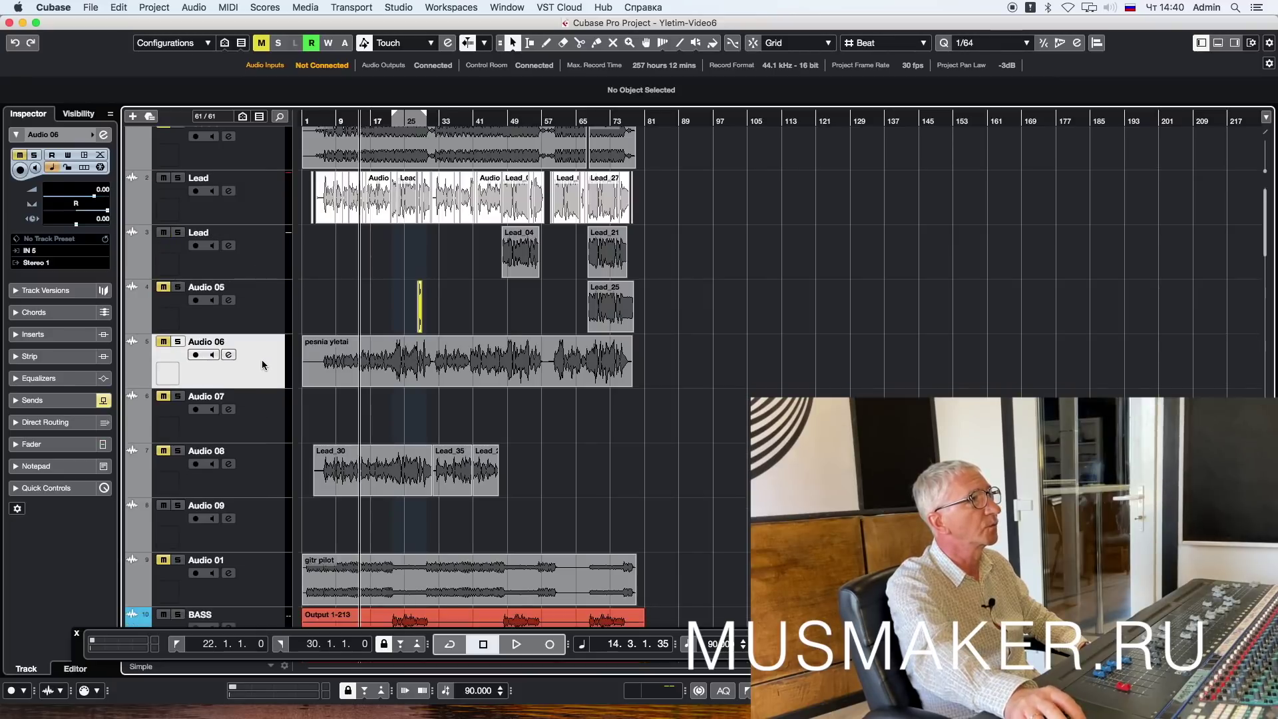
pyautogui.scroll(-3, 267, 357)
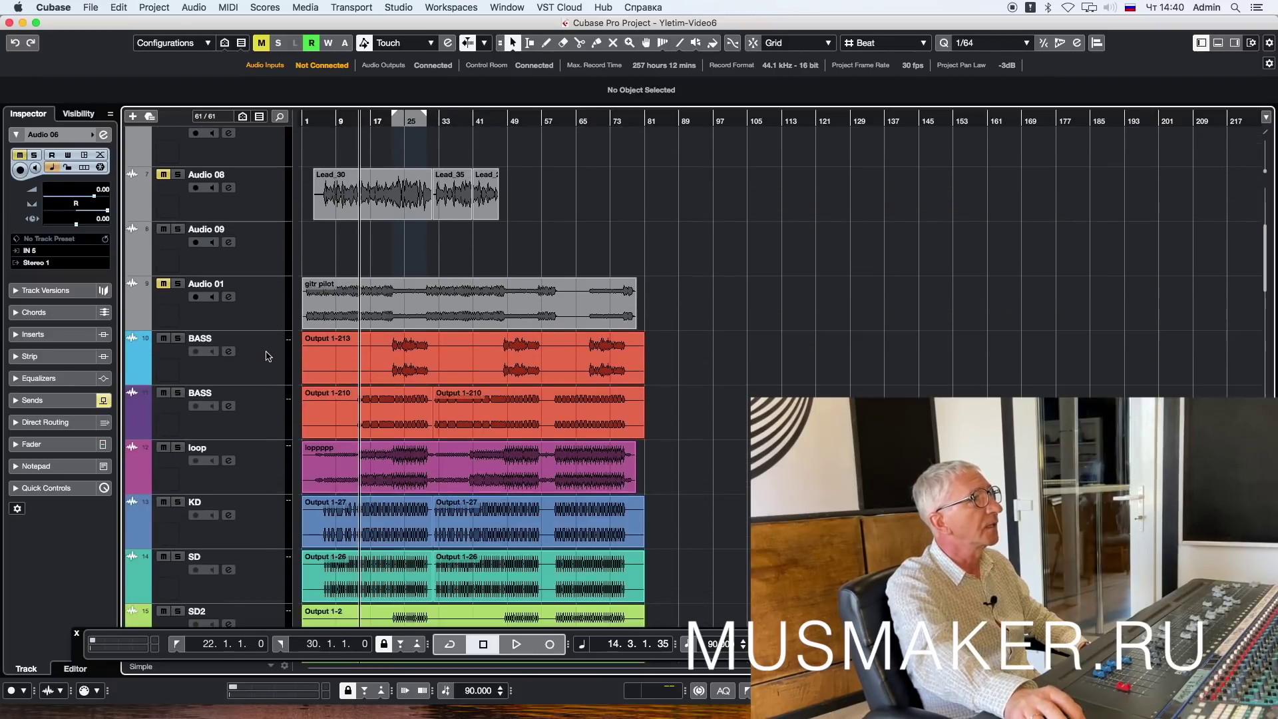
pyautogui.click(272, 310)
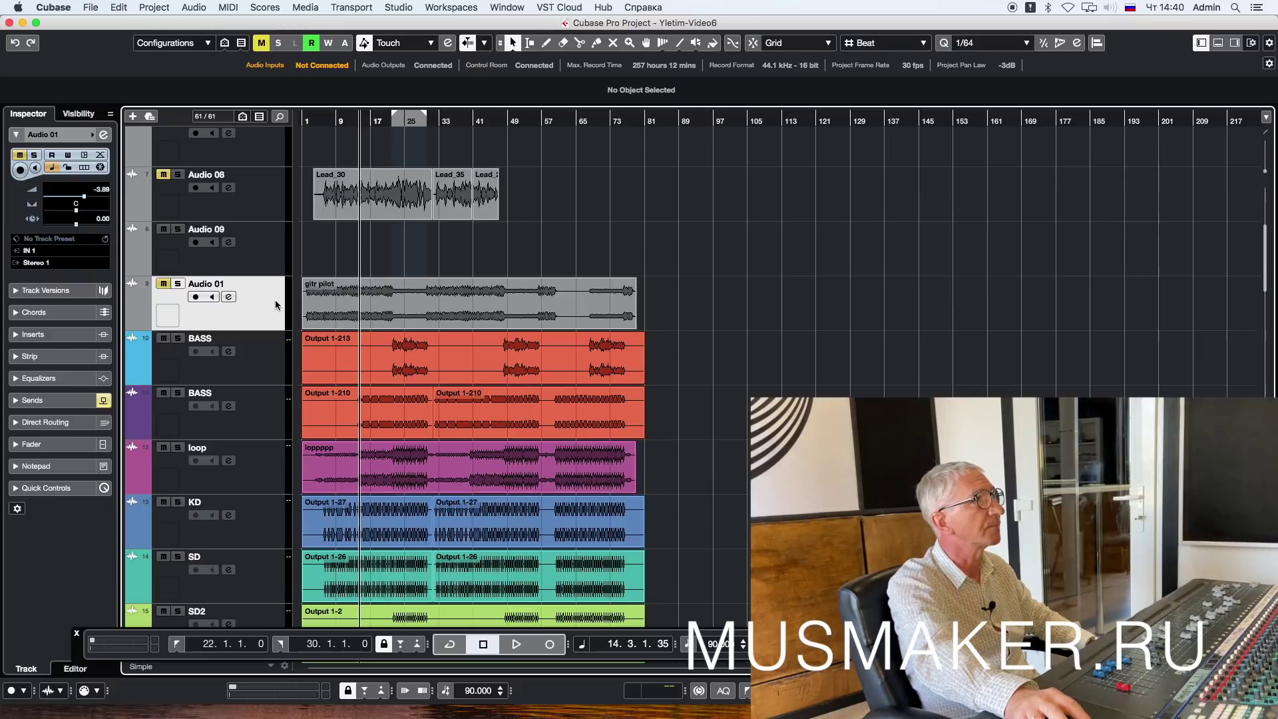
# Step: Review the bass, loop and drum tracks down to the DRUMS group and the acoustic arpeggio guitars
pyautogui.scroll(-2, 276, 305)
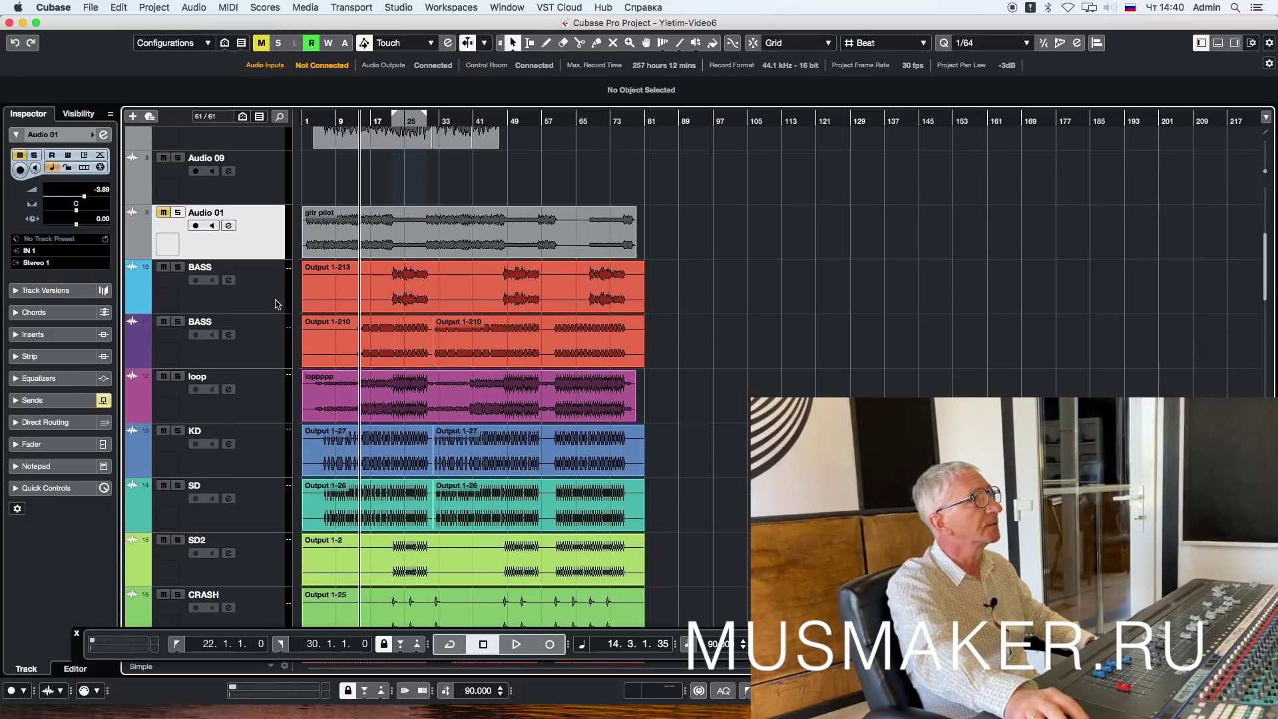
pyautogui.scroll(-3, 269, 346)
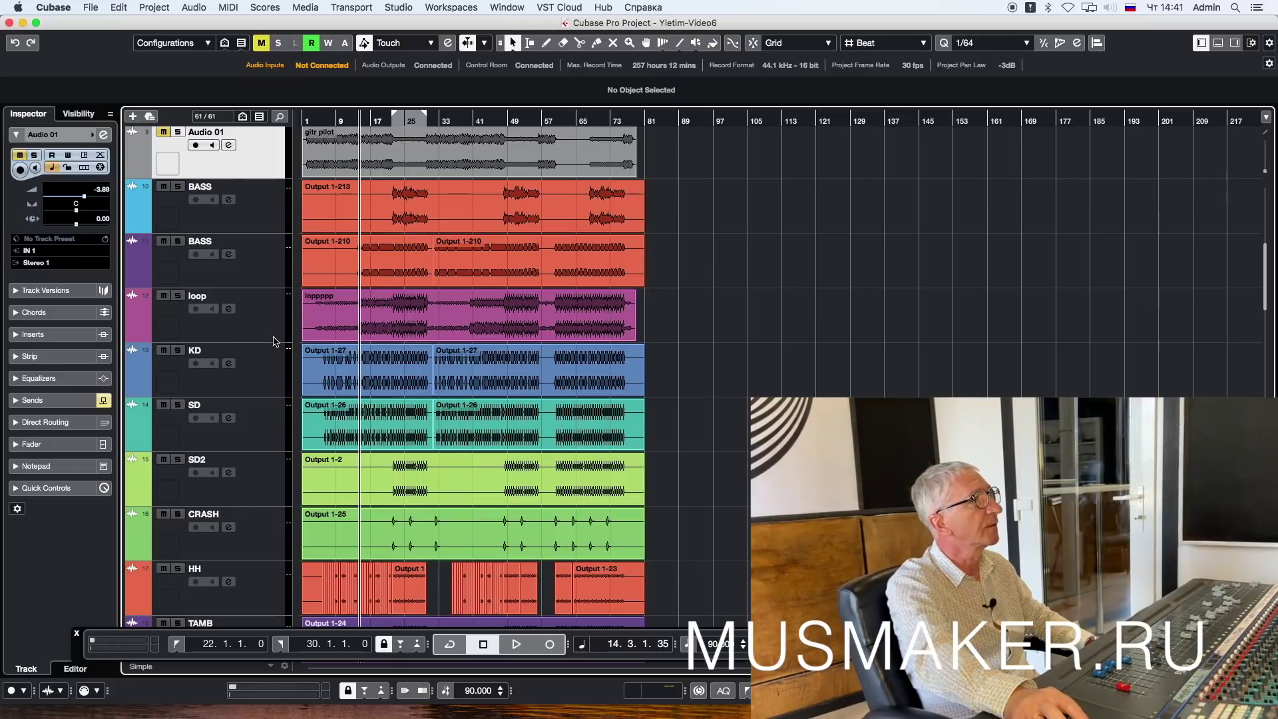
pyautogui.scroll(-1, 274, 342)
pyautogui.scroll(-1, 276, 341)
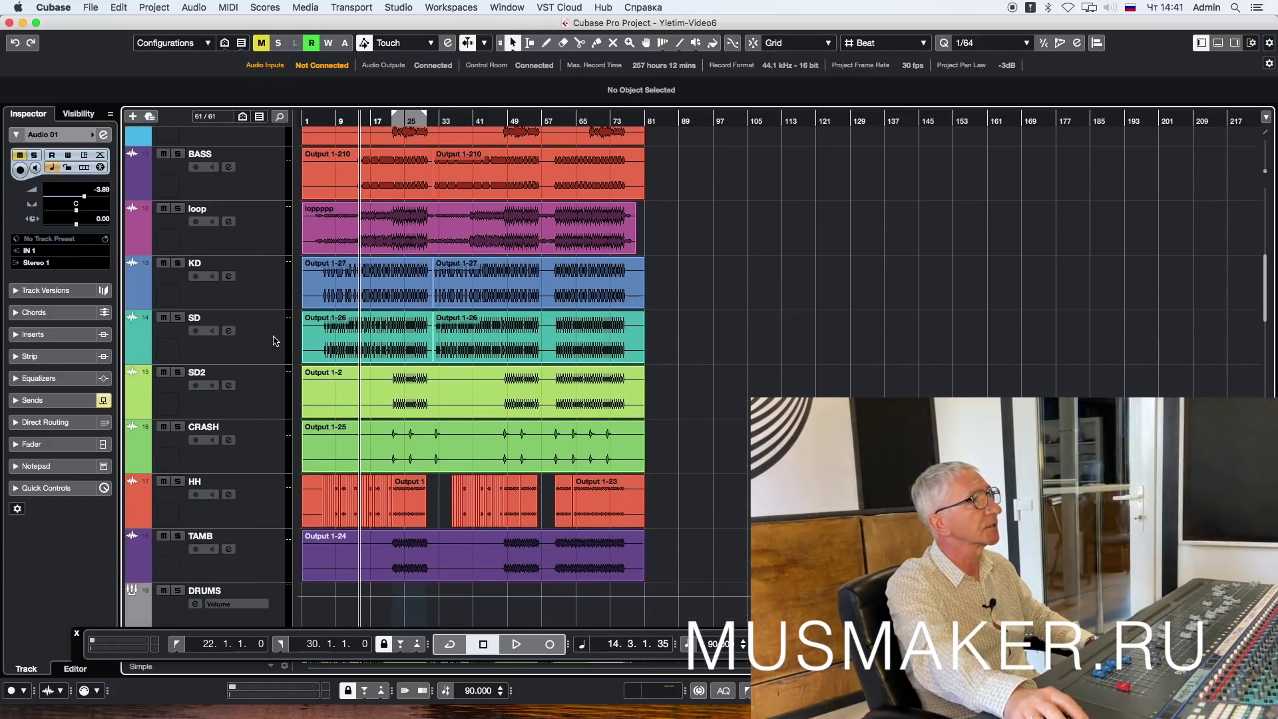
pyautogui.scroll(-1, 276, 341)
pyautogui.scroll(-3, 275, 341)
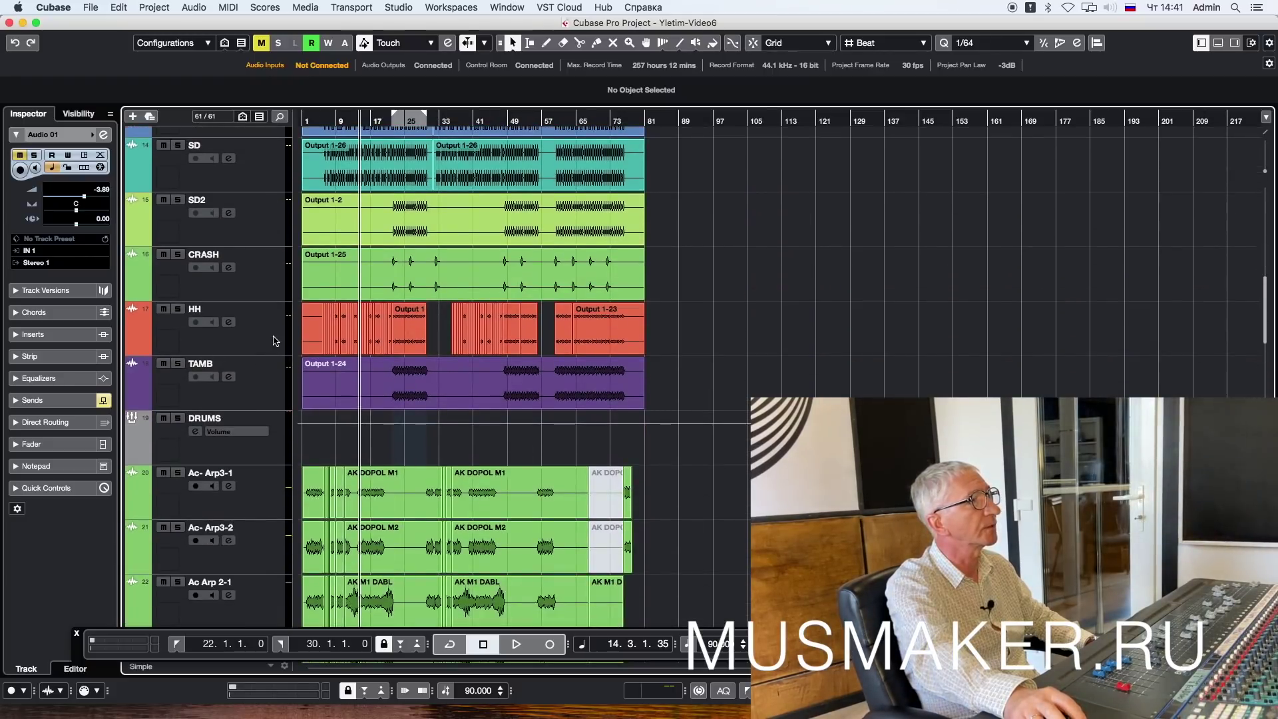
pyautogui.scroll(-2, 276, 341)
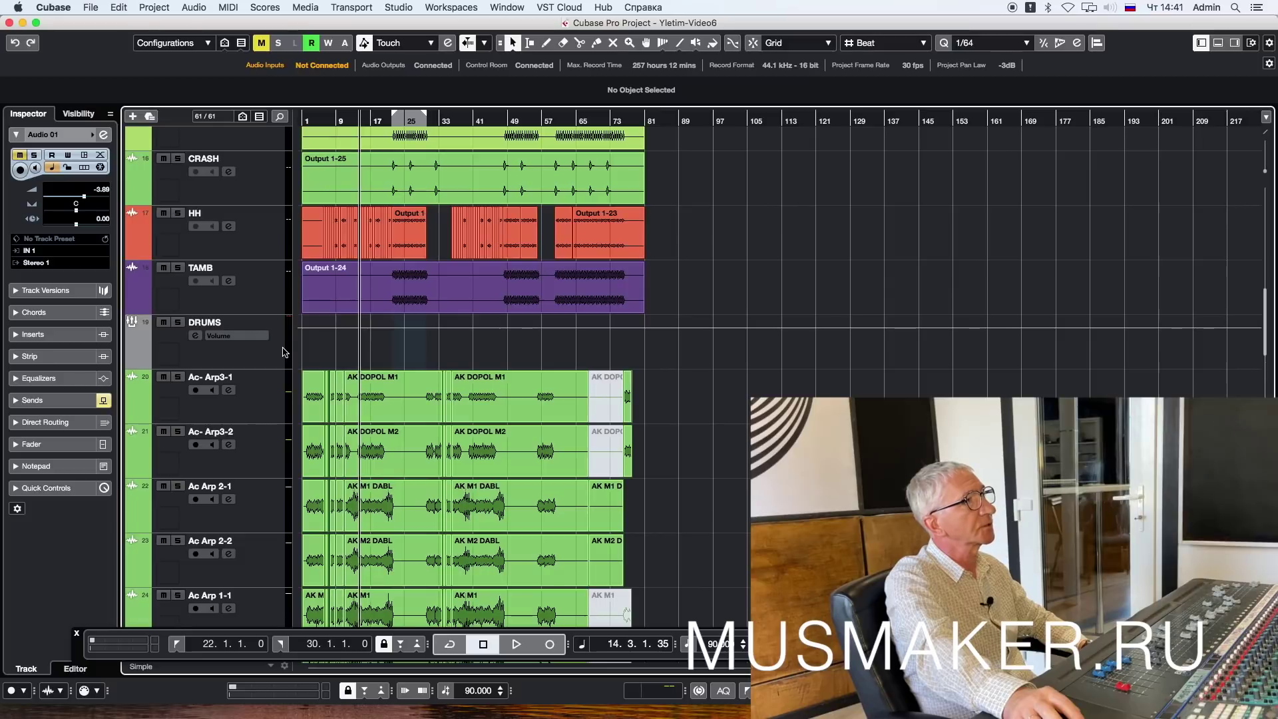
# Step: Solo the Ac- Arp3-1 and Ac- Arp3-2 tracks and listen to the pair
pyautogui.click(178, 377)
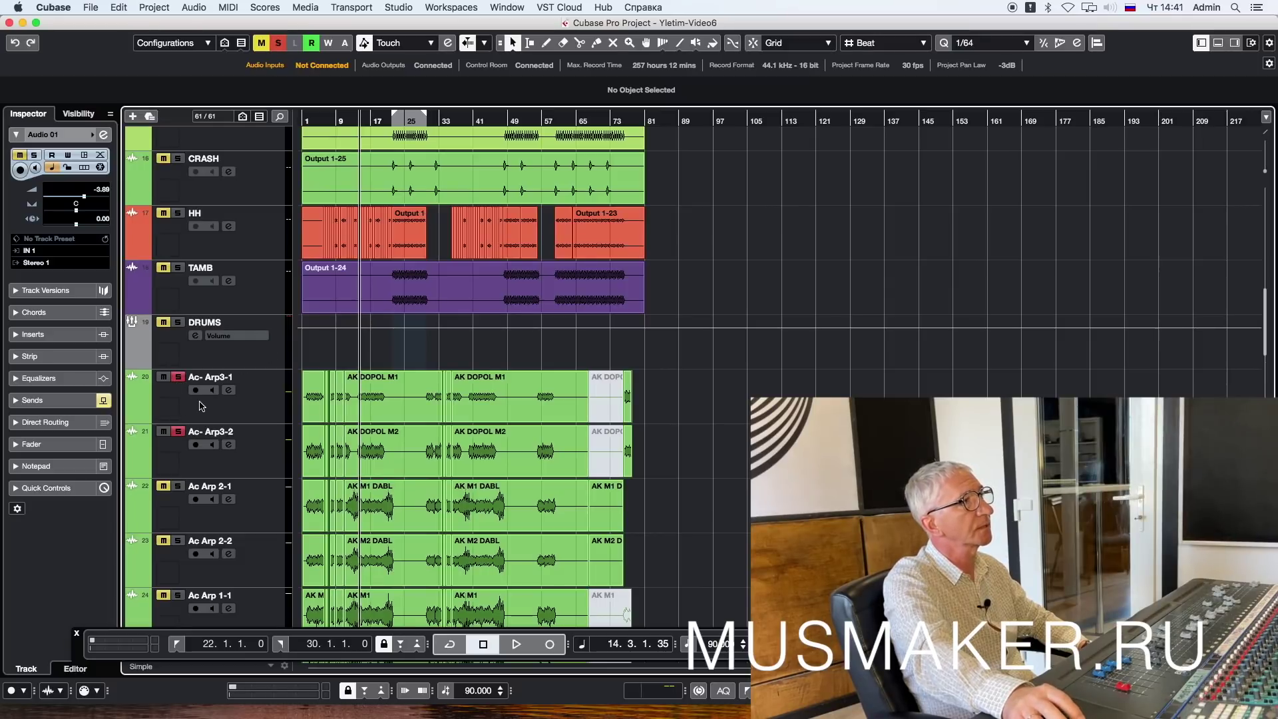
pyautogui.click(238, 414)
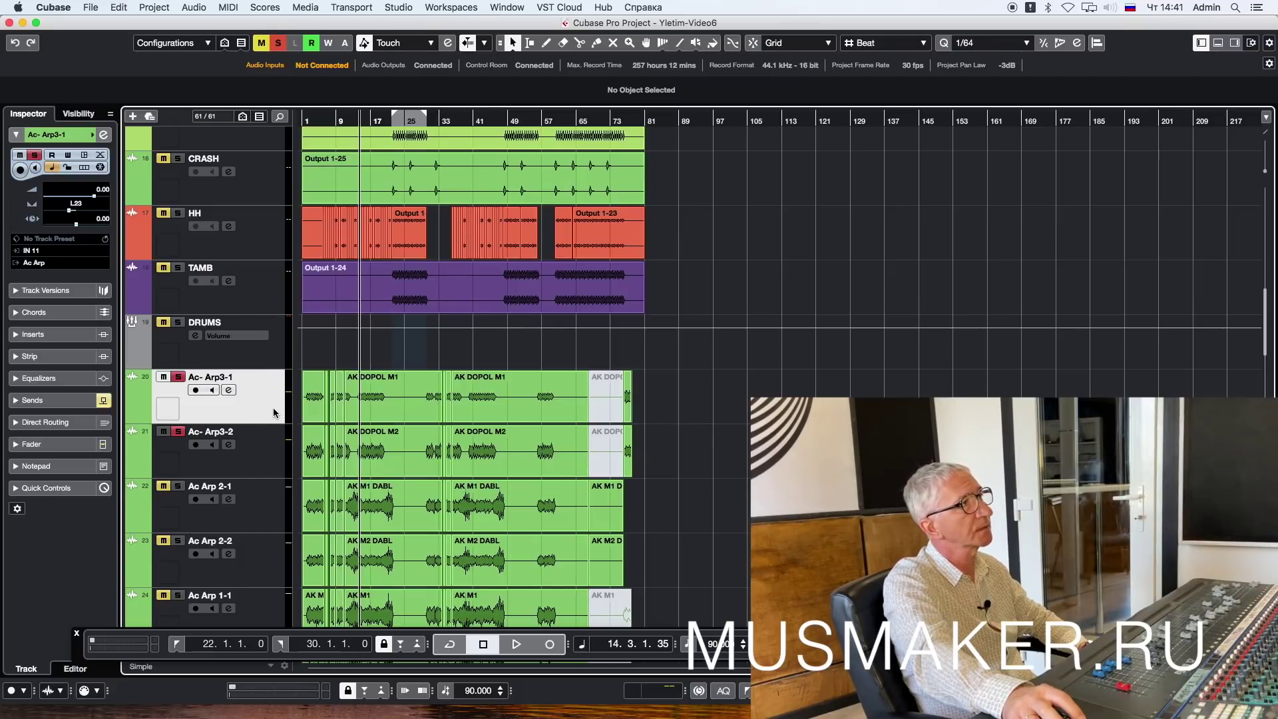
pyautogui.press('space')
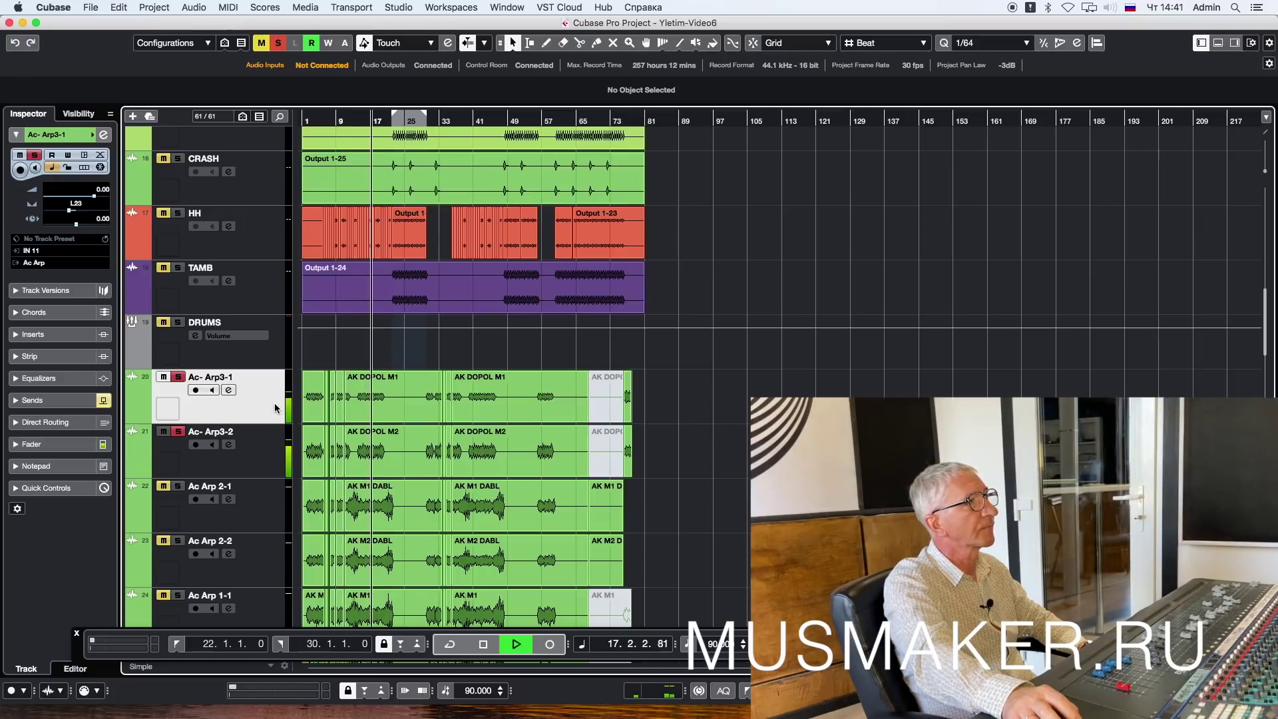
pyautogui.press('space')
# Step: Solo only Ac Arp 2-1 and Ac Arp 2-2, then add Ac Arp 1-1 and Ac Arp 1 during playback to hear all four
pyautogui.keyDown('super'); pyautogui.click(177, 486); pyautogui.keyUp('super')
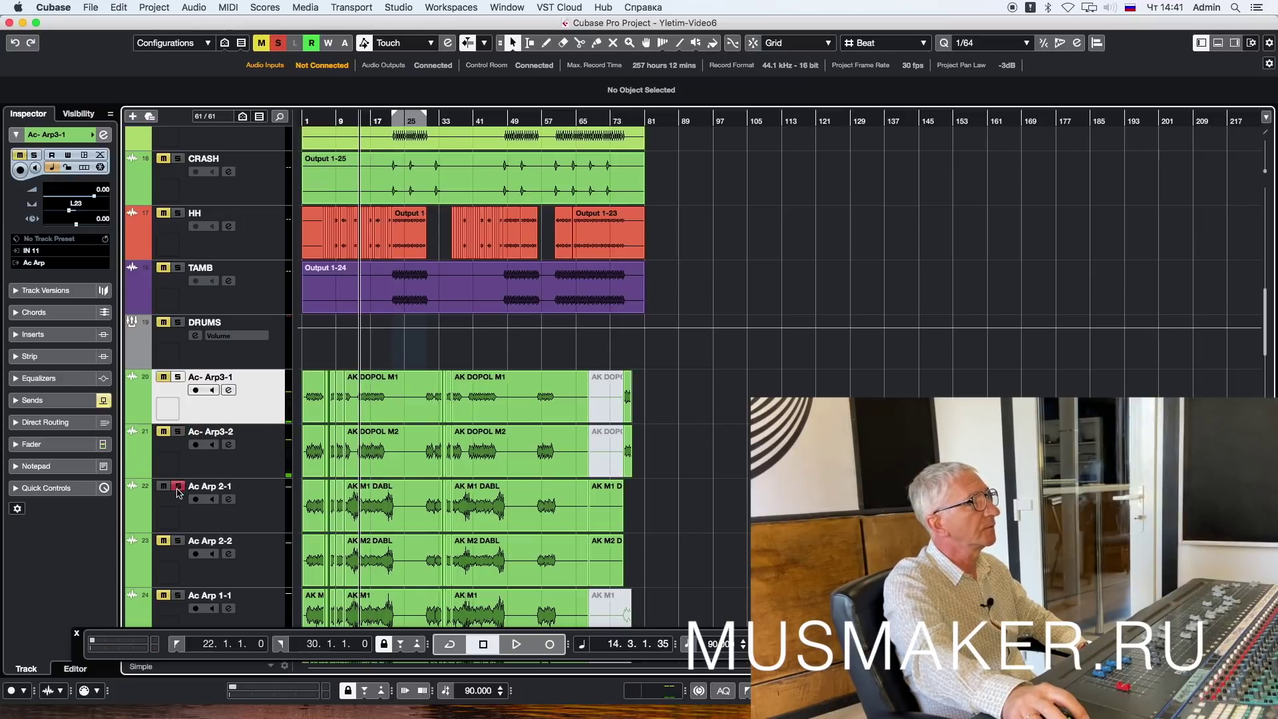
pyautogui.click(179, 542)
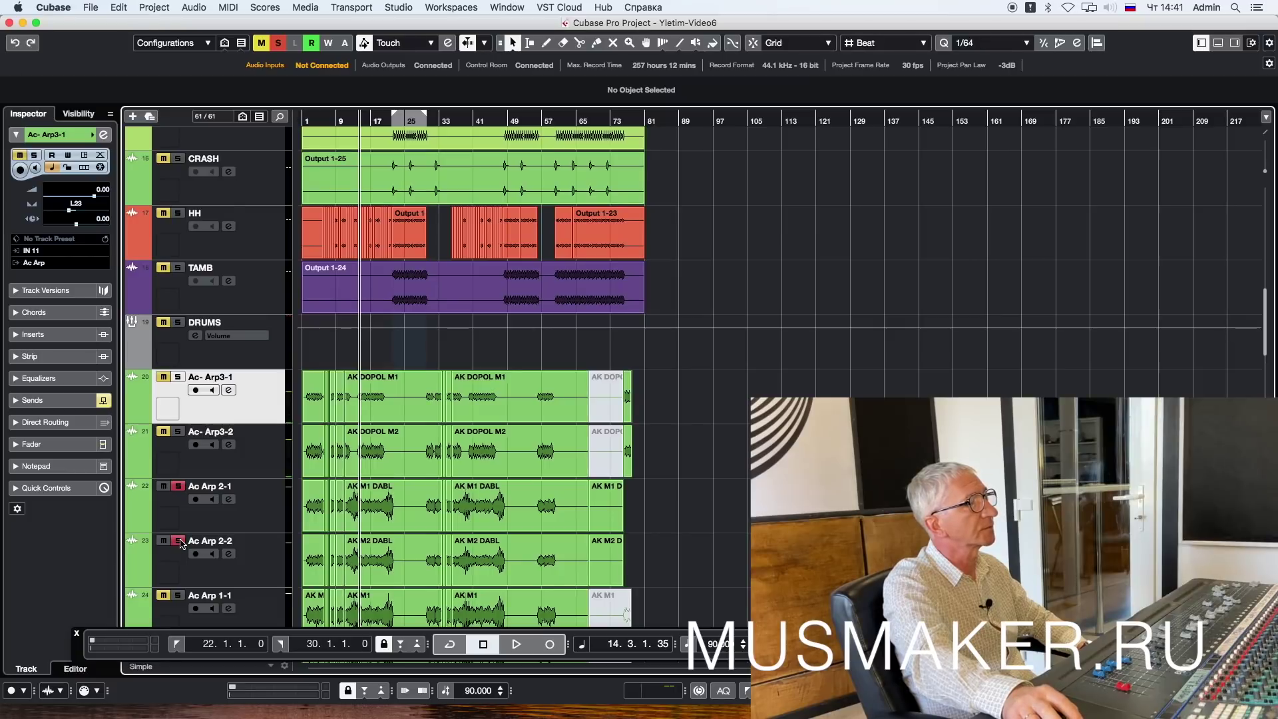
pyautogui.press('space')
pyautogui.scroll(-4, 186, 519)
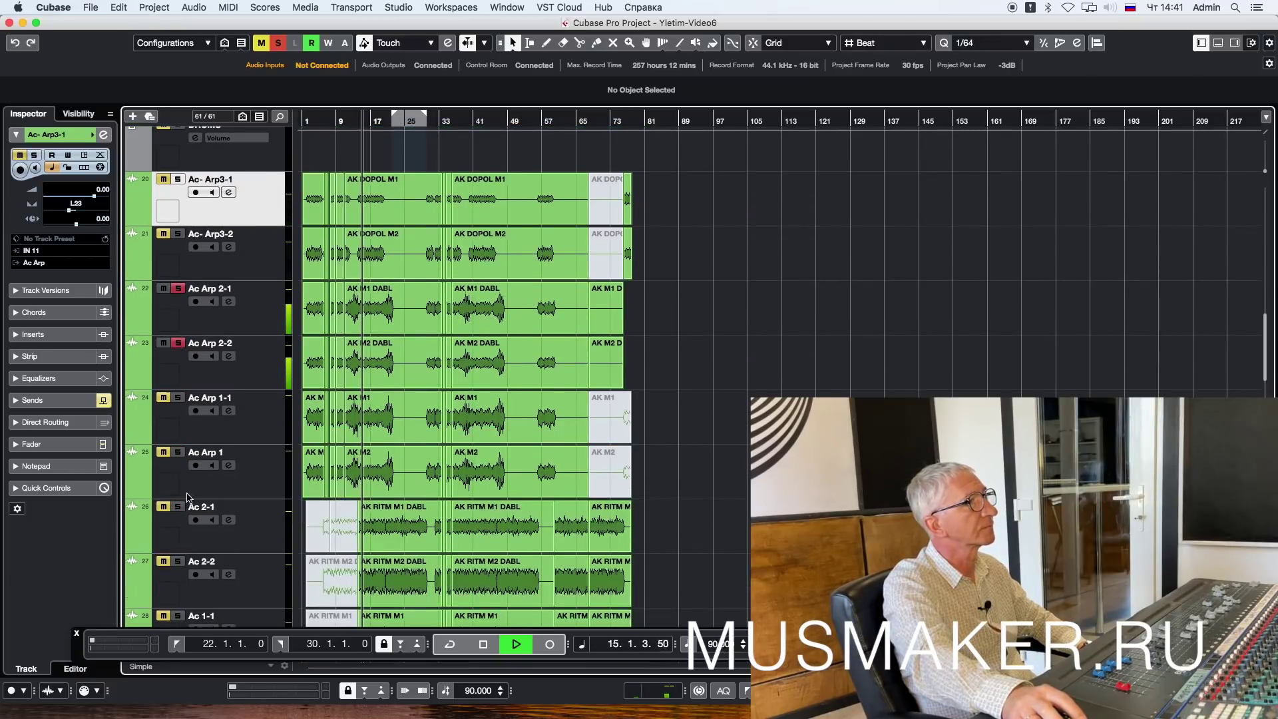
pyautogui.click(178, 397)
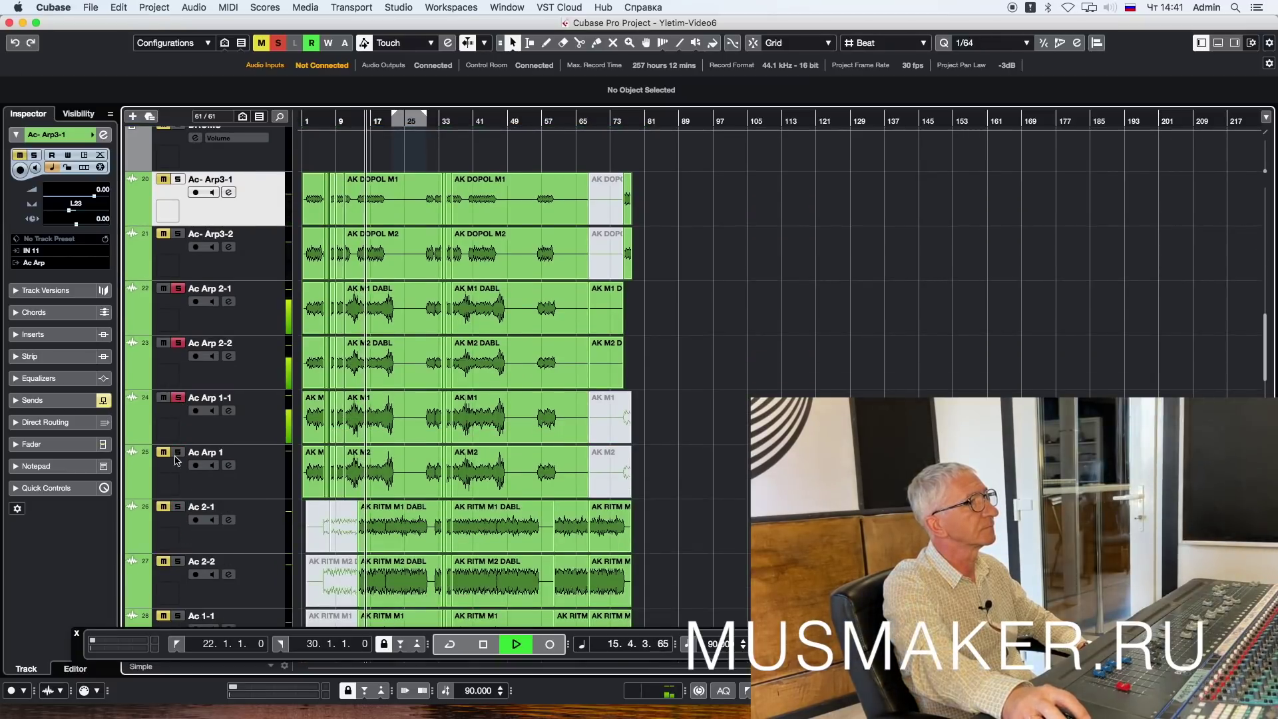
pyautogui.click(178, 453)
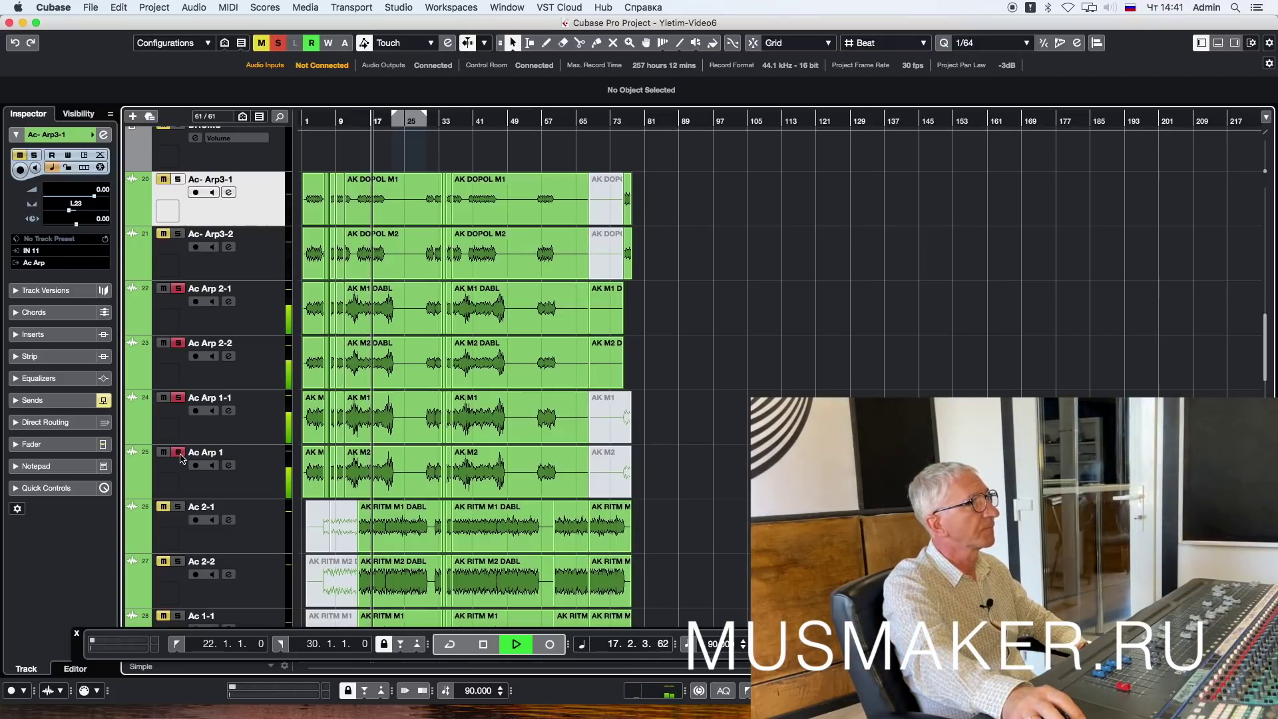
pyautogui.click(176, 319)
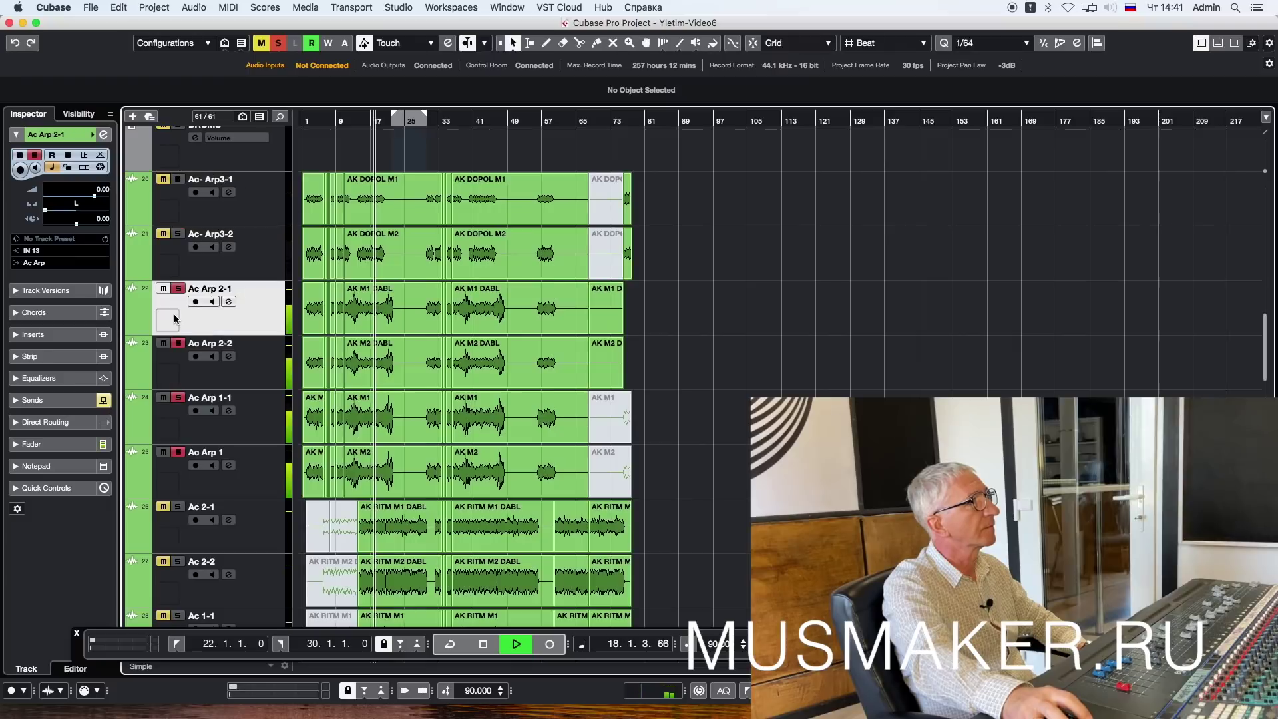
pyautogui.press('space')
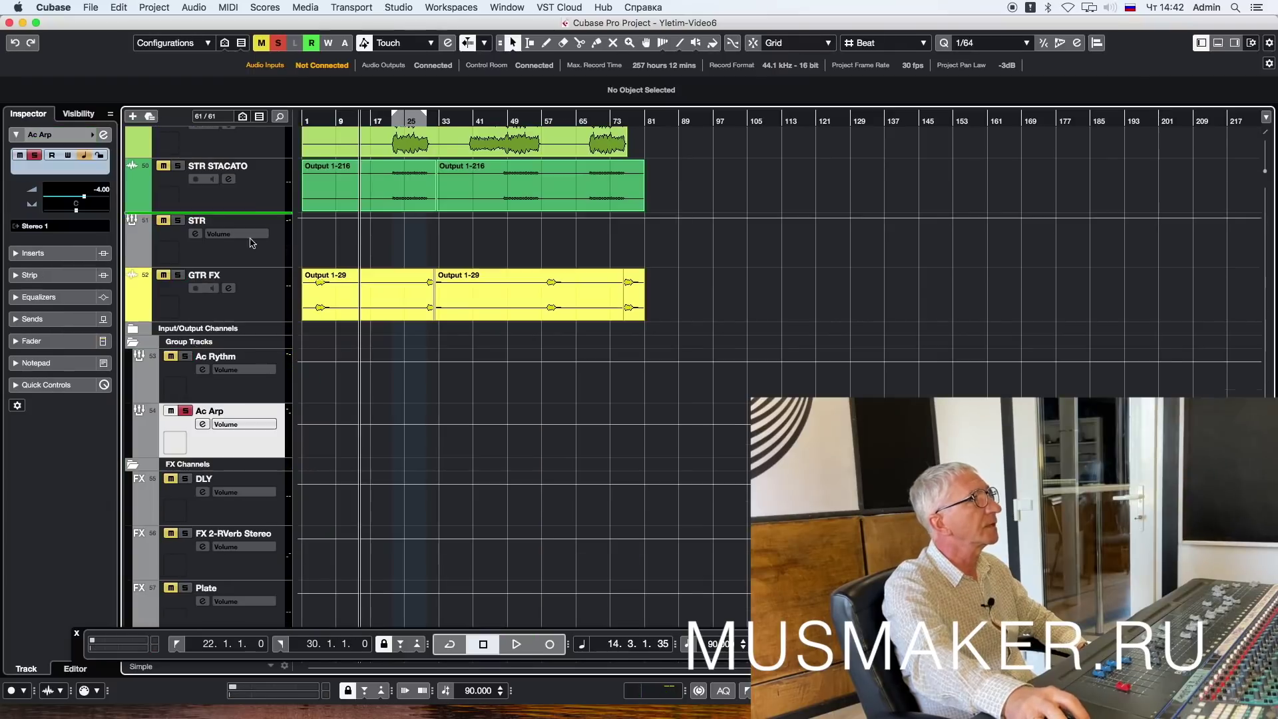
# Step: Move the Ac Arp group track directly below Ac Arp 1 and set it to Stereo Combined Panner, panned L72 and R60
pyautogui.moveTo(252, 242); pyautogui.dragTo(258, 176)
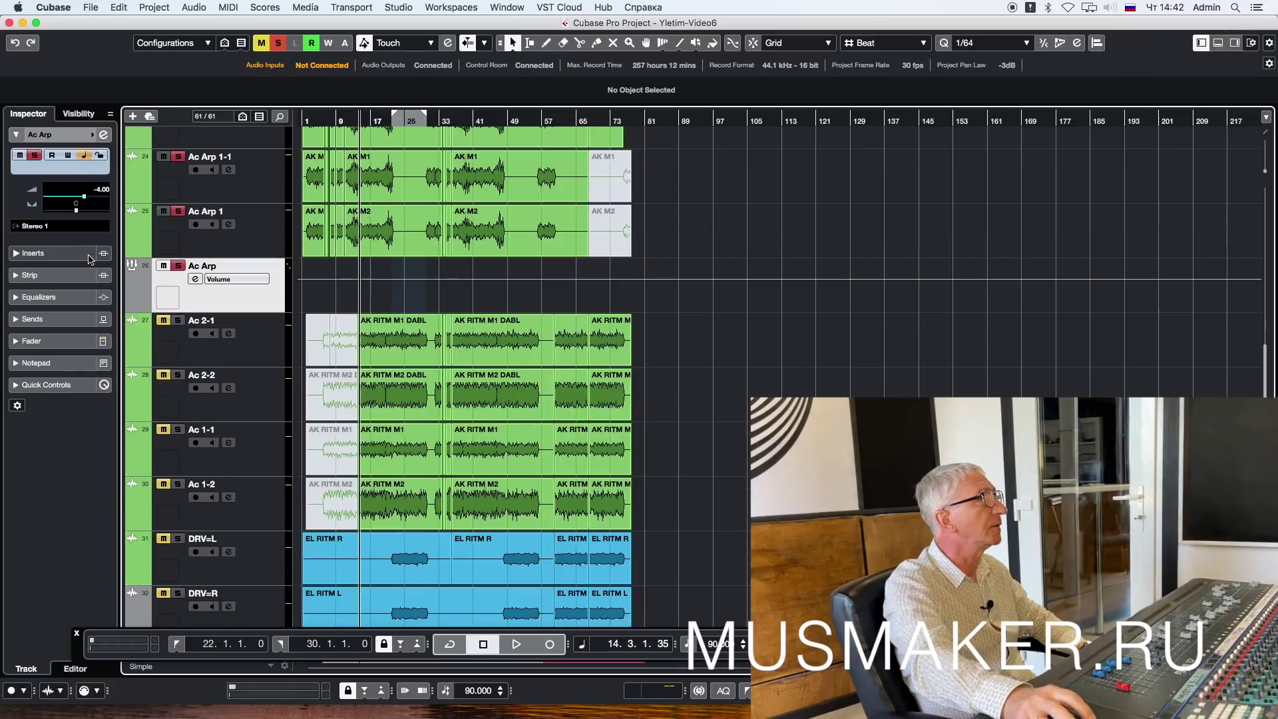
pyautogui.rightClick(82, 209)
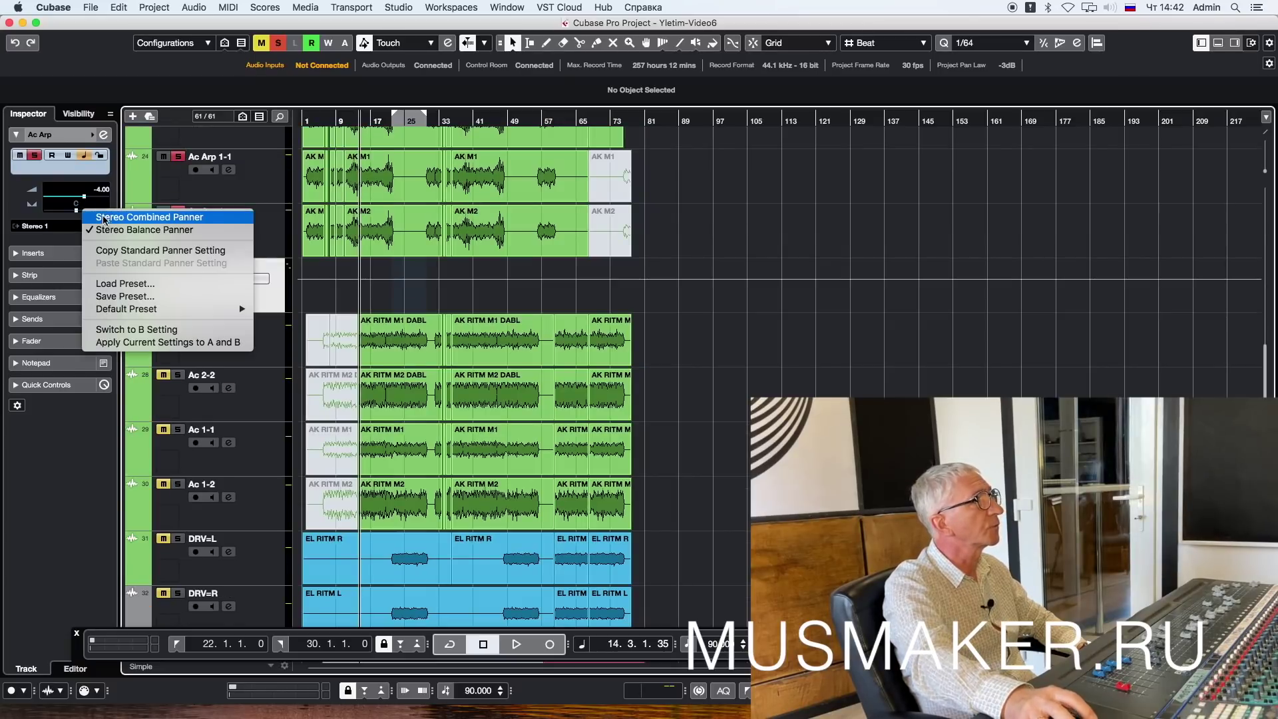
pyautogui.click(105, 218)
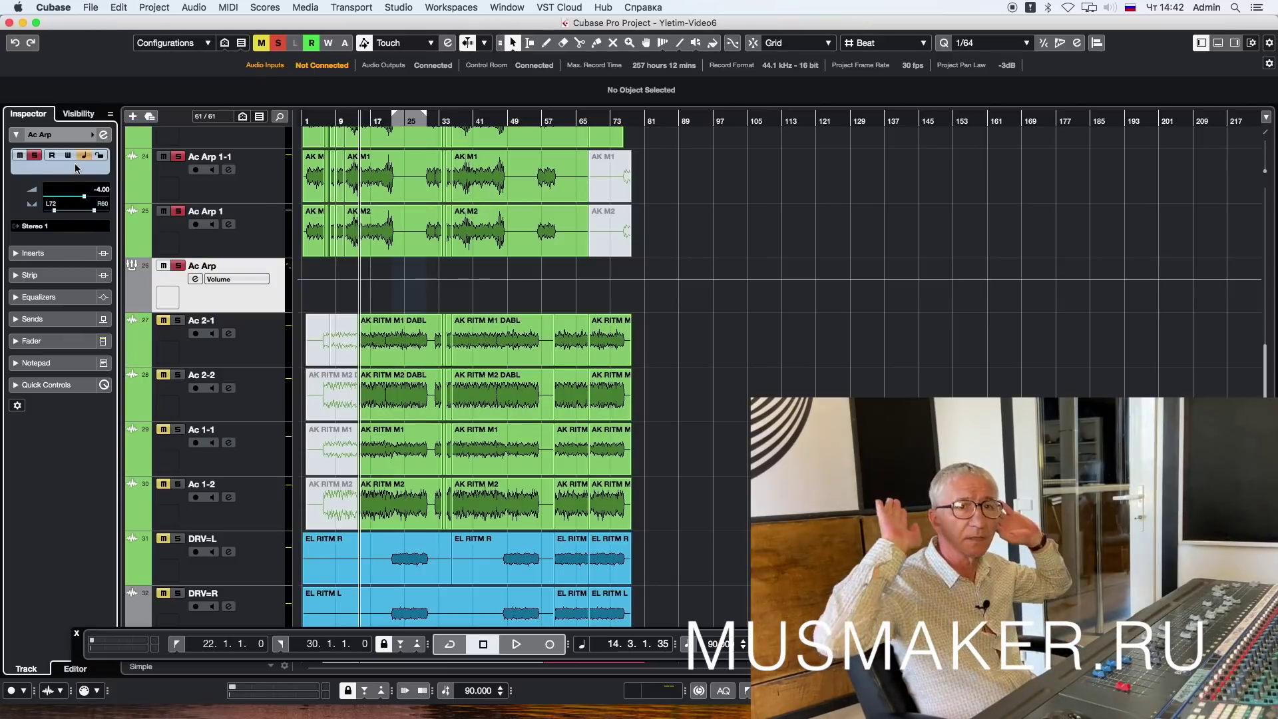
# Step: Unsolo the Ac Arp group and listen to the rhythm guitars, soloing Ac 2-1 and Ac 2-2 first, then adding Ac 1-1 and Ac 1-2
pyautogui.click(178, 266)
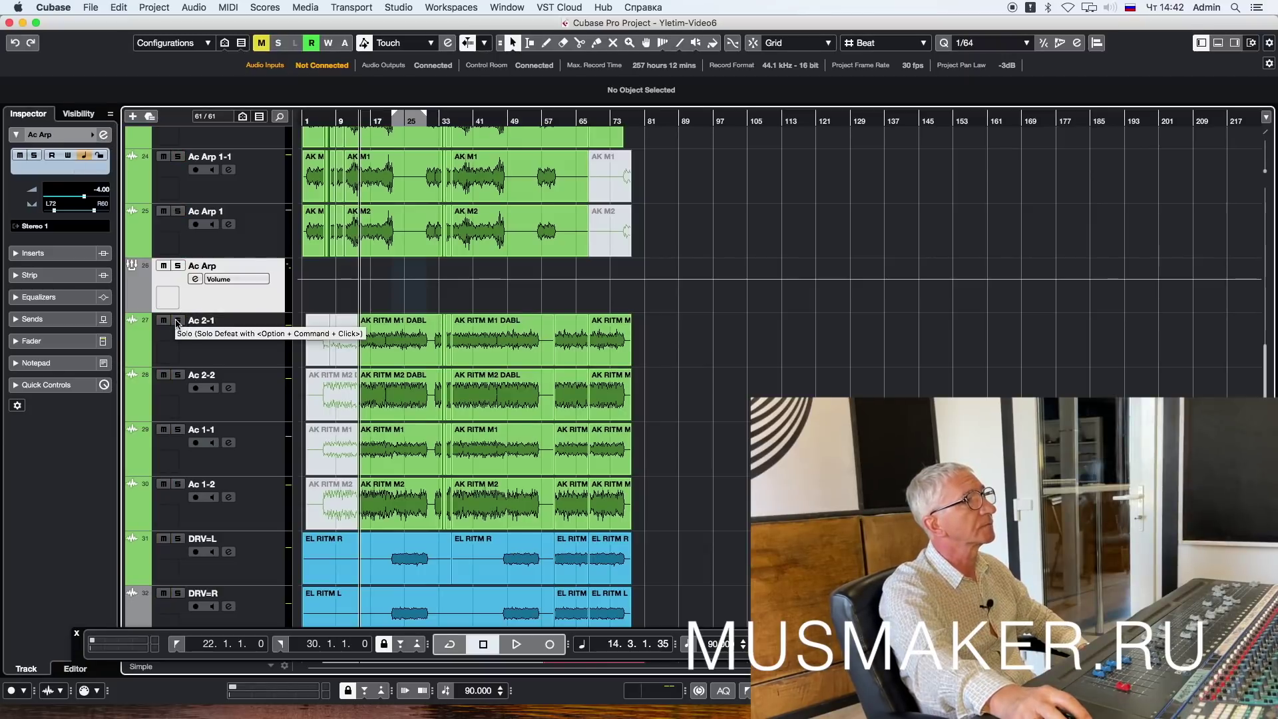
pyautogui.click(177, 323)
pyautogui.click(178, 375)
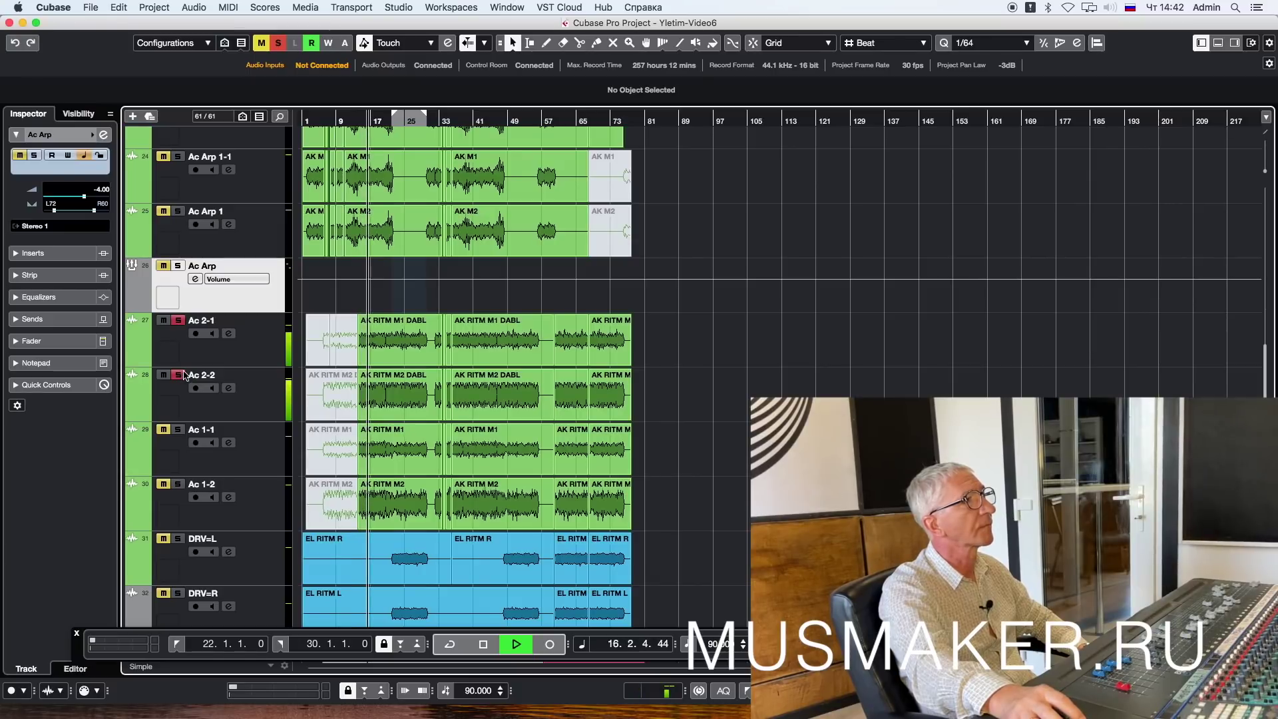
pyautogui.click(178, 429)
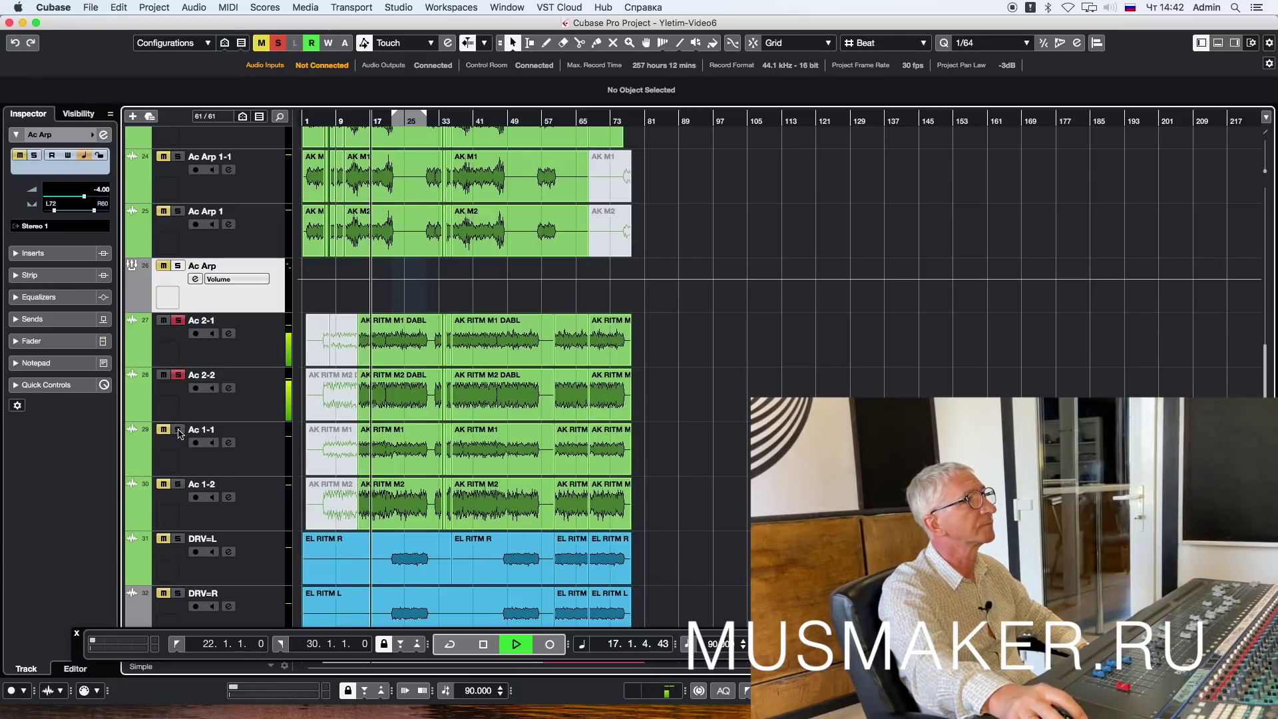
pyautogui.click(179, 485)
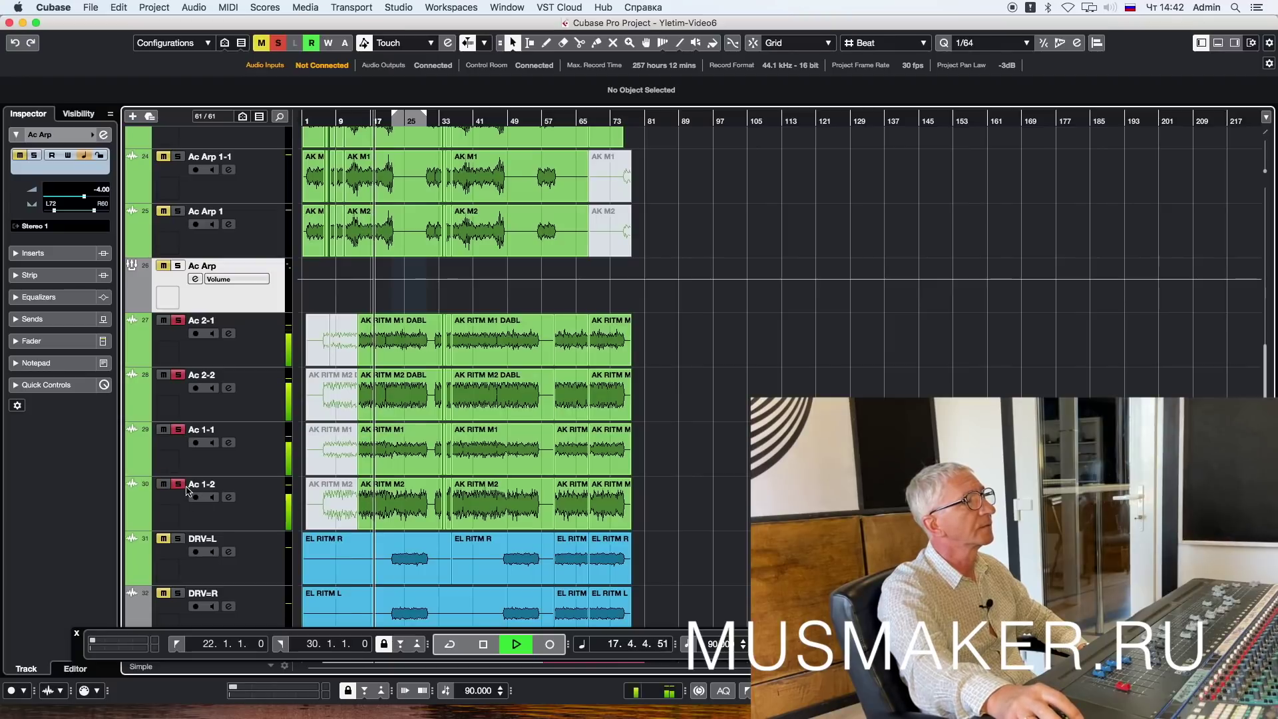
pyautogui.press('space')
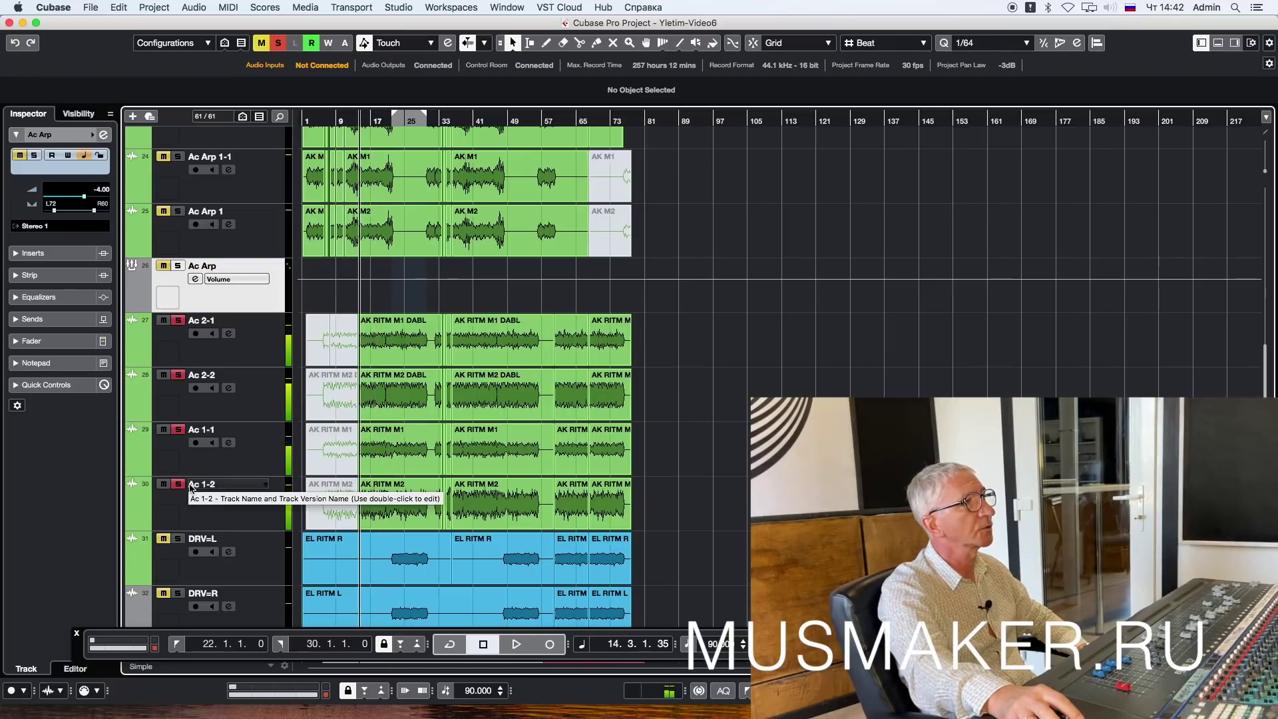
# Step: Play from bar 24 with only DRV=R soloed, then add DRV=L to hear both overdriven guitars
pyautogui.scroll(-3, 186, 489)
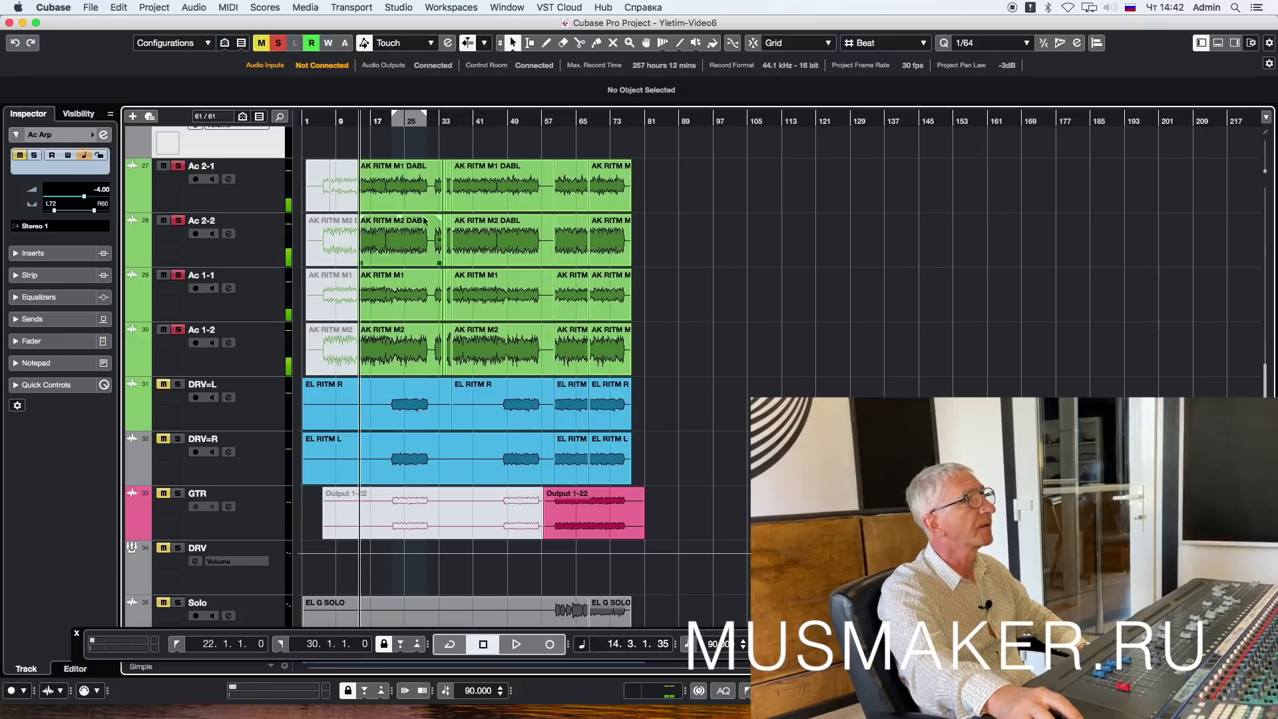
pyautogui.click(403, 120)
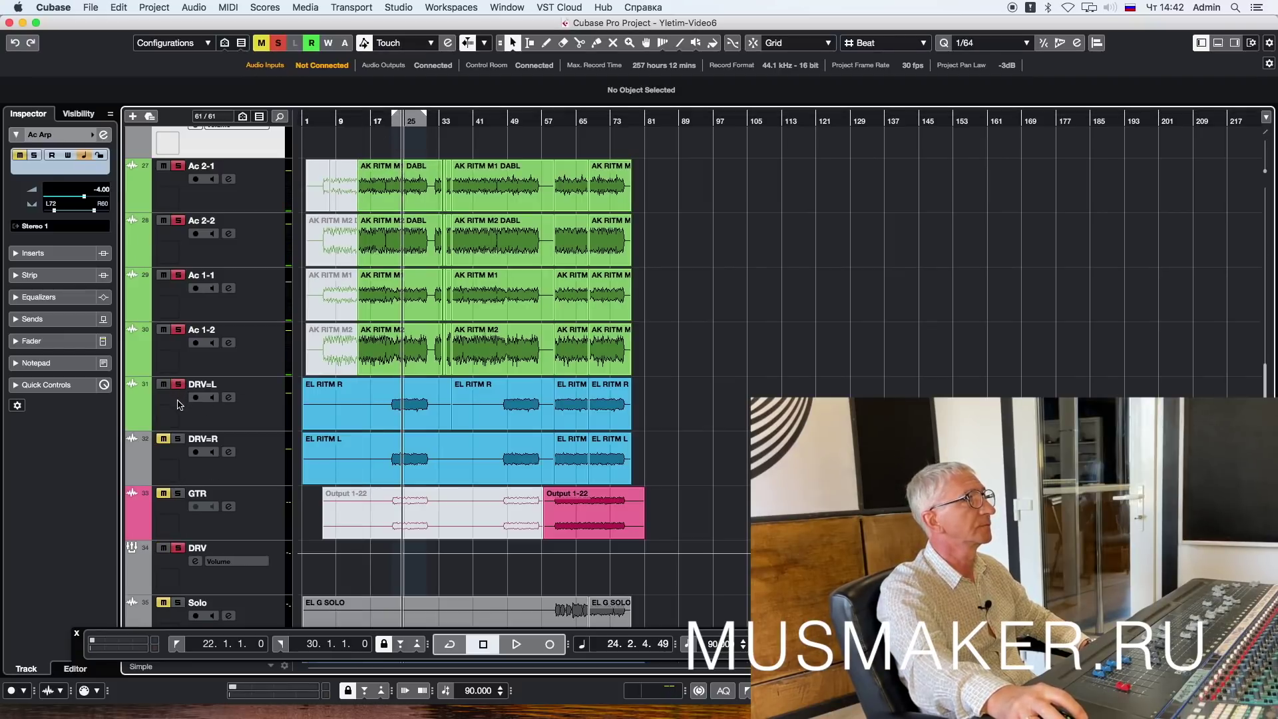
pyautogui.keyDown('super'); pyautogui.click(177, 438); pyautogui.keyUp('super')
pyautogui.press('space')
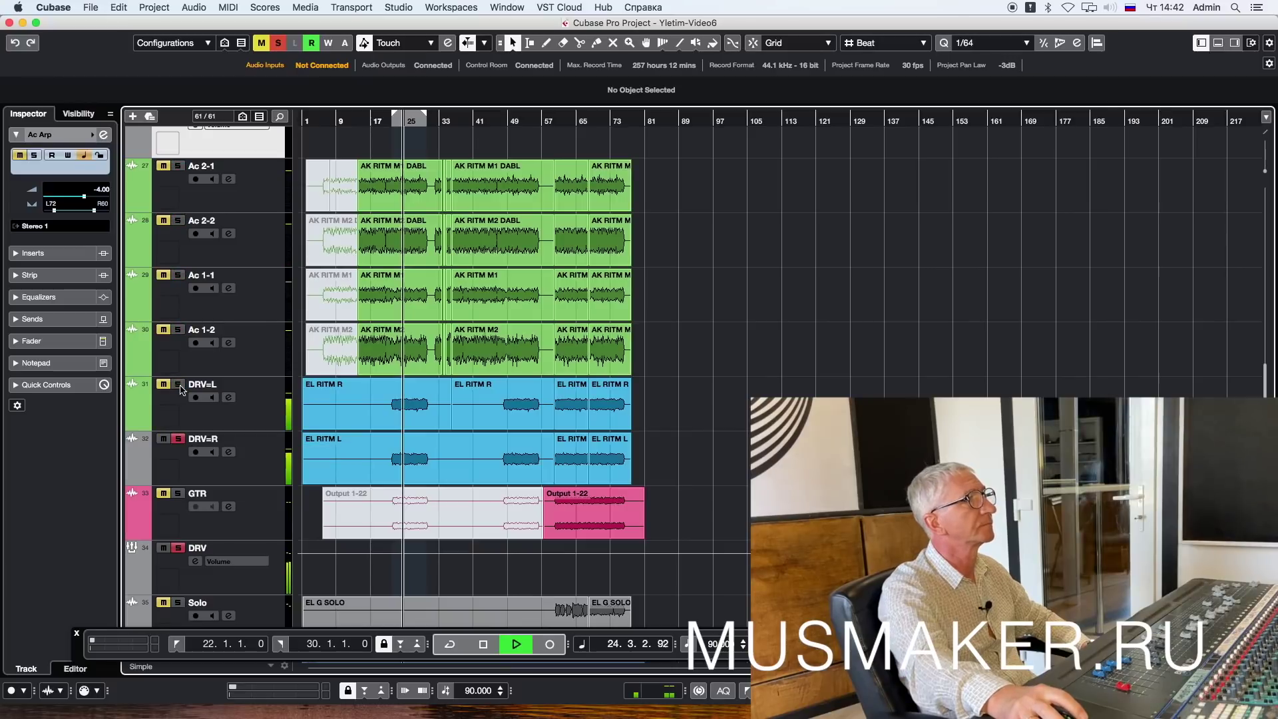
pyautogui.click(178, 384)
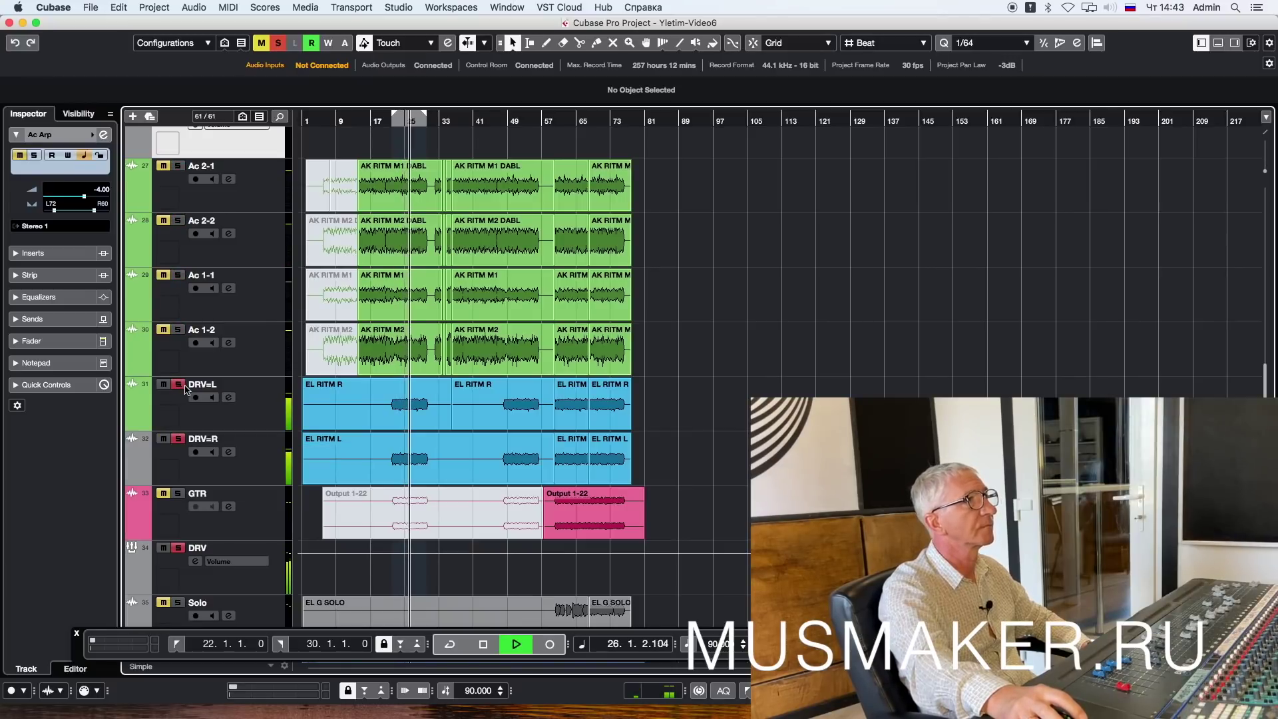
# Step: Move playback to bar 63 and listen to the GTR track soloed
pyautogui.click(513, 121)
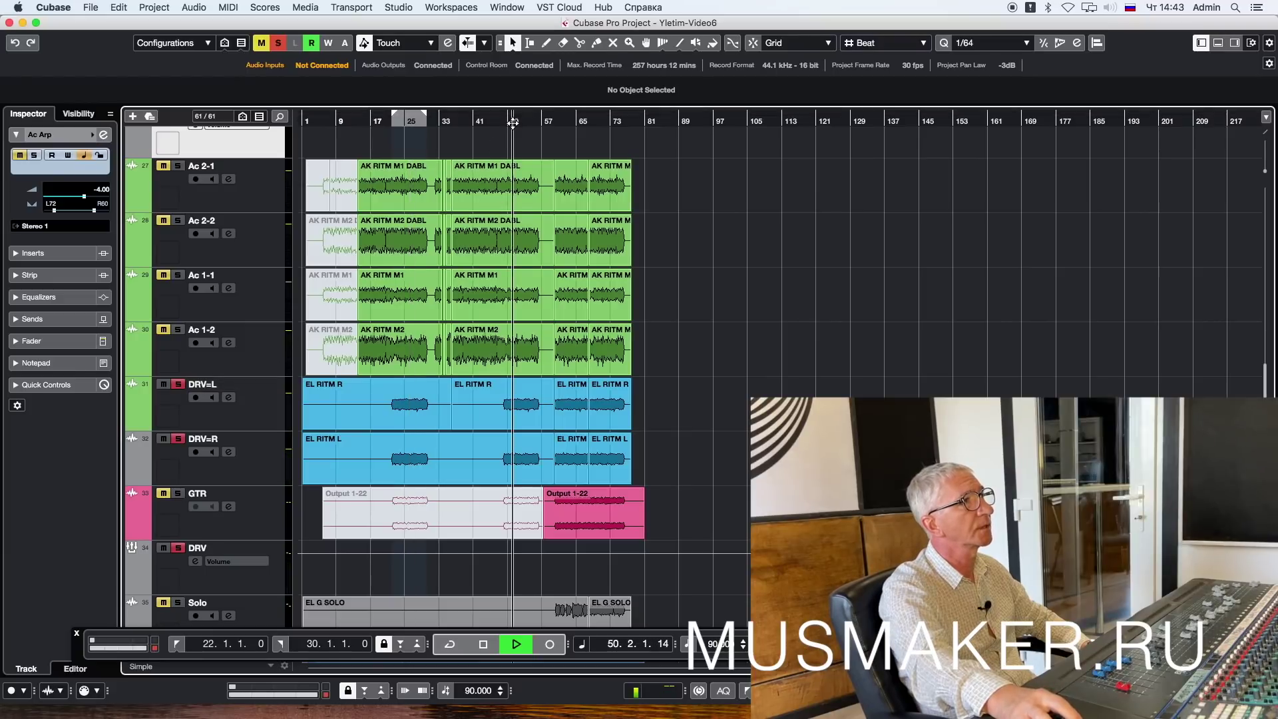
pyautogui.click(569, 119)
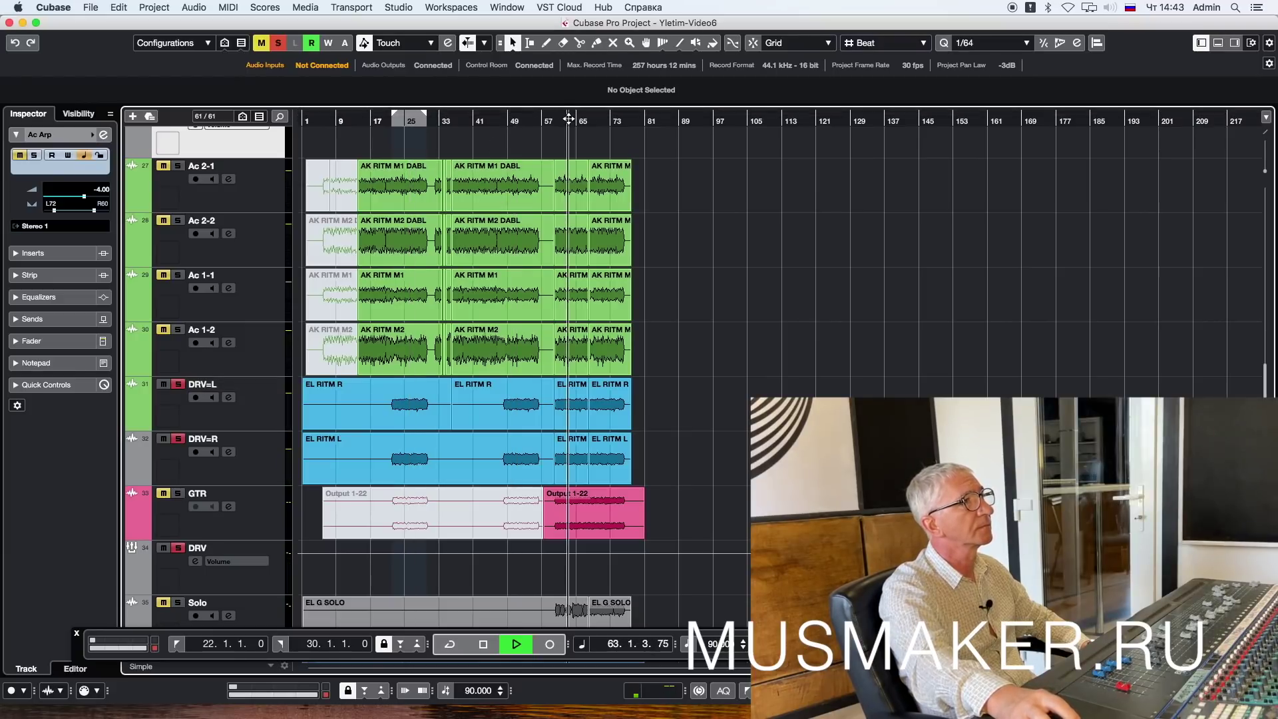
pyautogui.press('space')
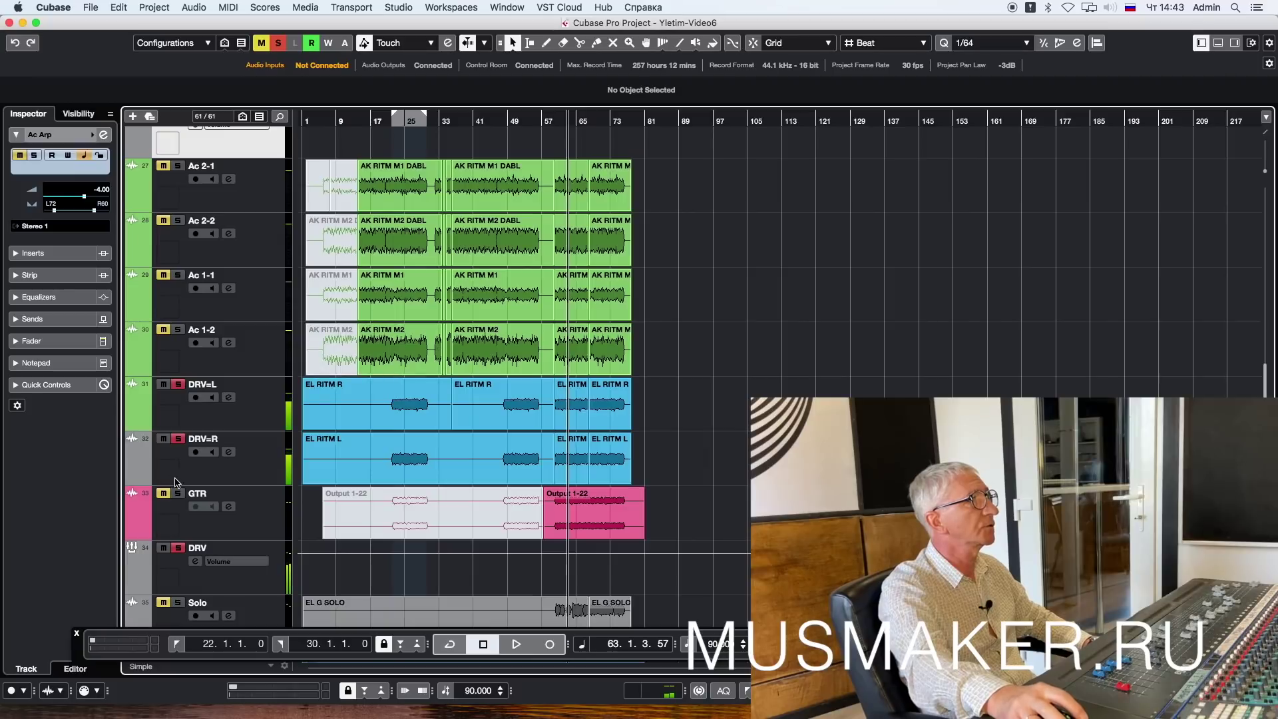
pyautogui.press('space')
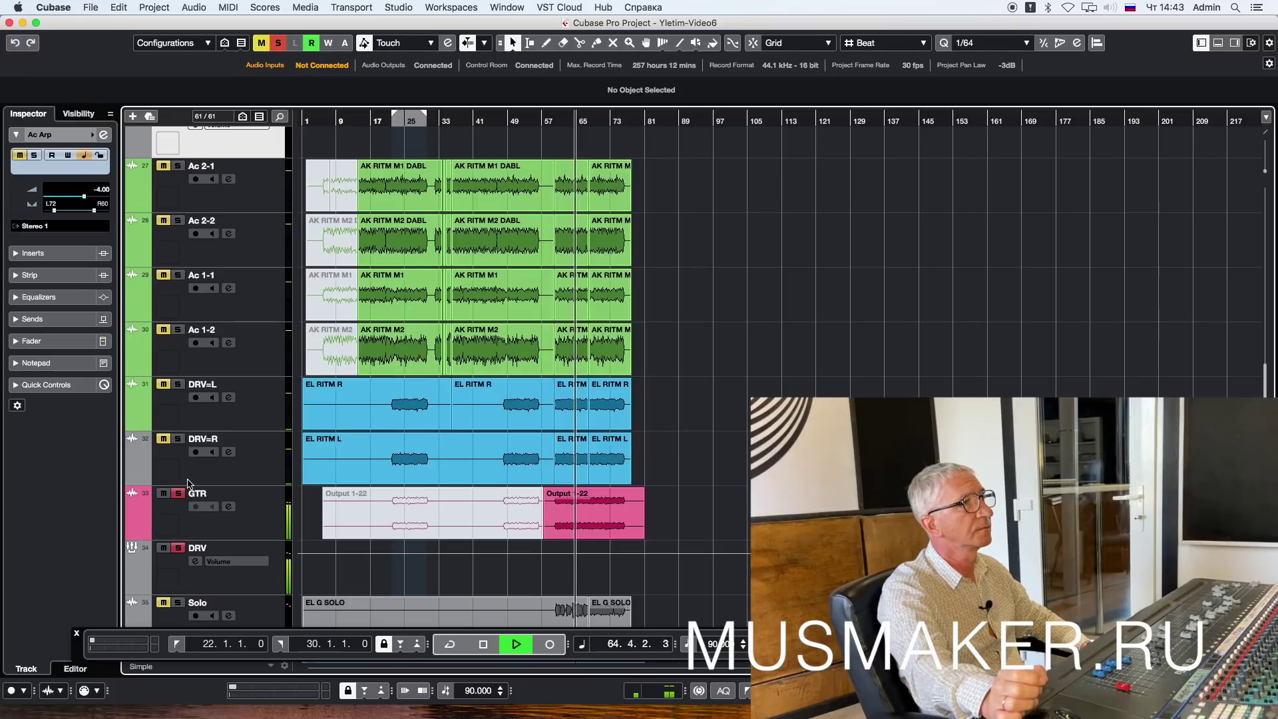
# Step: Replay the soloed GTR track from bar 63, stop playback and clear its solo
pyautogui.press('space')
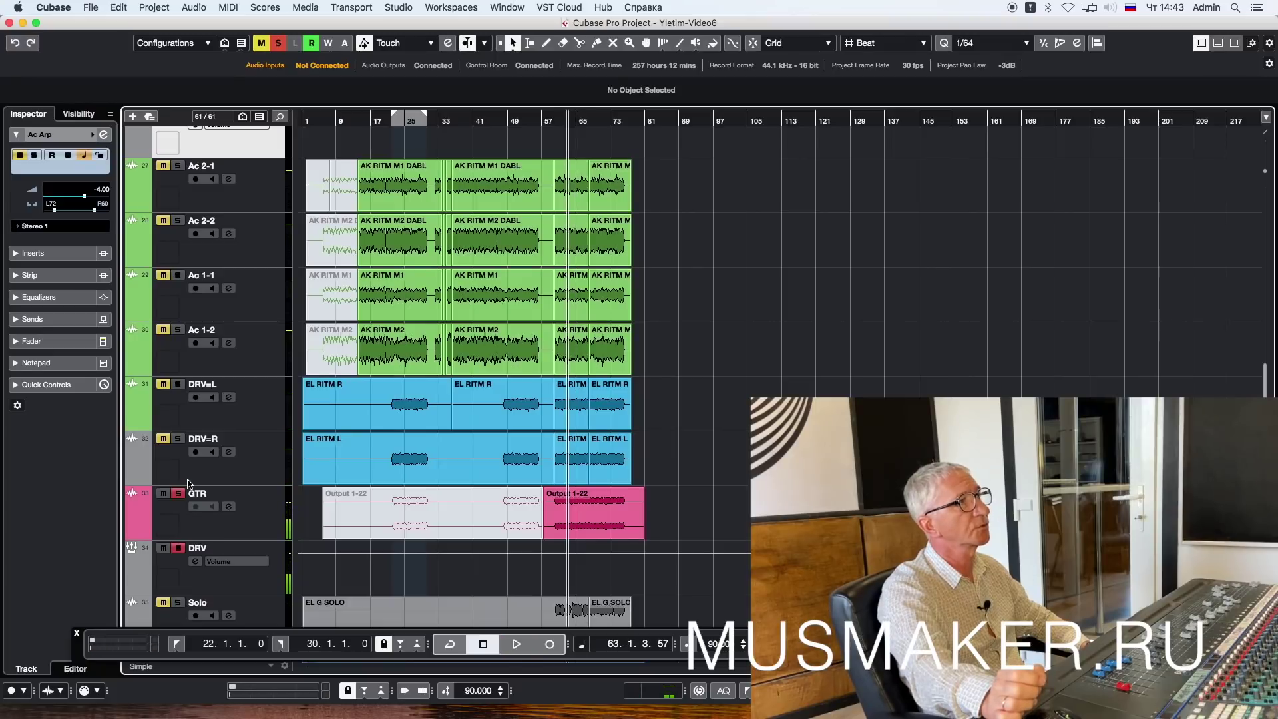
pyautogui.press('space')
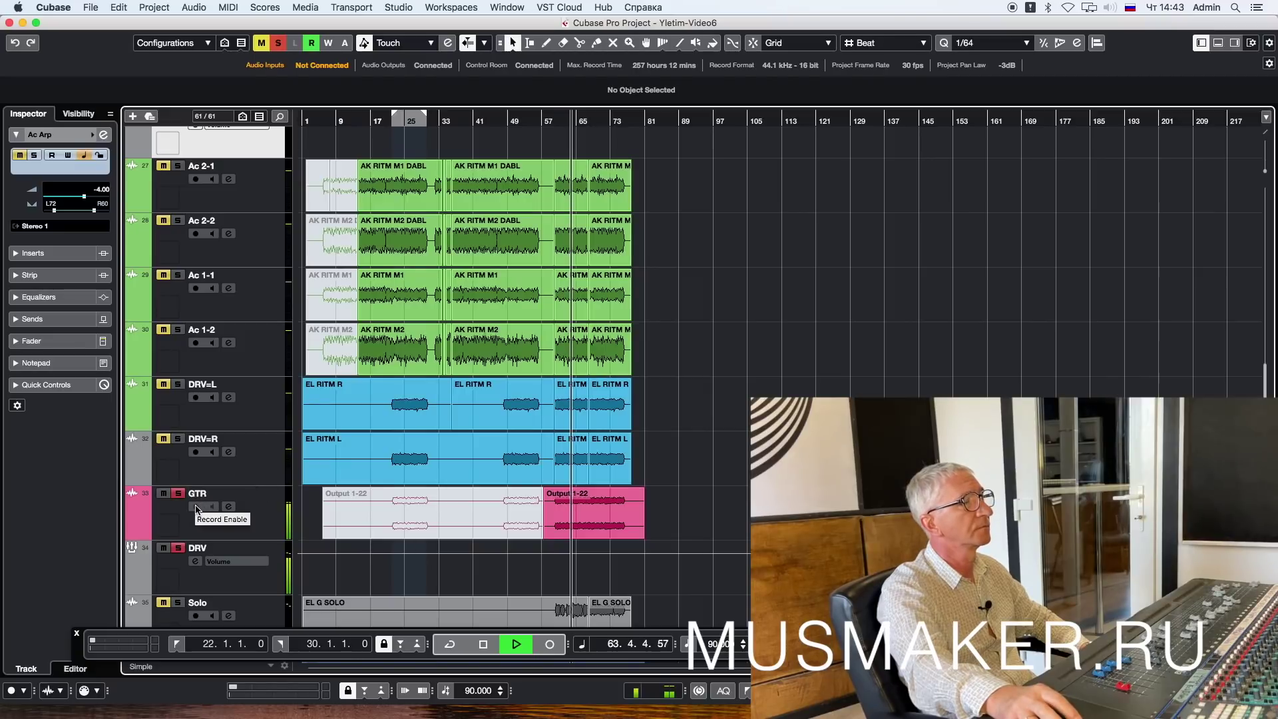
pyautogui.press('space')
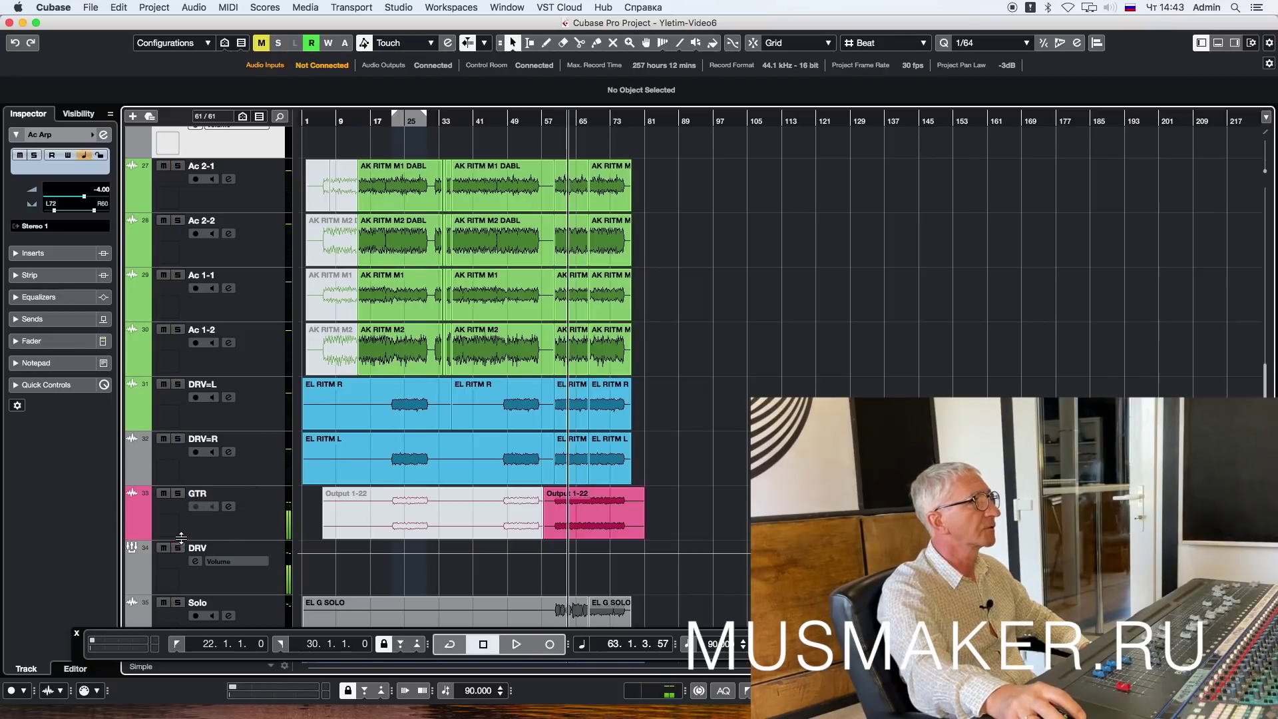
# Step: Solo the electric guitar Solo track and play it from bar 59
pyautogui.scroll(-5, 181, 540)
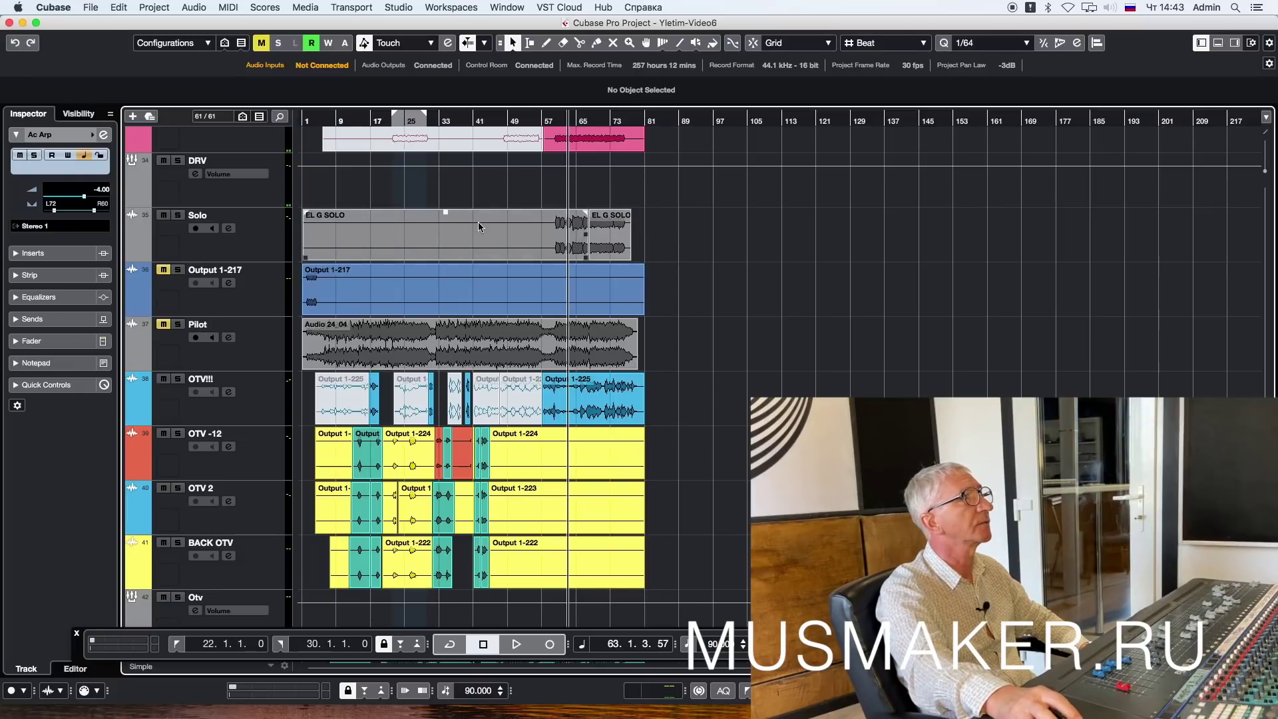
pyautogui.click(553, 121)
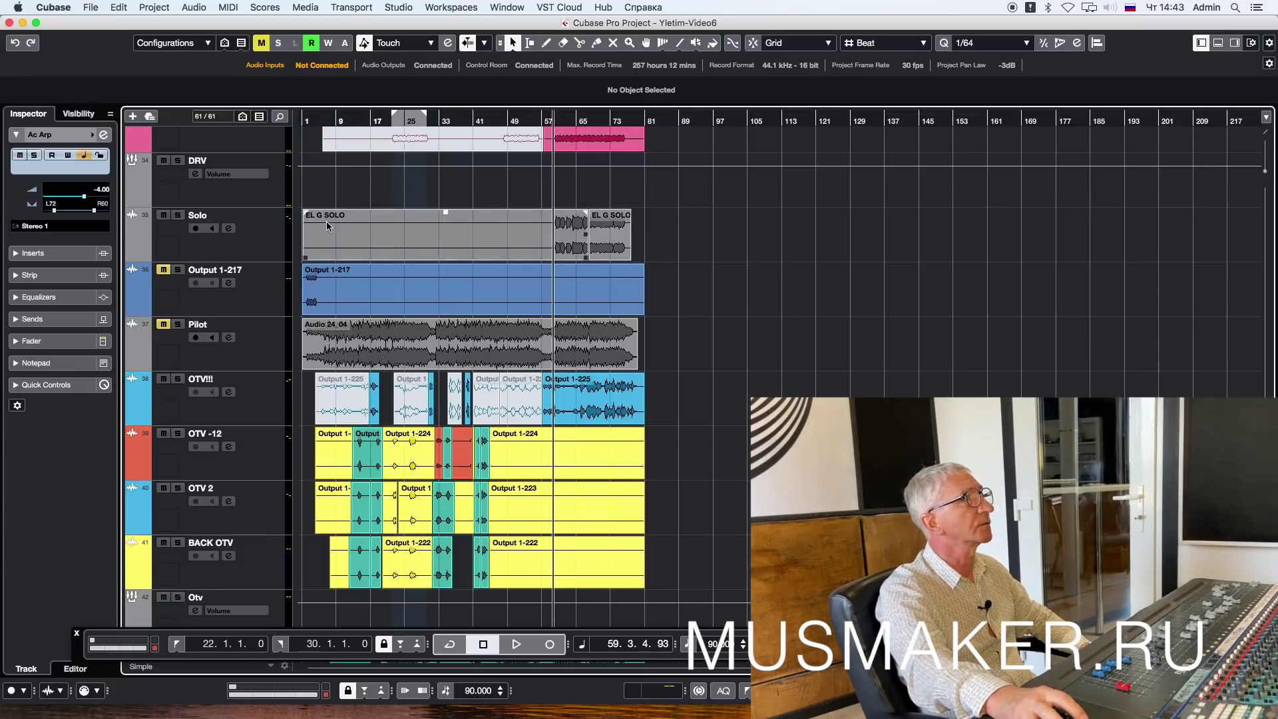
pyautogui.click(178, 215)
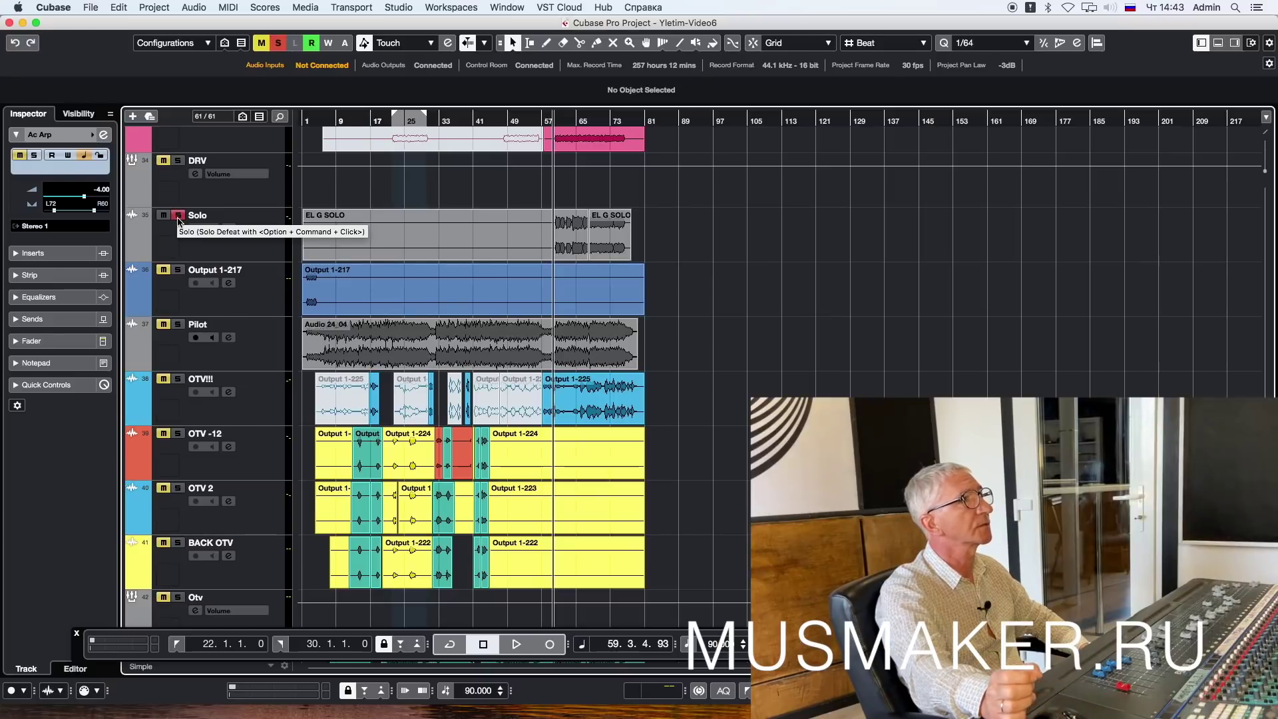
pyautogui.press('space')
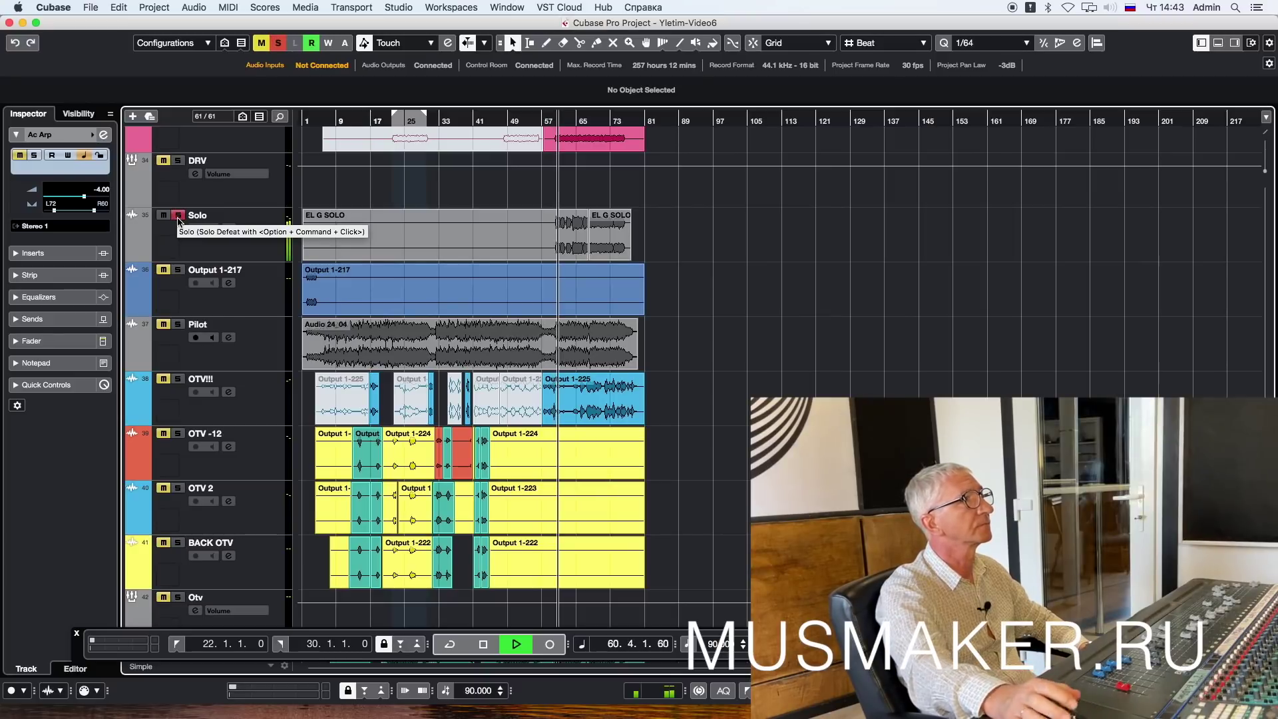
# Step: Listen to the DRV guitar group soloed together with the Solo track, stop playback and clear the solos
pyautogui.scroll(5, 178, 222)
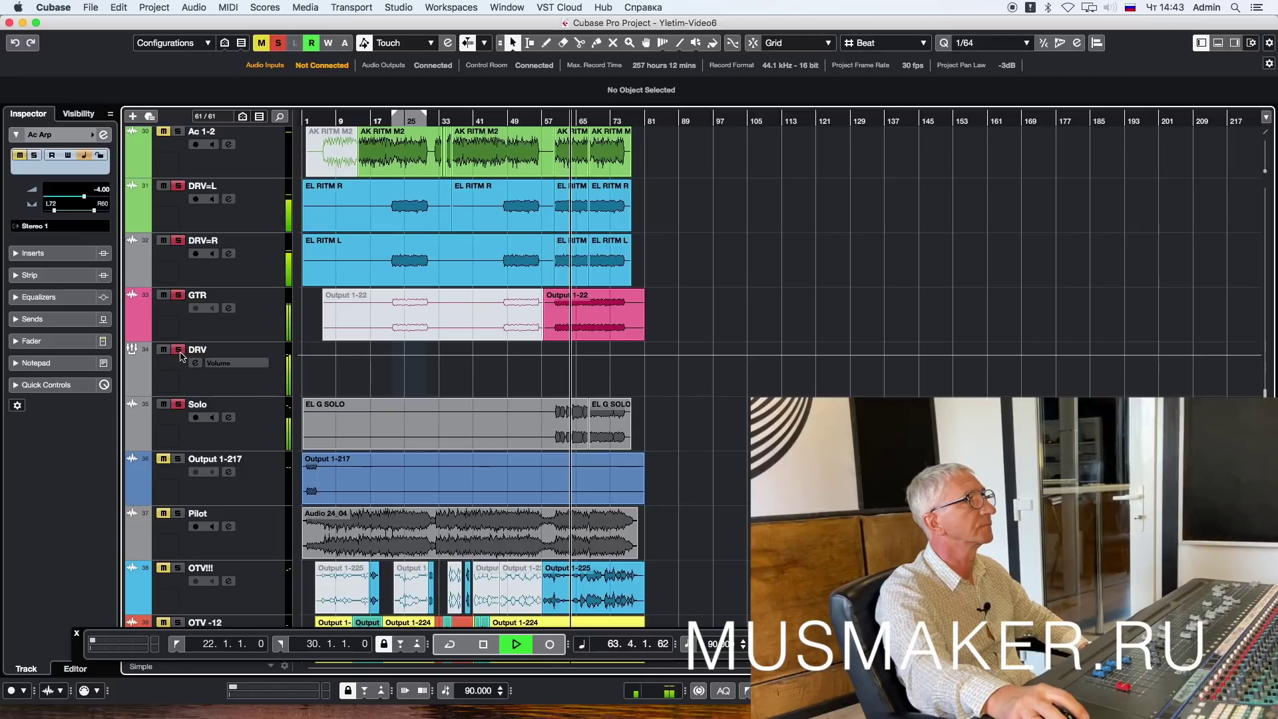
pyautogui.press('space')
pyautogui.click(181, 356)
# Step: Extend the Output 1-225 event on the OTV!!! track back to bar 1 and play the mix from the start
pyautogui.scroll(-2, 178, 408)
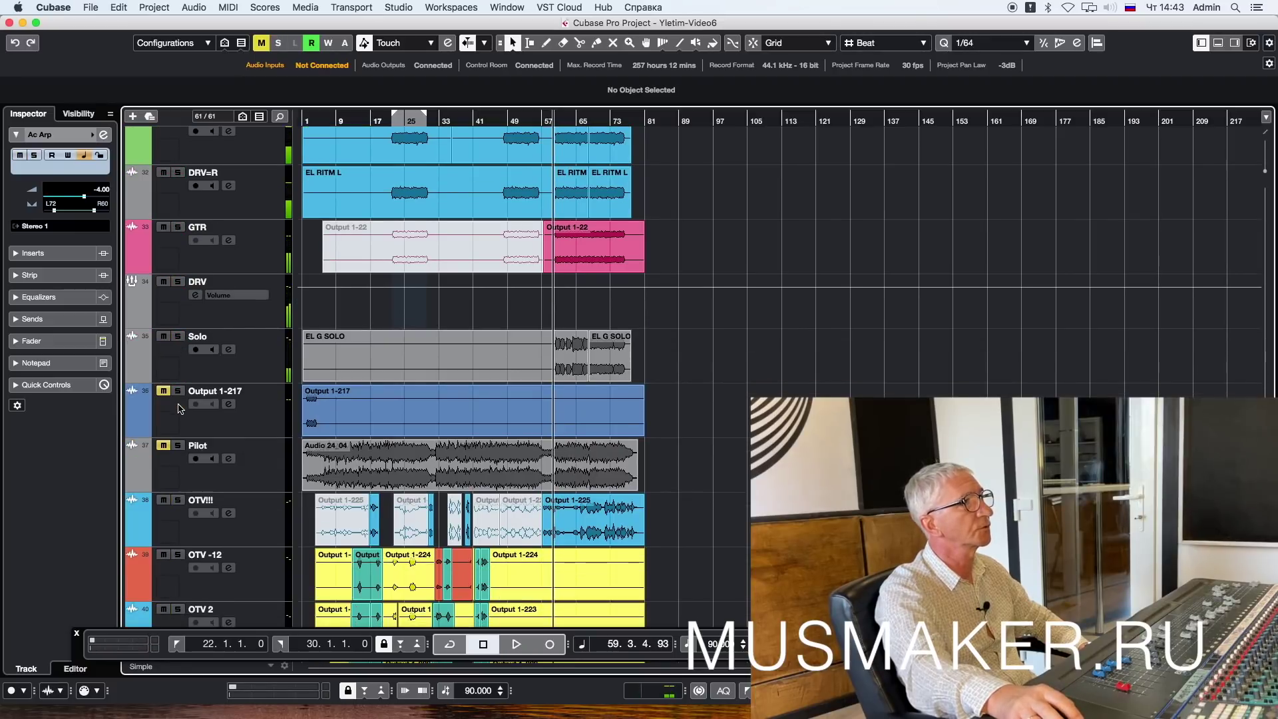
pyautogui.scroll(-2, 179, 407)
pyautogui.scroll(-1, 242, 320)
pyautogui.scroll(-1, 242, 320)
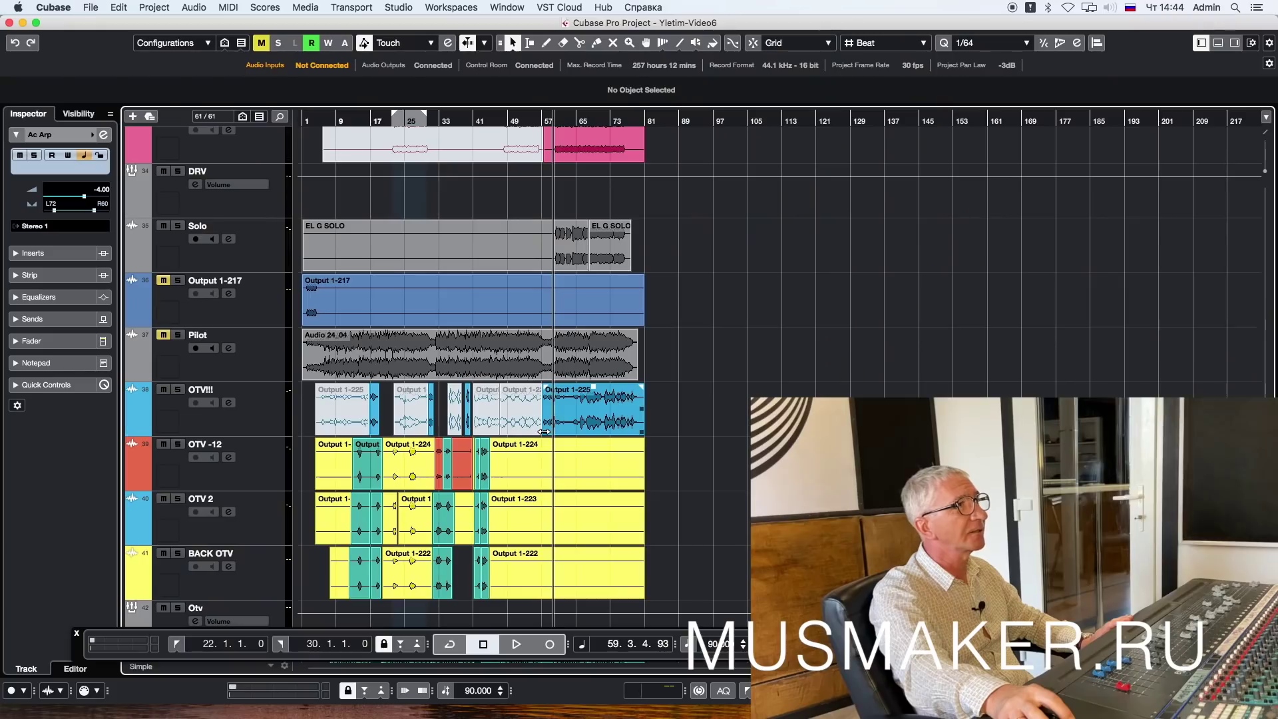
pyautogui.click(241, 405)
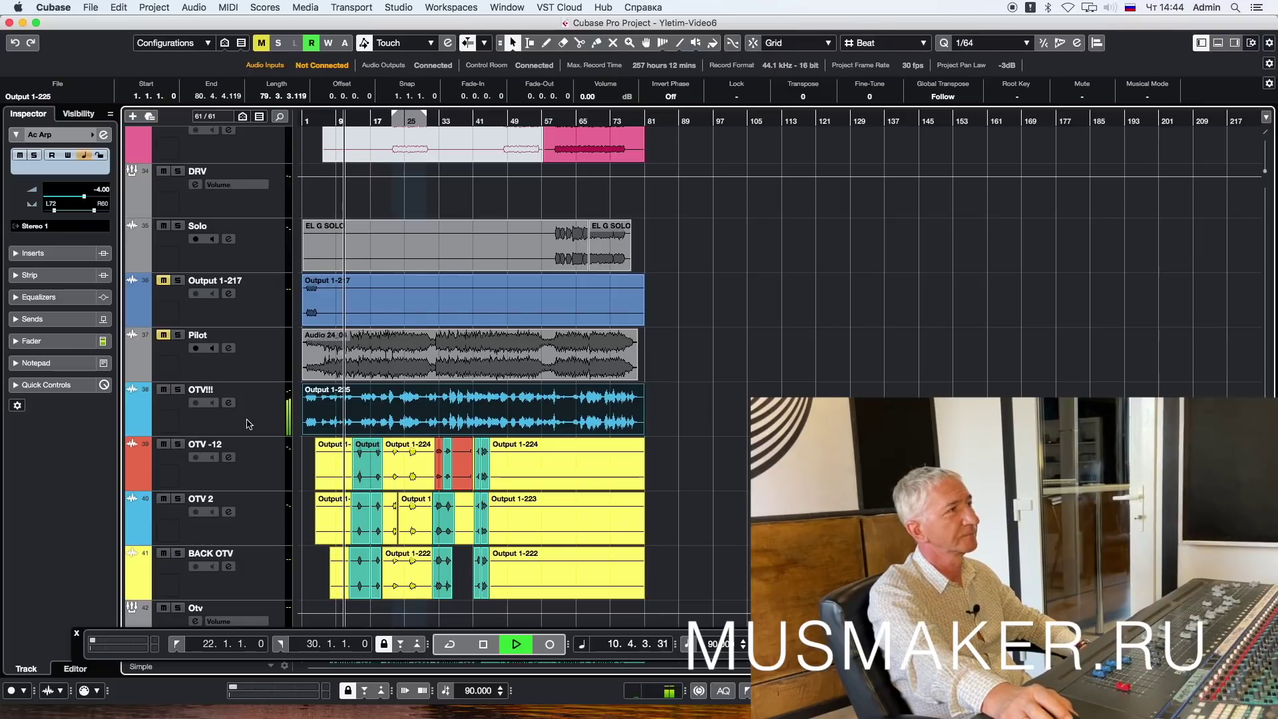
pyautogui.press('space')
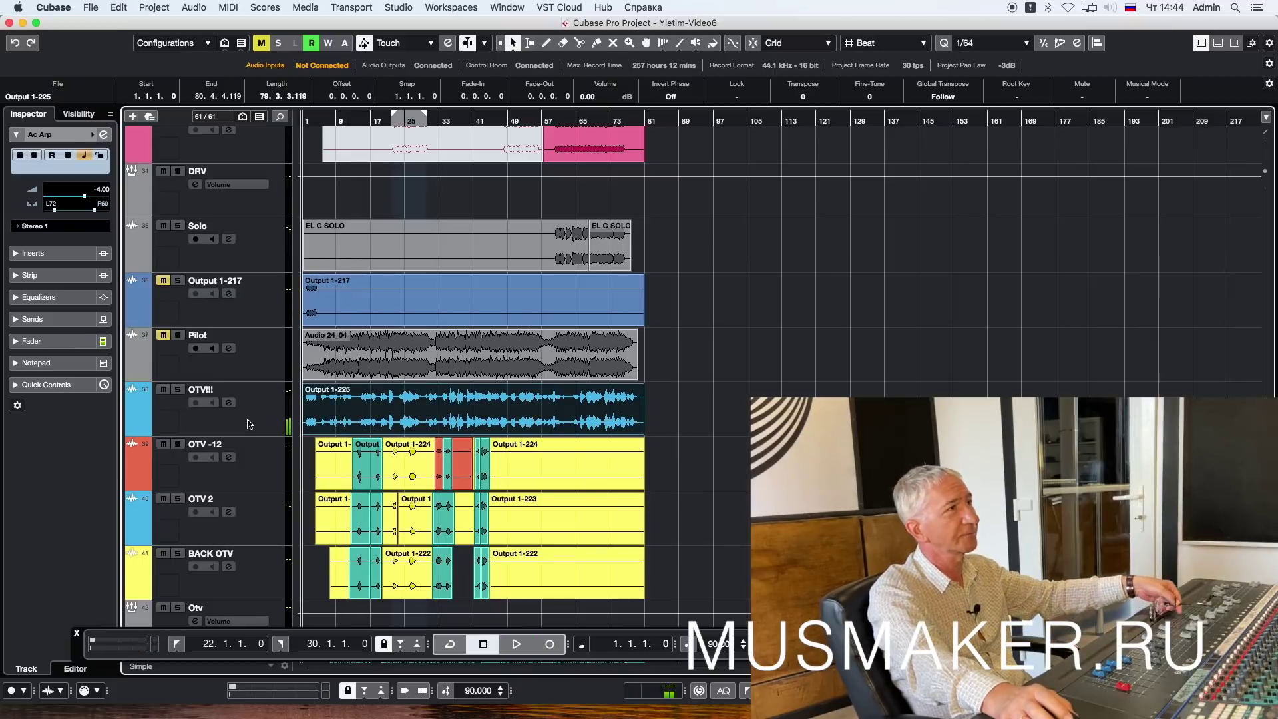
# Step: Play the extended OTV!!! vocal from about bar 38, stop and undo the event extension
pyautogui.click(439, 121)
pyautogui.press('space')
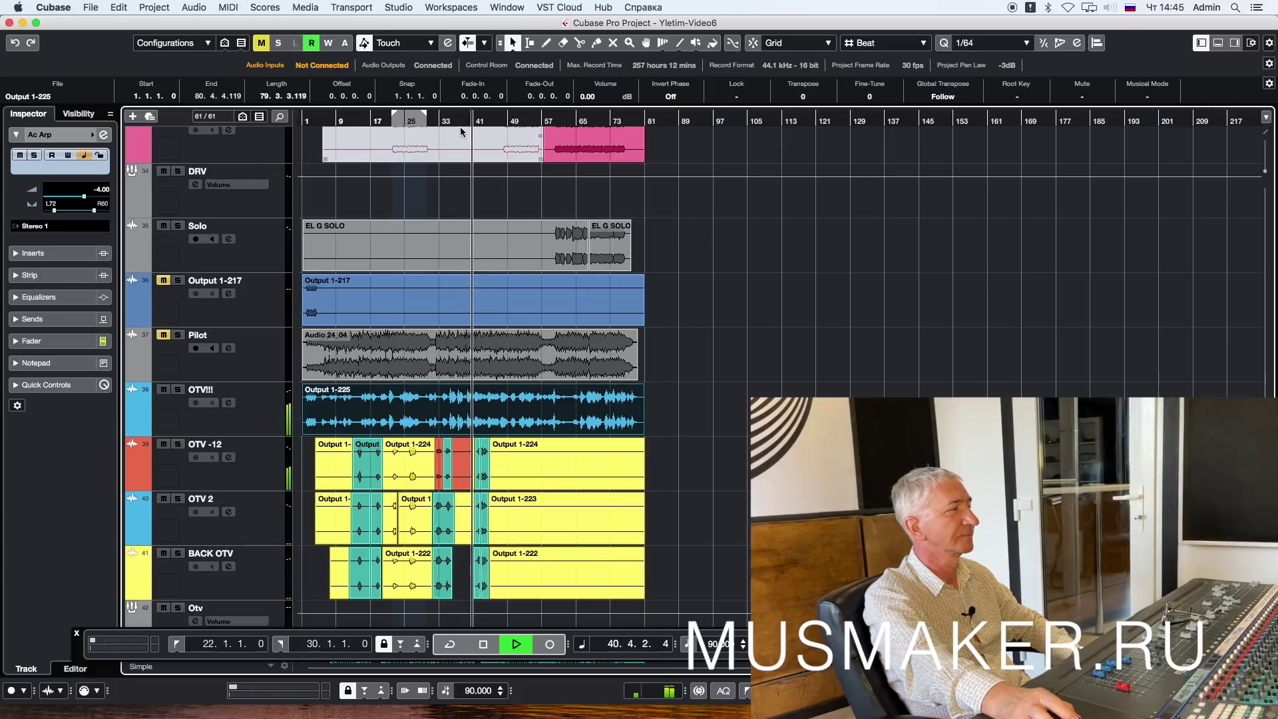
pyautogui.press('space')
pyautogui.press('super+z')
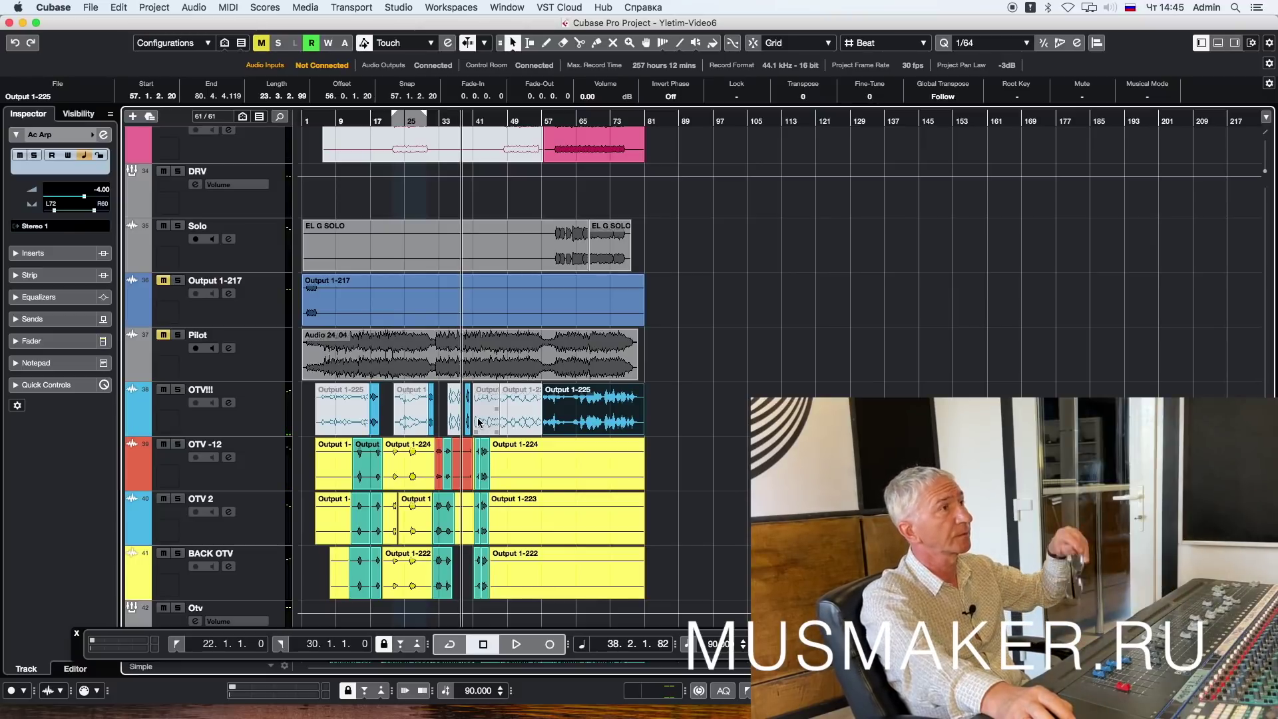
# Step: Play the full mix through the vocal doubles, moving playback forward to about bar 22
pyautogui.scroll(-5, 473, 420)
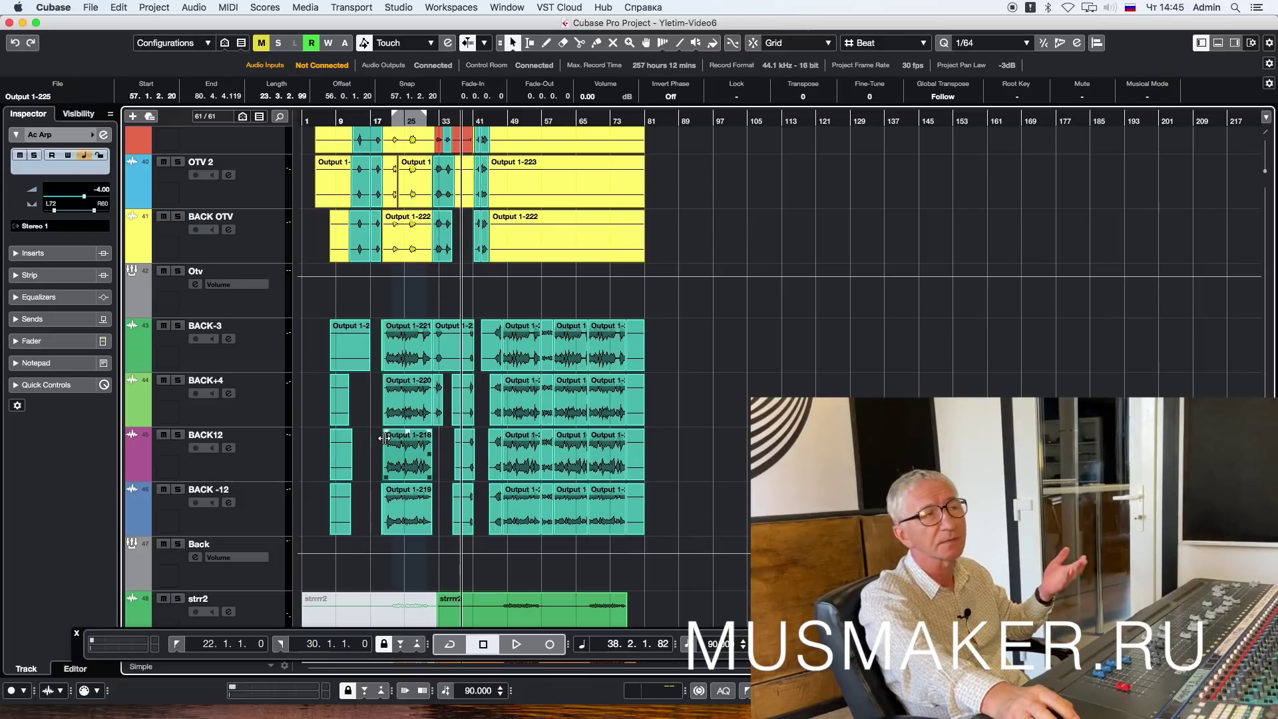
pyautogui.scroll(1, 382, 446)
pyautogui.moveTo(354, 122); pyautogui.dragTo(348, 145)
pyautogui.press('space')
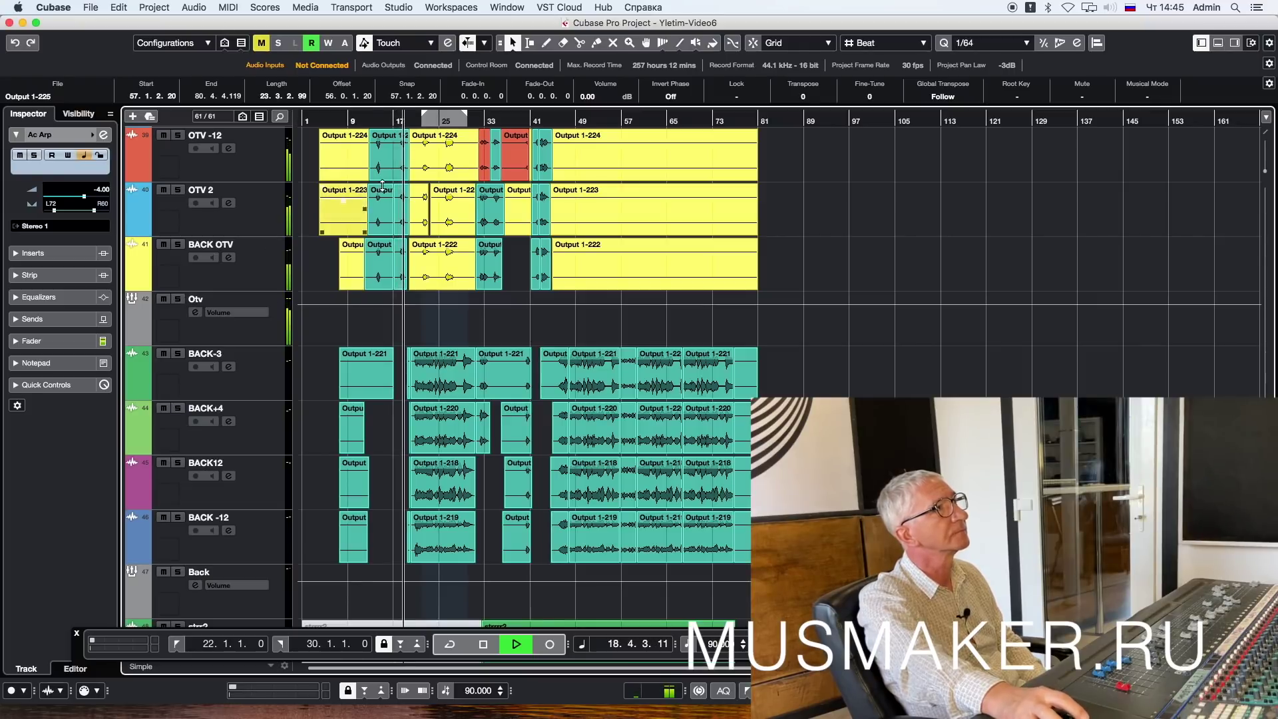
pyautogui.click(423, 122)
pyautogui.click(418, 136)
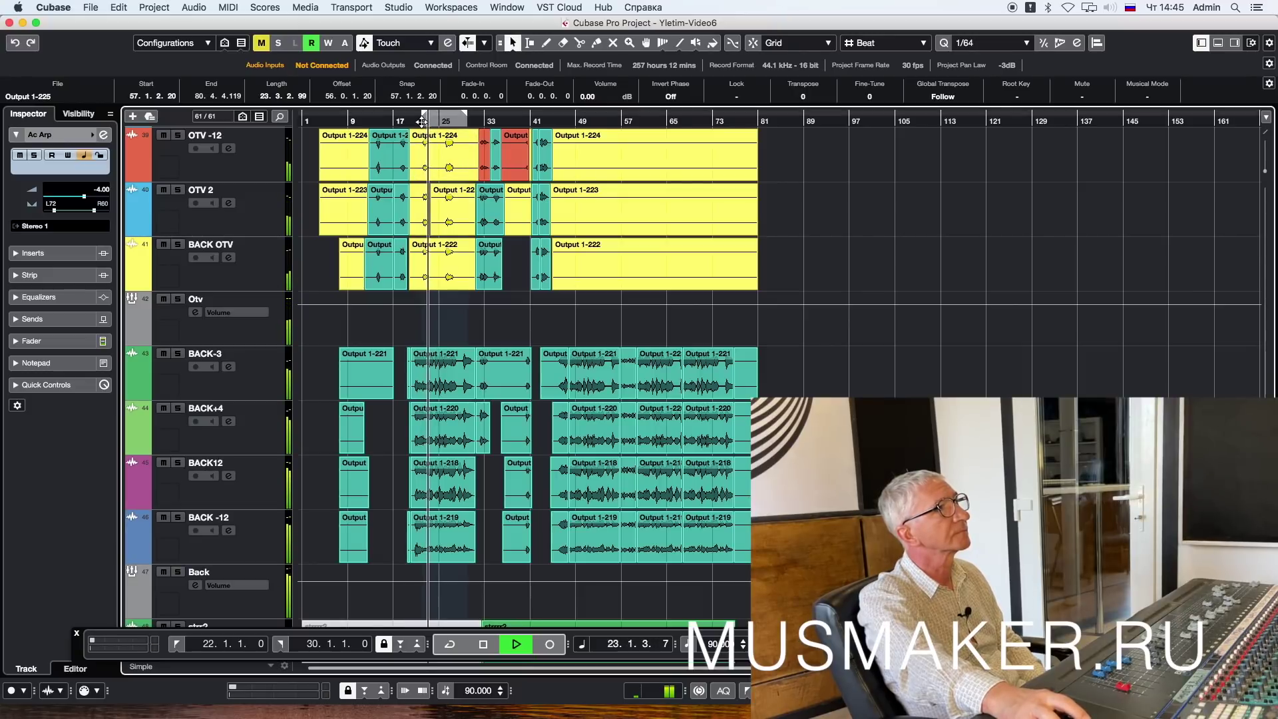
pyautogui.click(420, 121)
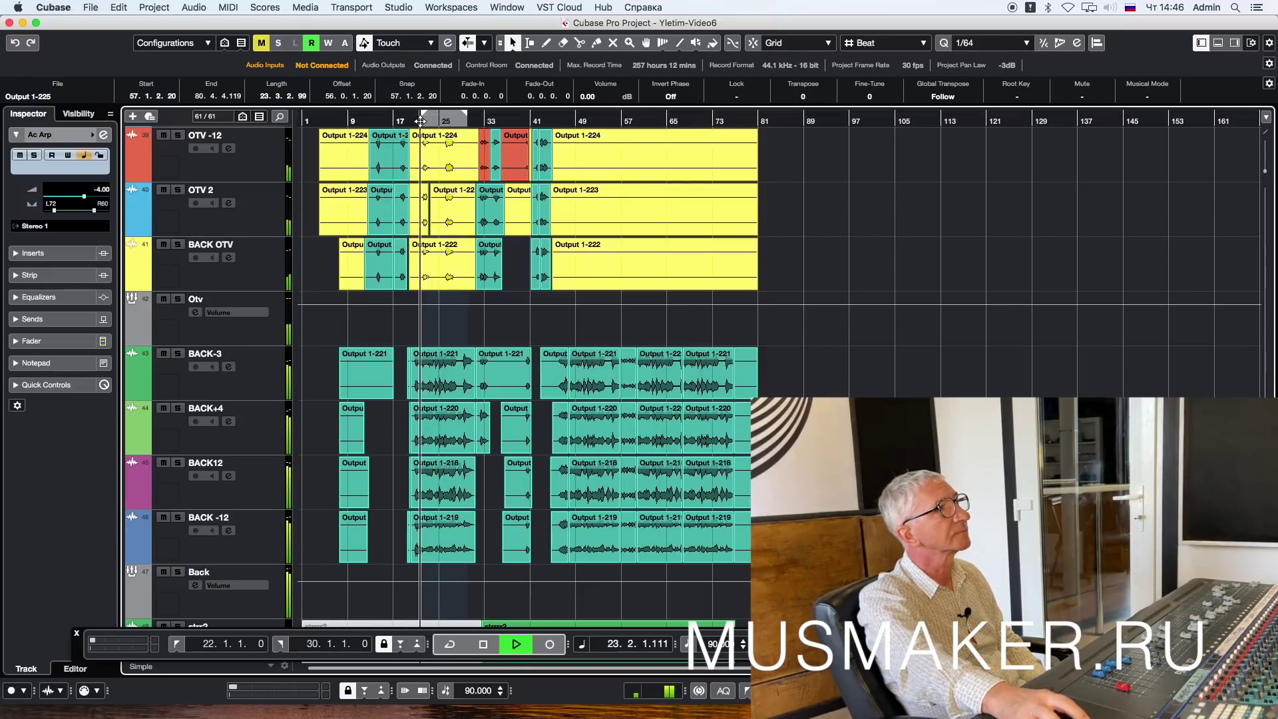
# Step: Solo the Otv group, listen from about bar 22 and again from bar 32, stop and clear the solo
pyautogui.click(178, 300)
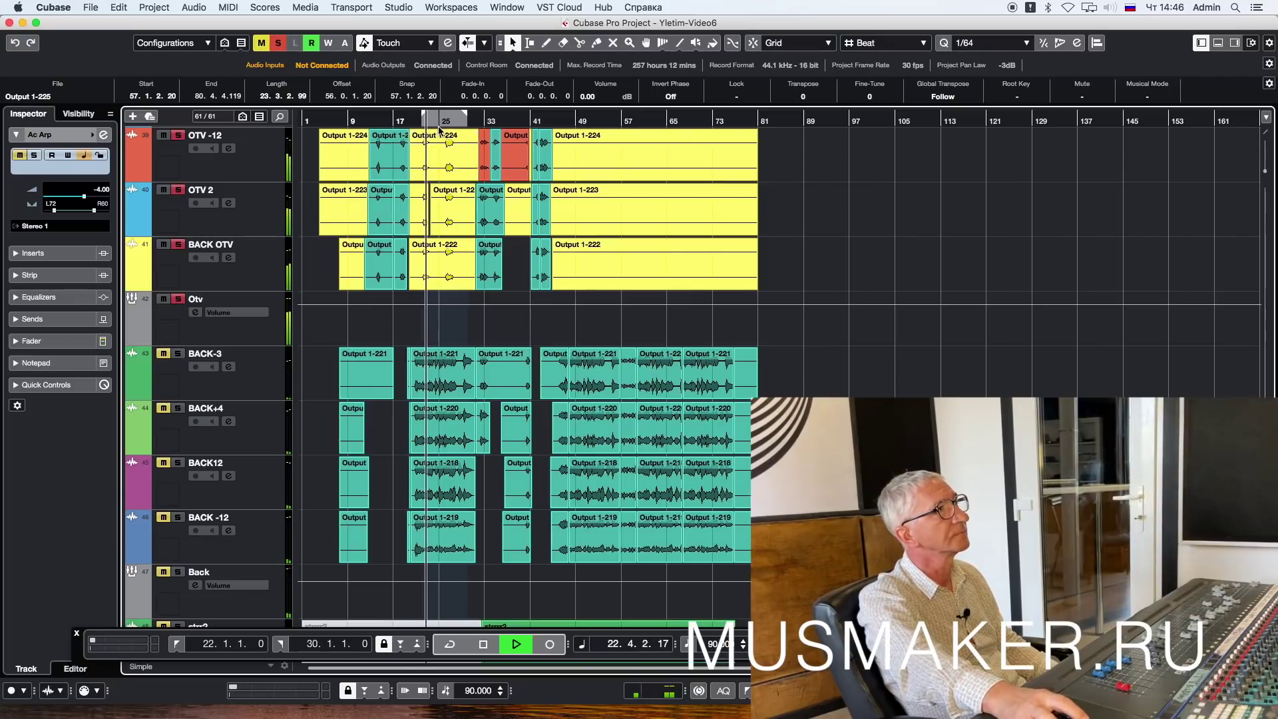
pyautogui.click(443, 247)
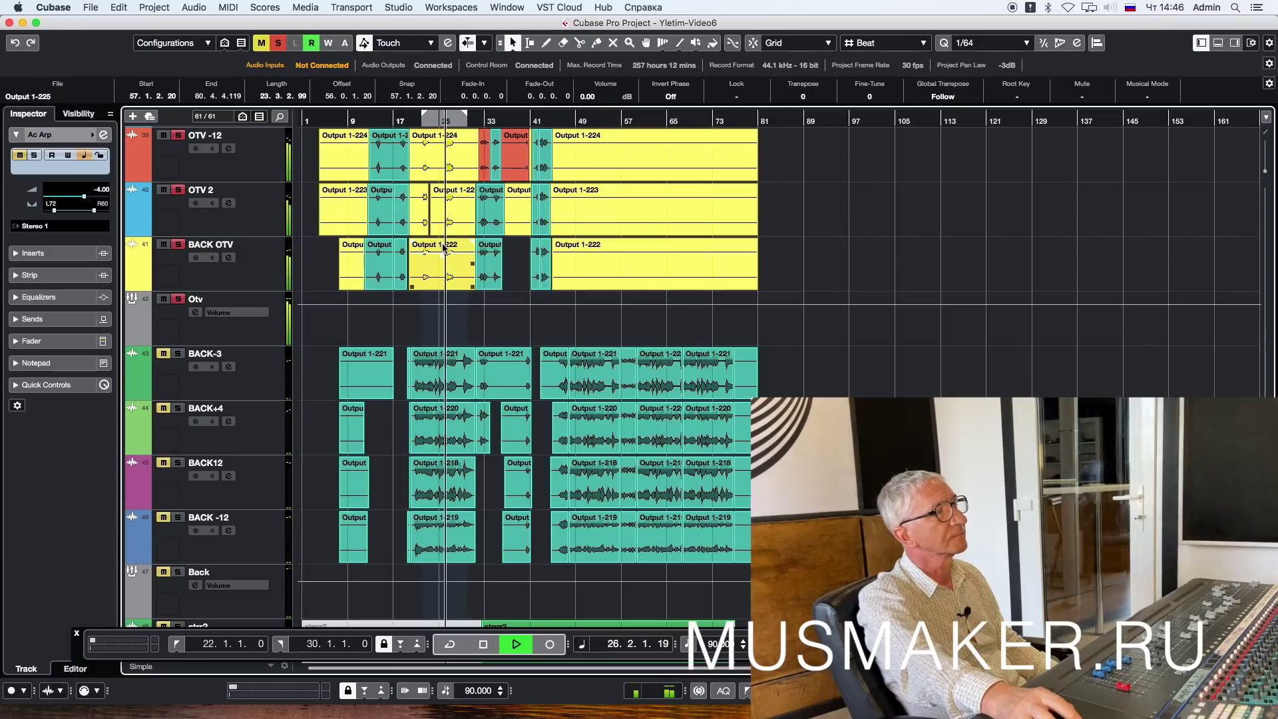
pyautogui.click(494, 133)
pyautogui.click(477, 122)
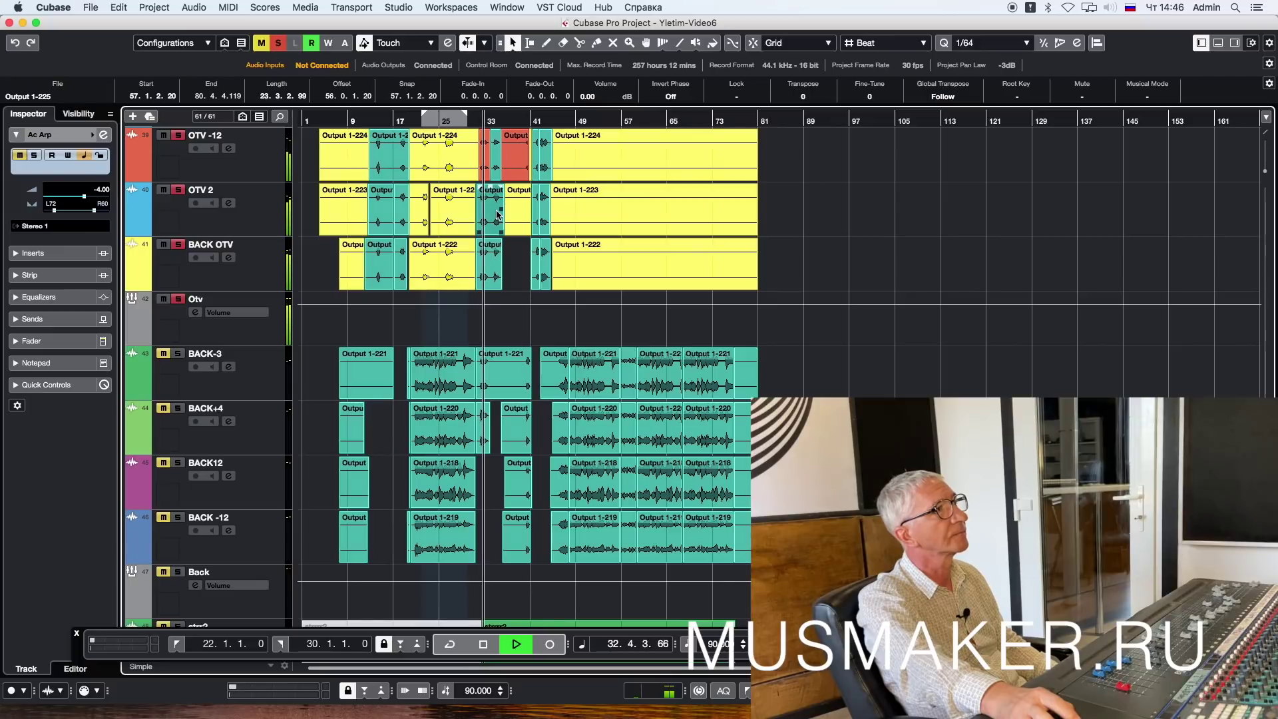
pyautogui.press('space')
# Step: Solo the Back group and play it from bar 21, clearing the solo to hear it in the full mix
pyautogui.scroll(-2, 186, 341)
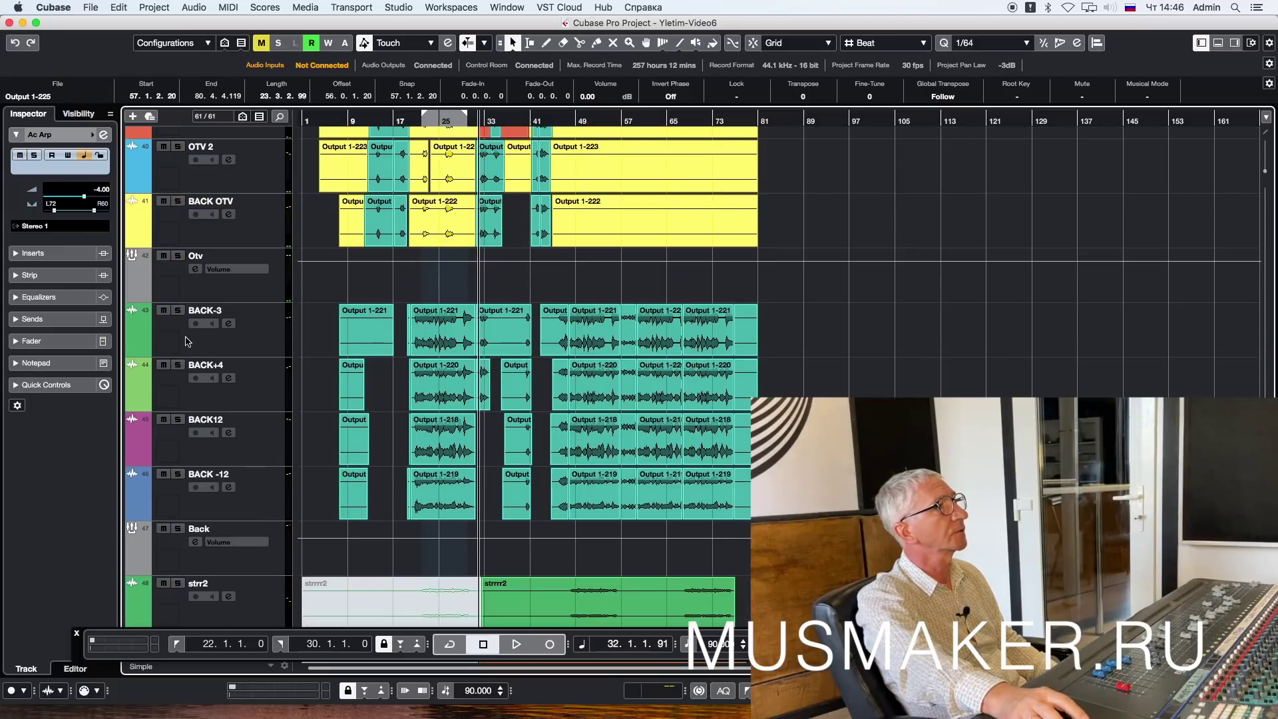
pyautogui.click(178, 528)
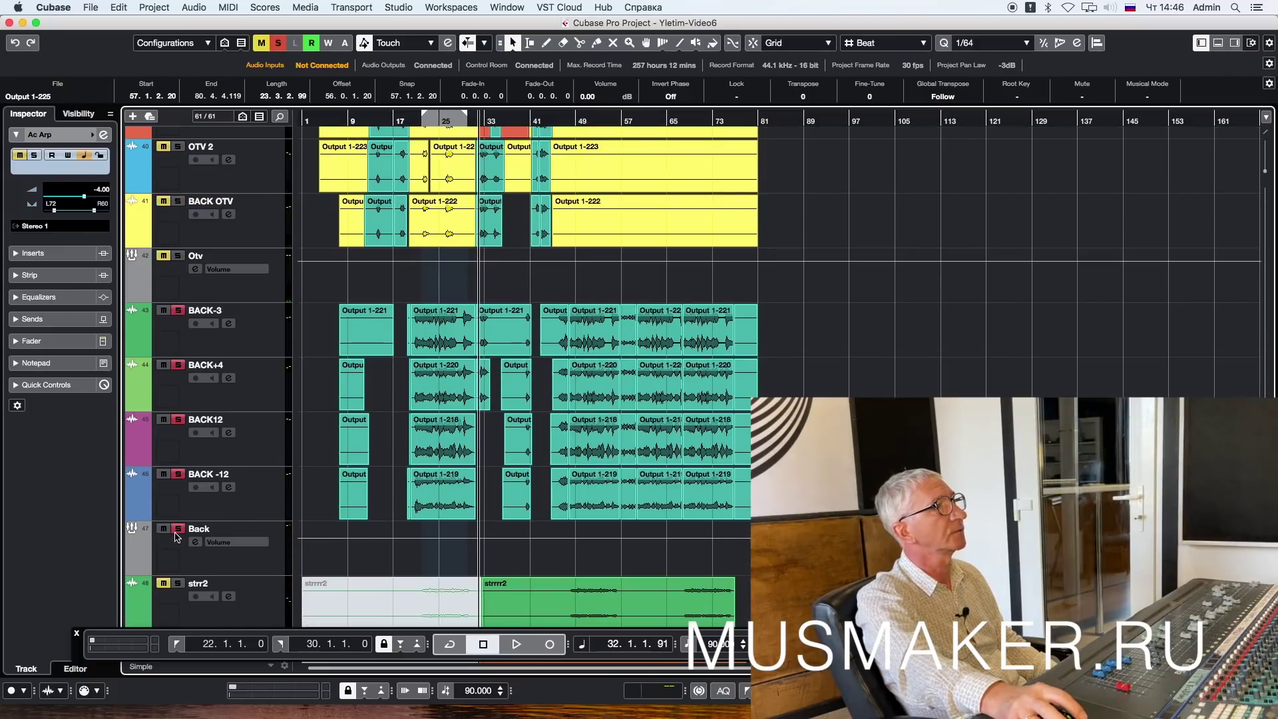
pyautogui.moveTo(413, 118); pyautogui.dragTo(423, 163)
pyautogui.press('space')
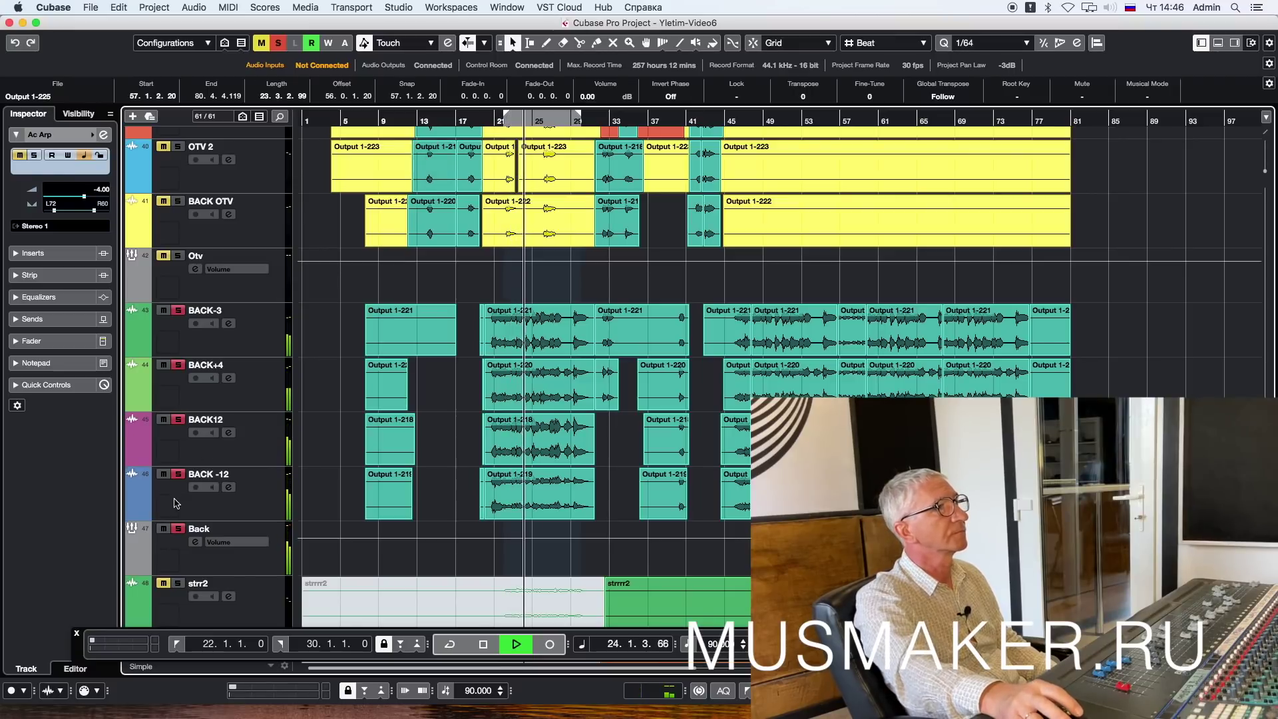
pyautogui.click(177, 530)
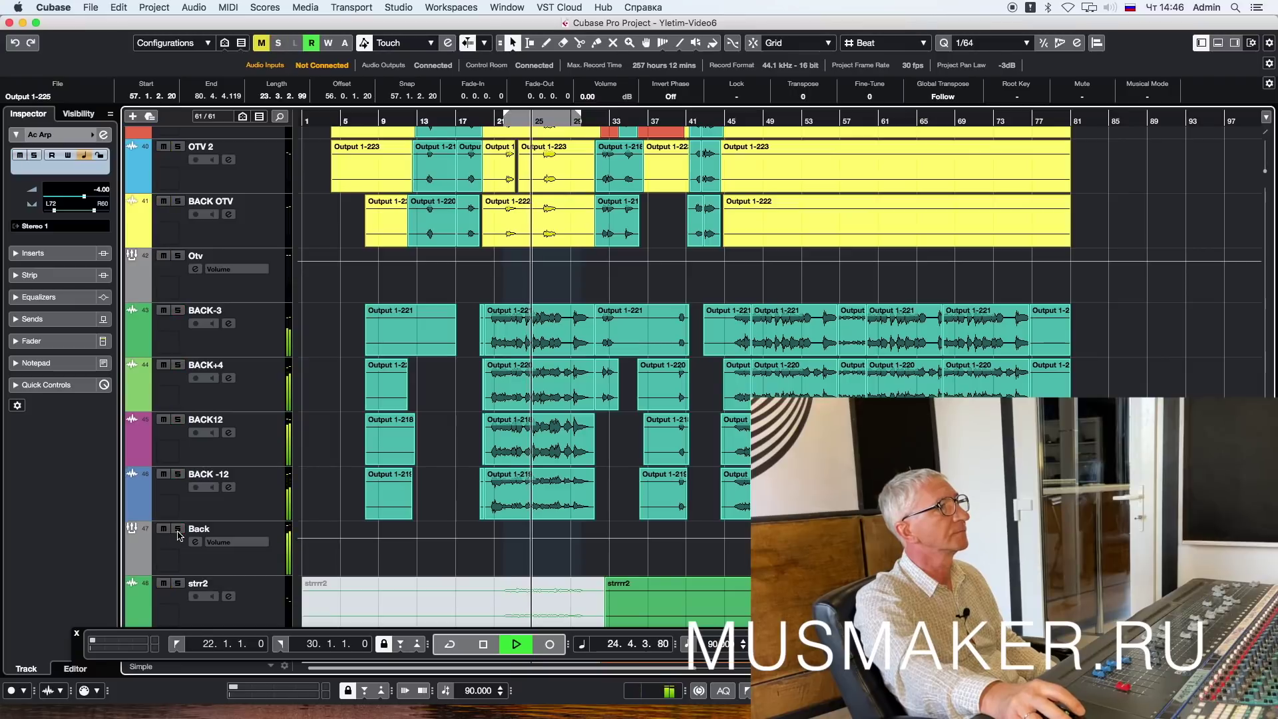
# Step: Set the Back group's volume to -0.20 during playback, and stop
pyautogui.click(193, 552)
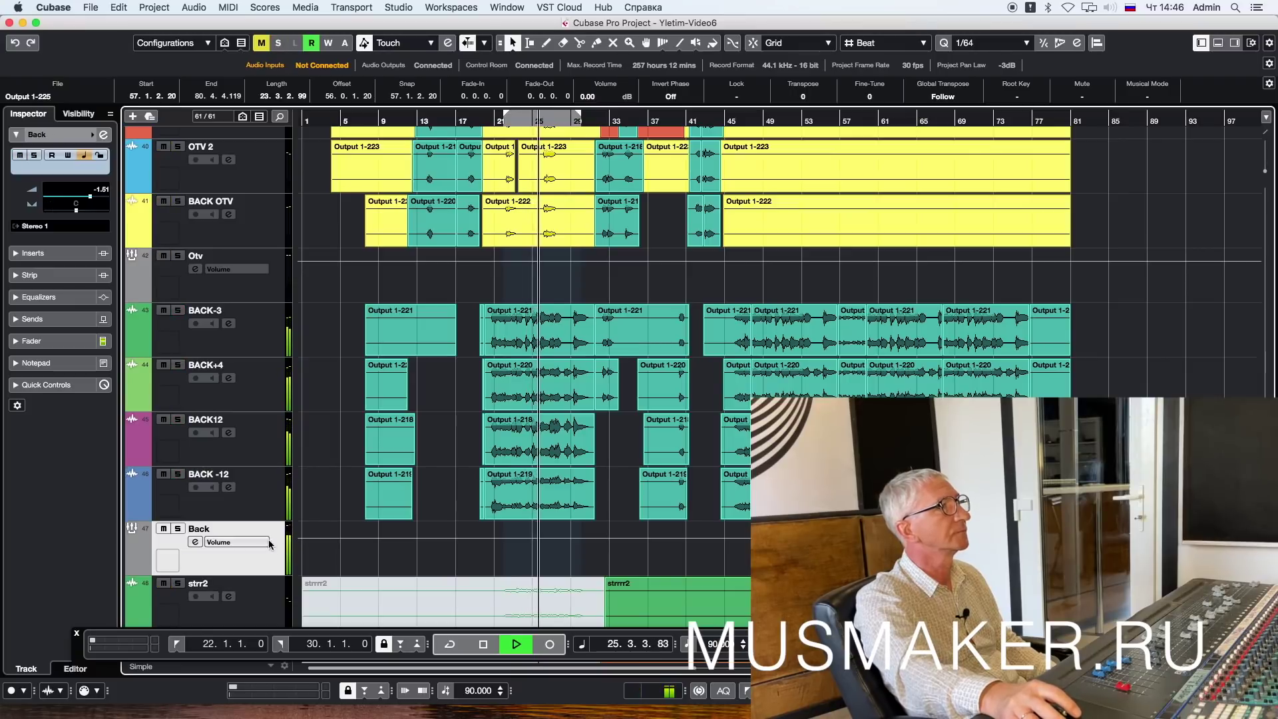
pyautogui.scroll(2, 99, 192)
pyautogui.scroll(2, 100, 194)
pyautogui.scroll(1, 100, 193)
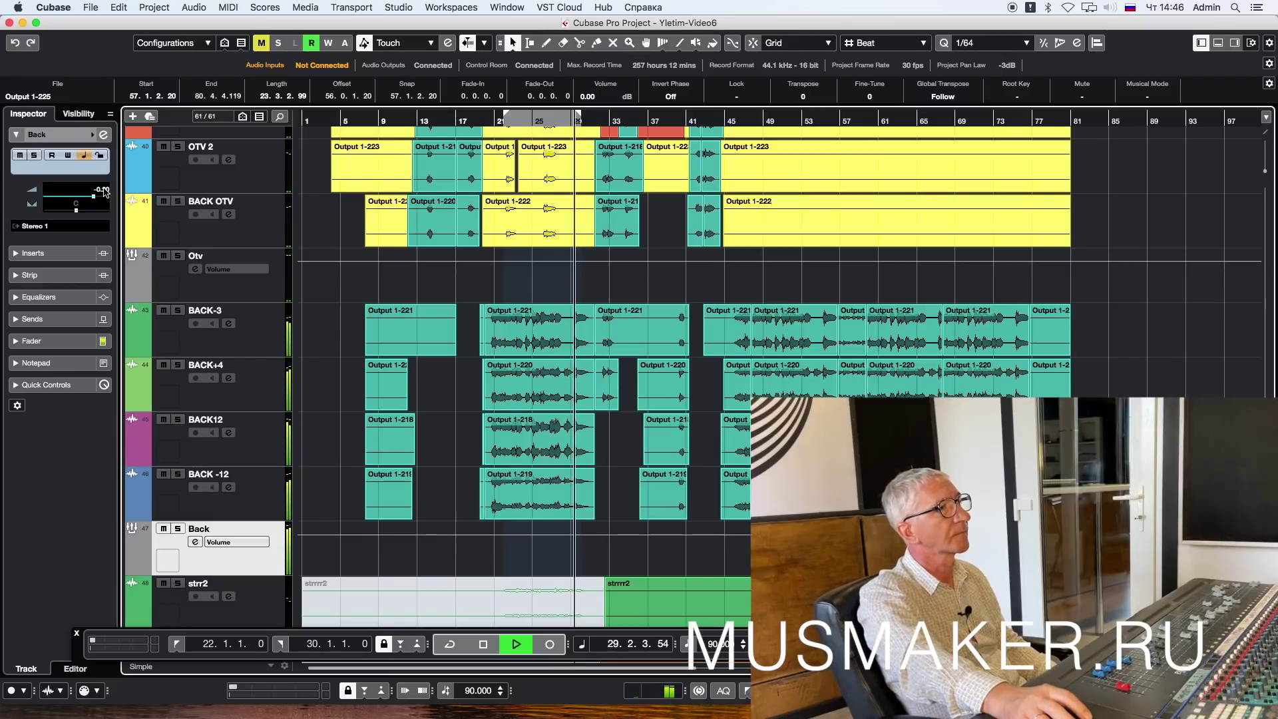
pyautogui.press('space')
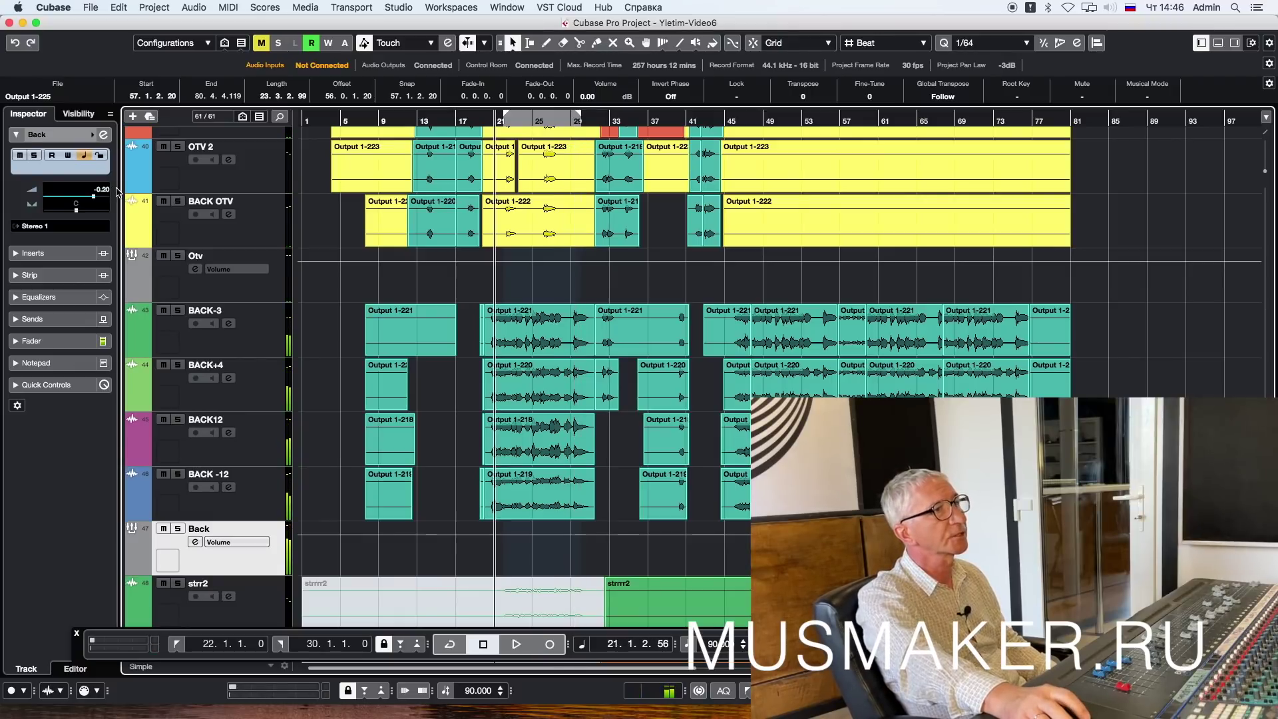
# Step: Solo the Pad track and play it from the end of bar 47
pyautogui.scroll(-1, 230, 255)
pyautogui.scroll(-15, 236, 265)
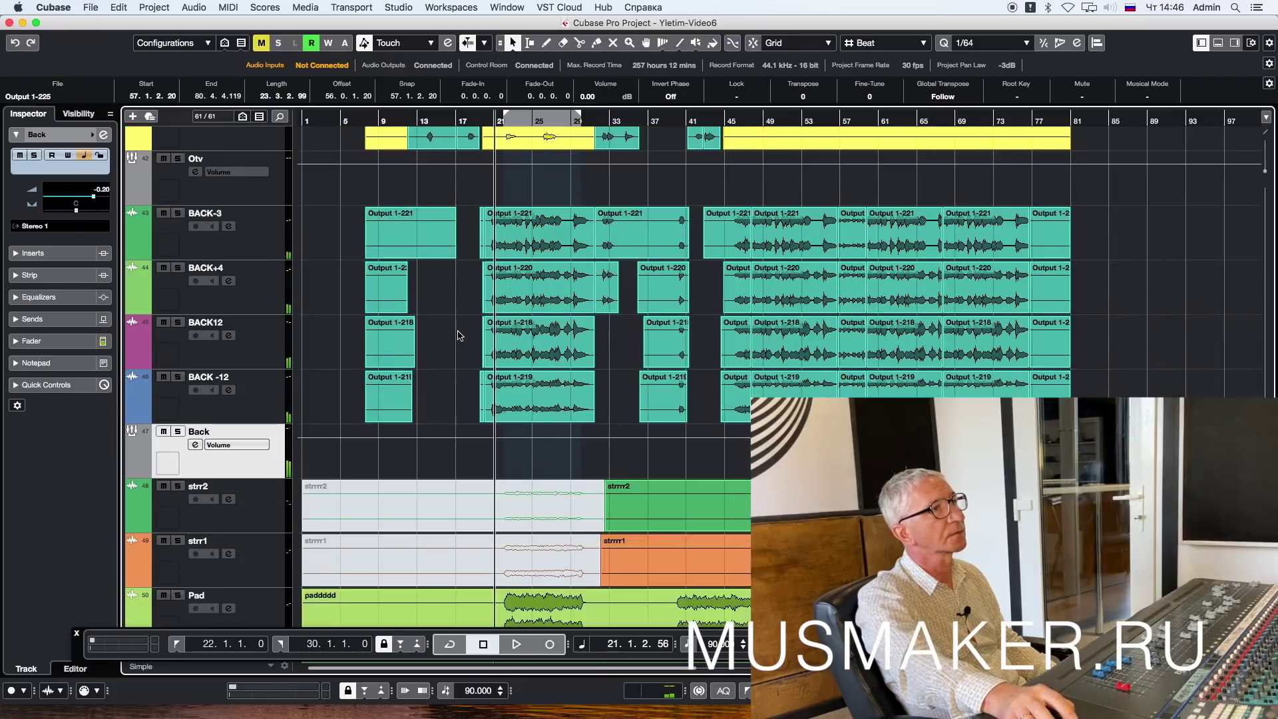
pyautogui.click(765, 273)
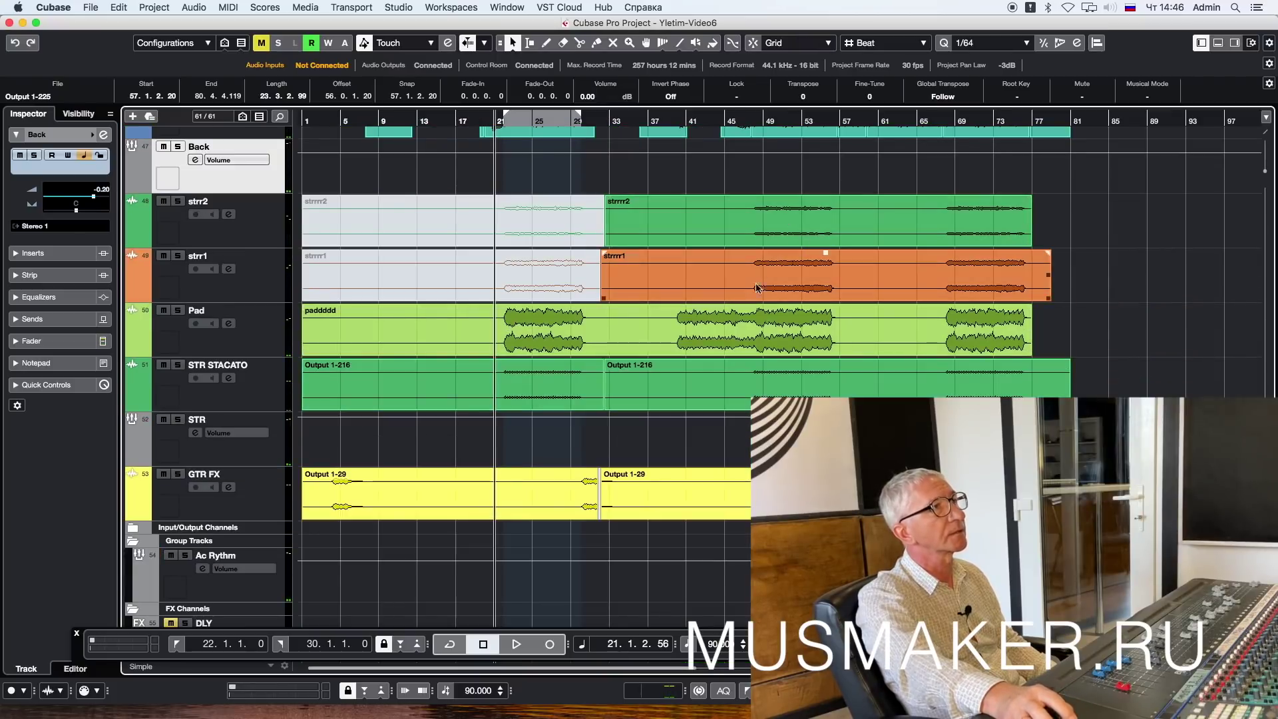
pyautogui.click(756, 150)
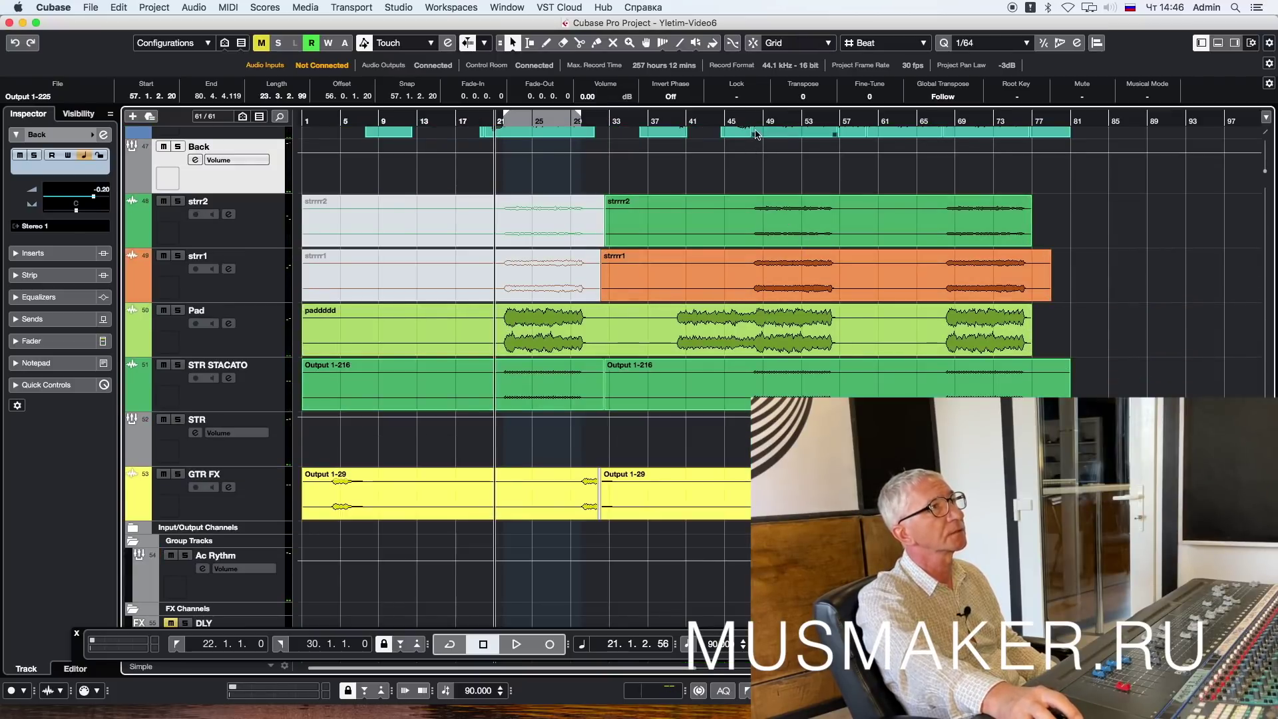
pyautogui.click(753, 124)
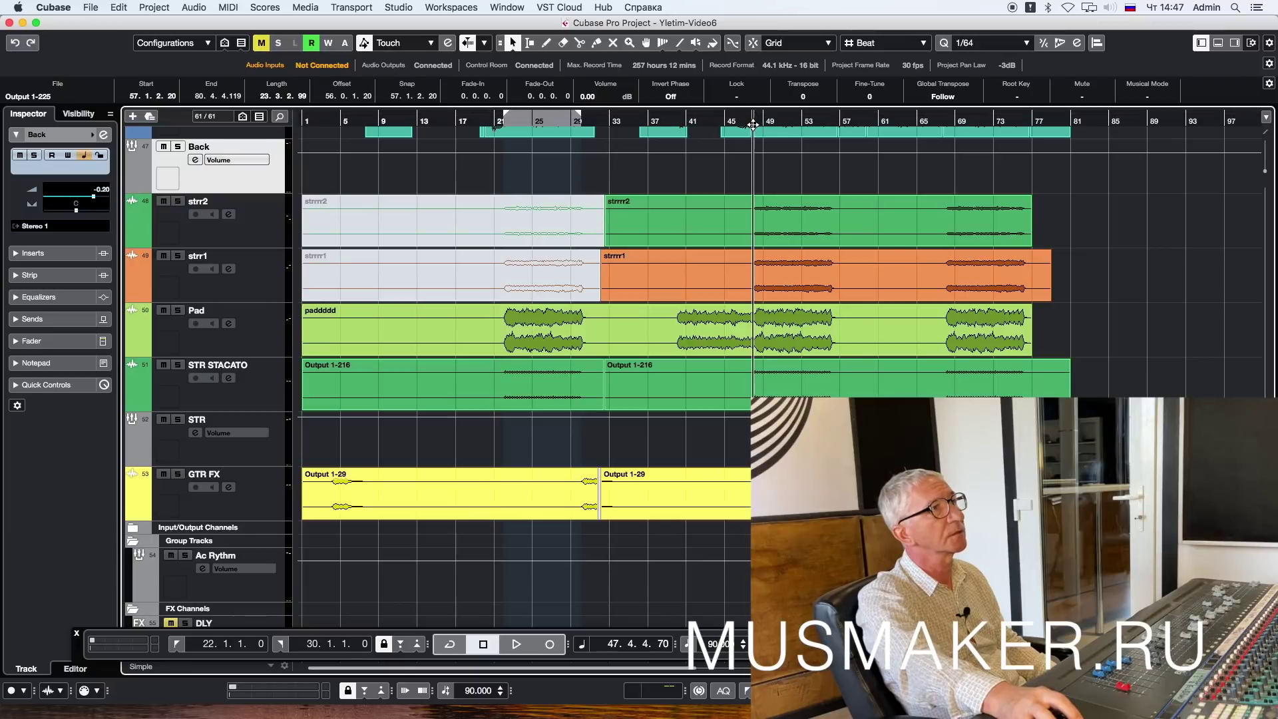
pyautogui.click(179, 311)
pyautogui.press('space')
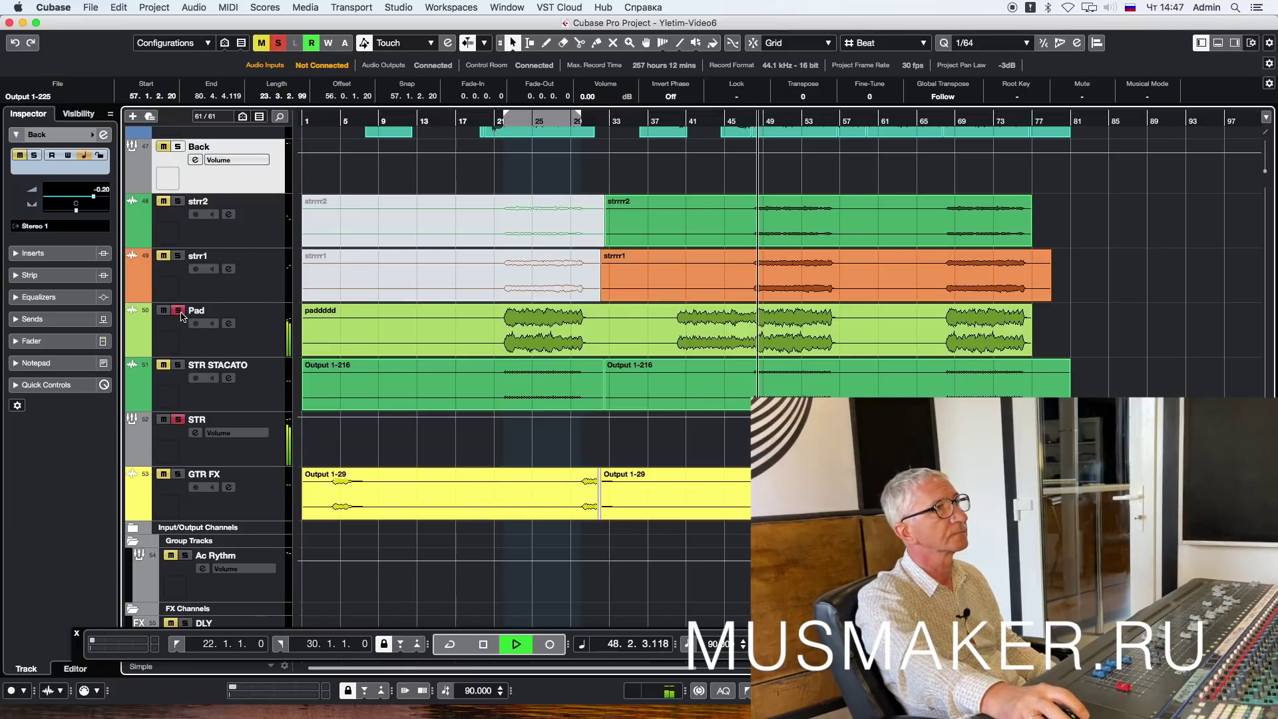
# Step: Stop playback, clear the Pad solo and play the full mix from the same position
pyautogui.press('space')
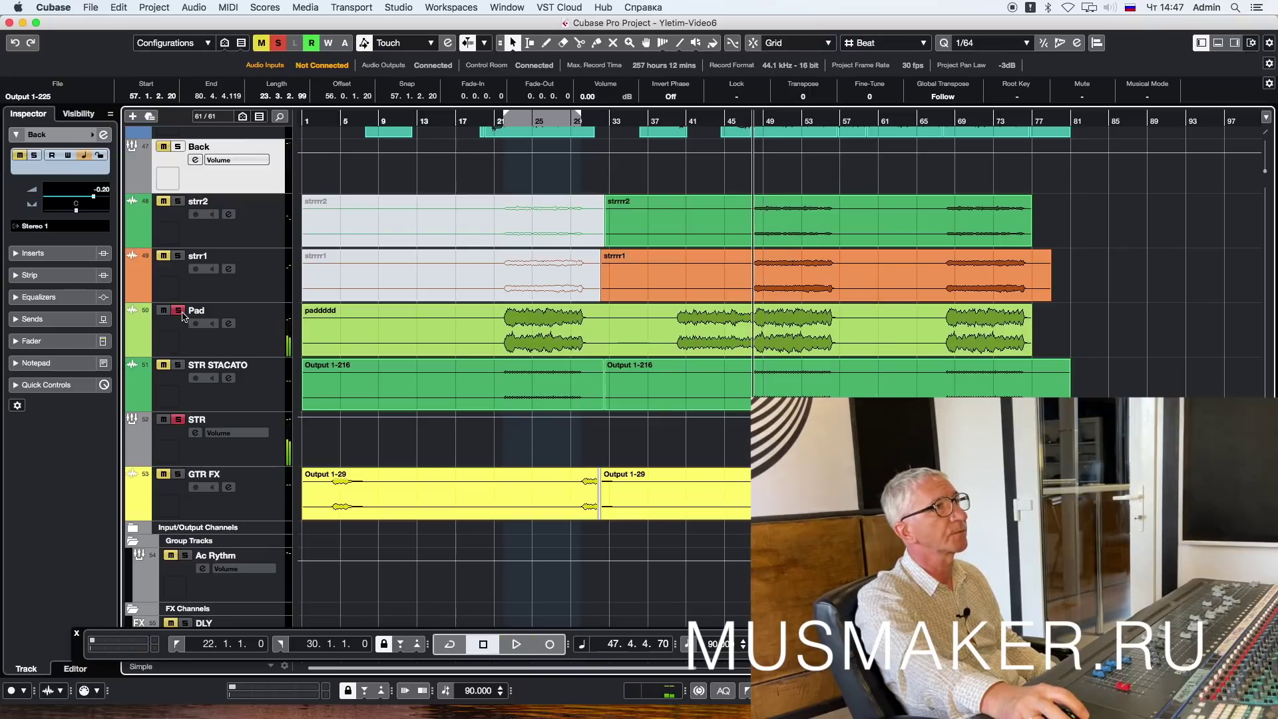
pyautogui.click(178, 311)
pyautogui.press('space')
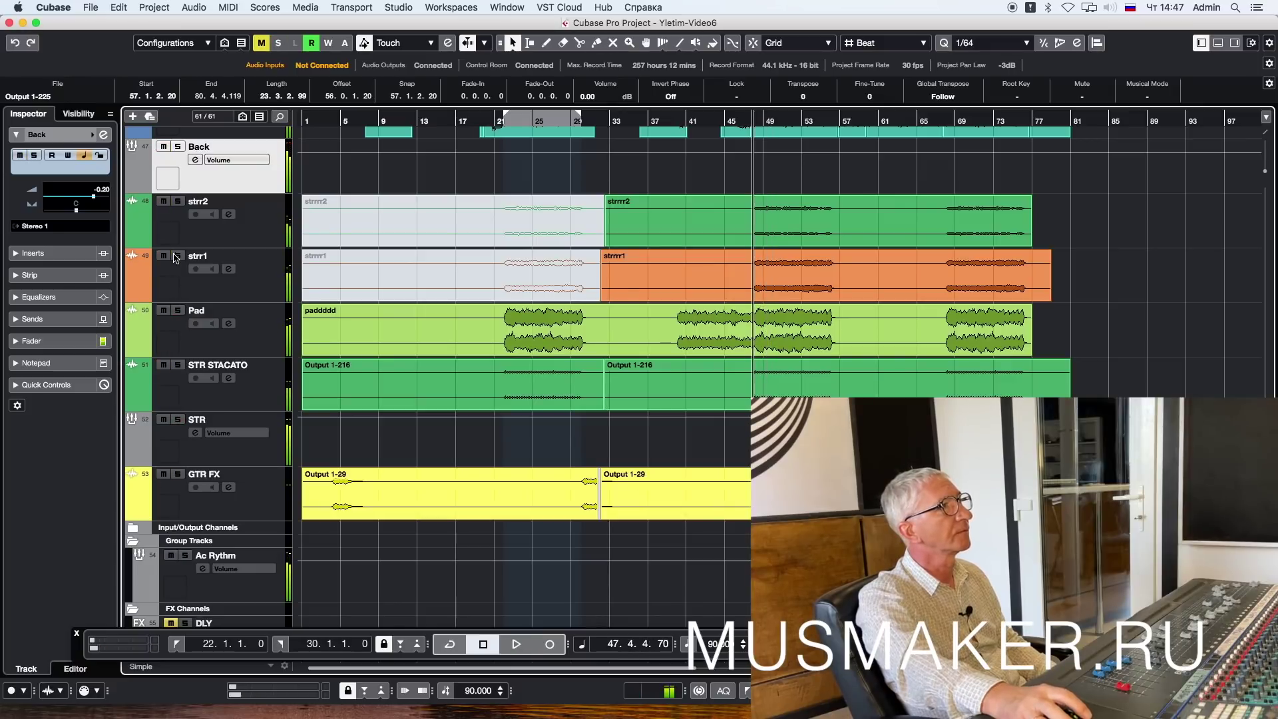
# Step: Solo the strr1 track, play it from the end of bar 47, and stop
pyautogui.click(179, 279)
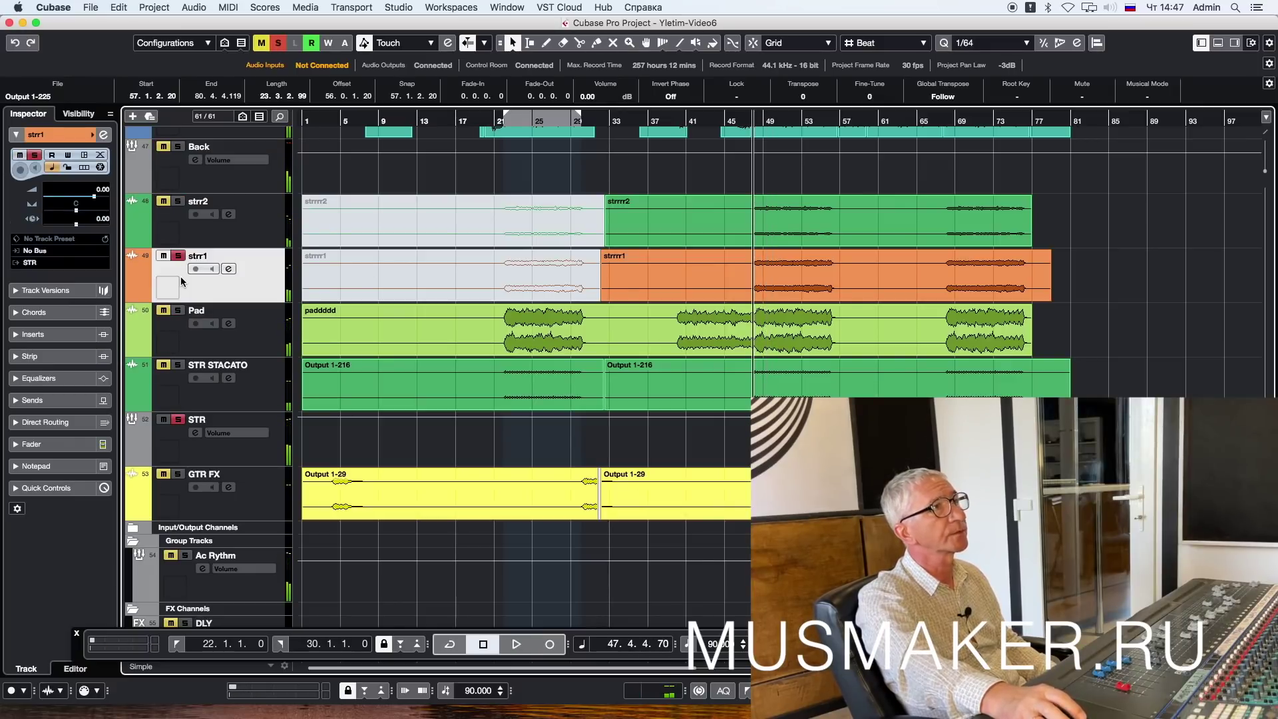
pyautogui.press('space')
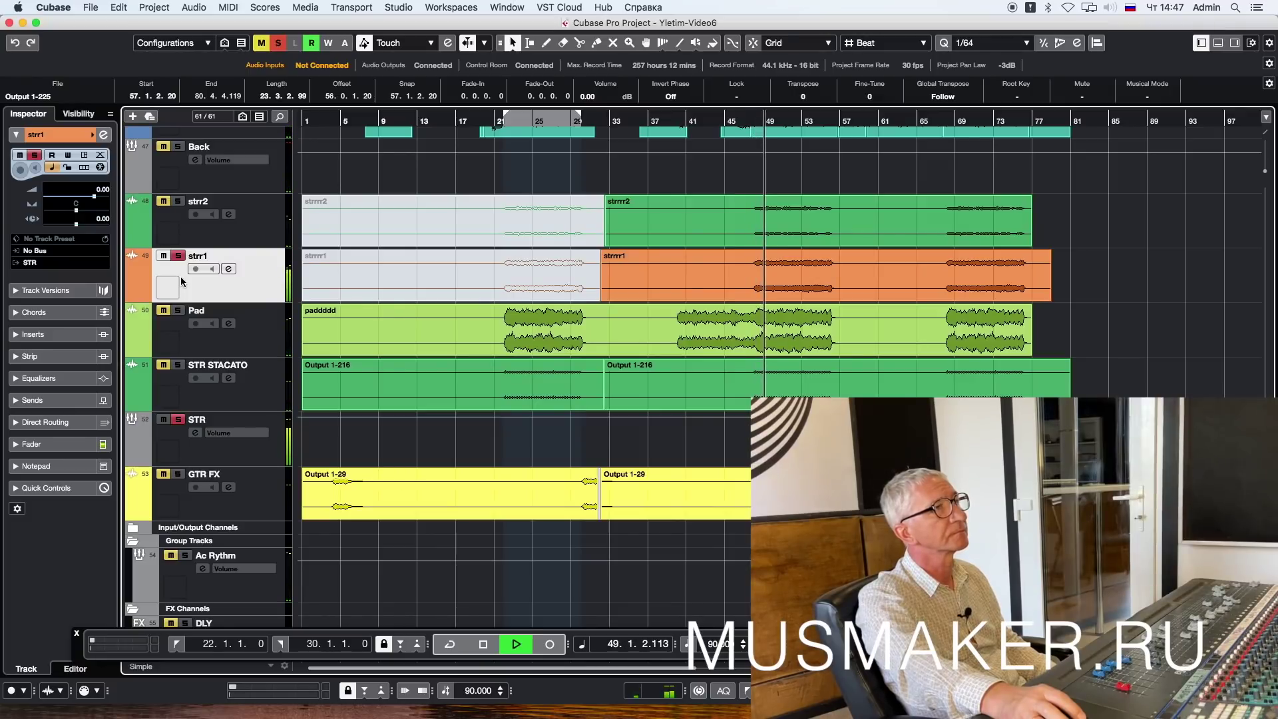
pyautogui.press('space')
# Step: Switch the solo to the strr2 track, play the same passage, stop, and clear the solo
pyautogui.click(178, 202)
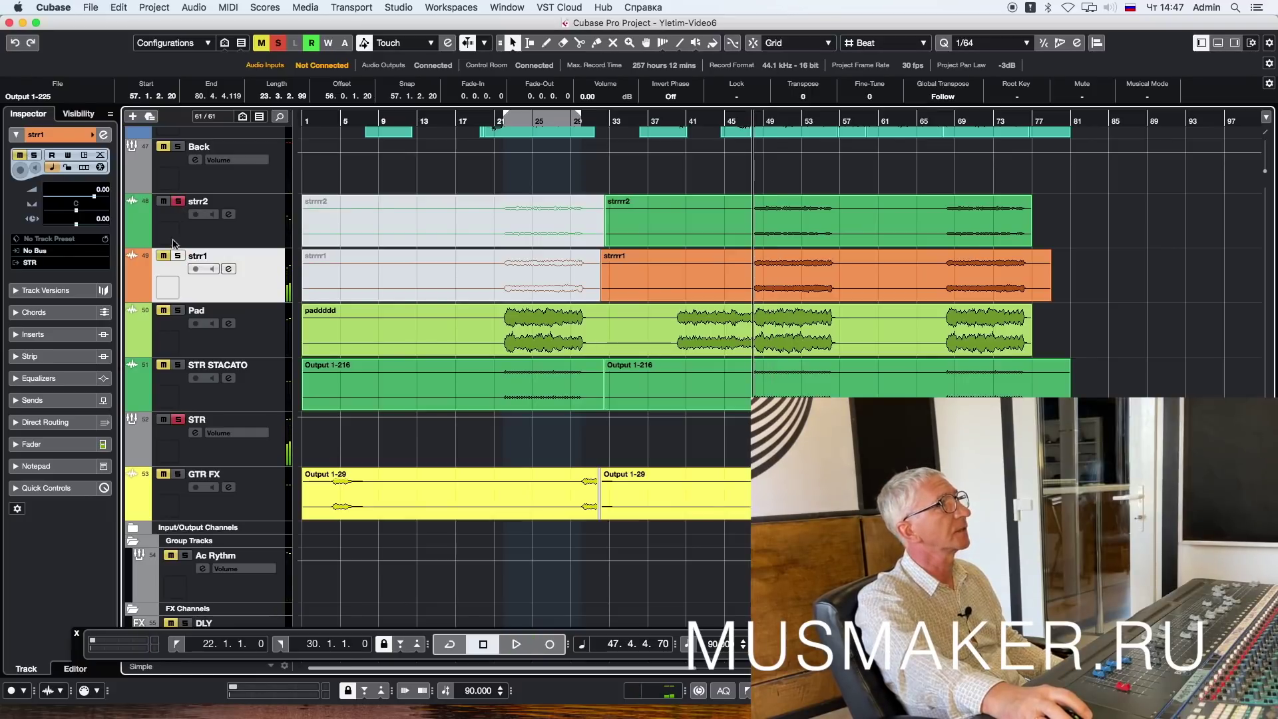
pyautogui.press('space')
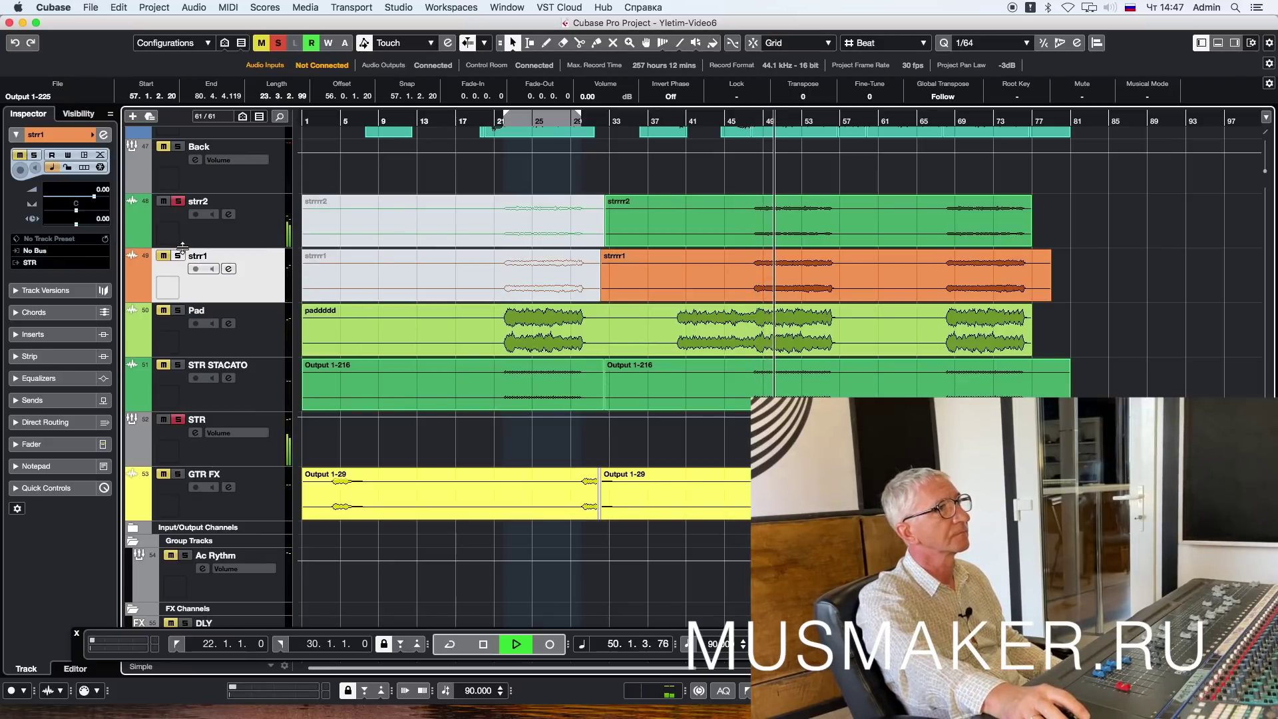
pyautogui.press('space')
pyautogui.click(177, 202)
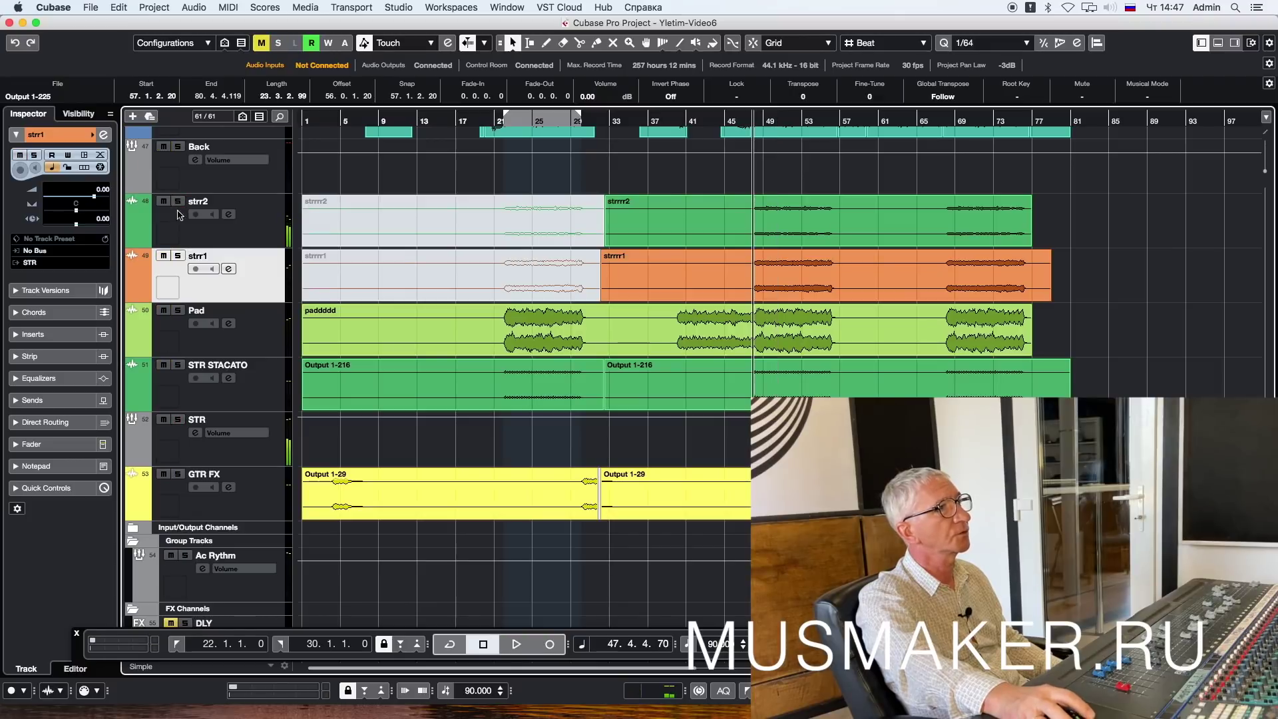
# Step: Solo the STR STACATO track and play it from the end of bar 47
pyautogui.click(178, 365)
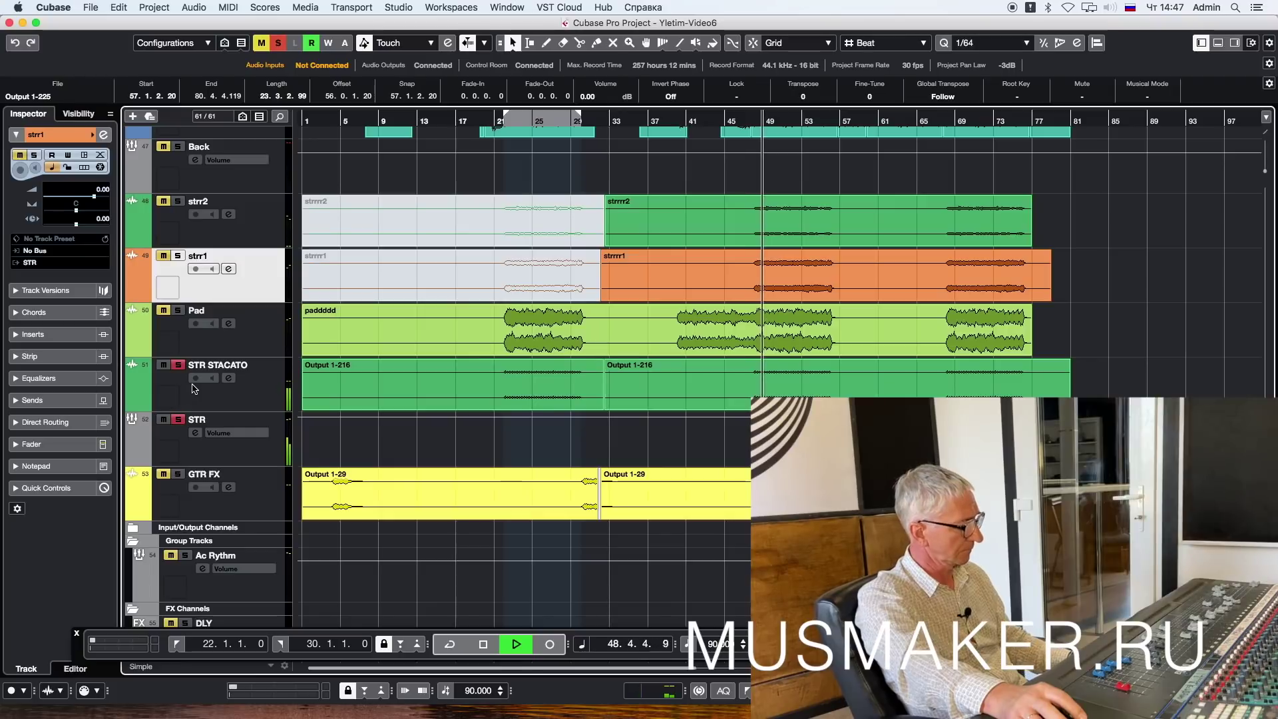
pyautogui.press('g')
pyautogui.press('g')
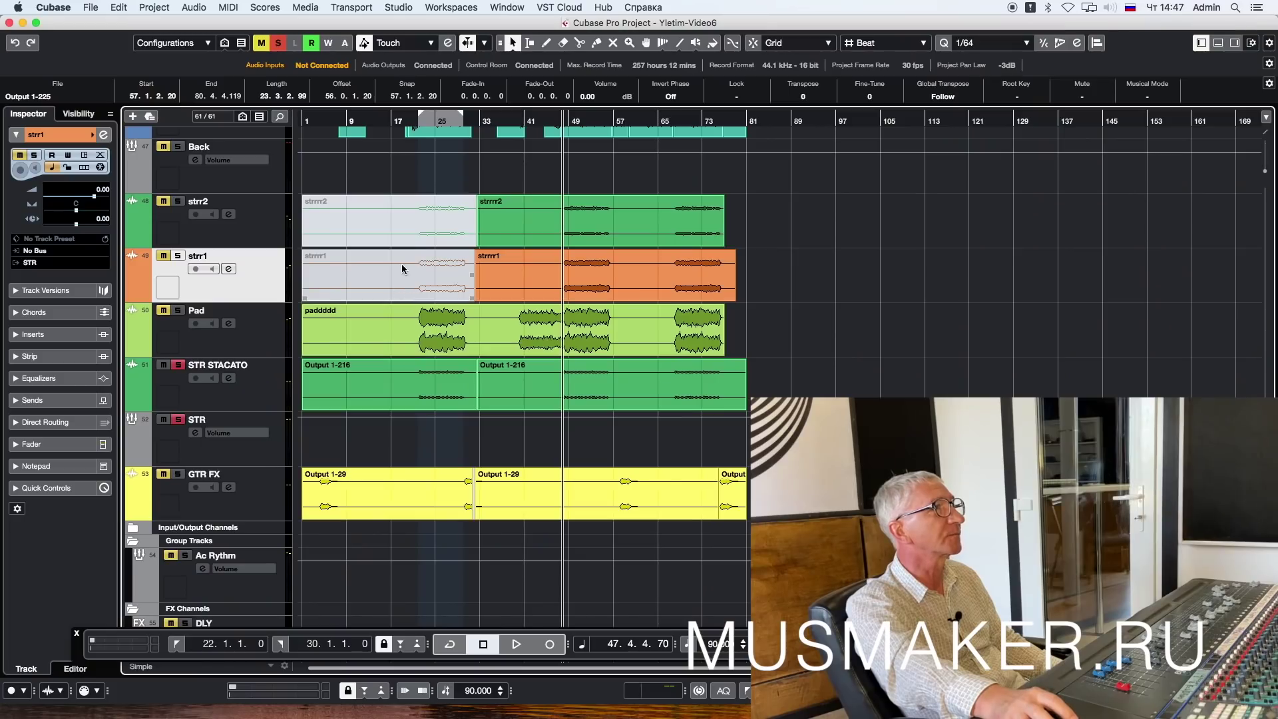
# Step: Move the playhead to the end of bar 22, clear the STR STACATO solo, and play the full mix
pyautogui.click(419, 213)
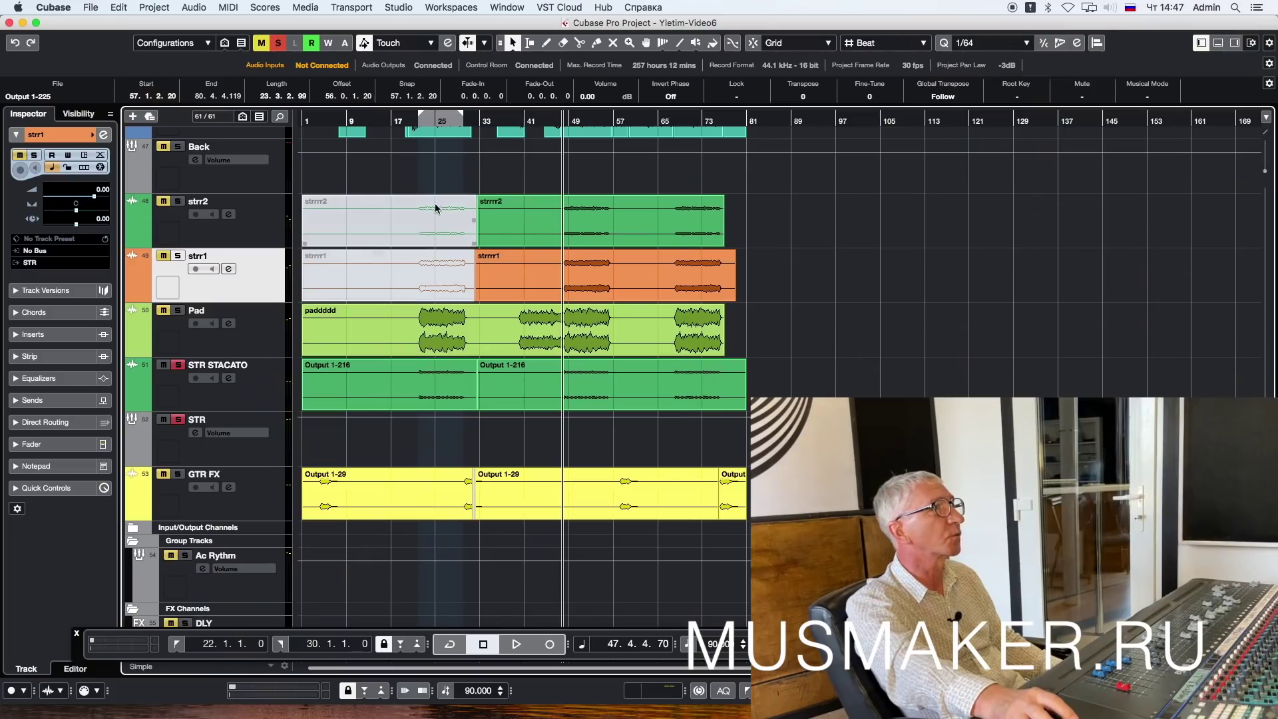
pyautogui.click(424, 121)
pyautogui.click(436, 253)
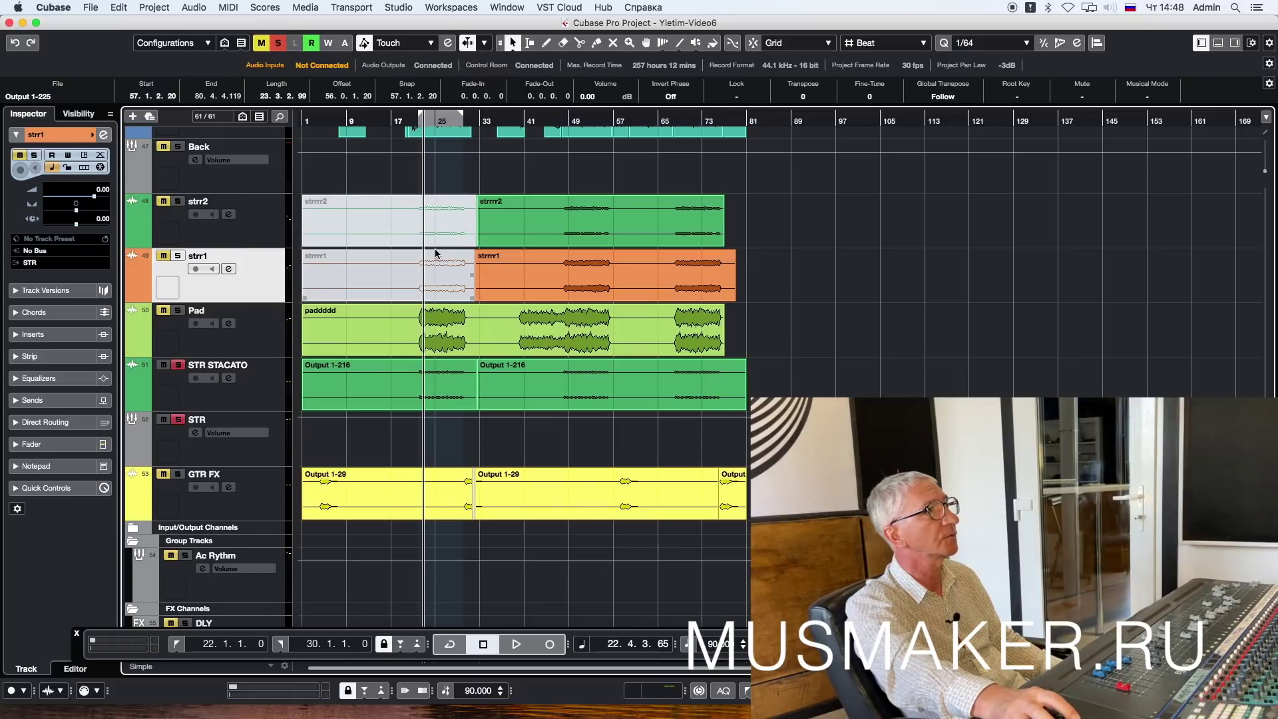
pyautogui.click(436, 247)
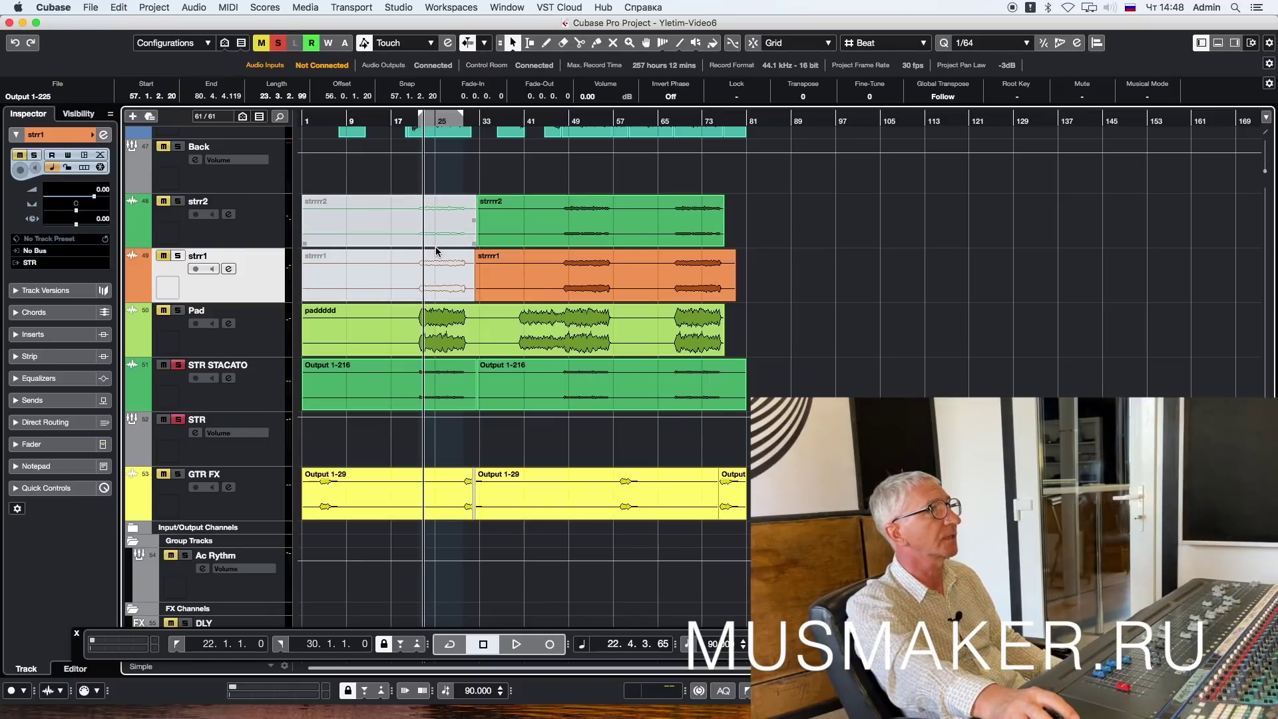
pyautogui.click(428, 323)
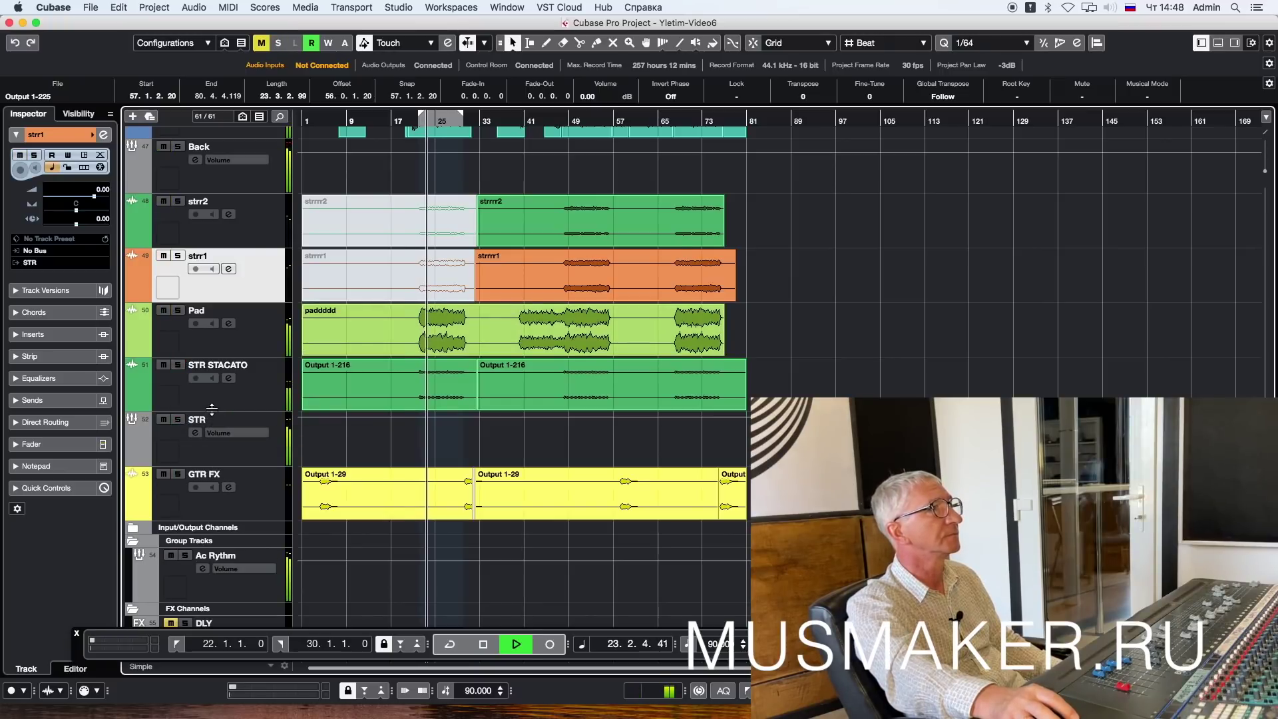
# Step: Raise the STR STACATO track's volume to 6.02 during playback, and stop
pyautogui.click(212, 400)
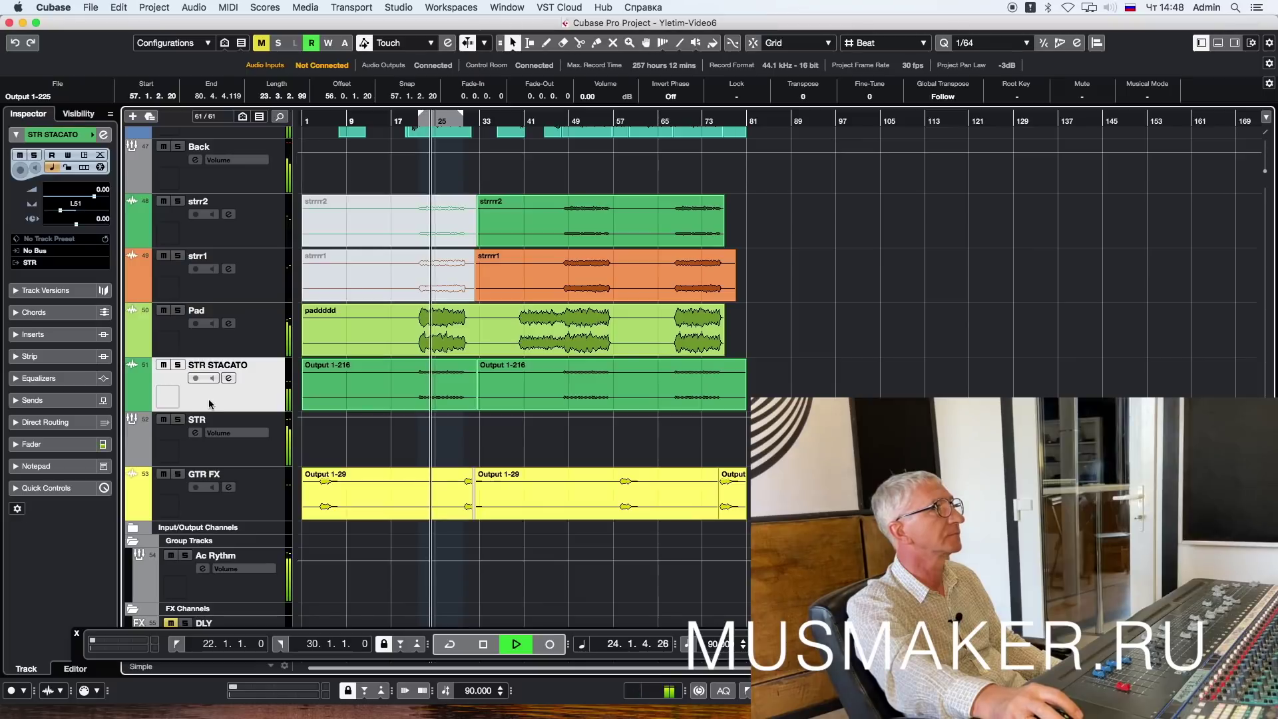
pyautogui.moveTo(94, 197); pyautogui.dragTo(108, 199)
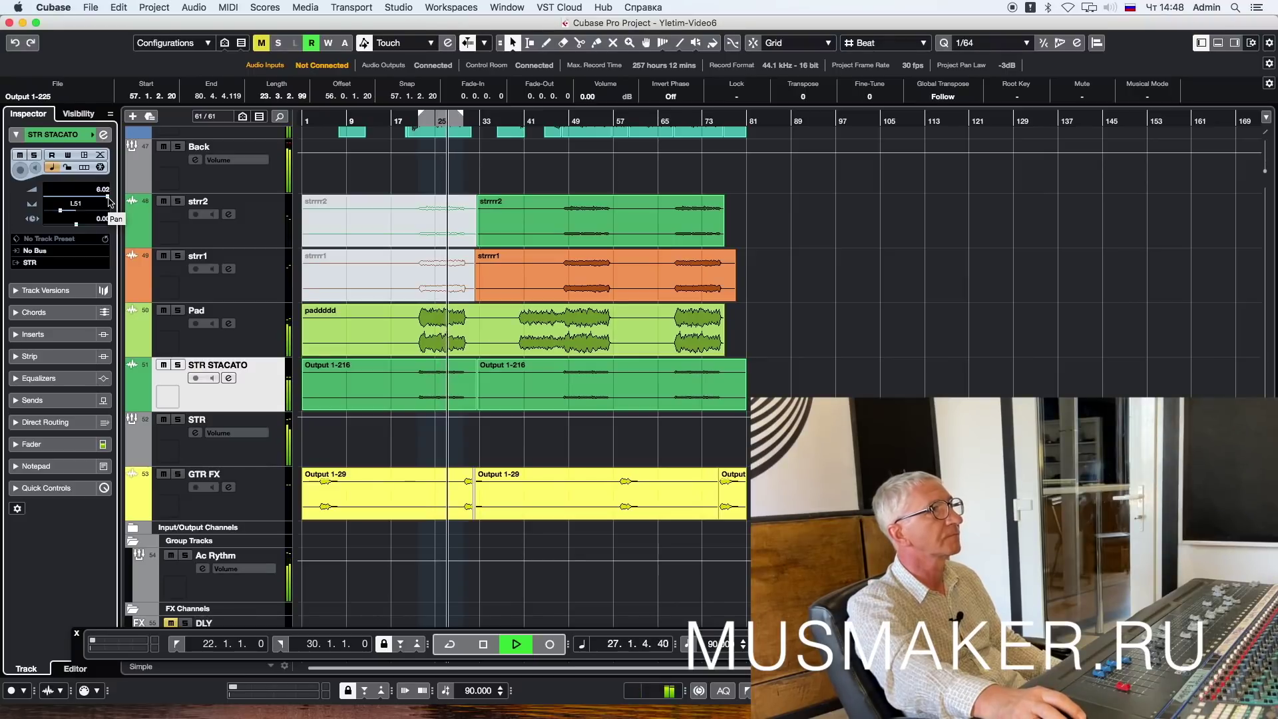
pyautogui.press('space')
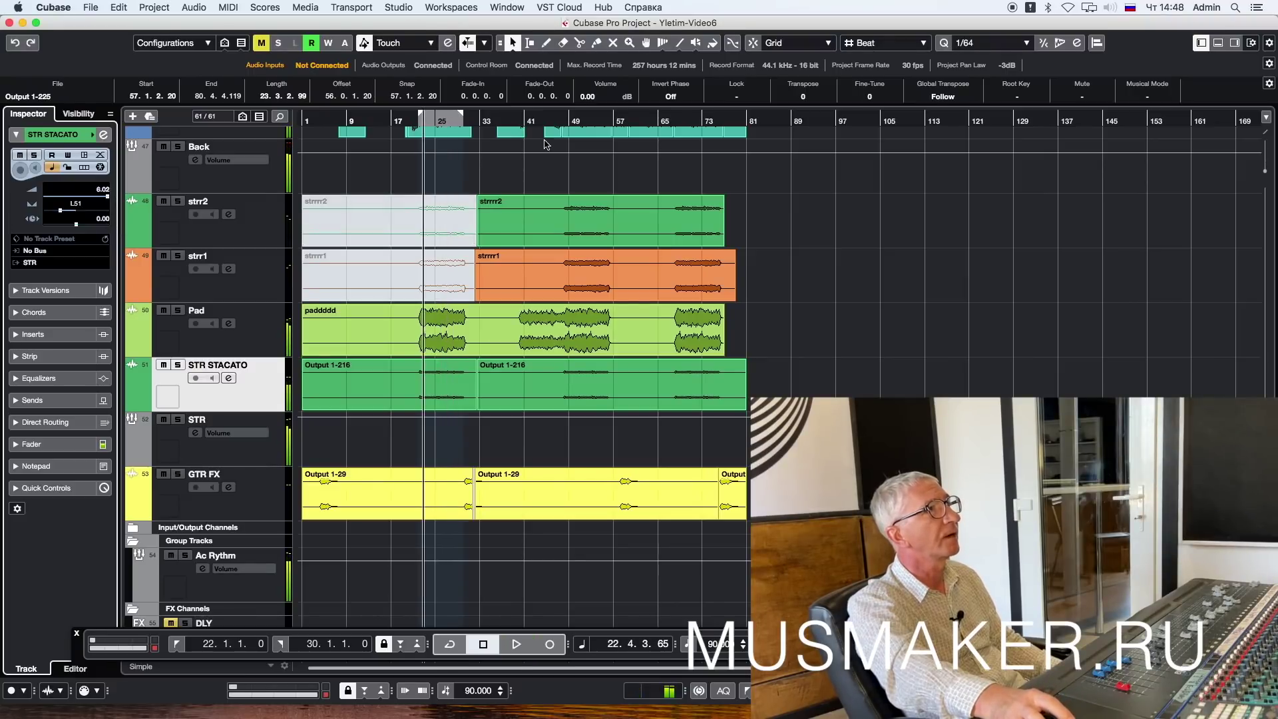
# Step: Play the full mix from the end of bar 47, skip ahead to bar 63, and stop
pyautogui.click(562, 123)
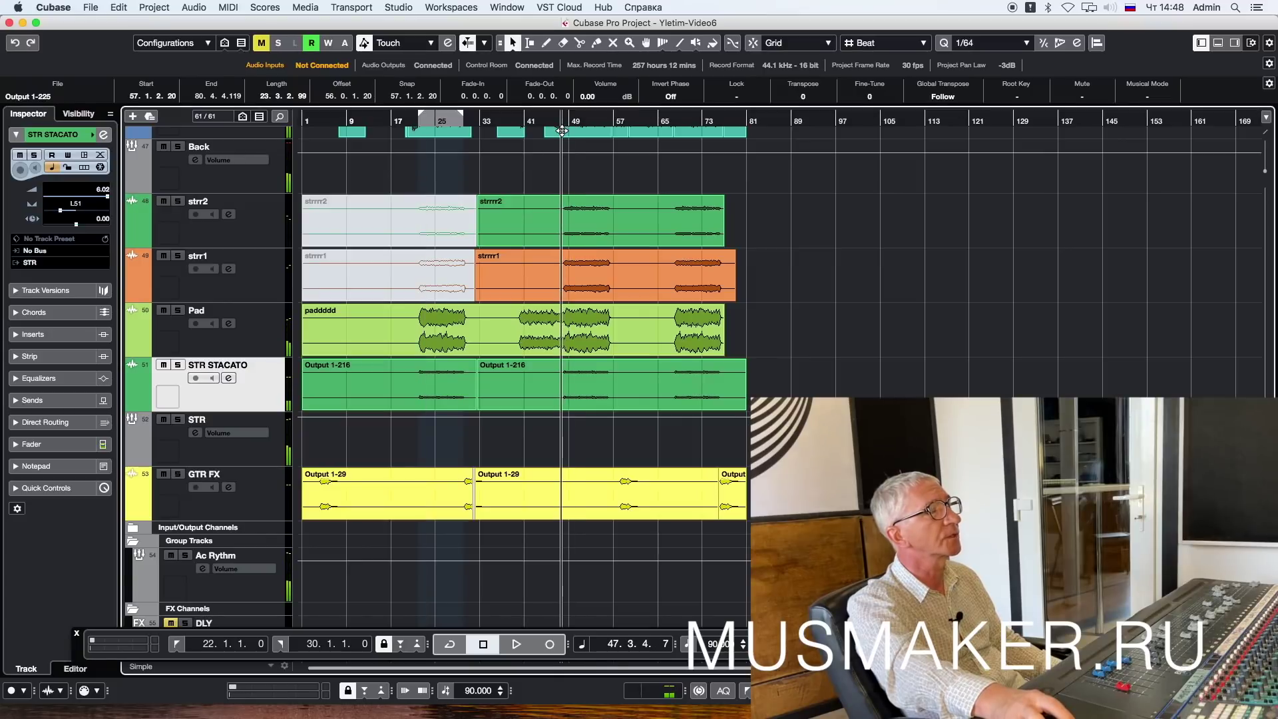
pyautogui.click(571, 207)
pyautogui.press('space')
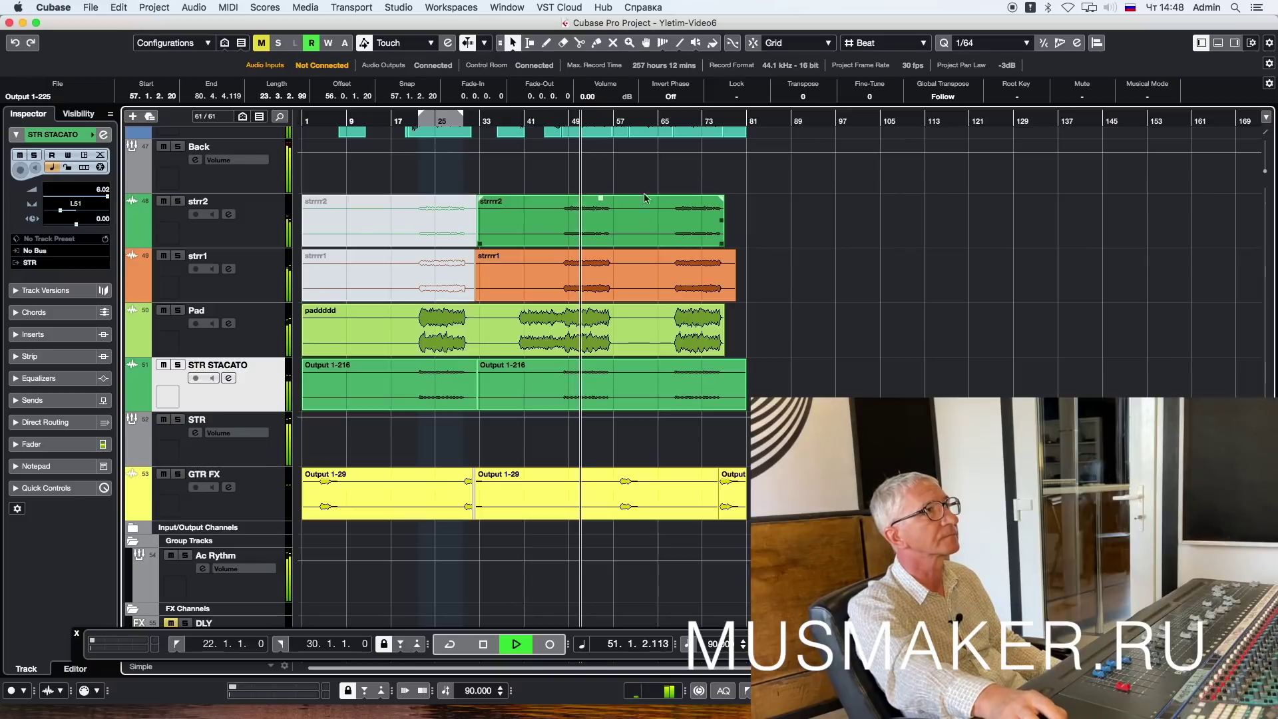
pyautogui.click(648, 120)
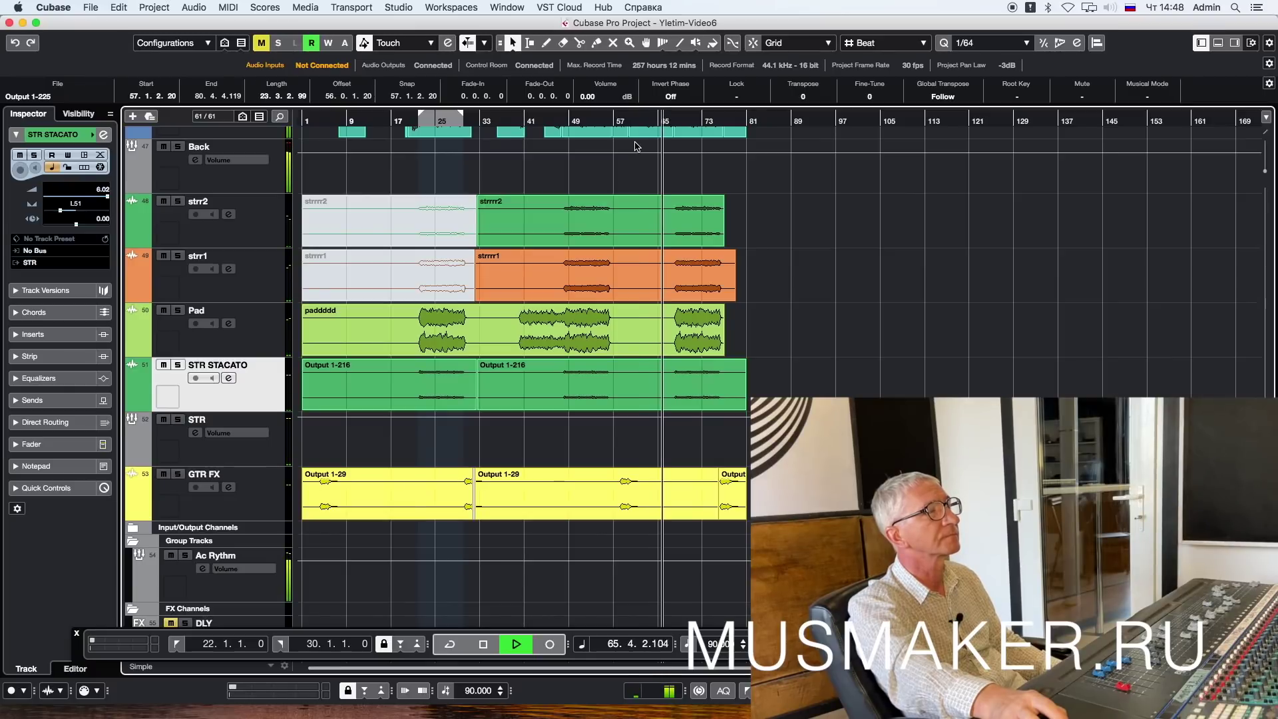
pyautogui.press('space')
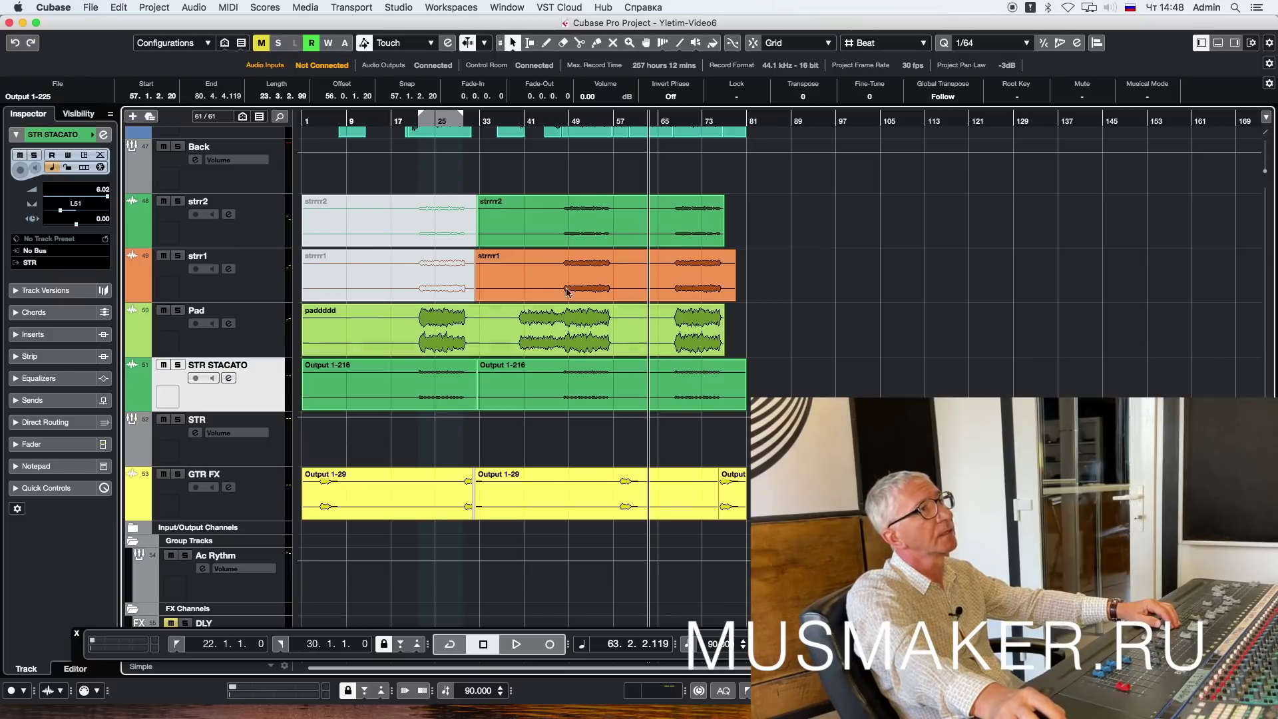
# Step: Play the full mix from bar 55 to hear where the string parts drop out, and stop
pyautogui.click(568, 121)
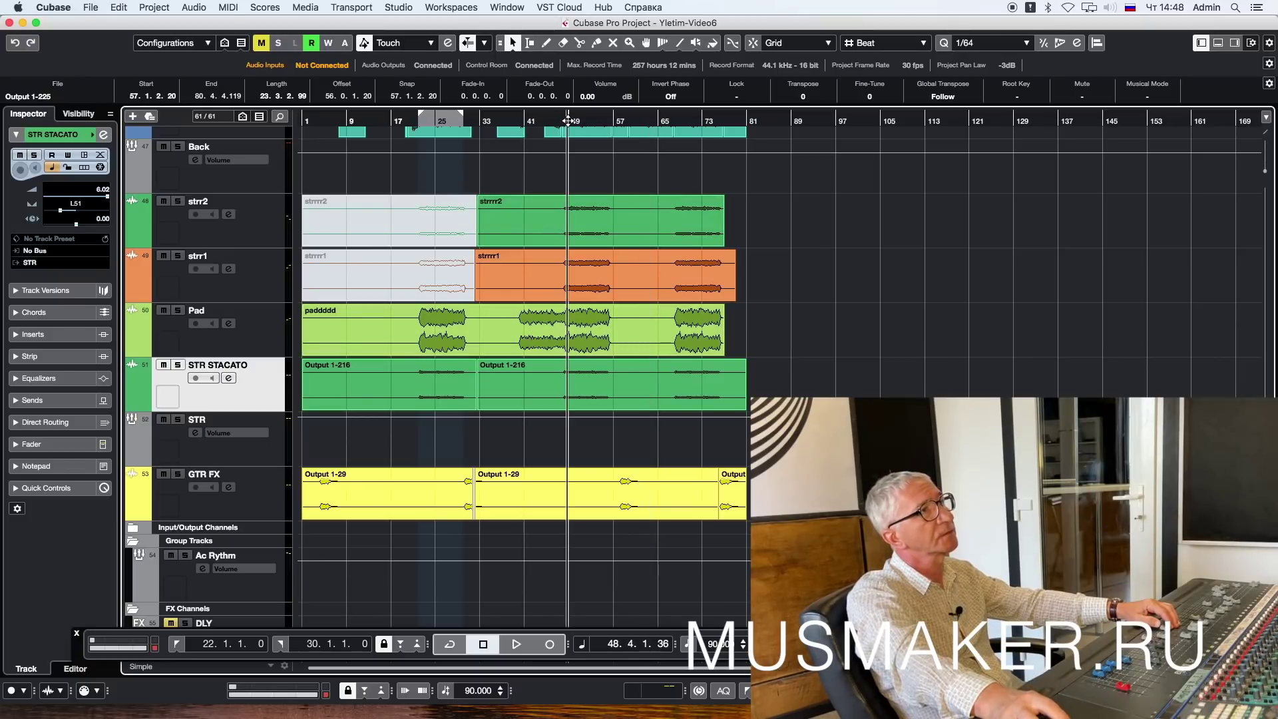
pyautogui.moveTo(611, 119); pyautogui.dragTo(605, 138)
pyautogui.press('space')
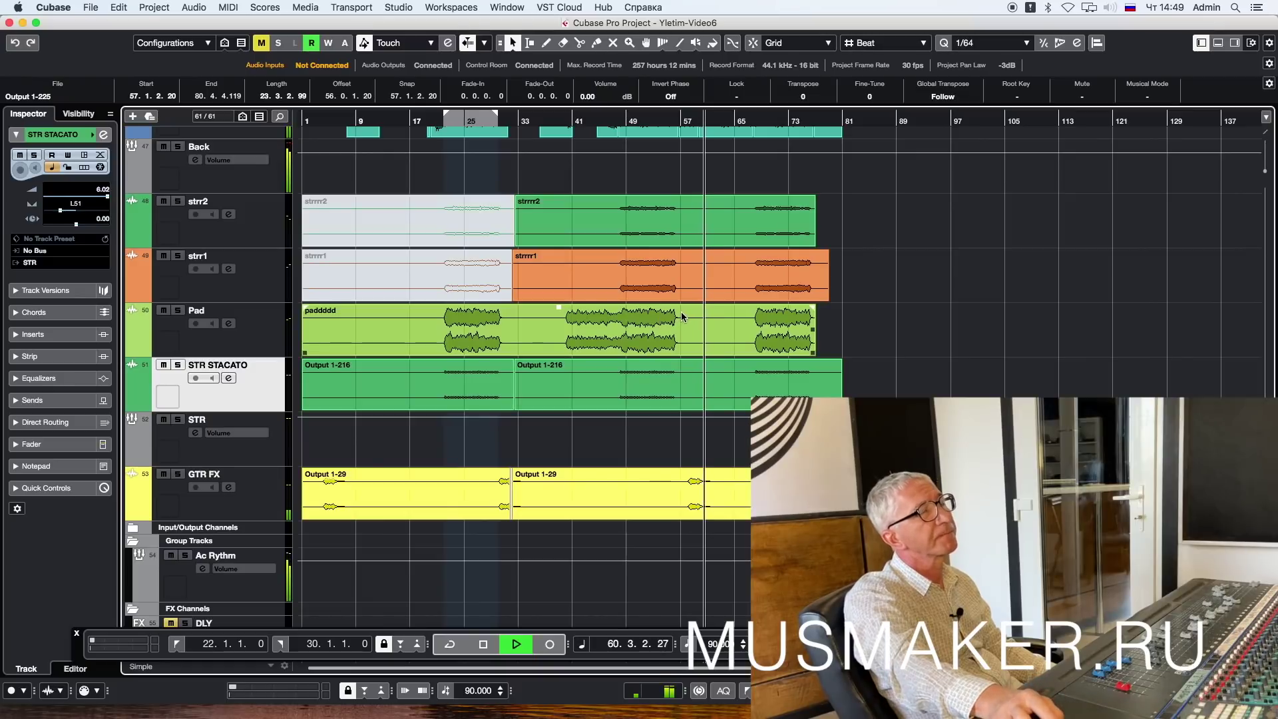
pyautogui.press('space')
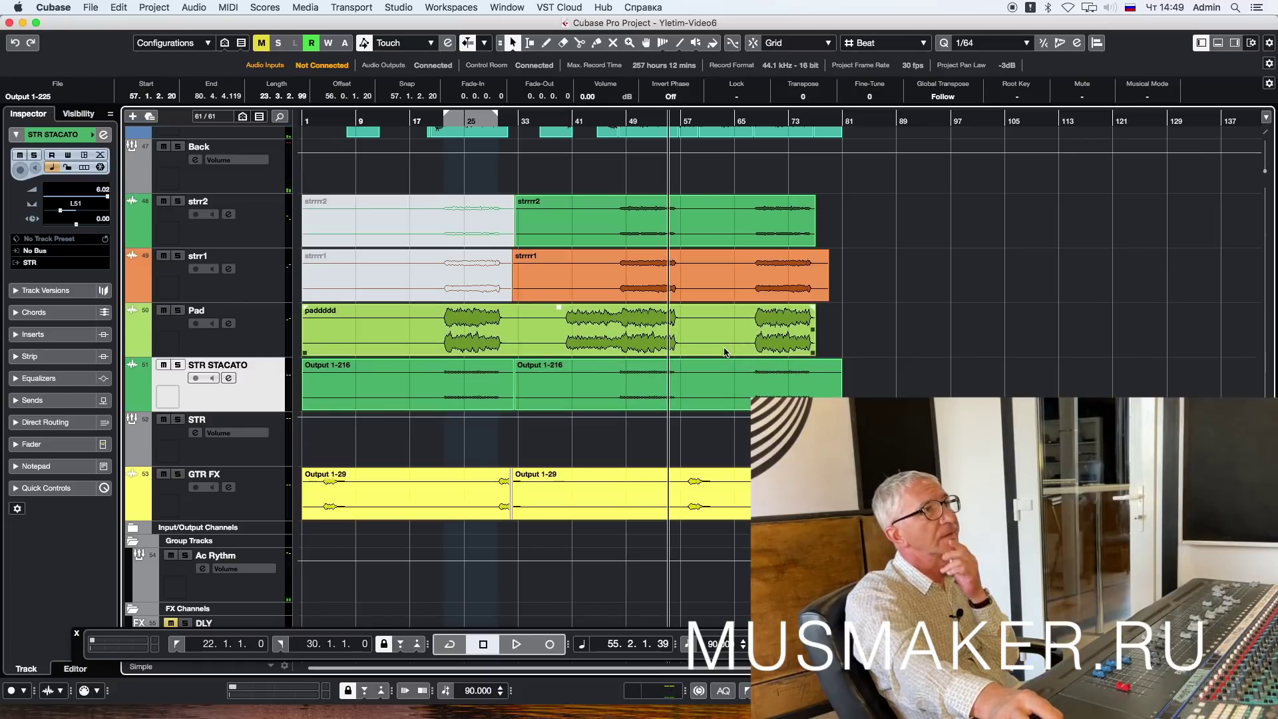
# Step: Set up snapping to the grid with the grid type set to Bar
pyautogui.click(752, 43)
pyautogui.click(758, 296)
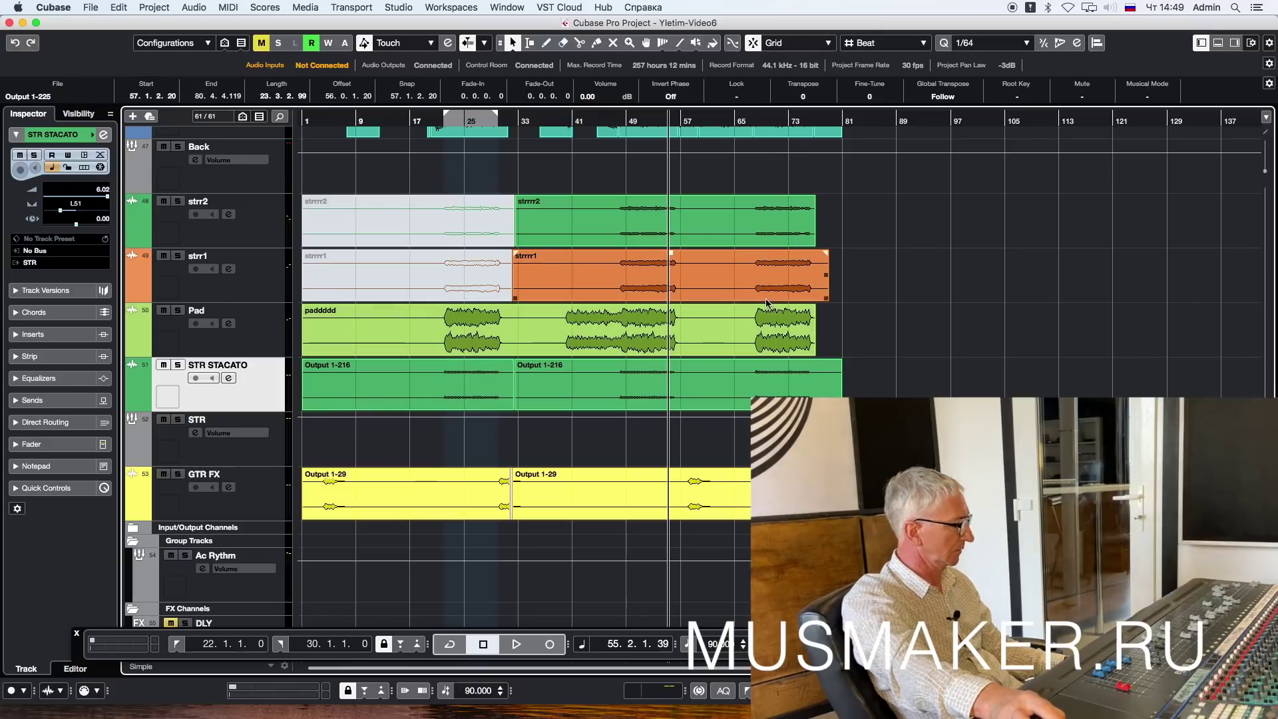
pyautogui.click(865, 43)
pyautogui.click(861, 44)
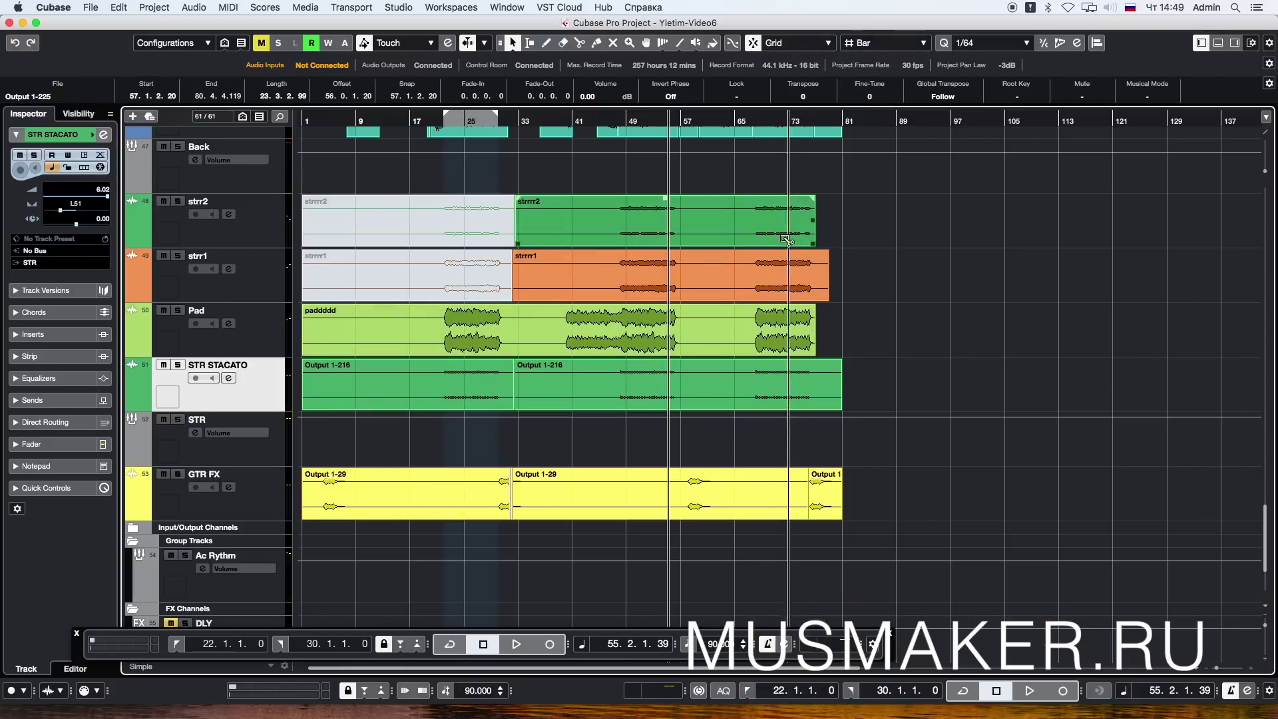
# Step: Split the strings and pad events at bars 68 and 76
pyautogui.click(752, 270)
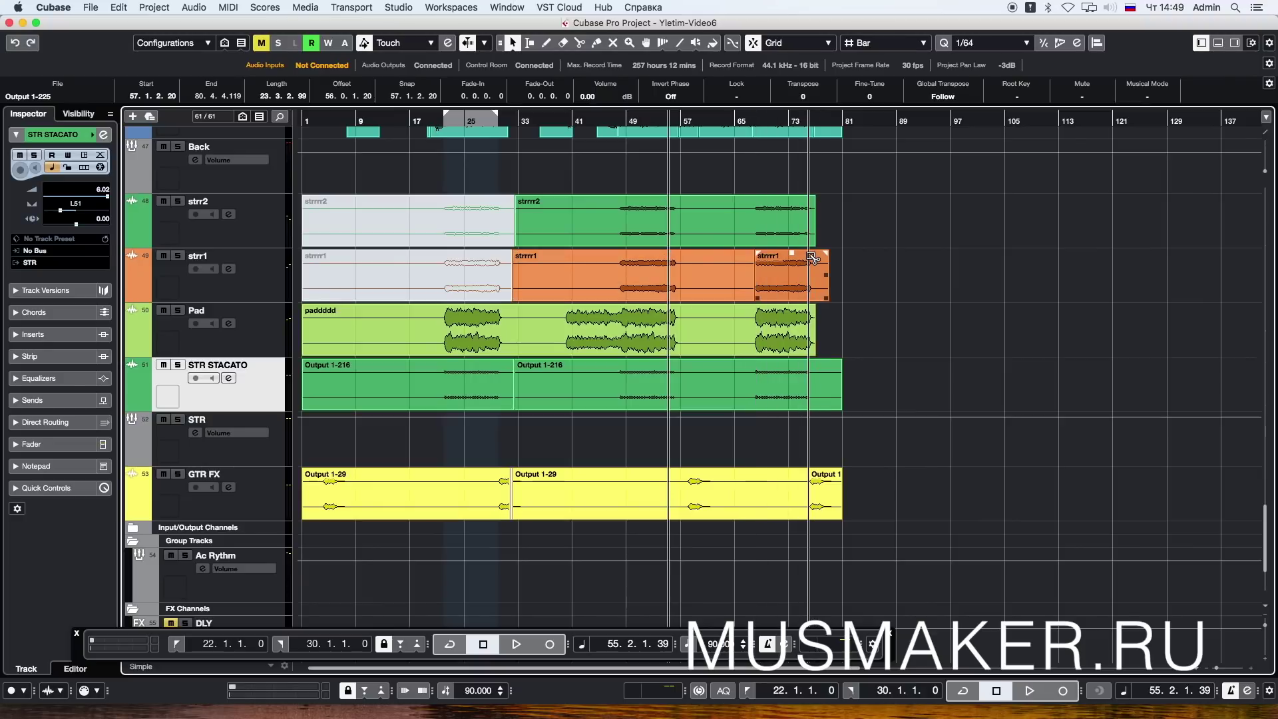
pyautogui.click(809, 261)
pyautogui.click(802, 217)
# Step: Copy the bar 68–76 segments of strr2, strr1 and Pad to bar 60 and audition them from bar 58
pyautogui.moveTo(748, 181); pyautogui.dragTo(777, 350)
pyautogui.keyDown('alt'); pyautogui.click(755, 268); pyautogui.keyUp('alt')
pyautogui.press('super+z')
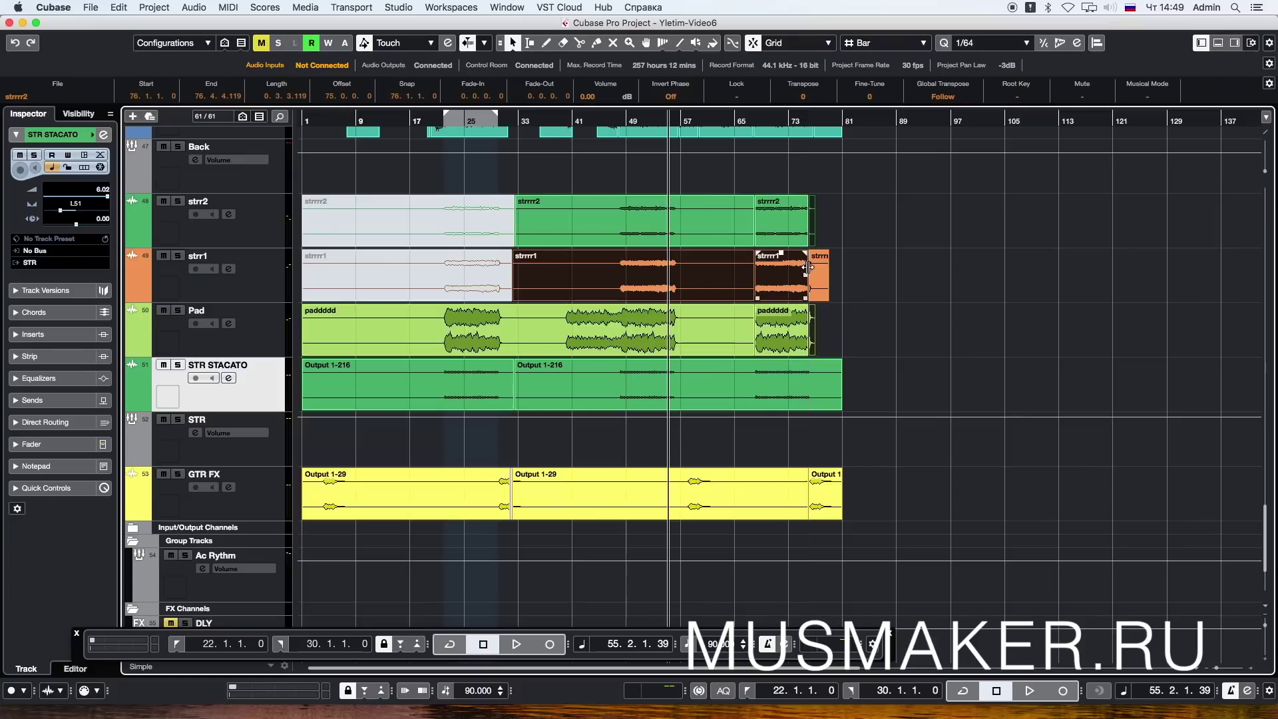
pyautogui.press('super+z')
pyautogui.press('super+shift+z')
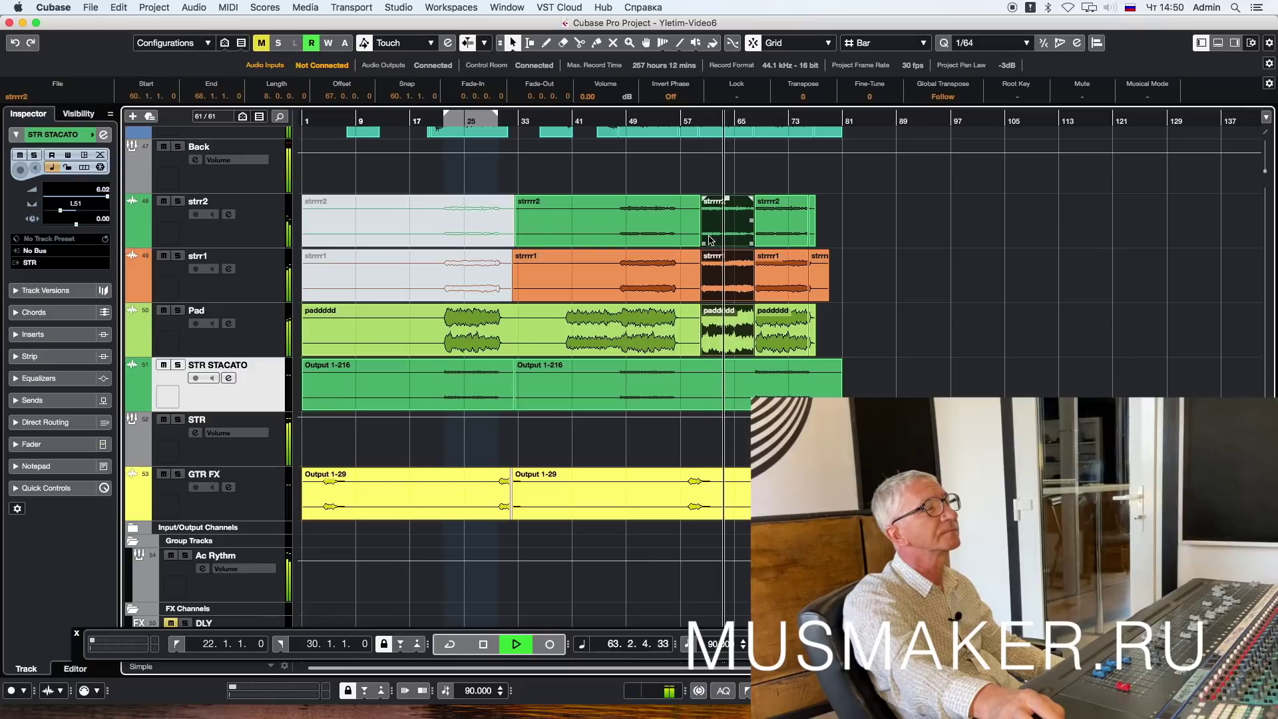
pyautogui.press('space')
# Step: Split the STR STACATO event at bars 68 and 76 and copy that segment to bar 60
pyautogui.click(751, 404)
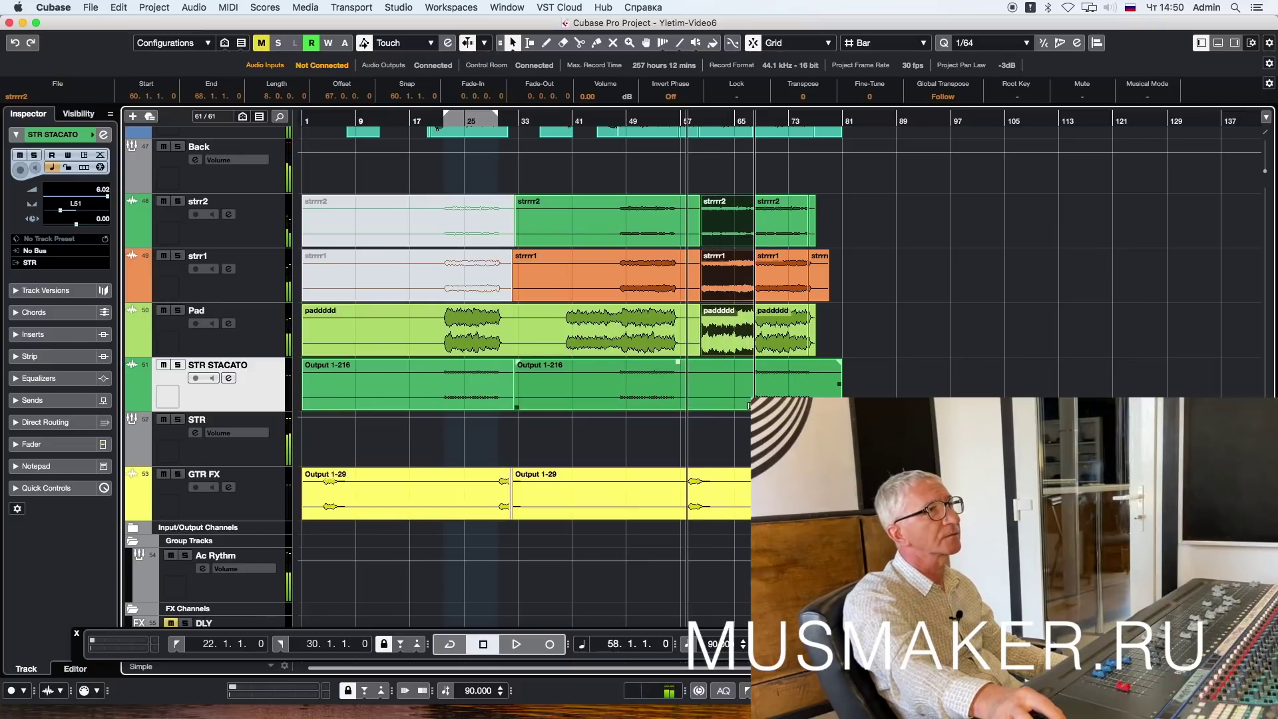
pyautogui.keyDown('alt'); pyautogui.click(752, 403); pyautogui.keyUp('alt')
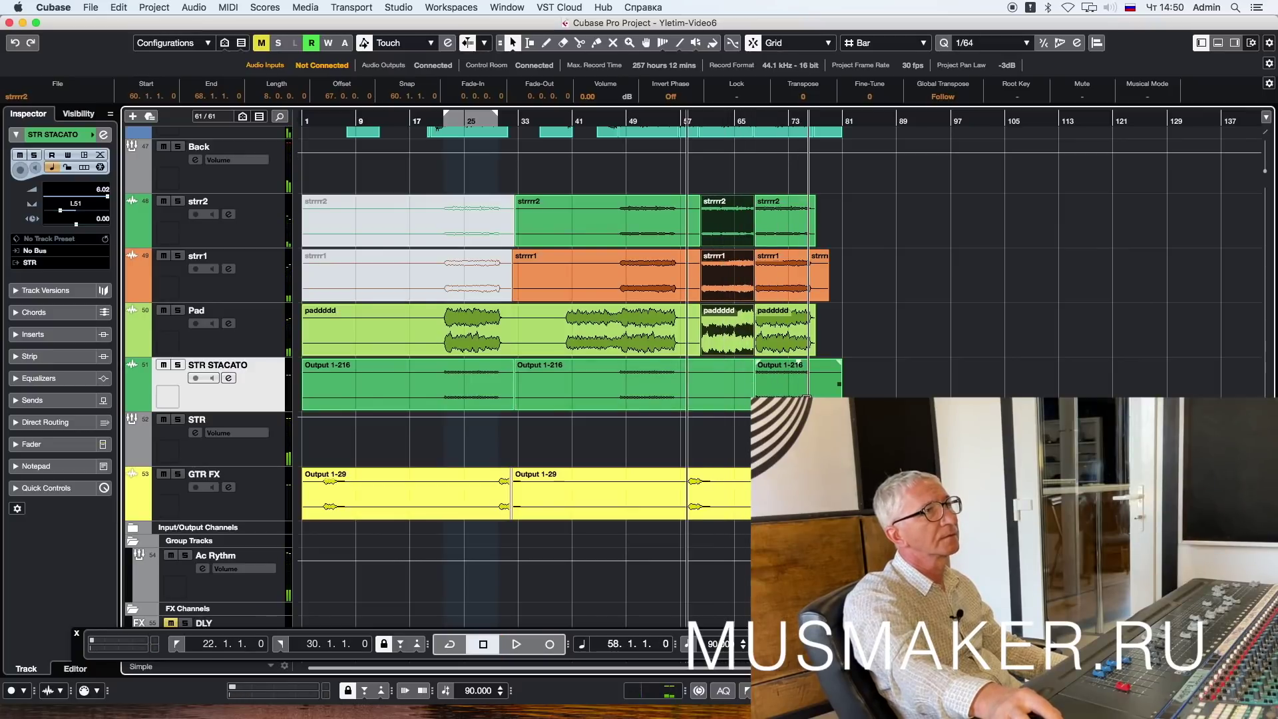
pyautogui.click(802, 384)
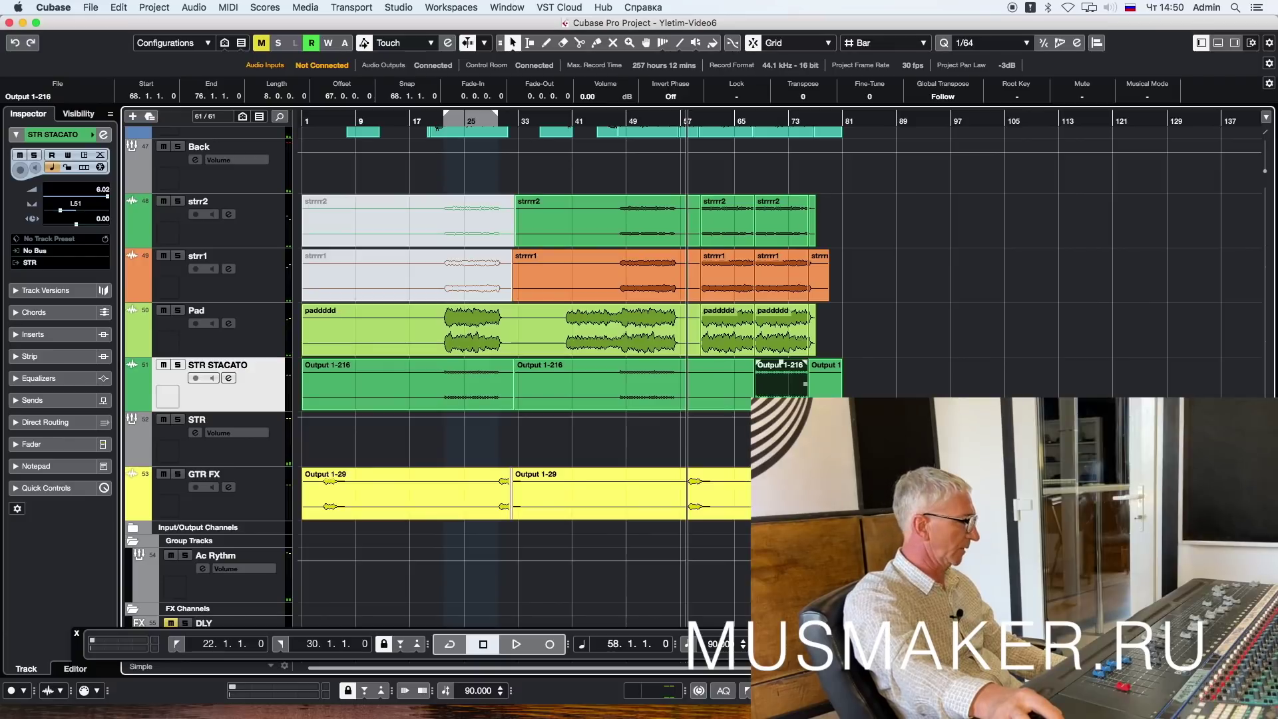
pyautogui.moveTo(802, 384); pyautogui.dragTo(776, 384)
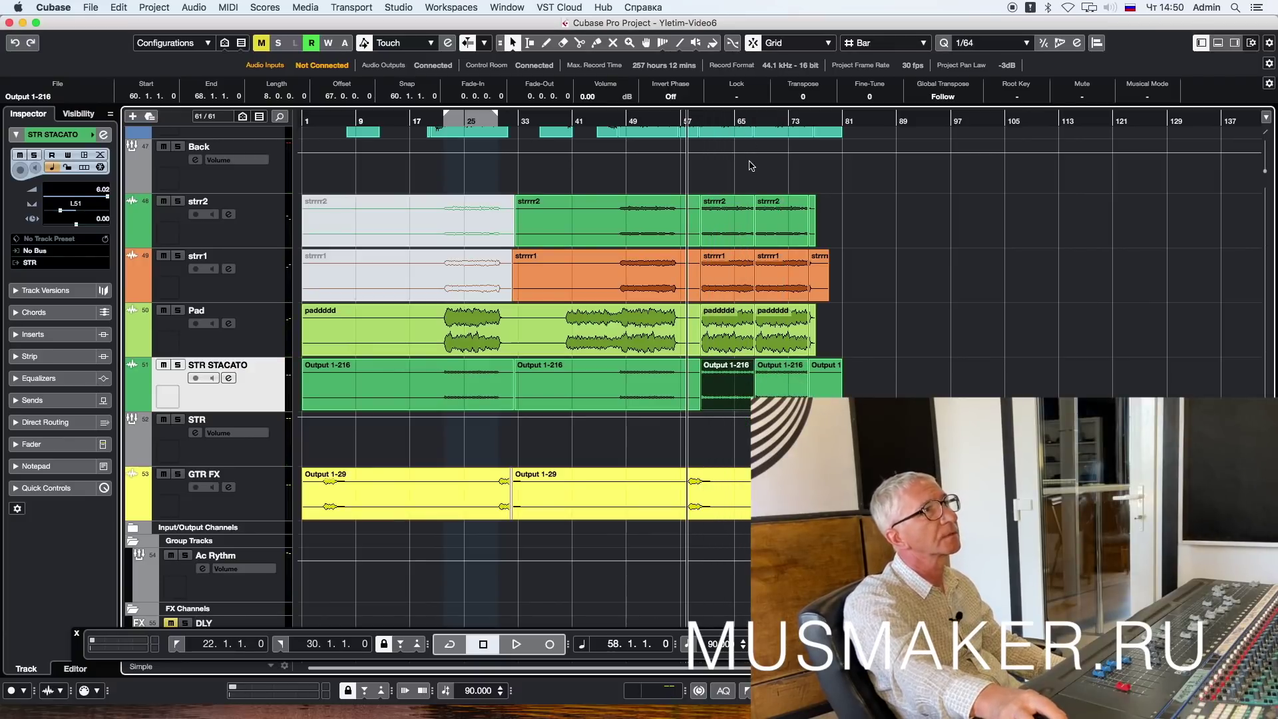
# Step: Play the full mix from bar 66 to hear the join at bar 68, and stop
pyautogui.moveTo(743, 127); pyautogui.dragTo(747, 206)
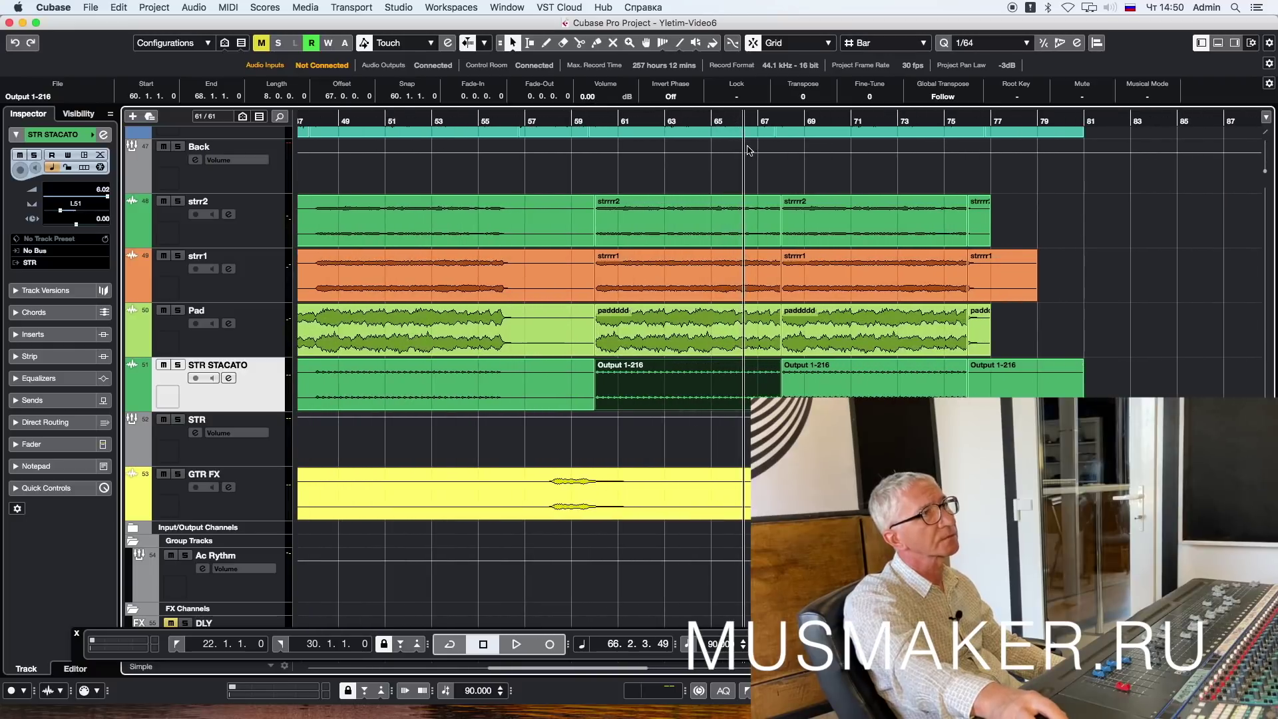
pyautogui.press('space')
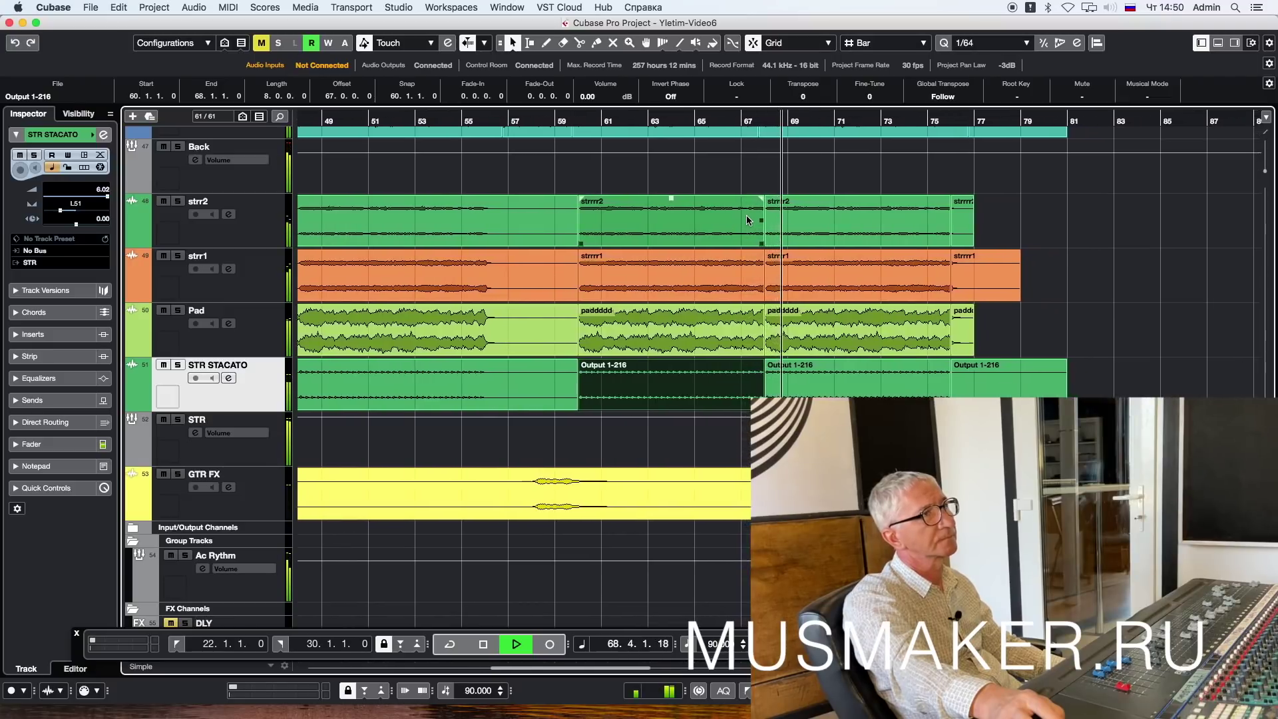
pyautogui.click(746, 220)
pyautogui.press('space')
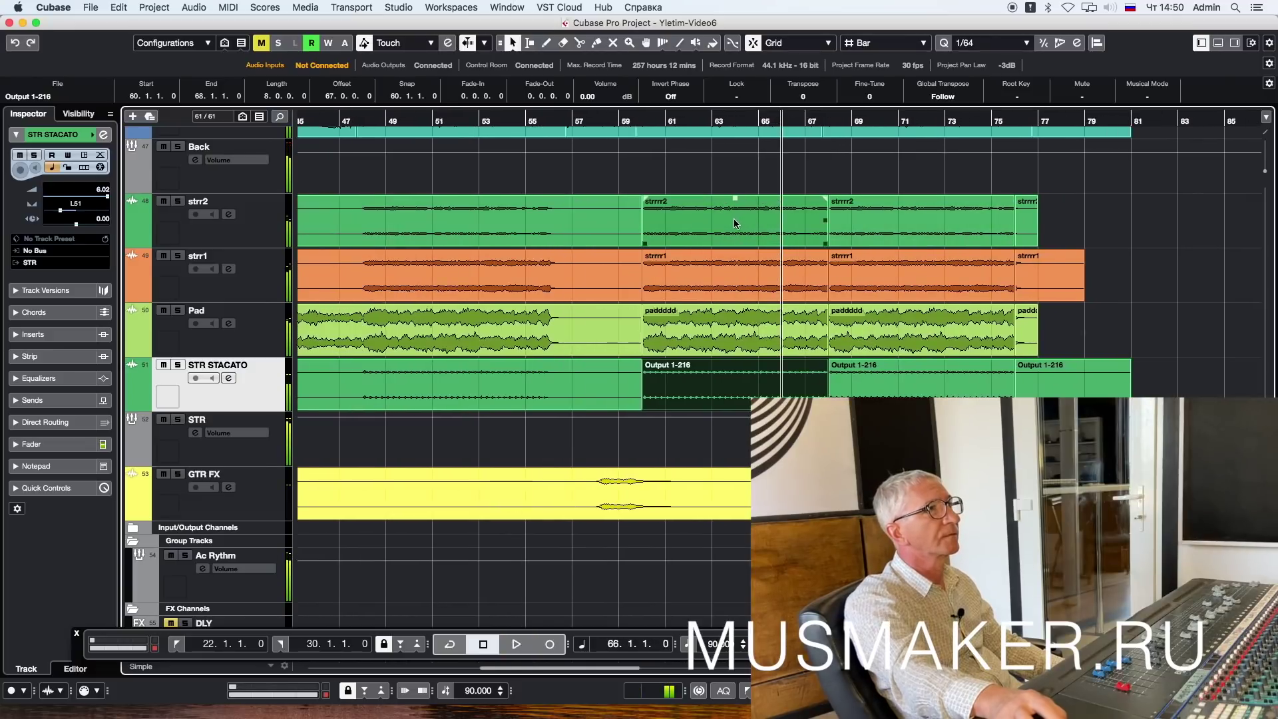
pyautogui.press('g')
pyautogui.press('g')
pyautogui.press('g')
pyautogui.press('g')
pyautogui.press('g')
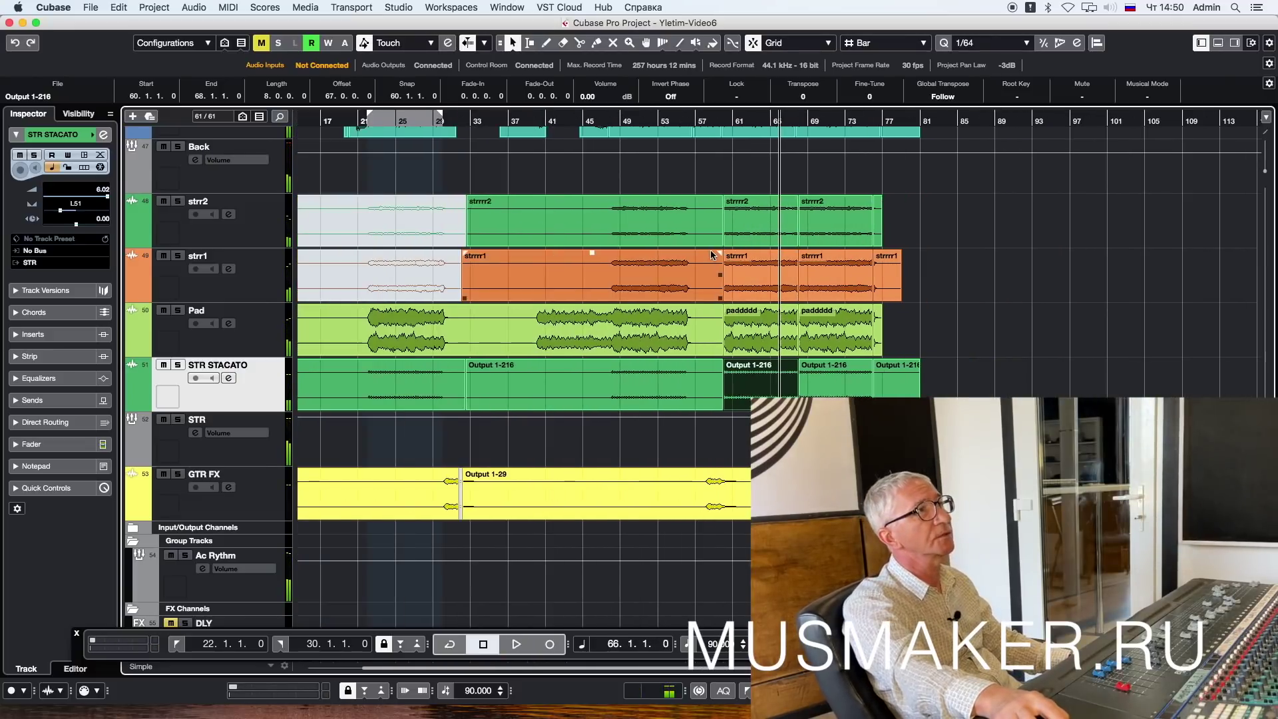
pyautogui.scroll(-3, 711, 254)
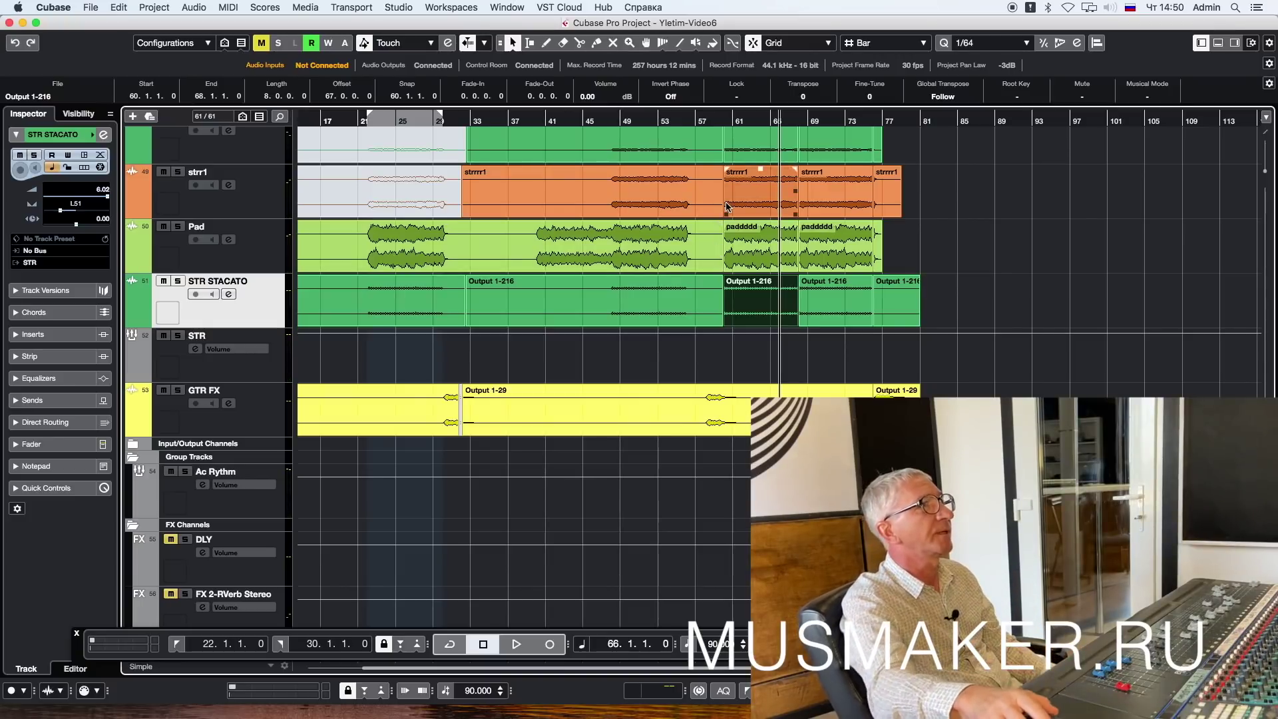
# Step: Mute the strr2 and strr1 events that run from about bar 32 to bar 60
pyautogui.scroll(2, 716, 267)
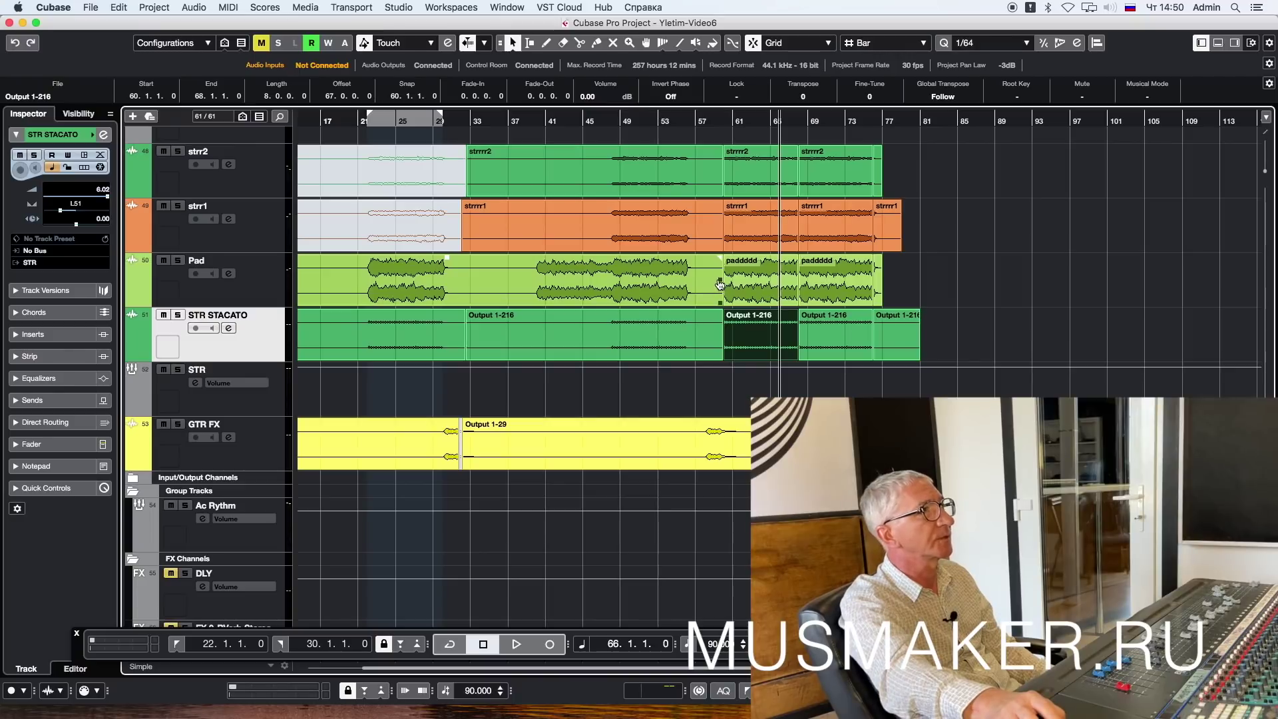
pyautogui.click(628, 161)
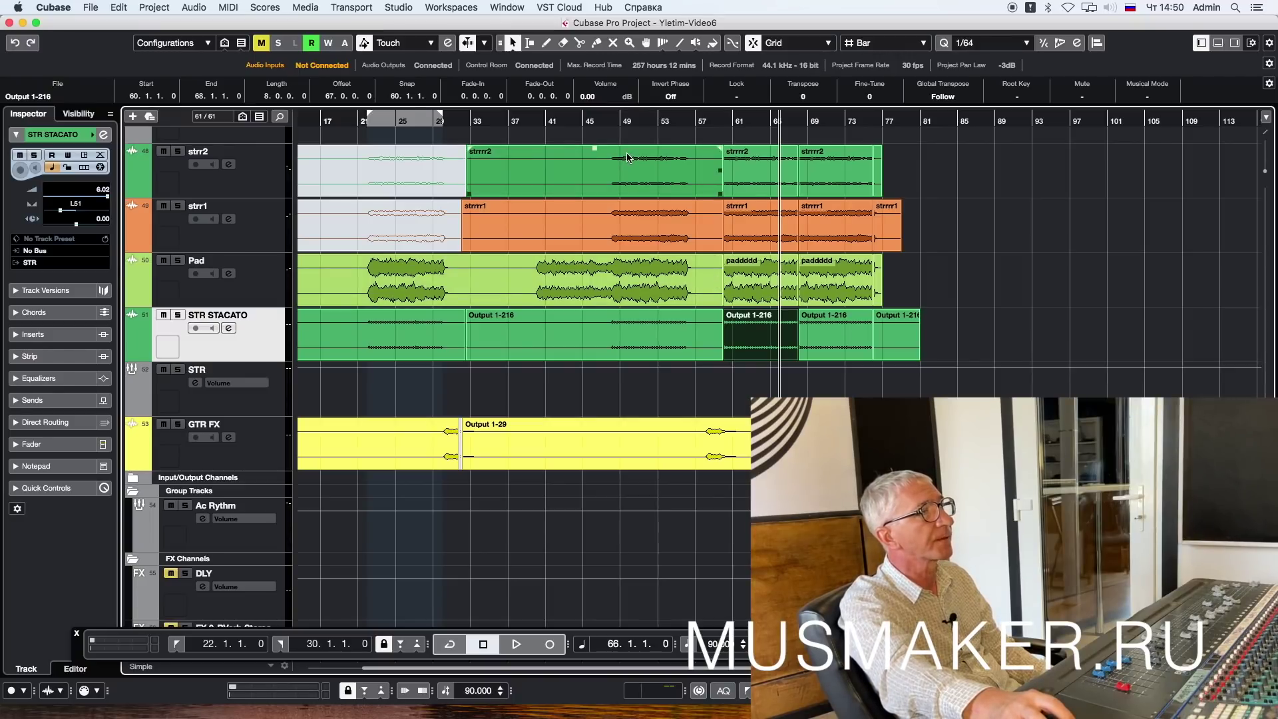
pyautogui.click(628, 158)
pyautogui.keyDown('shift'); pyautogui.click(637, 220); pyautogui.keyUp('shift')
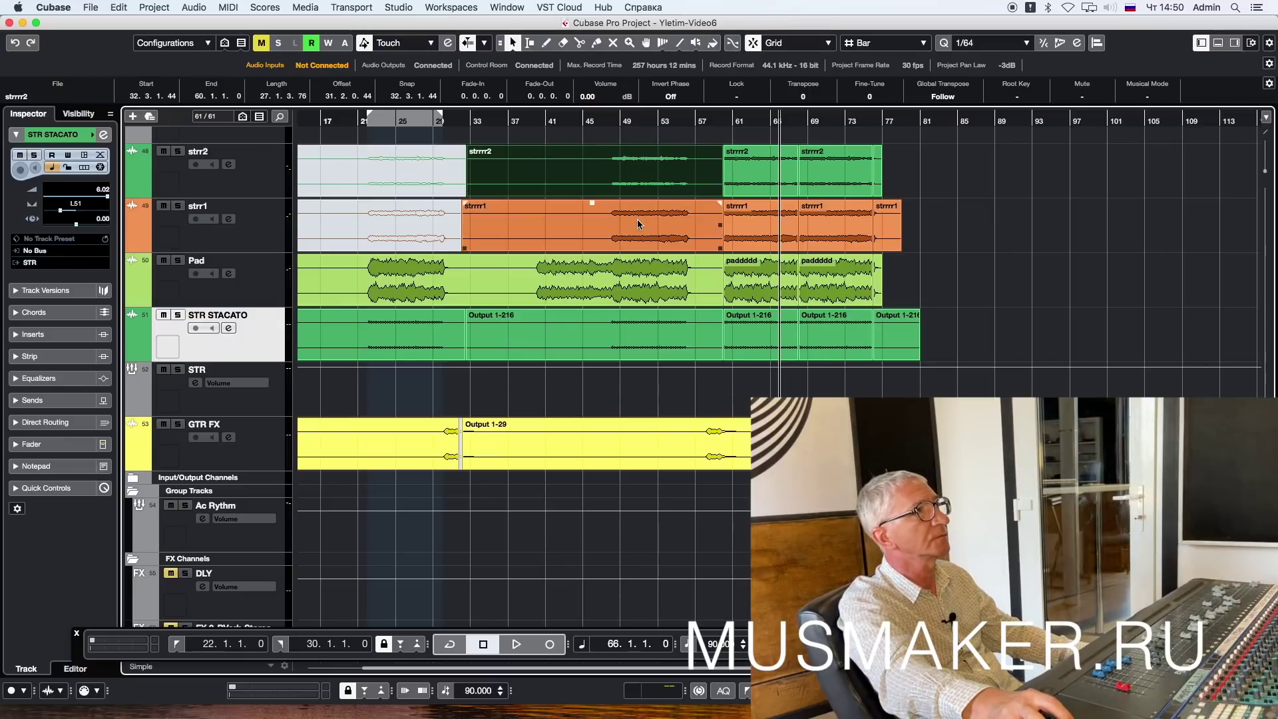
pyautogui.hotkey('shift', 'm')
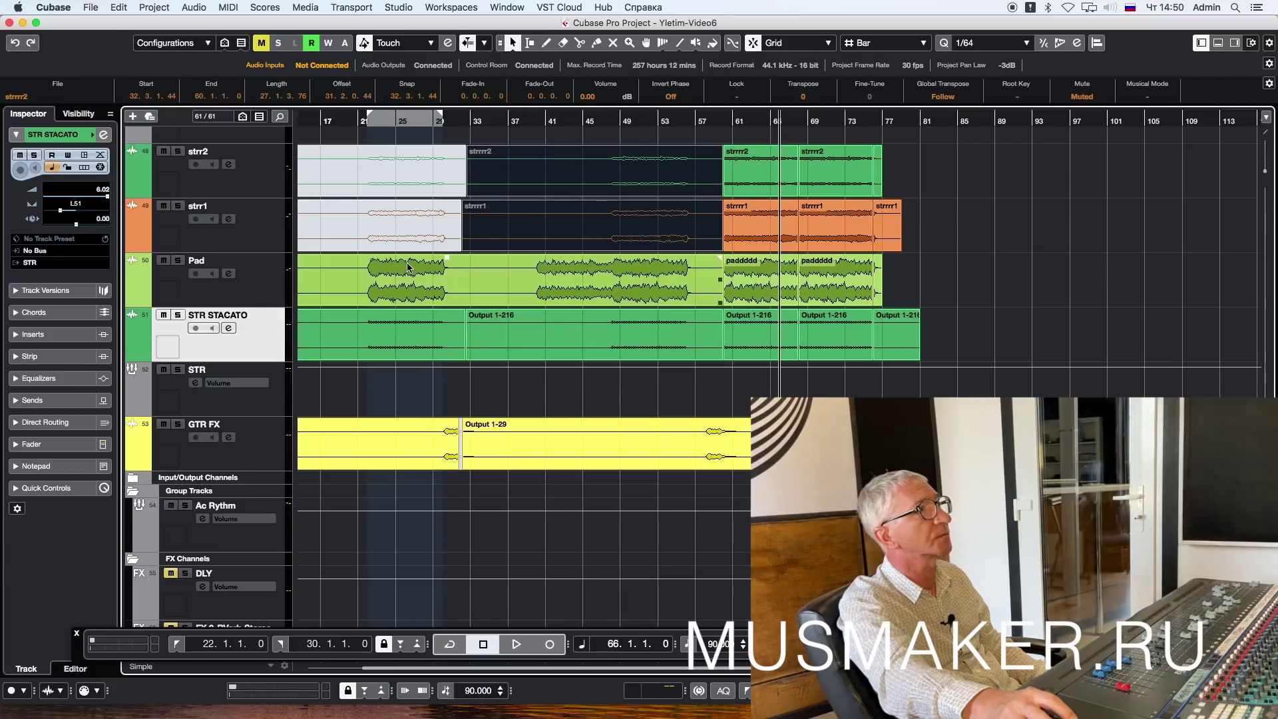
# Step: Mute the first STR STACATO event, which ends before bar 33, and the strr2 segment at bars 60–68
pyautogui.click(389, 343)
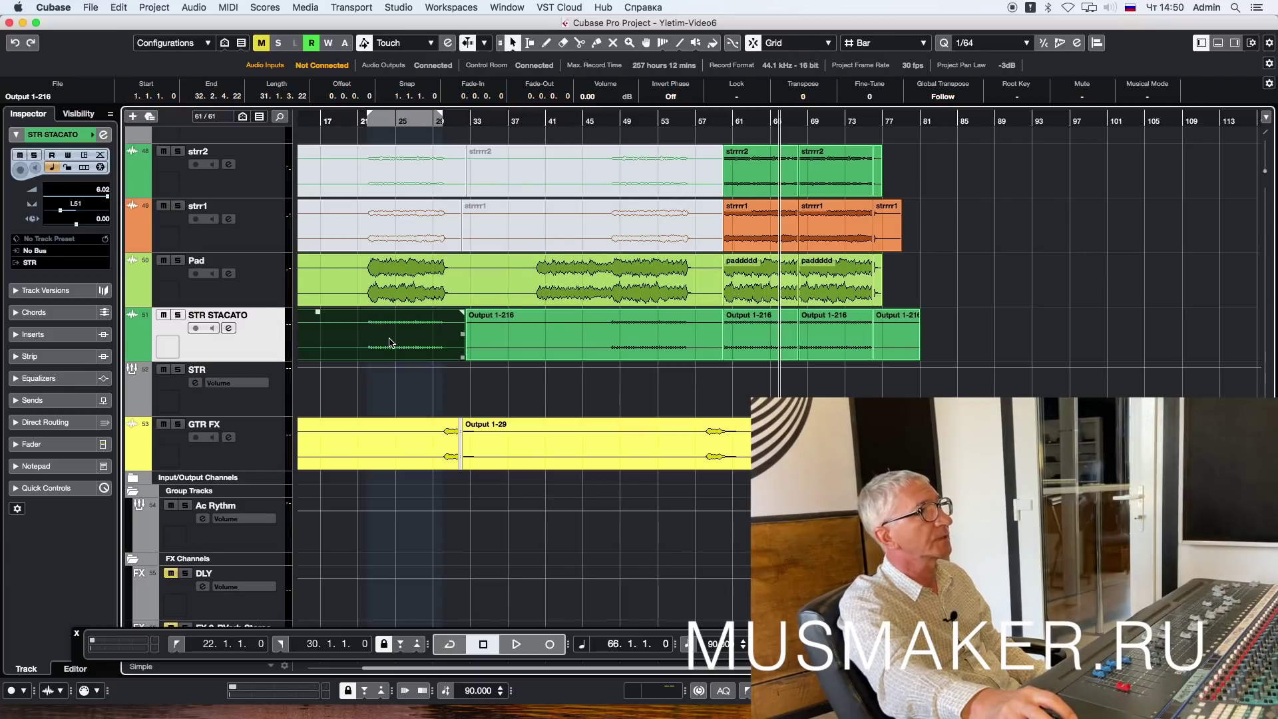
pyautogui.hotkey('shift', 'm')
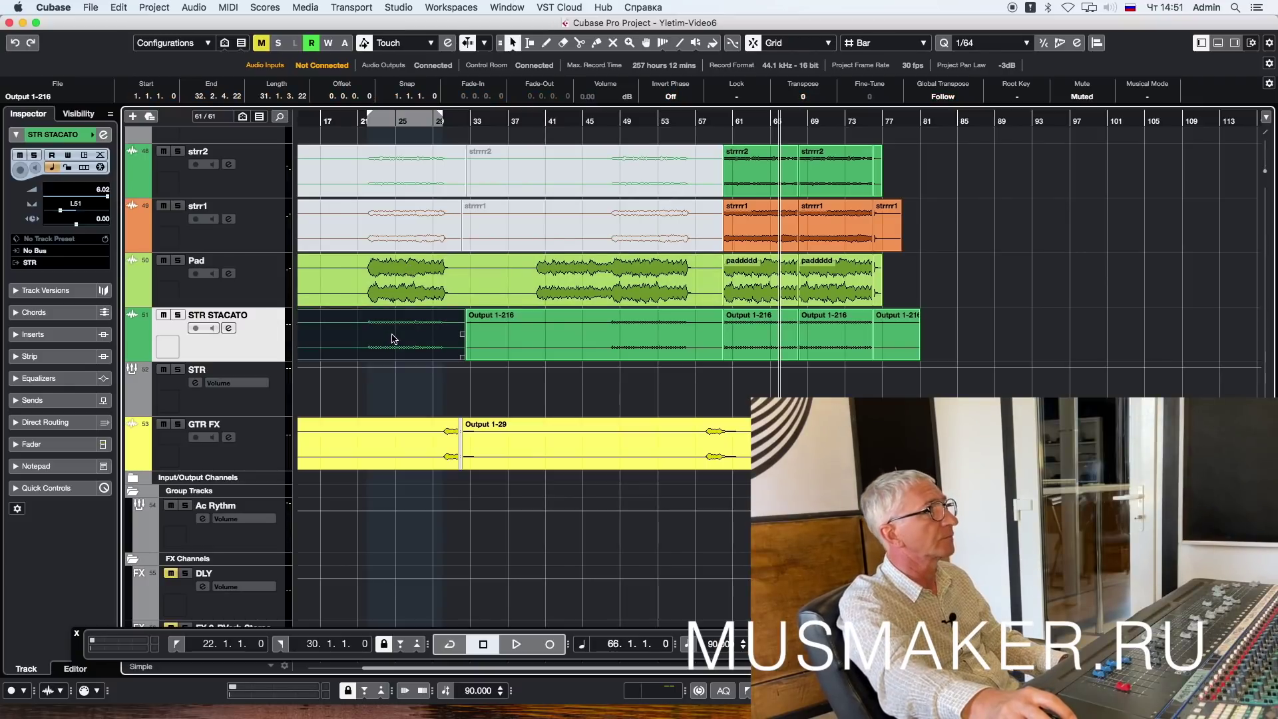
pyautogui.click(605, 344)
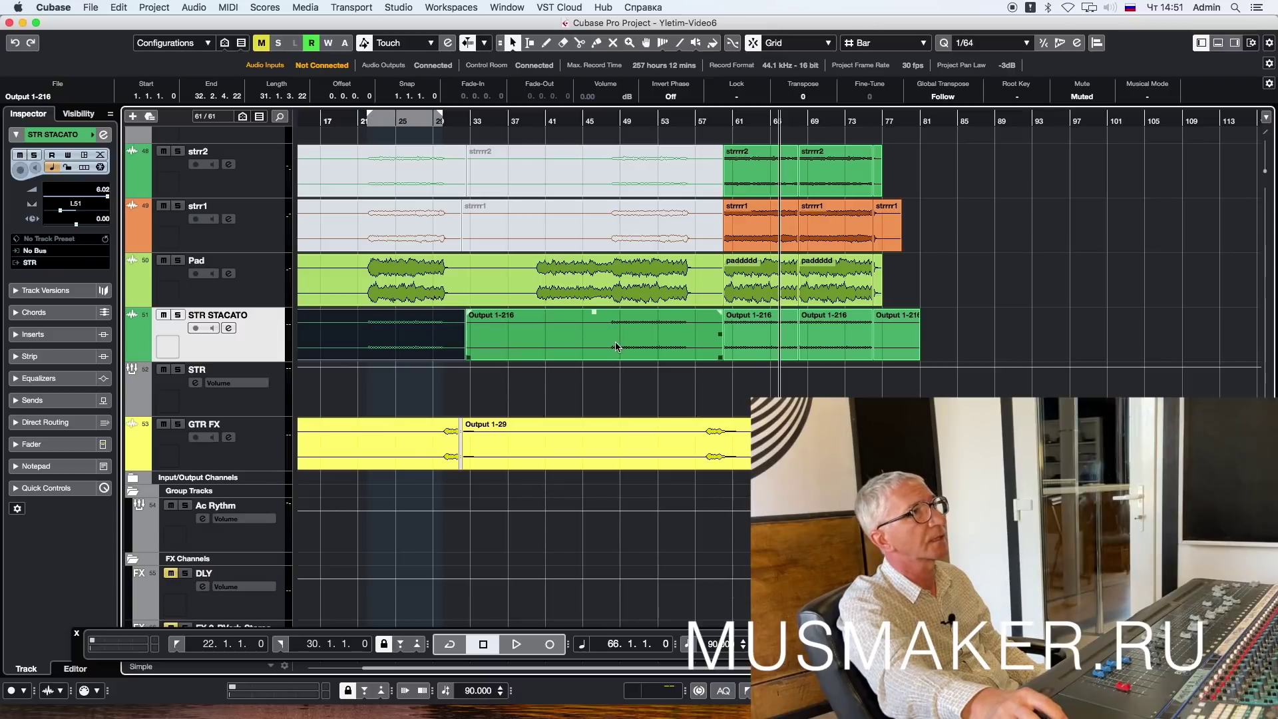
pyautogui.click(705, 260)
pyautogui.click(729, 160)
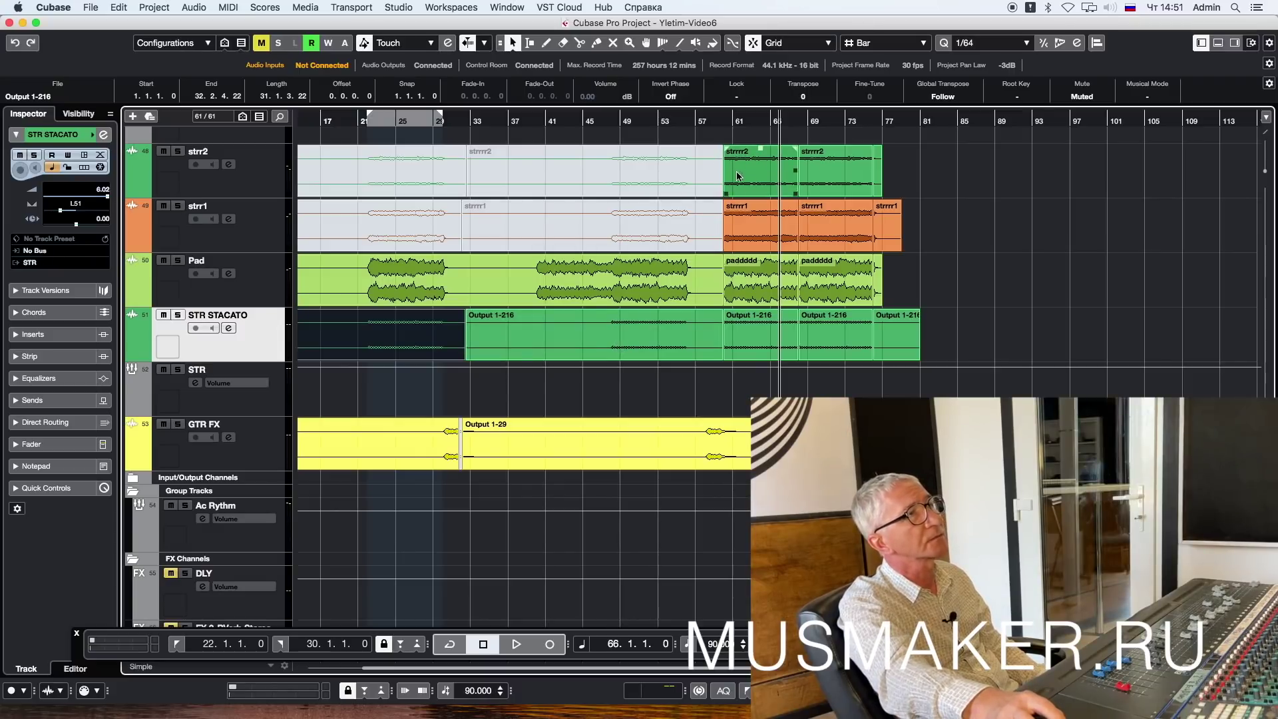
pyautogui.click(767, 181)
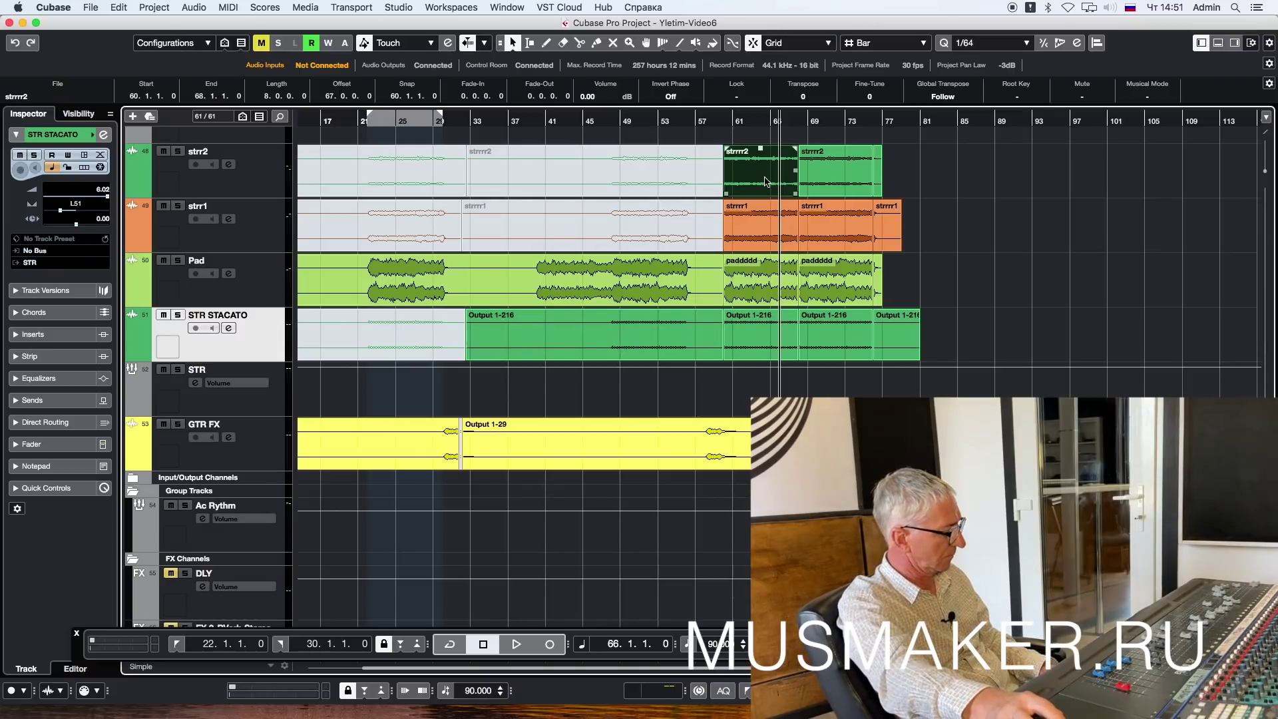
pyautogui.hotkey('shift', 'm')
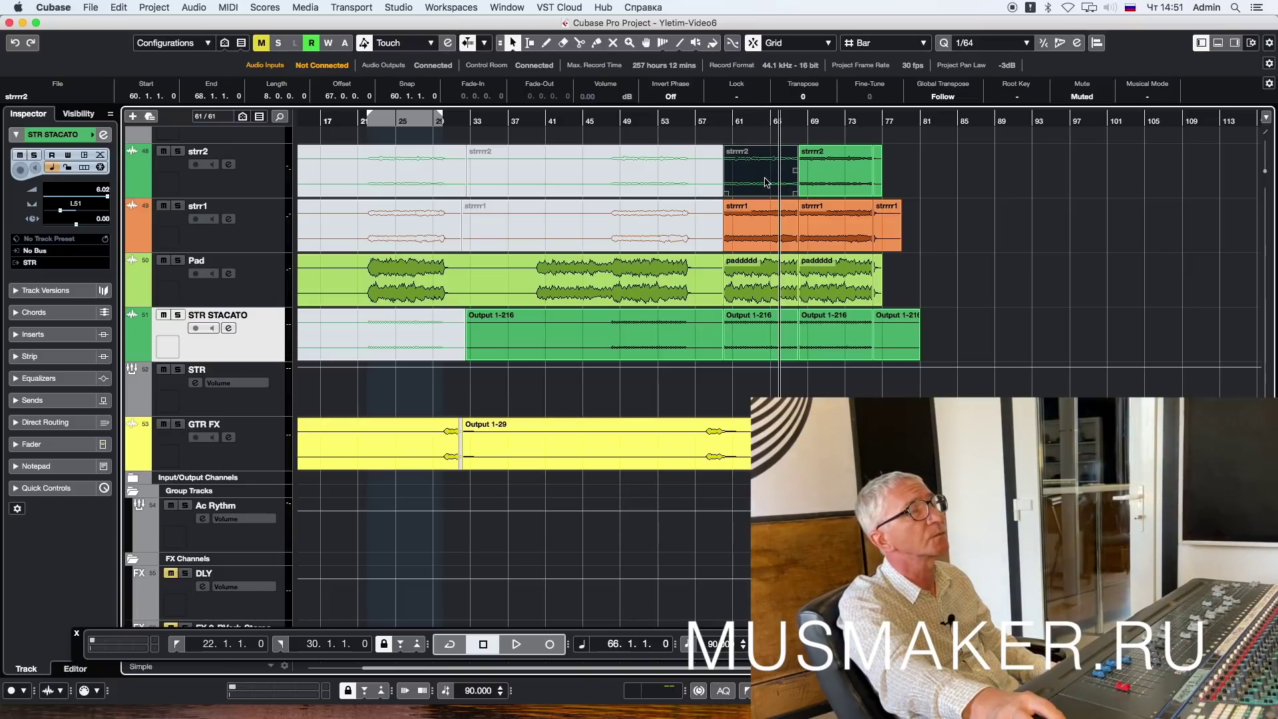
# Step: Play the mix from bar 22, jumping ahead to bar 60 and to bar 68 to hear the string changes
pyautogui.click(367, 123)
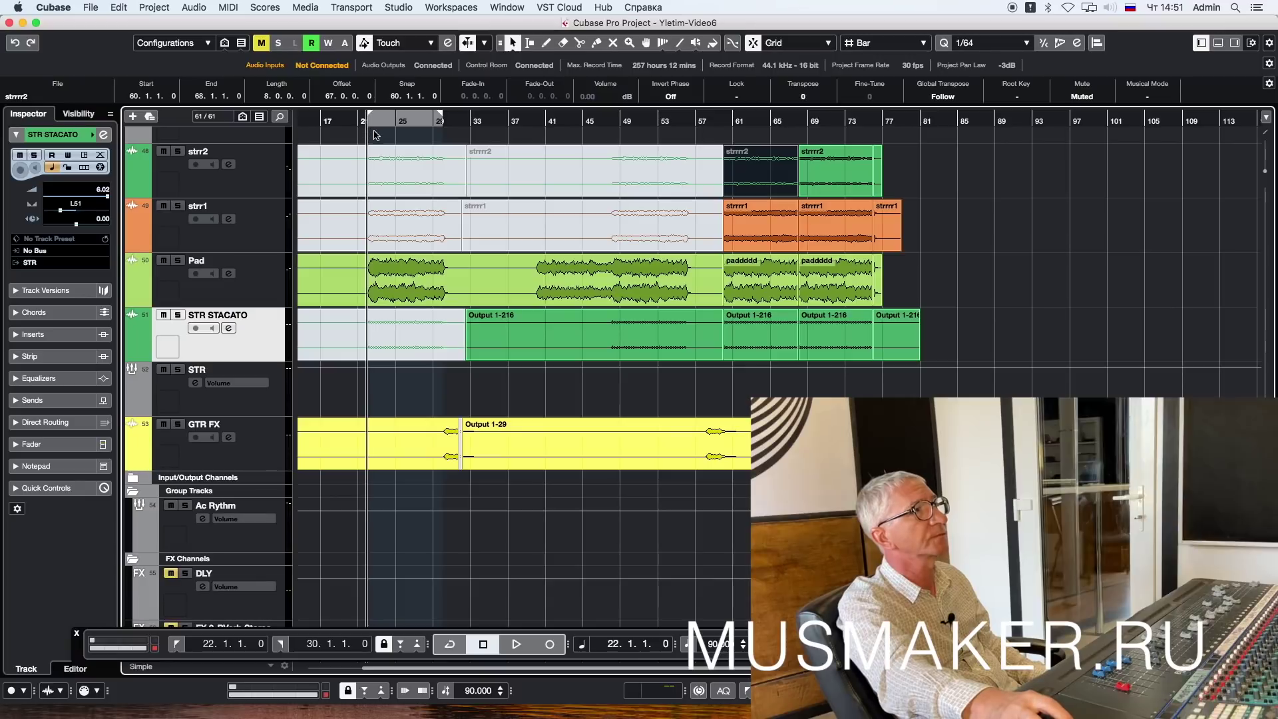
pyautogui.press('space')
pyautogui.hscroll(-3, 401, 151)
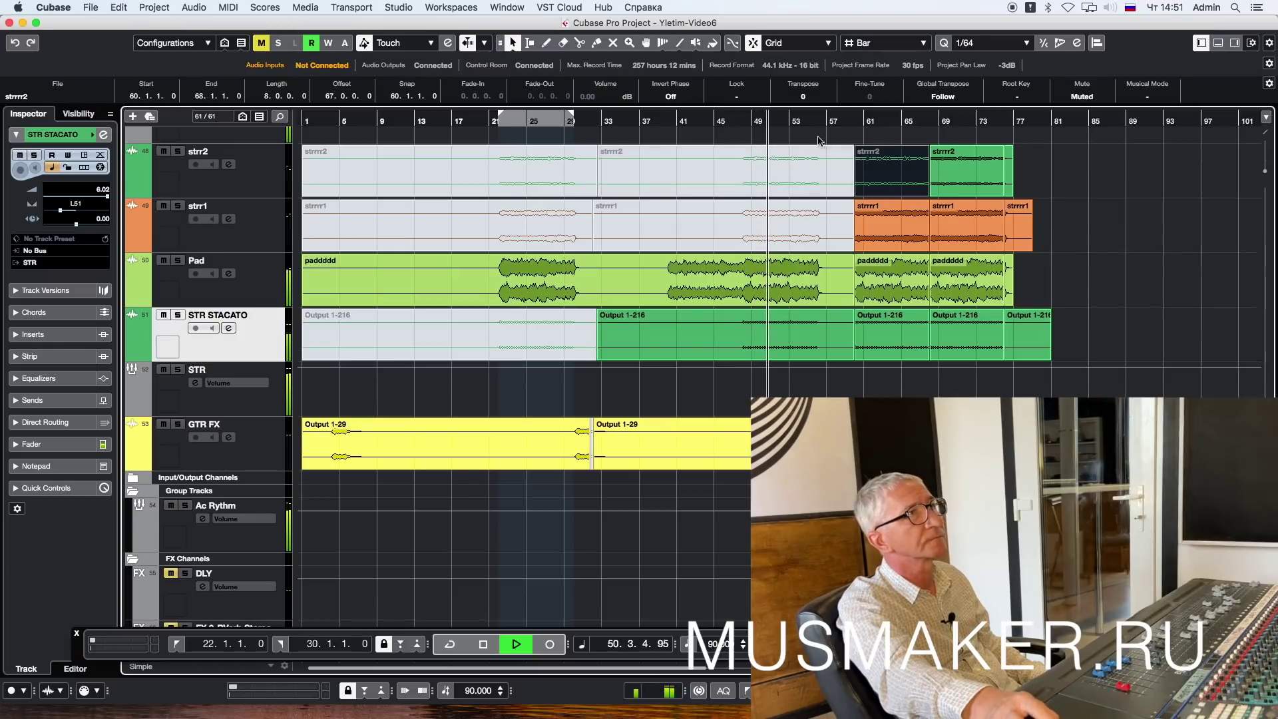
pyautogui.click(852, 121)
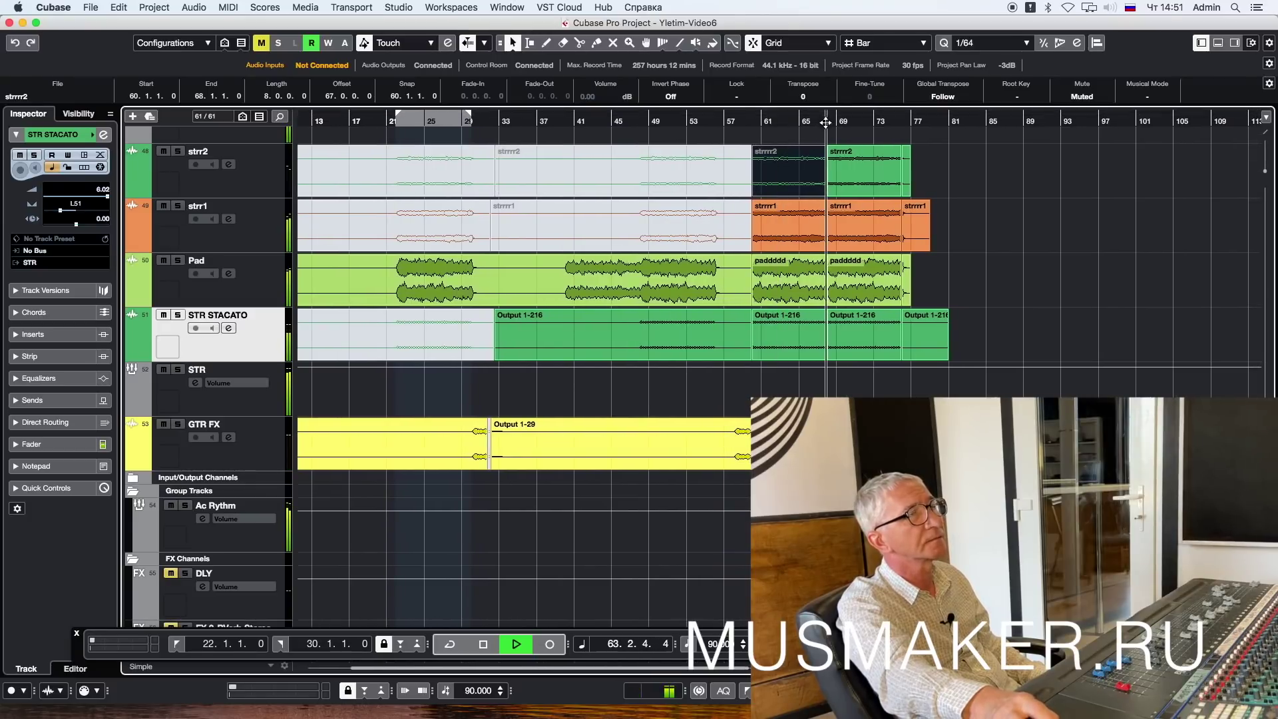
pyautogui.doubleClick(826, 122)
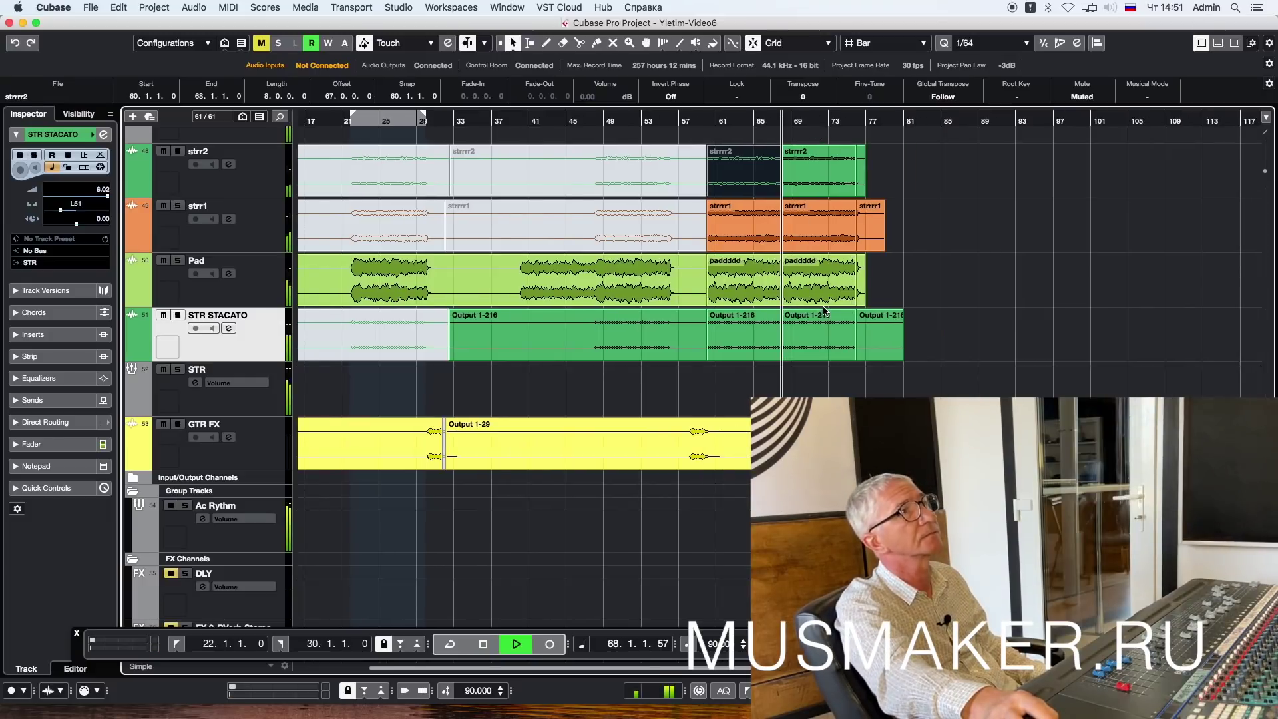
# Step: Raise the strr2 track's volume to 3.50 during playback, and stop
pyautogui.click(206, 189)
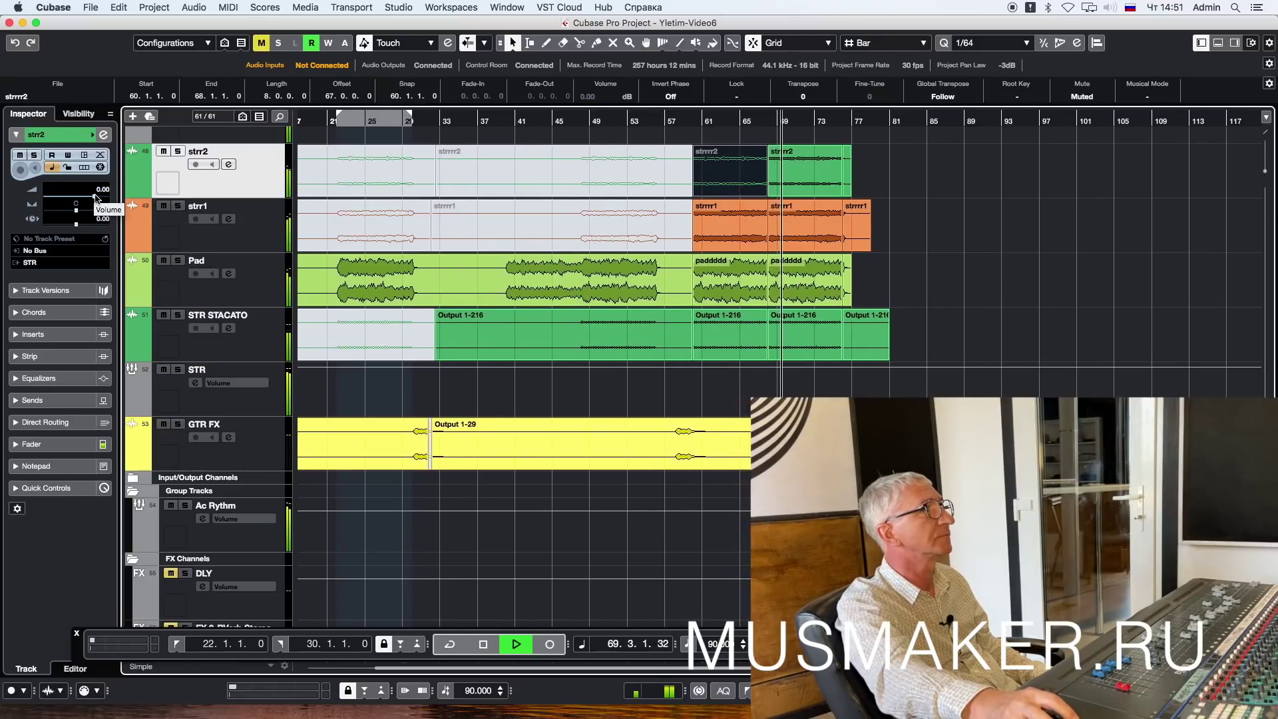
pyautogui.moveTo(96, 198); pyautogui.dragTo(103, 198)
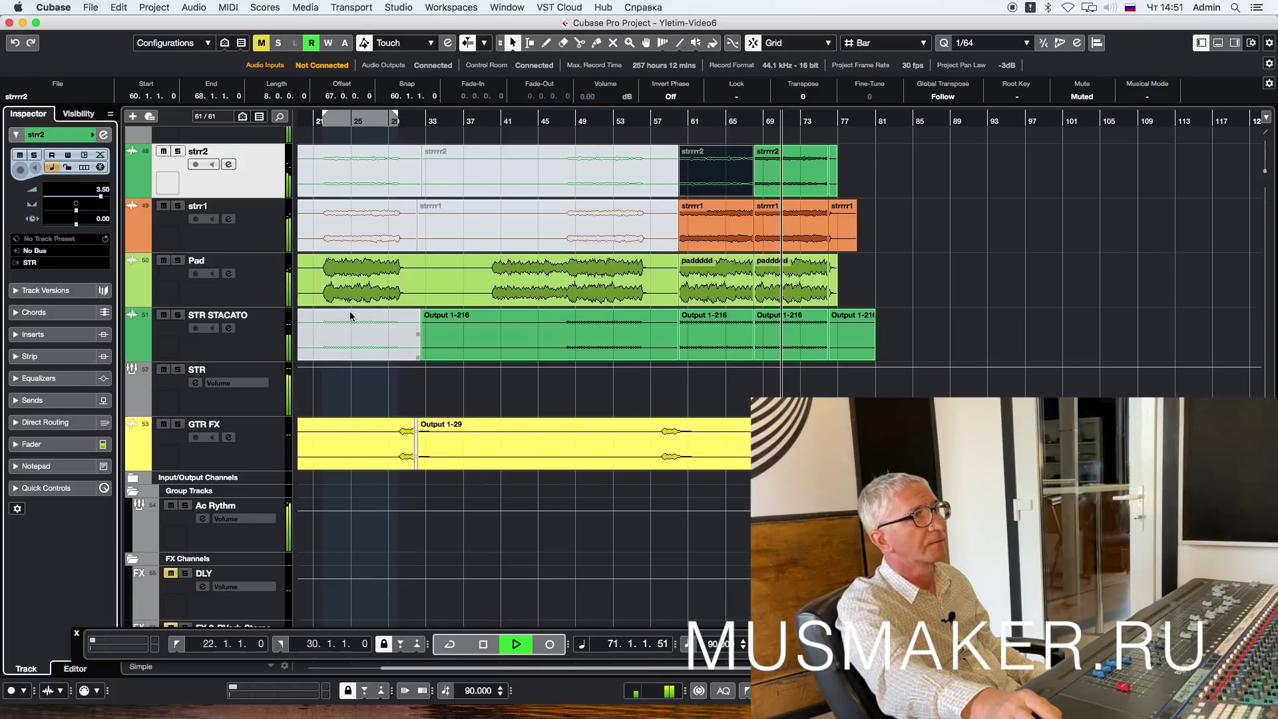
pyautogui.press('space')
# Step: Select the EL G SOLO segment starting at bar 68 on the Solo track
pyautogui.scroll(5, 405, 326)
pyautogui.scroll(6, 405, 326)
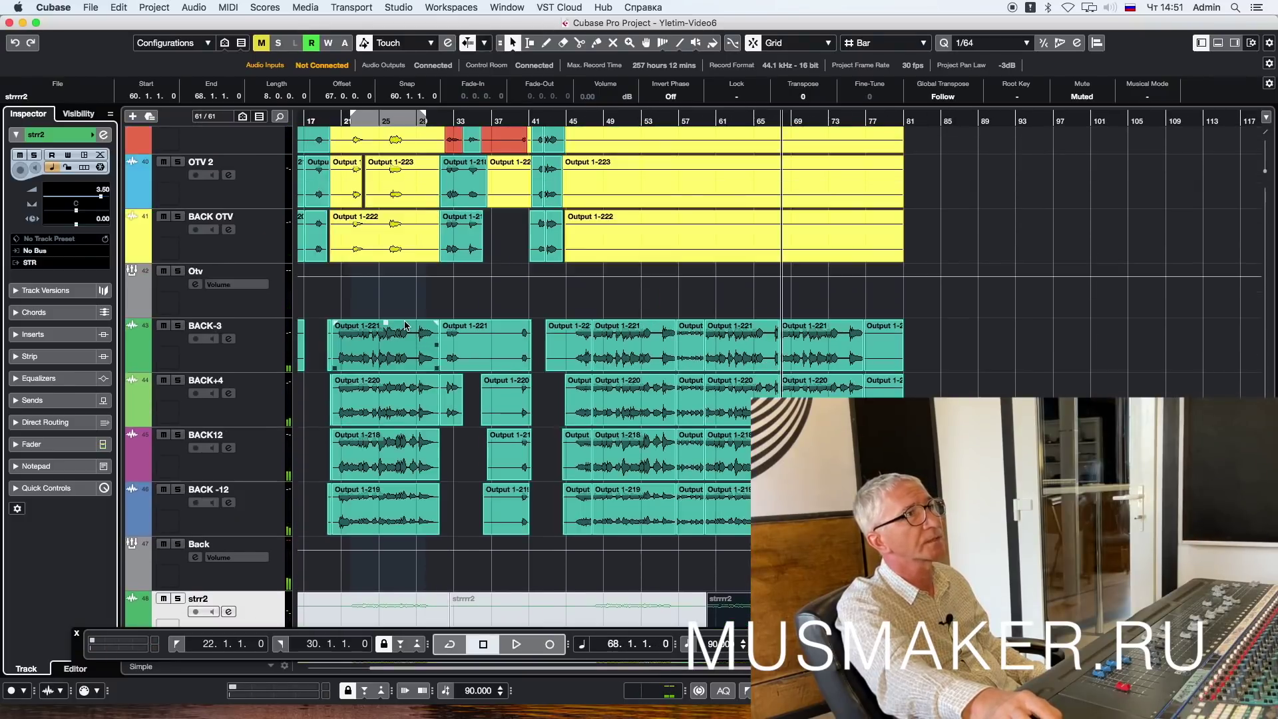
pyautogui.scroll(4, 405, 326)
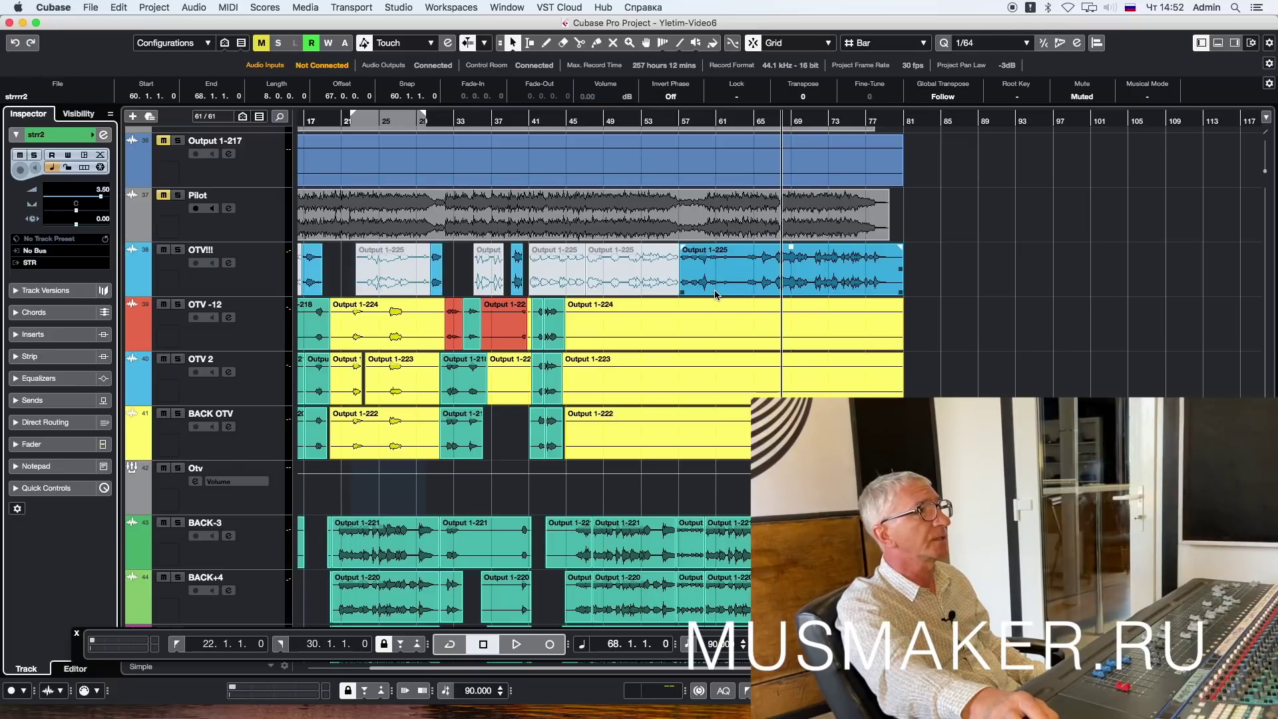
pyautogui.scroll(6, 706, 297)
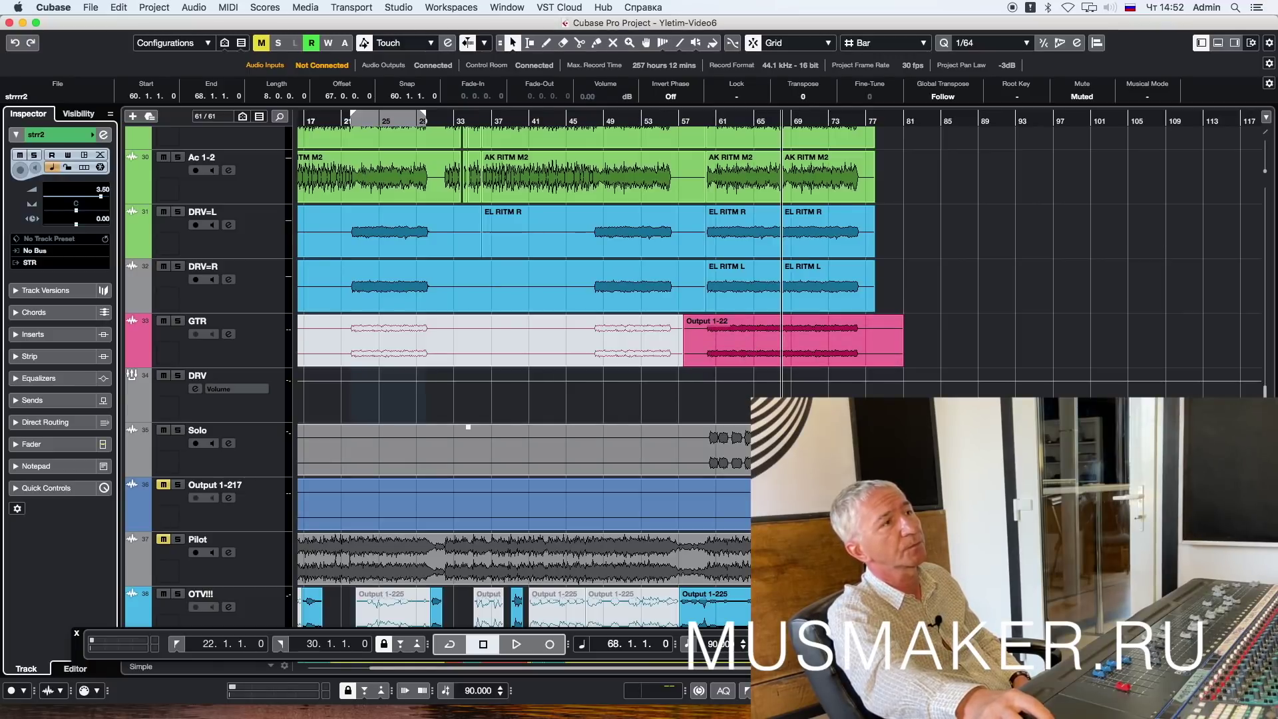
pyautogui.click(745, 464)
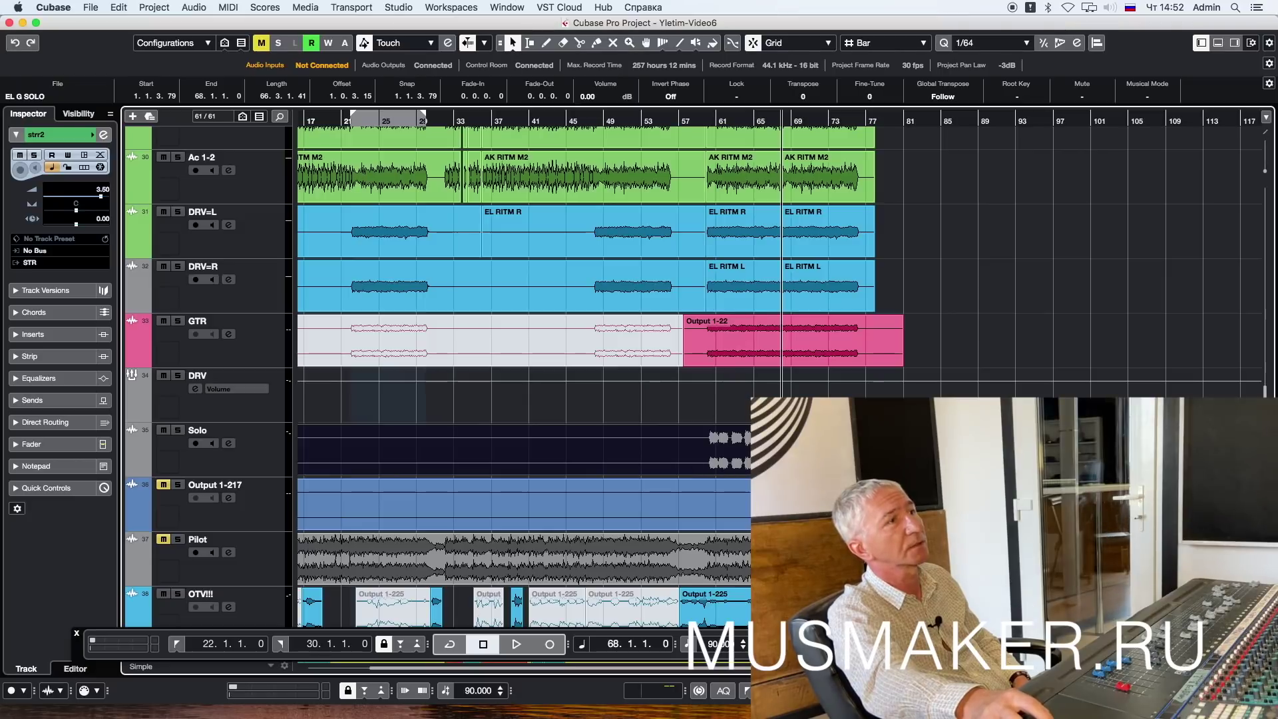
pyautogui.hotkey('alt', 'x')
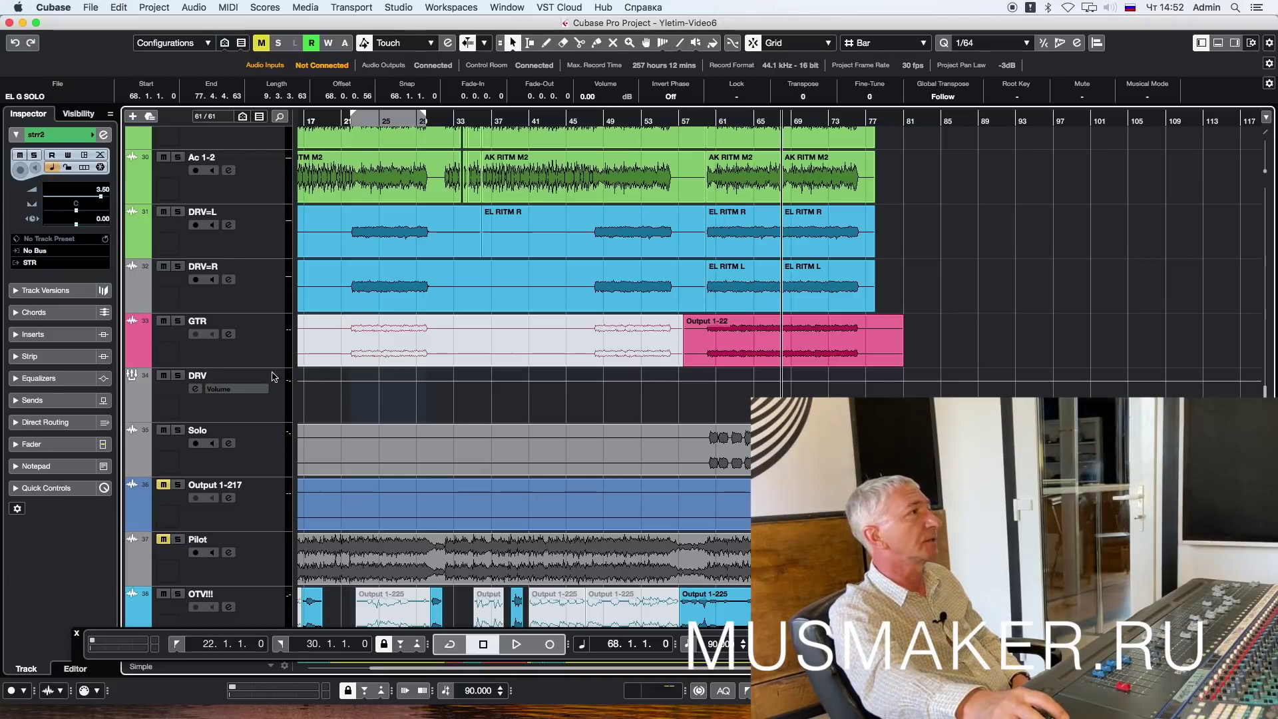
# Step: Set the DRV group's volume to 2.89 and play the mix from bar 47
pyautogui.click(241, 411)
pyautogui.moveTo(92, 198); pyautogui.dragTo(100, 201)
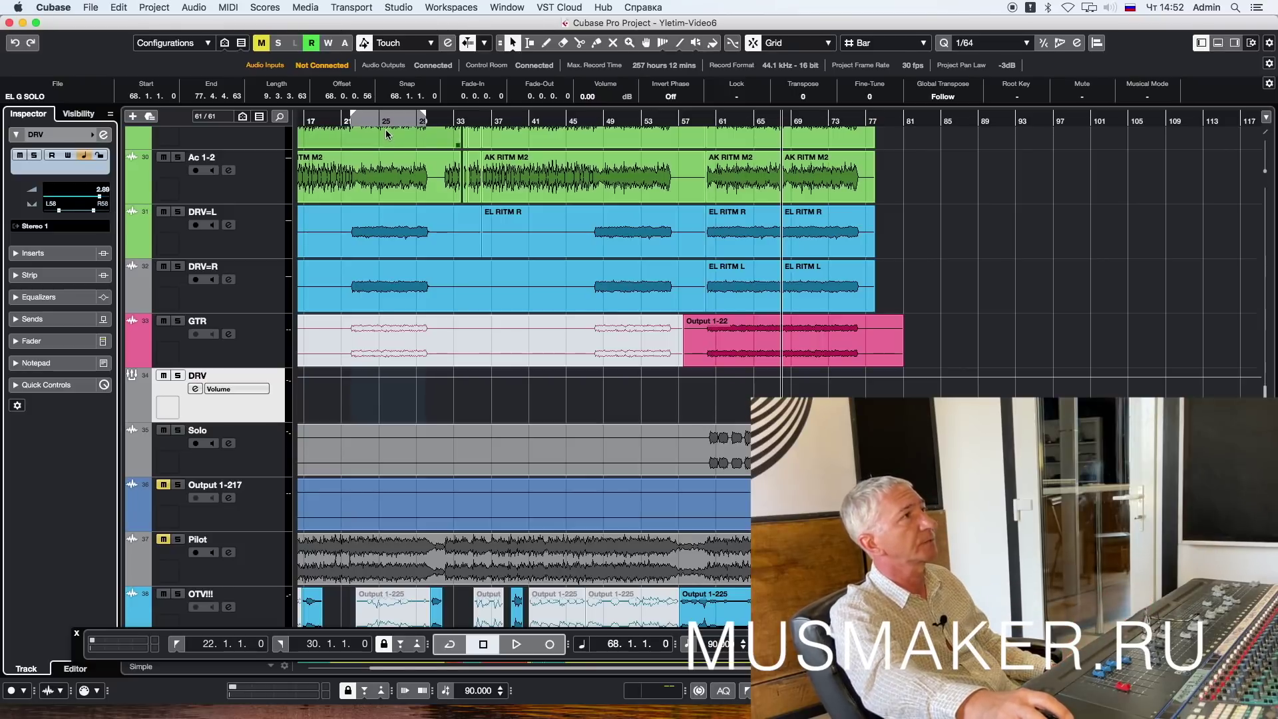
pyautogui.click(586, 120)
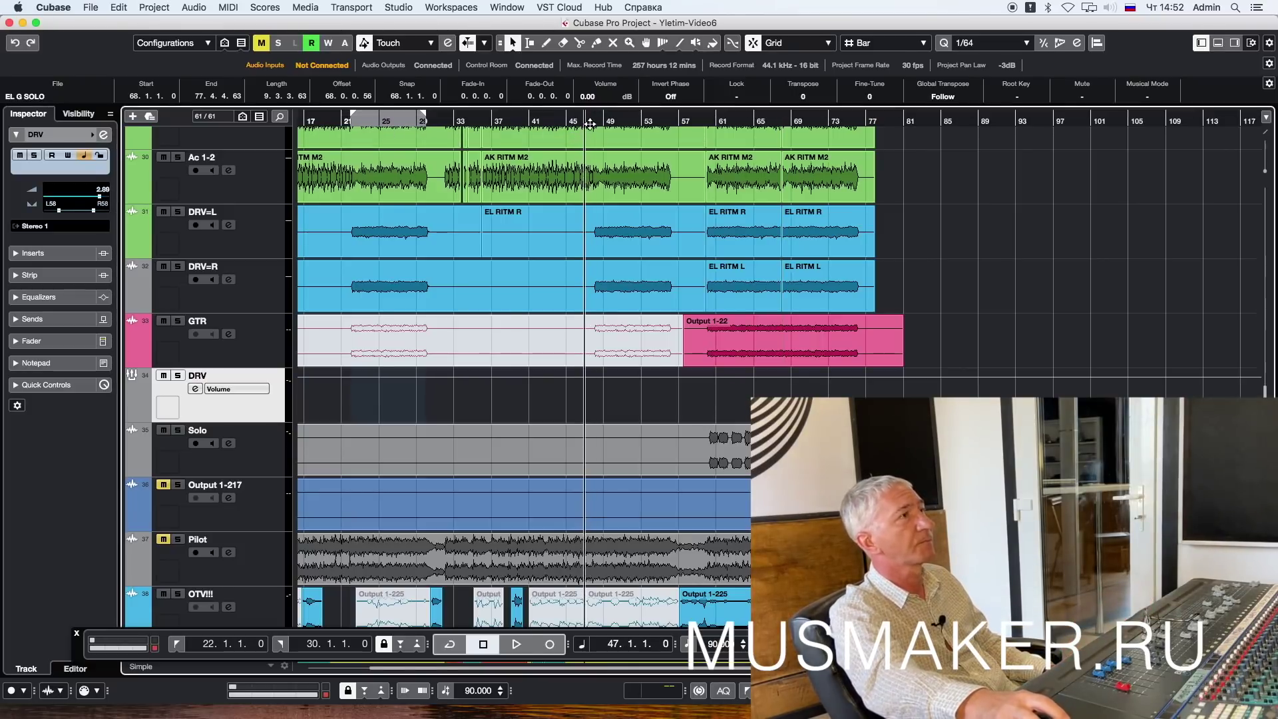
pyautogui.press('space')
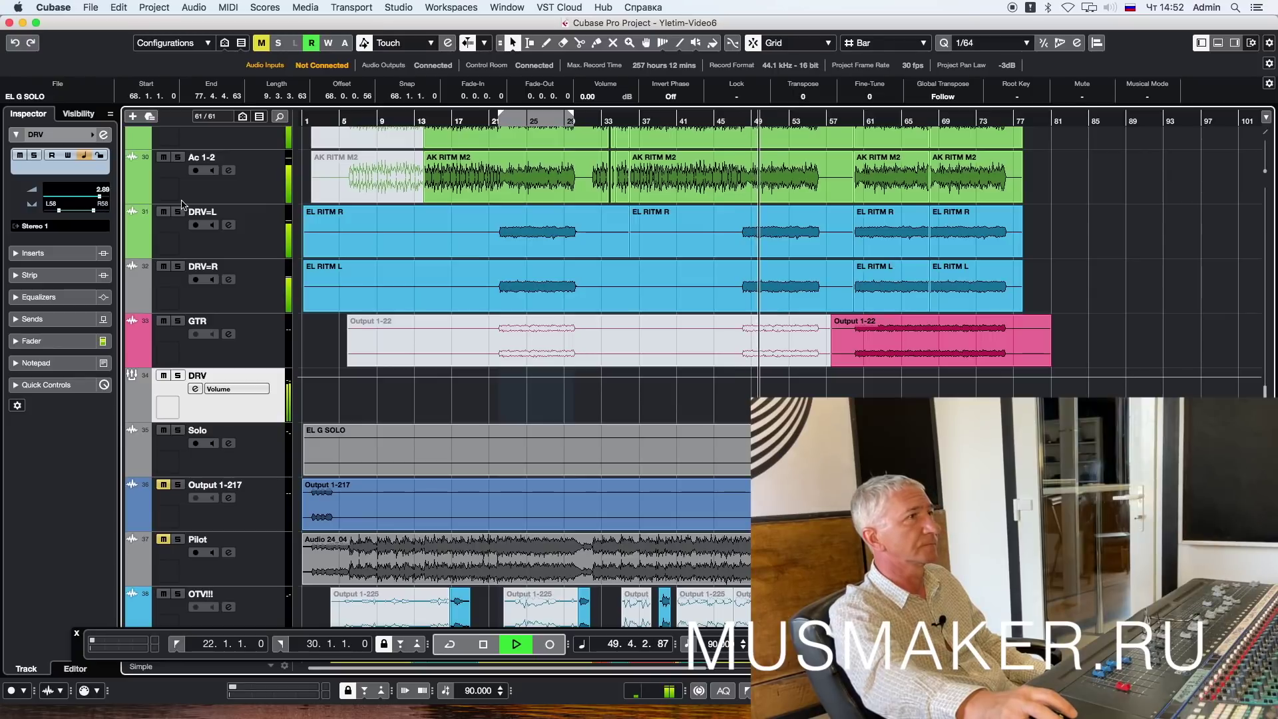
# Step: Mute the Solo track, continue playback from bar 60, and raise the GTR track's volume to 2.57
pyautogui.click(164, 430)
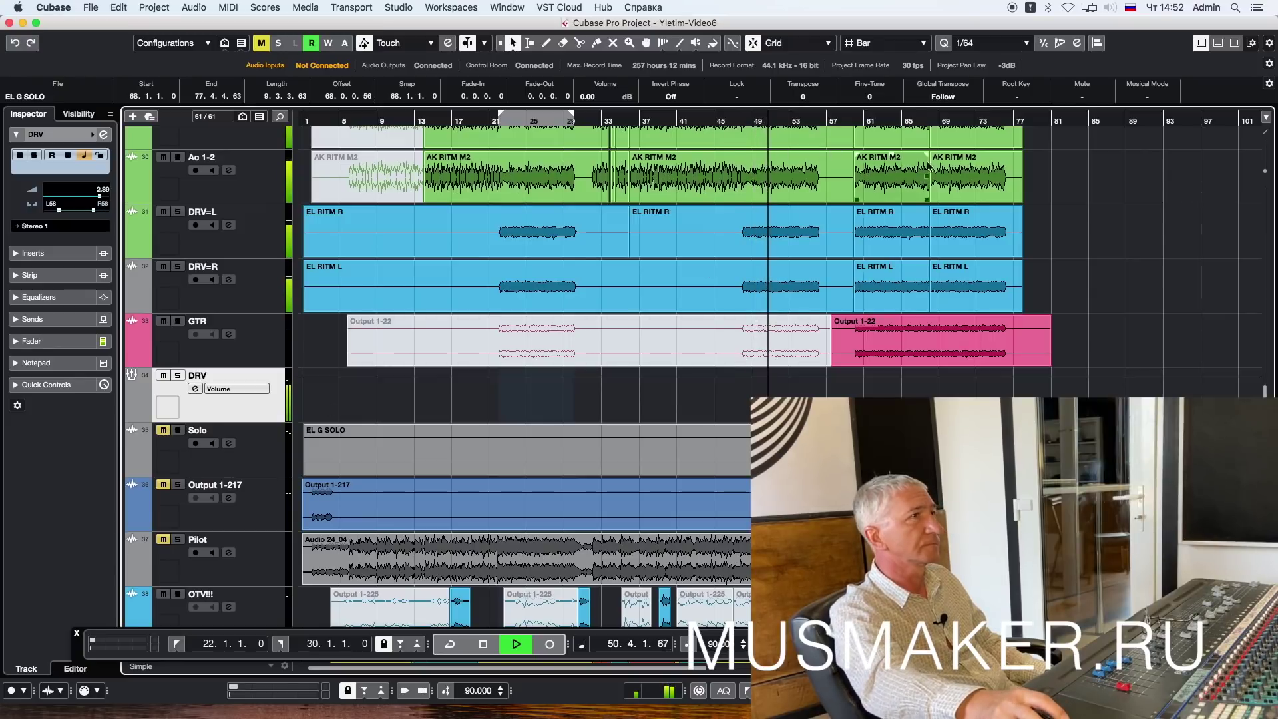
pyautogui.click(854, 124)
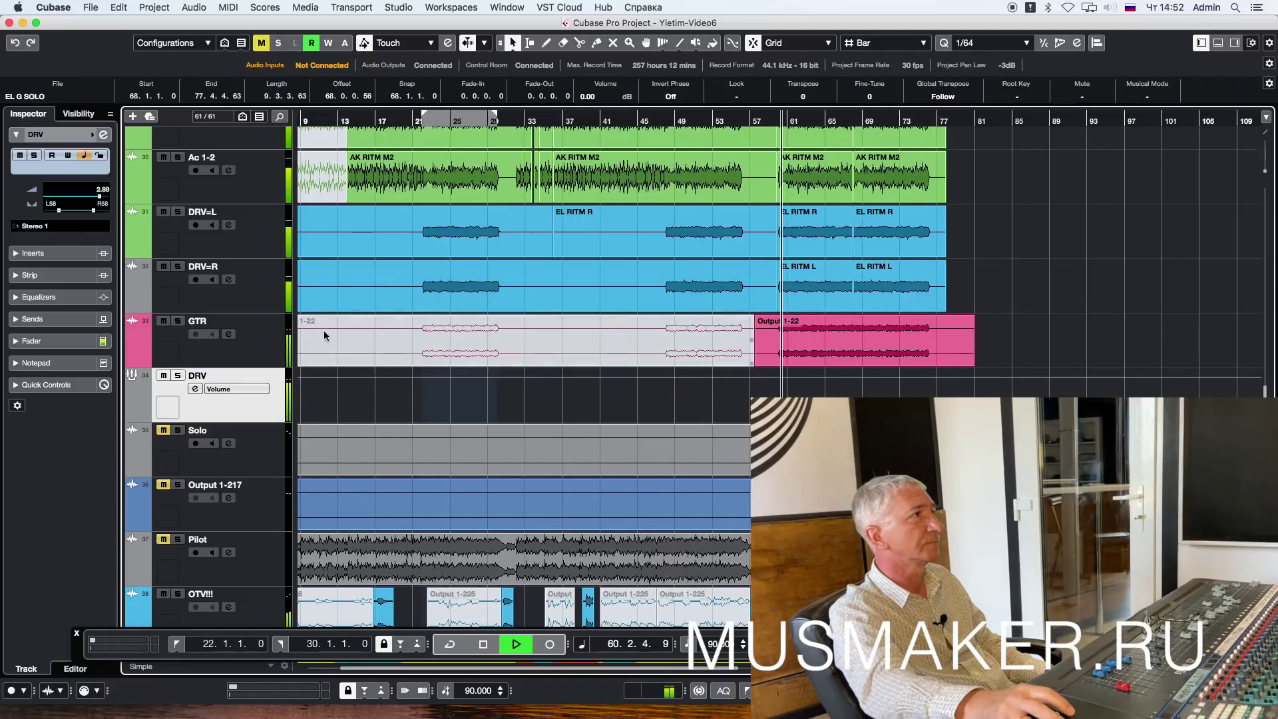
pyautogui.click(204, 352)
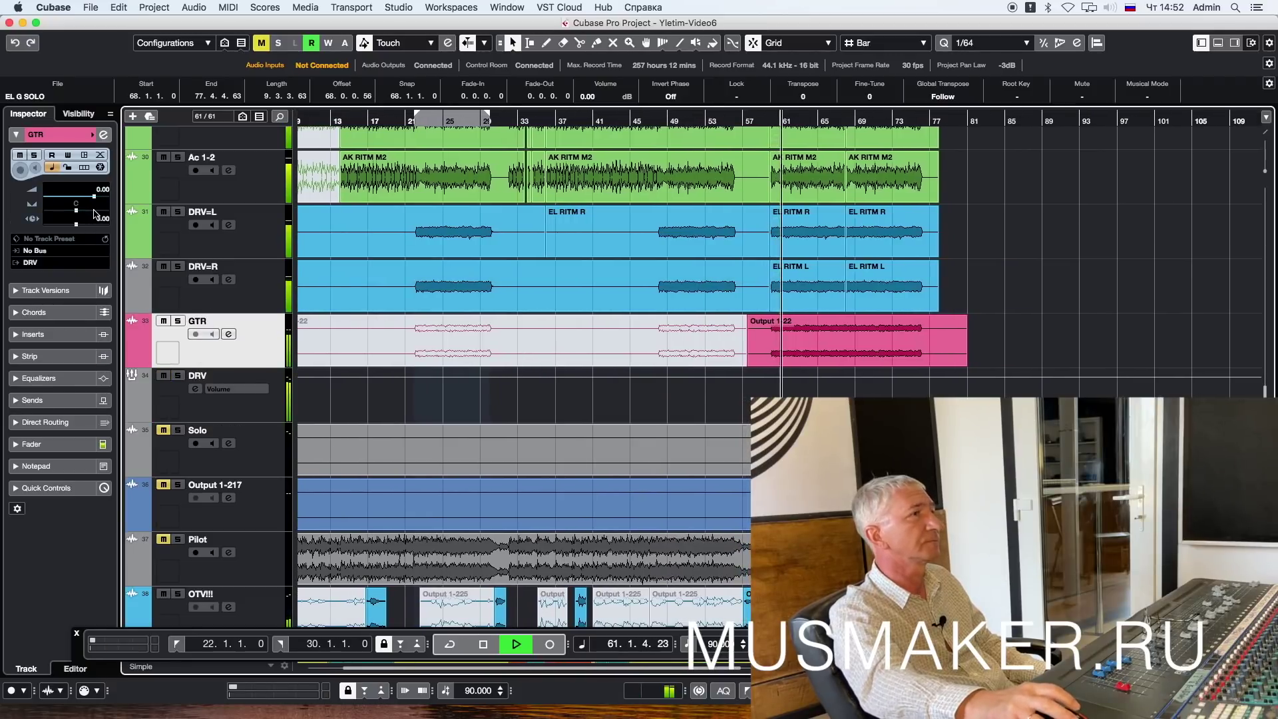
pyautogui.moveTo(95, 197); pyautogui.dragTo(100, 198)
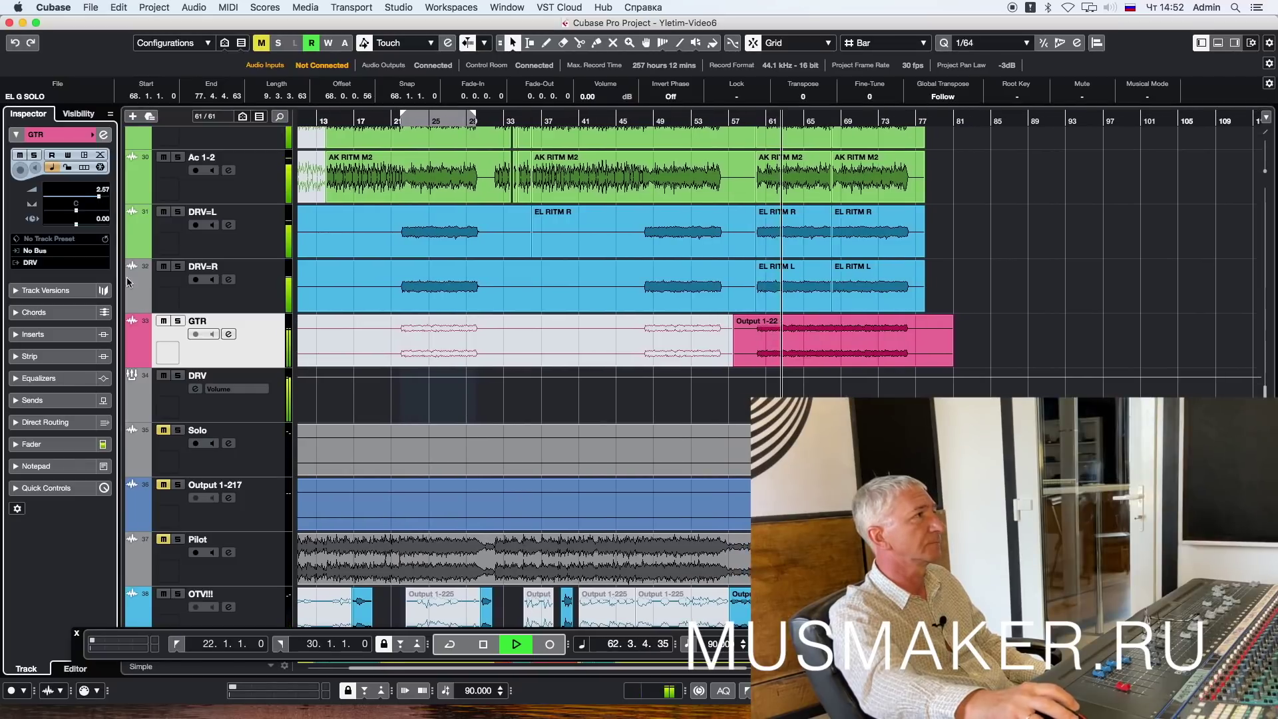
# Step: Solo the GTR and DRV=R tracks briefly to compare the guitars, return to the full mix, and stop playback
pyautogui.click(178, 320)
pyautogui.click(178, 322)
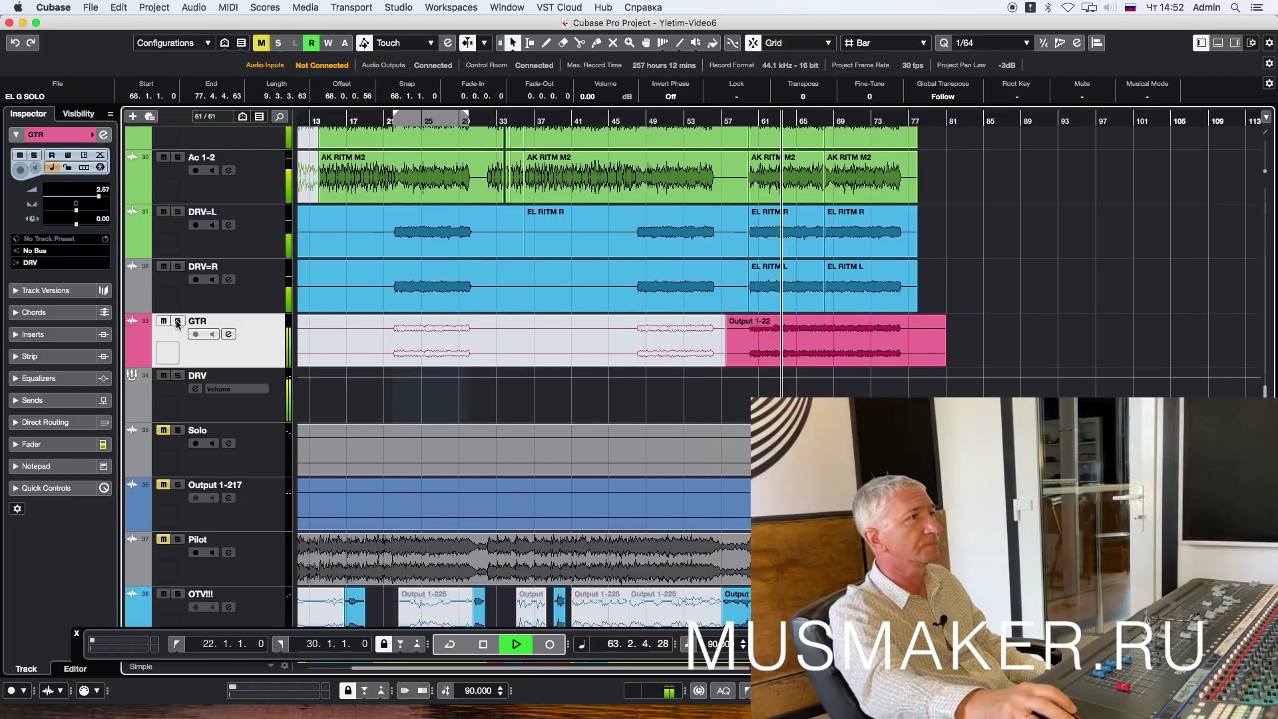
pyautogui.click(176, 267)
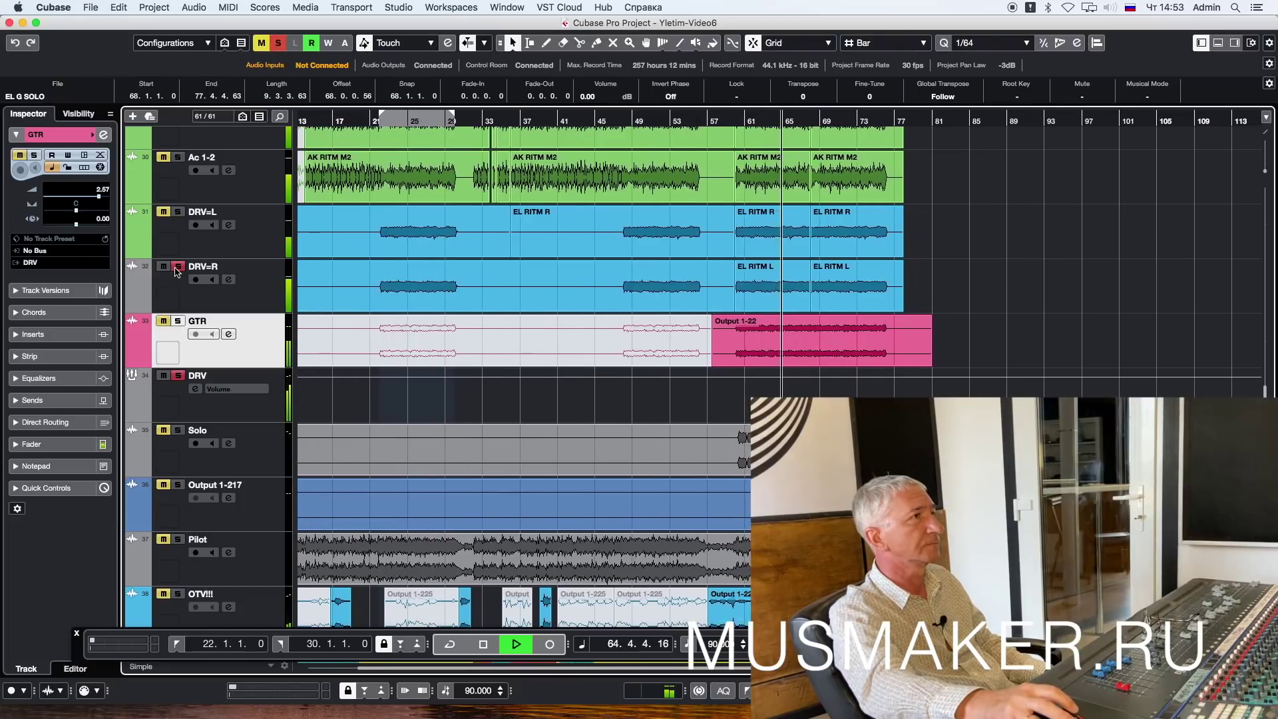
pyautogui.click(176, 268)
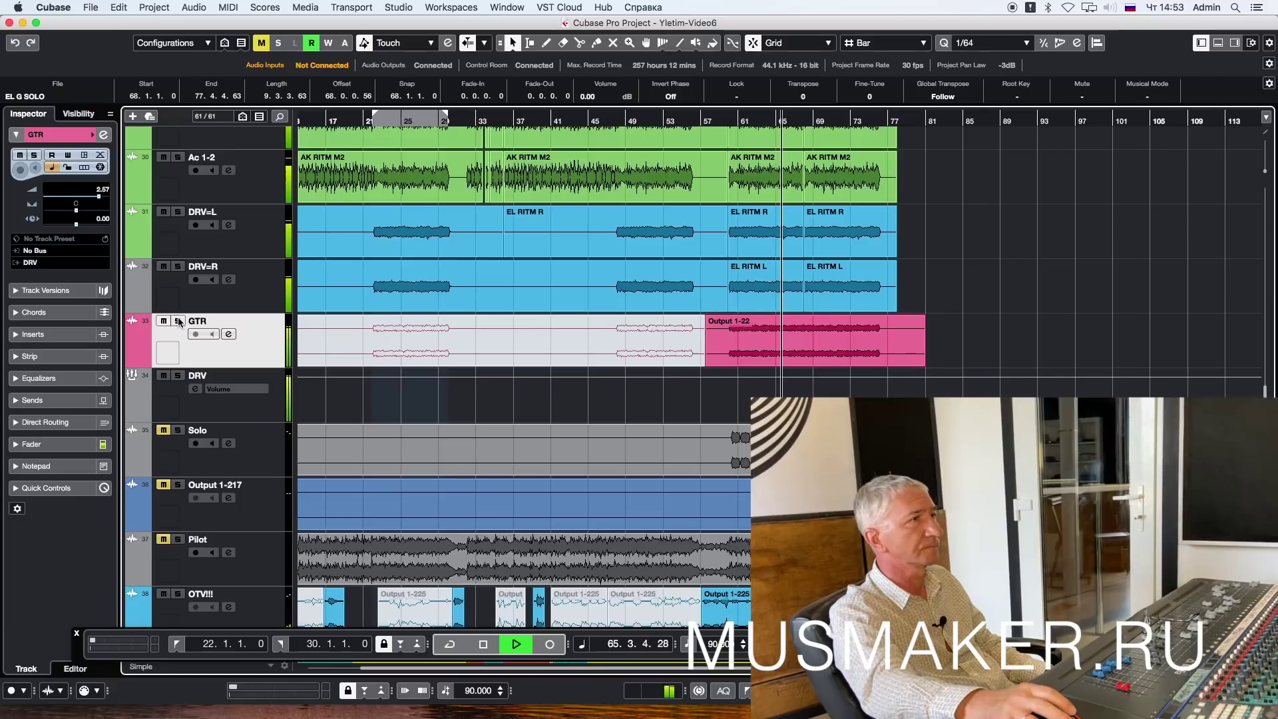
pyautogui.press('space')
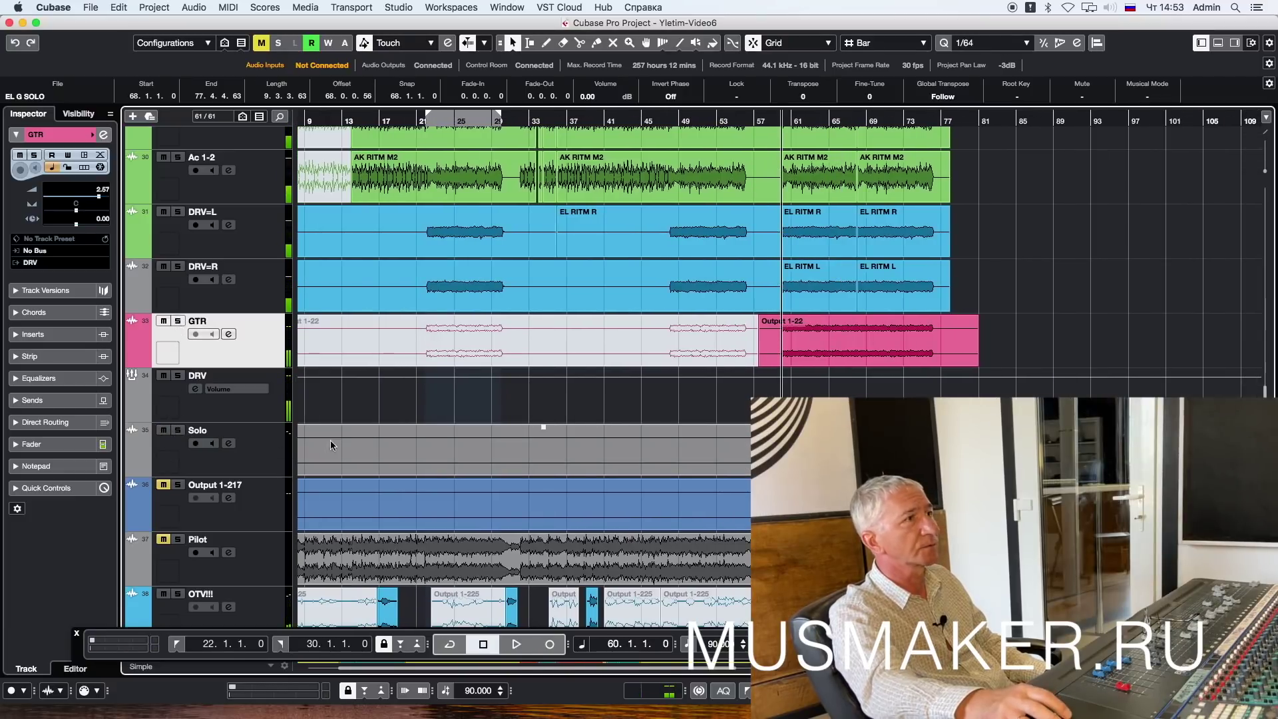
pyautogui.press('space')
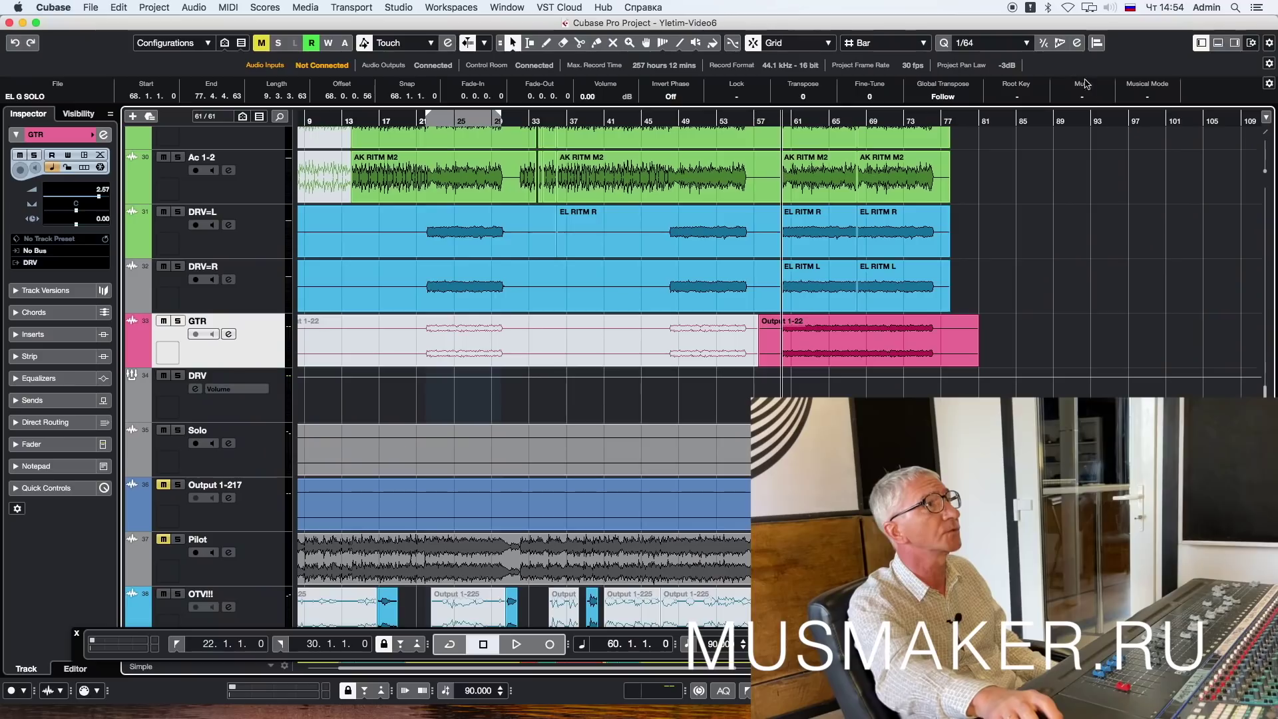
# Step: Try extending the six acoustic arpeggio segments that start at bar 11 back to bar 1, and play the mix from bar 3
pyautogui.scroll(10, 744, 395)
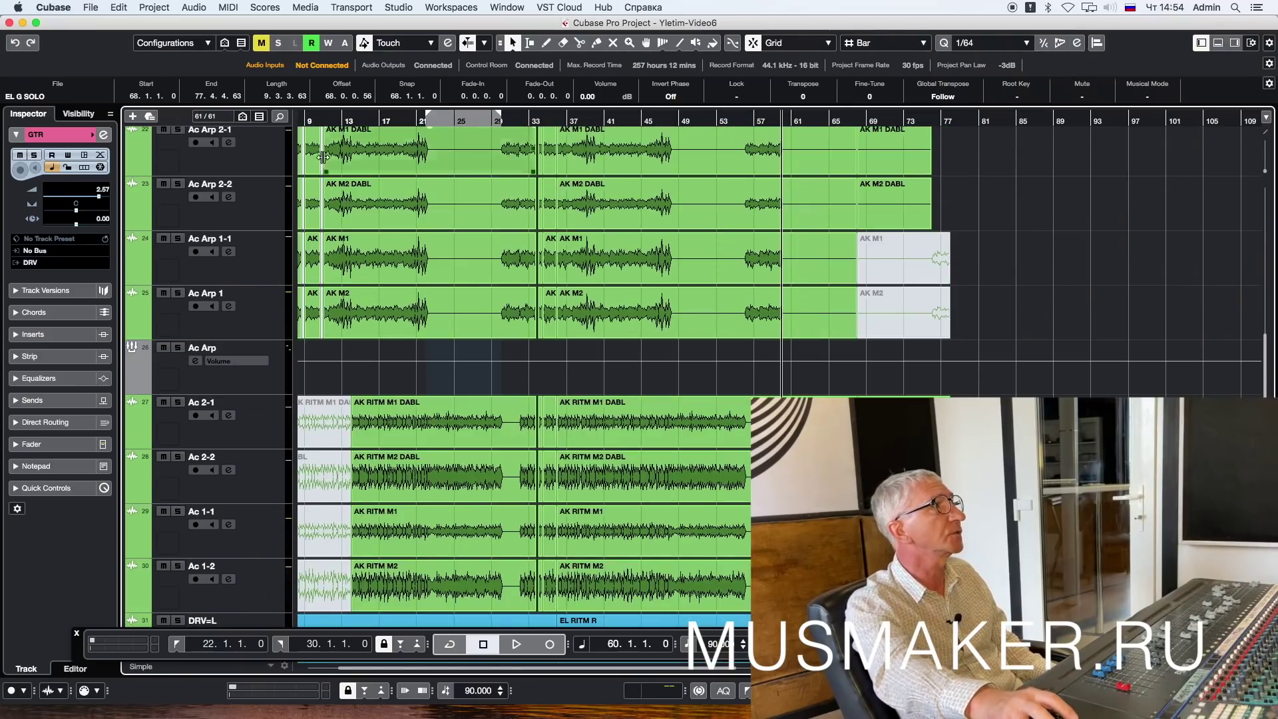
pyautogui.click(324, 201)
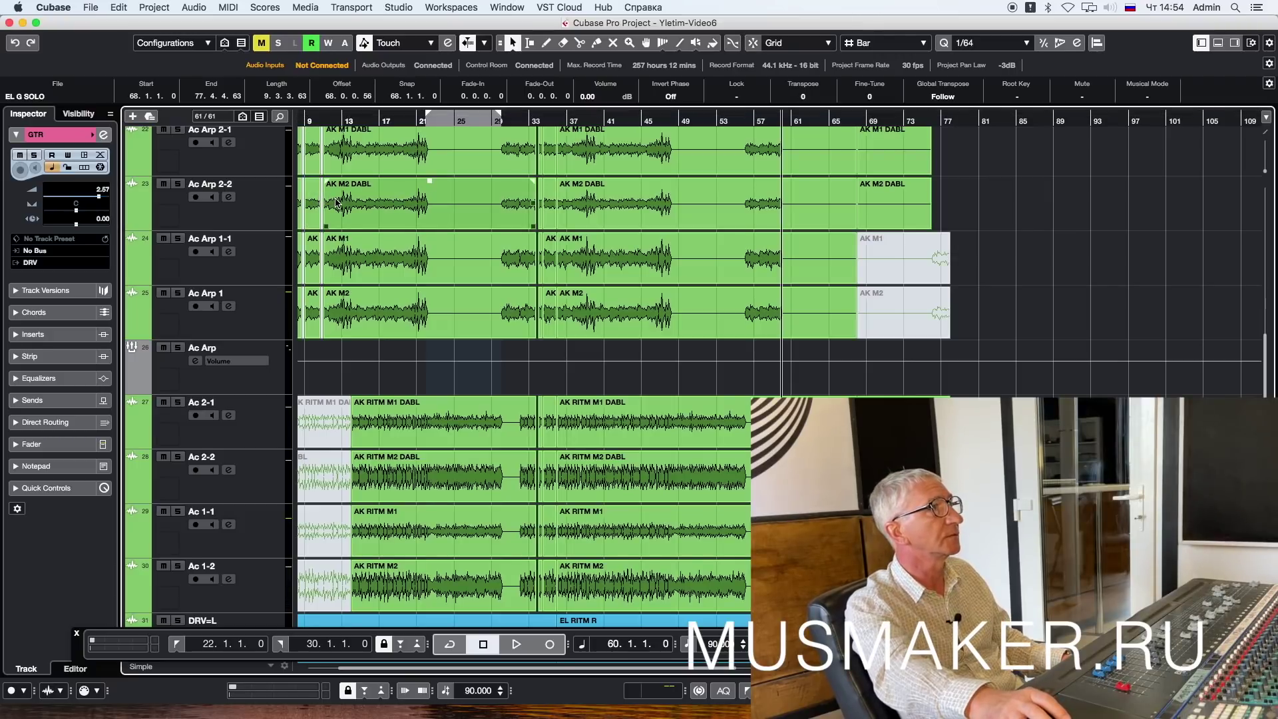
pyautogui.press('g')
pyautogui.press('g')
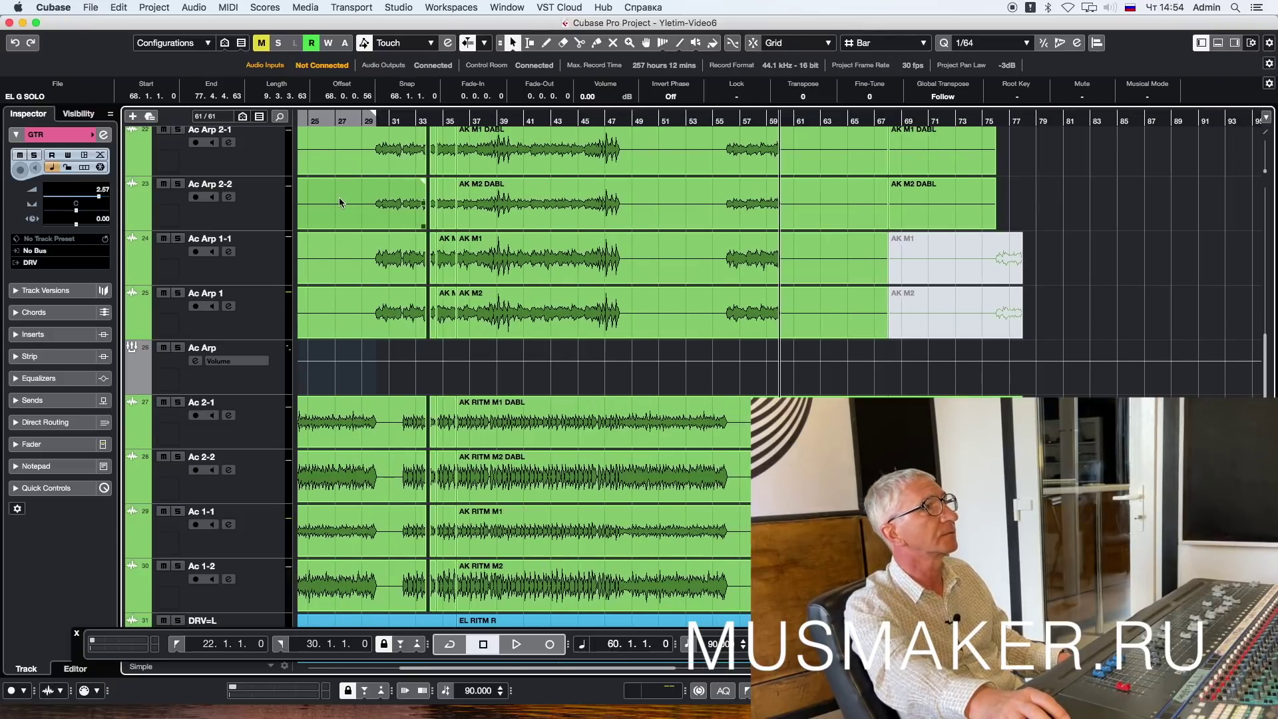
pyautogui.press('g')
pyautogui.press('g')
pyautogui.press('g')
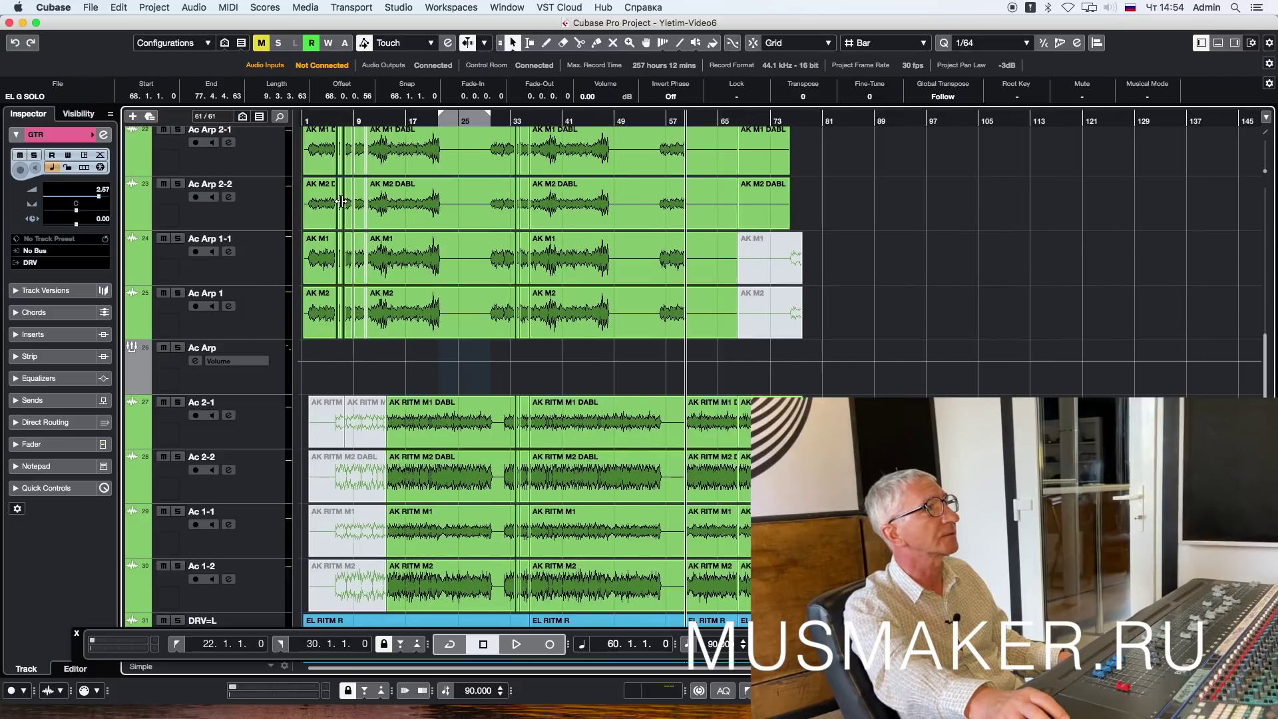
pyautogui.click(388, 168)
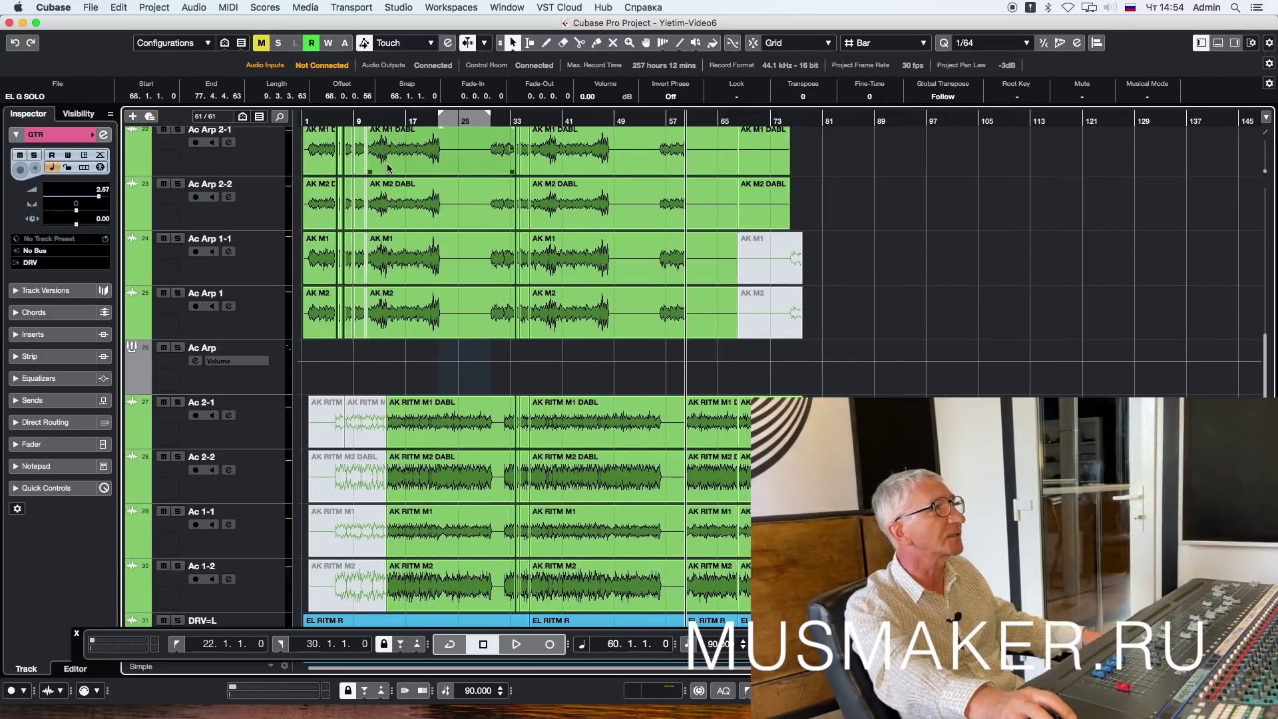
pyautogui.click(386, 163)
pyautogui.keyDown('shift'); pyautogui.click(385, 197); pyautogui.keyUp('shift')
pyautogui.keyDown('shift'); pyautogui.click(388, 245); pyautogui.keyUp('shift')
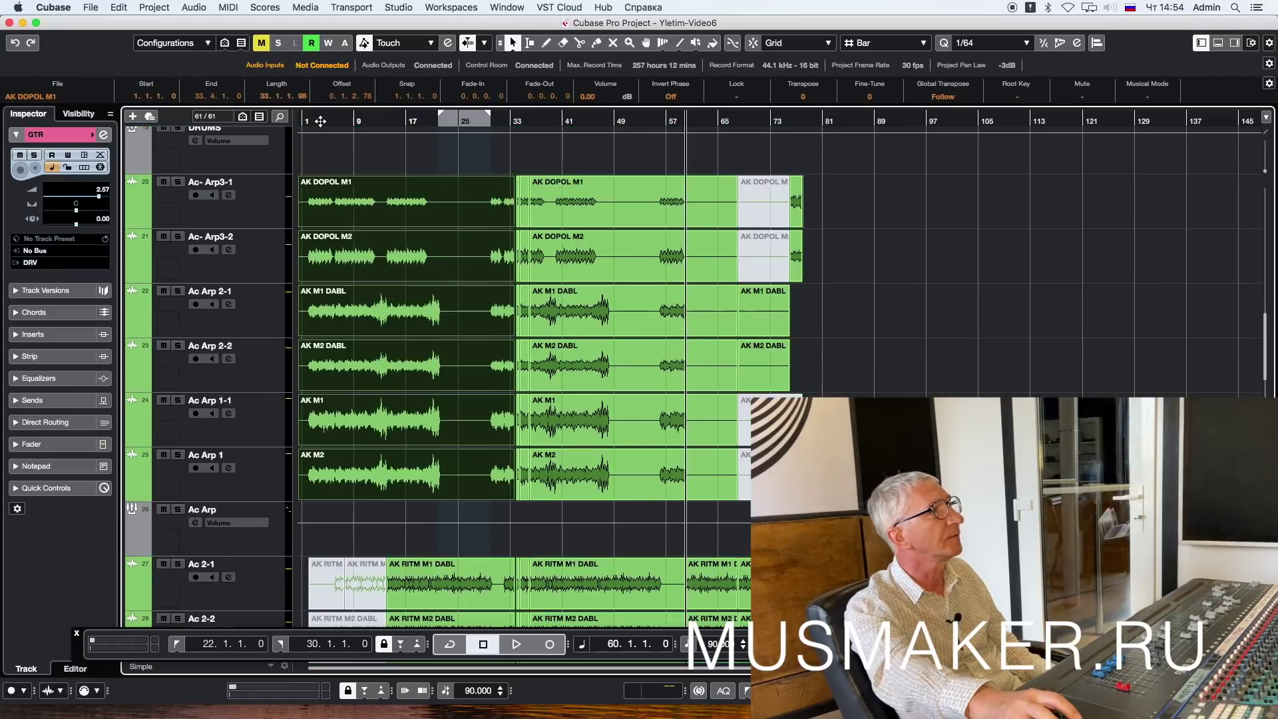
pyautogui.click(320, 121)
pyautogui.moveTo(320, 121); pyautogui.dragTo(316, 125)
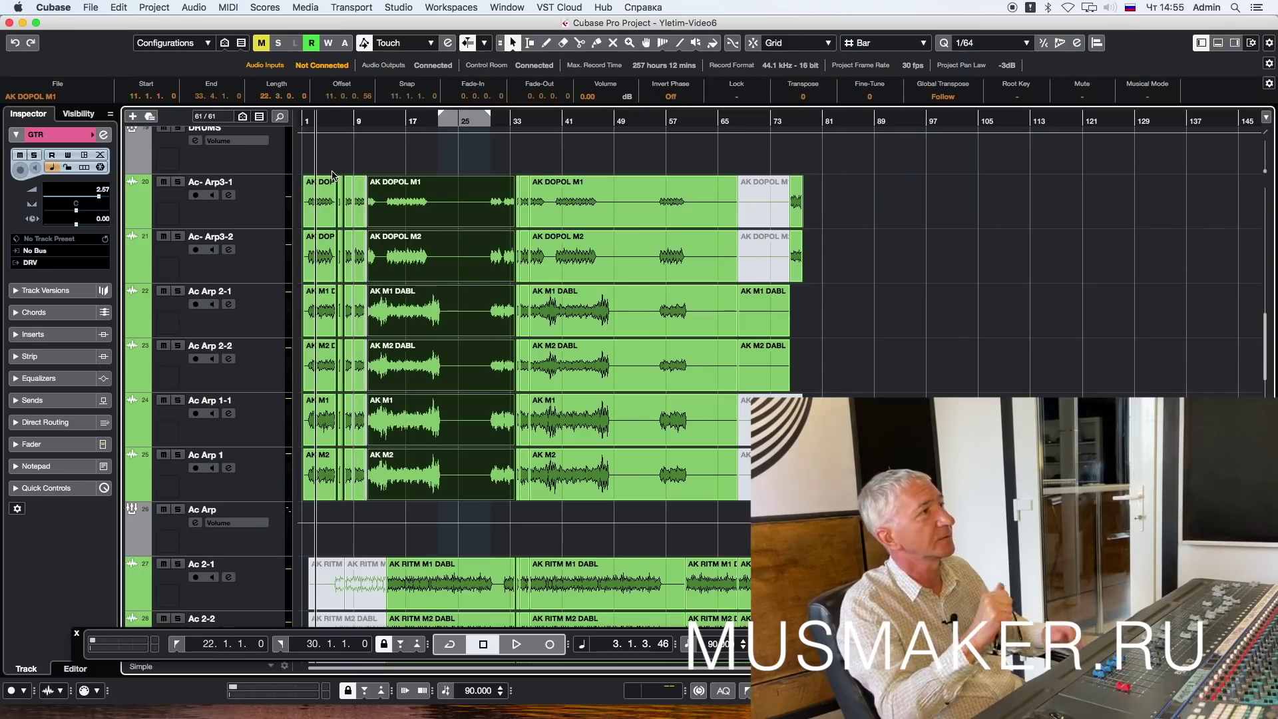
# Step: Play the intro from bar 5 and examine the cuts in the acoustic arpeggio segments between bars 6 and 11
pyautogui.doubleClick(333, 121)
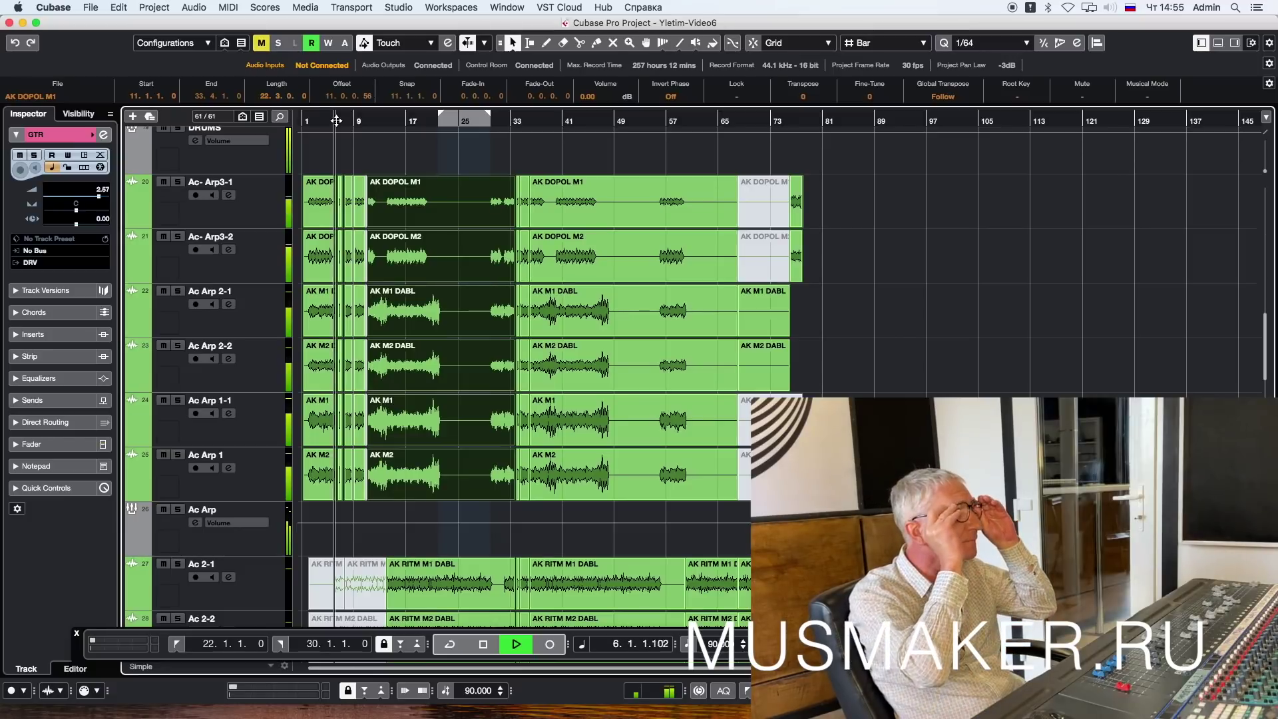
pyautogui.press('space')
pyautogui.press('space')
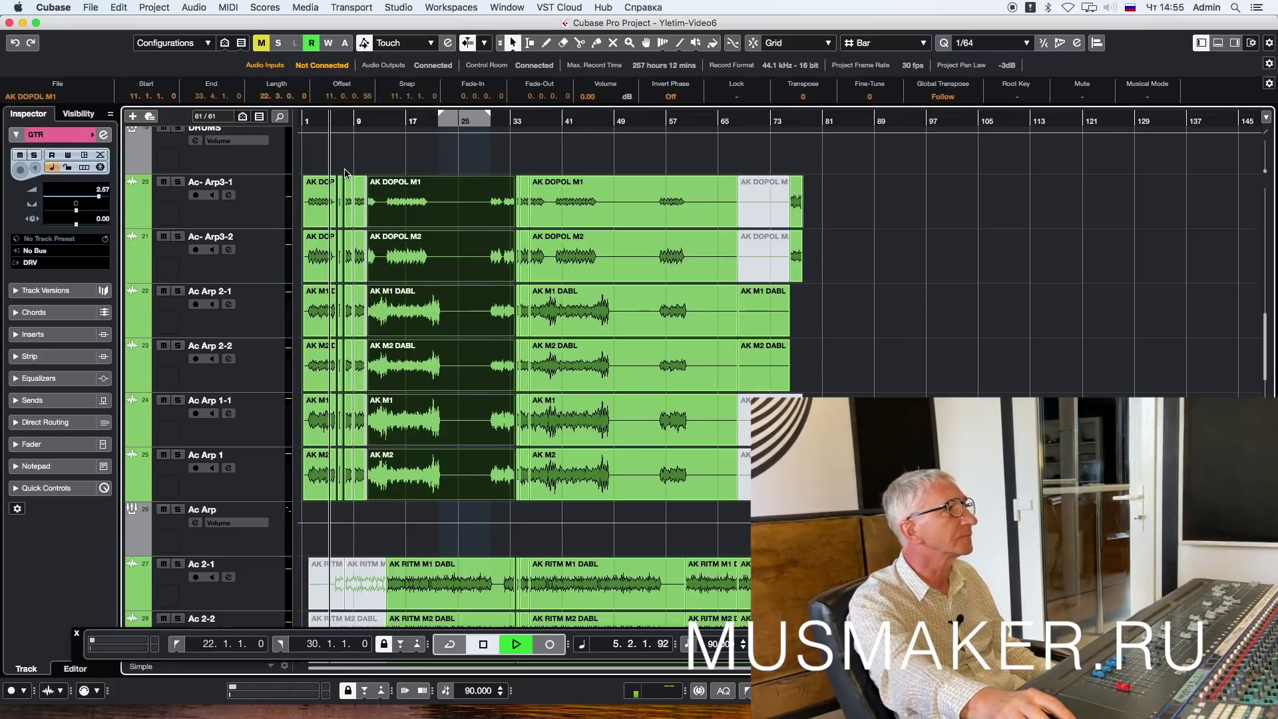
pyautogui.press('h')
pyautogui.press('h')
pyautogui.press('h')
pyautogui.press('h')
pyautogui.press('h')
pyautogui.press('h')
pyautogui.press('h')
pyautogui.press('h')
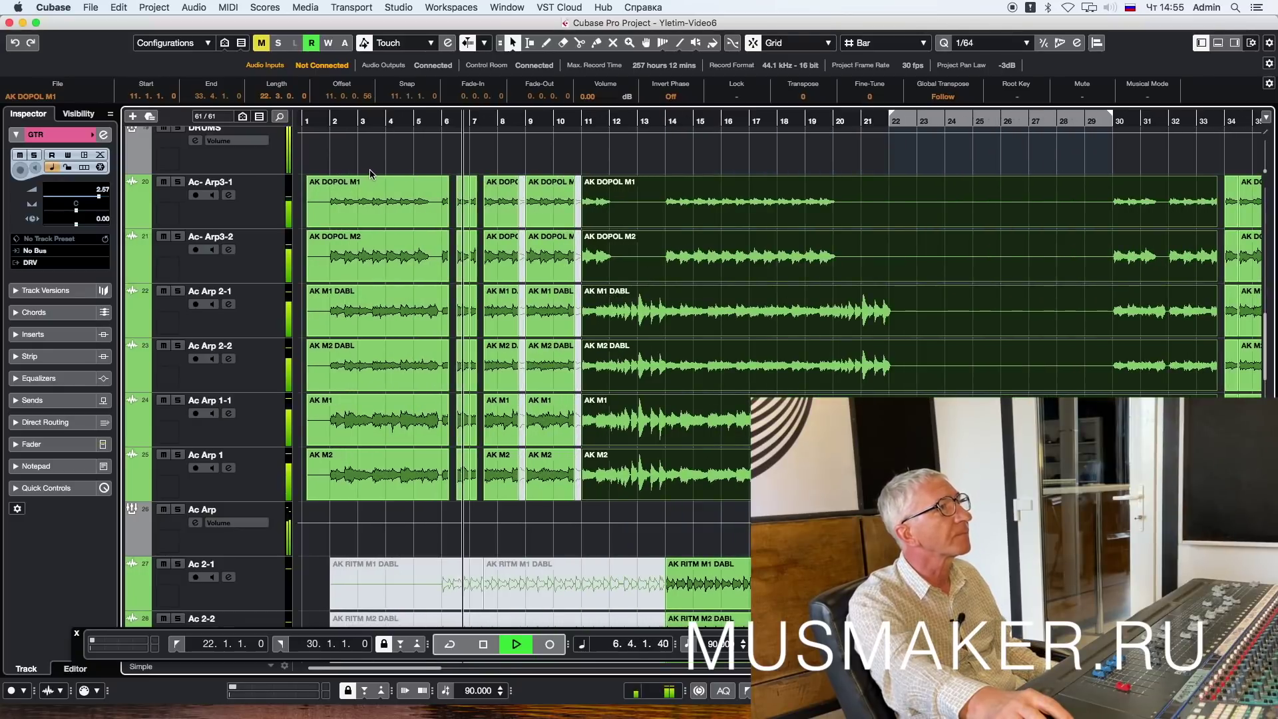
pyautogui.press('space')
pyautogui.click(446, 213)
pyautogui.click(467, 322)
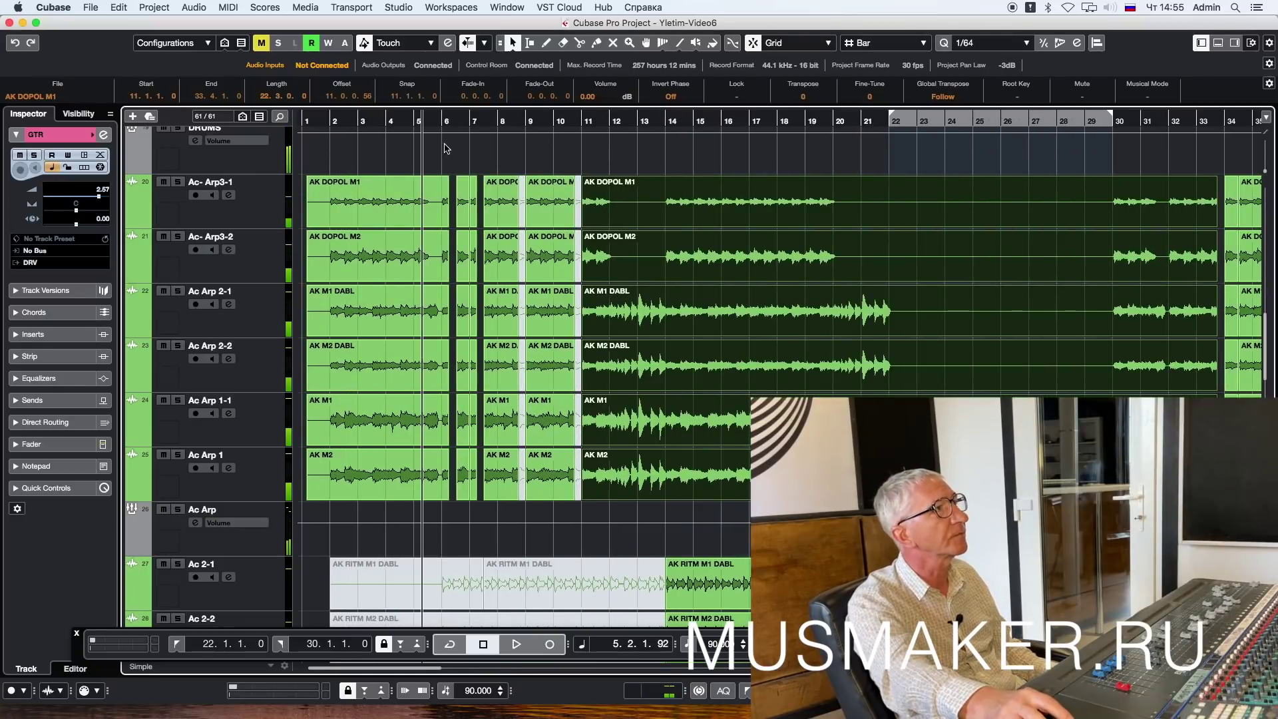
# Step: Remove the tail of the Output 1-29 segment on the GTR FX track just before bar 6 and play it from bar 4
pyautogui.click(443, 123)
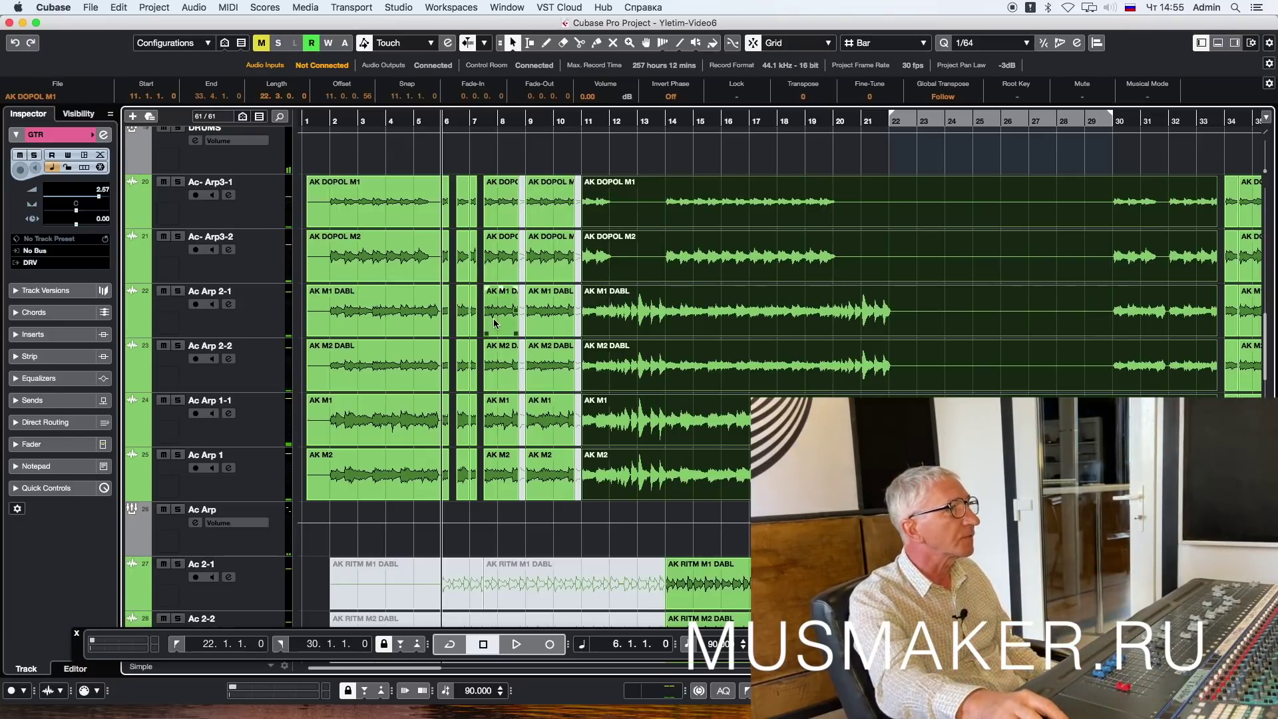
pyautogui.scroll(-15, 496, 323)
pyautogui.scroll(-10, 496, 321)
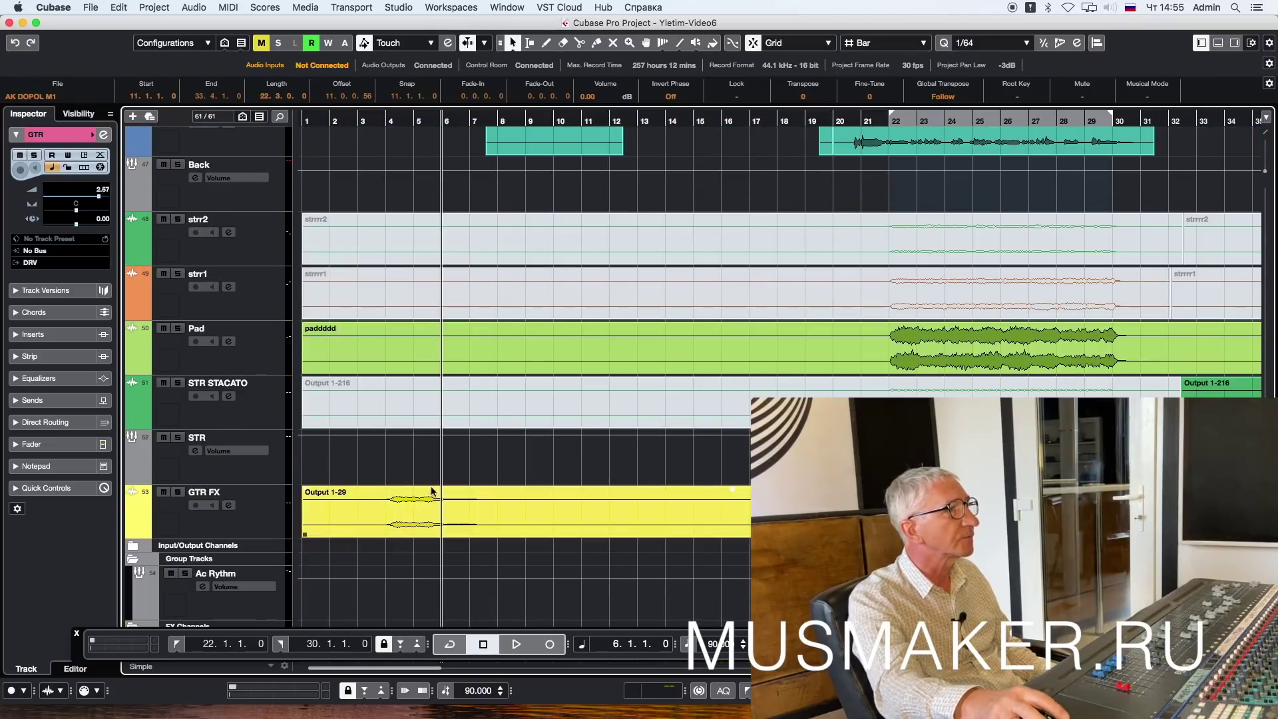
pyautogui.click(426, 522)
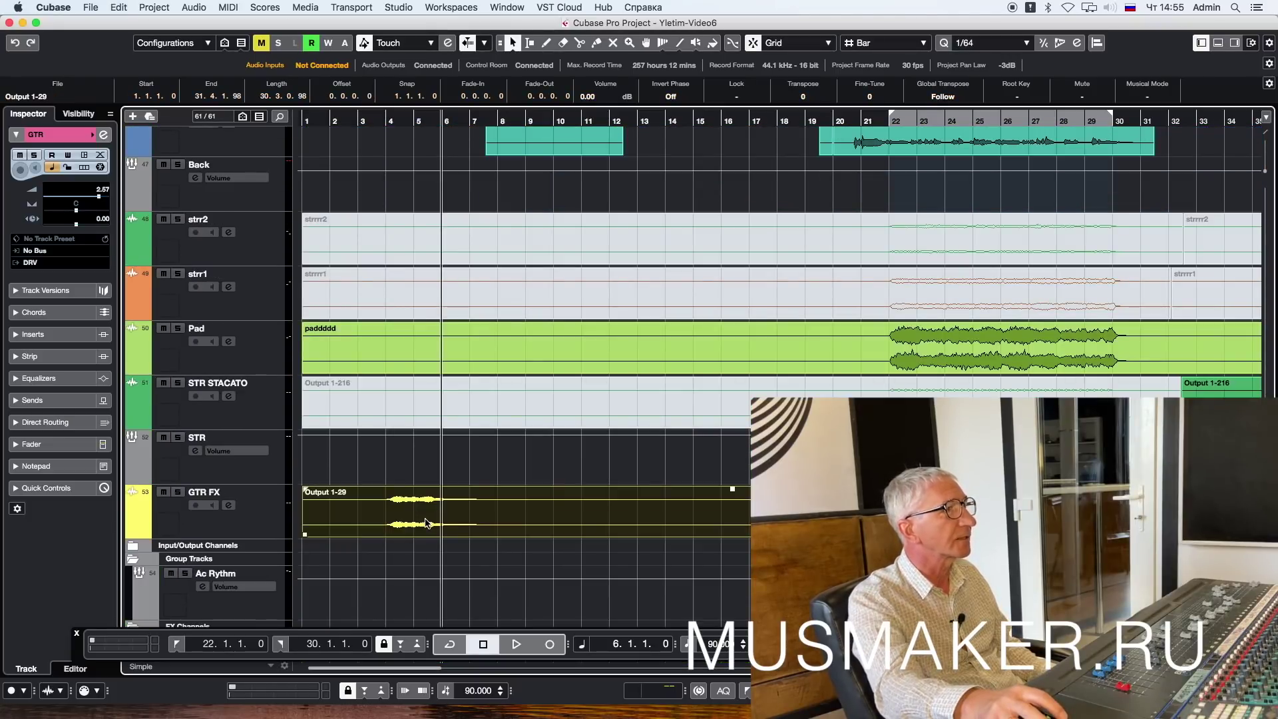
pyautogui.press('space')
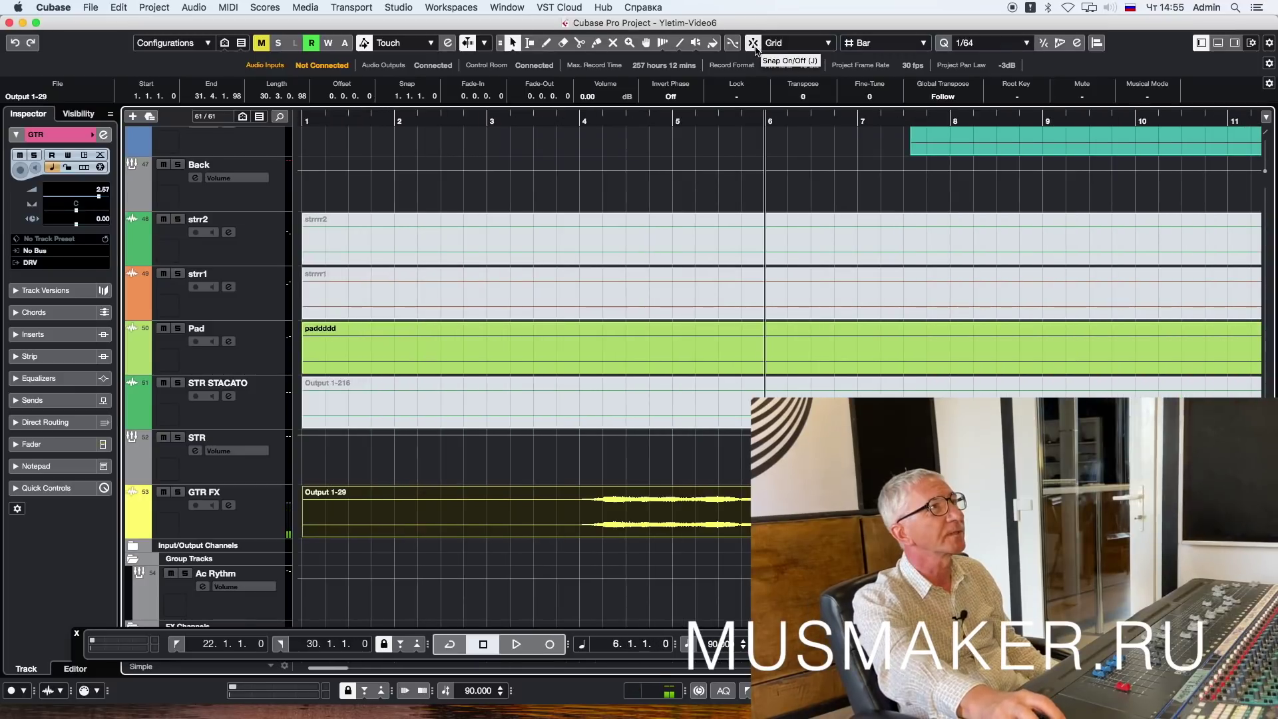
pyautogui.click(626, 121)
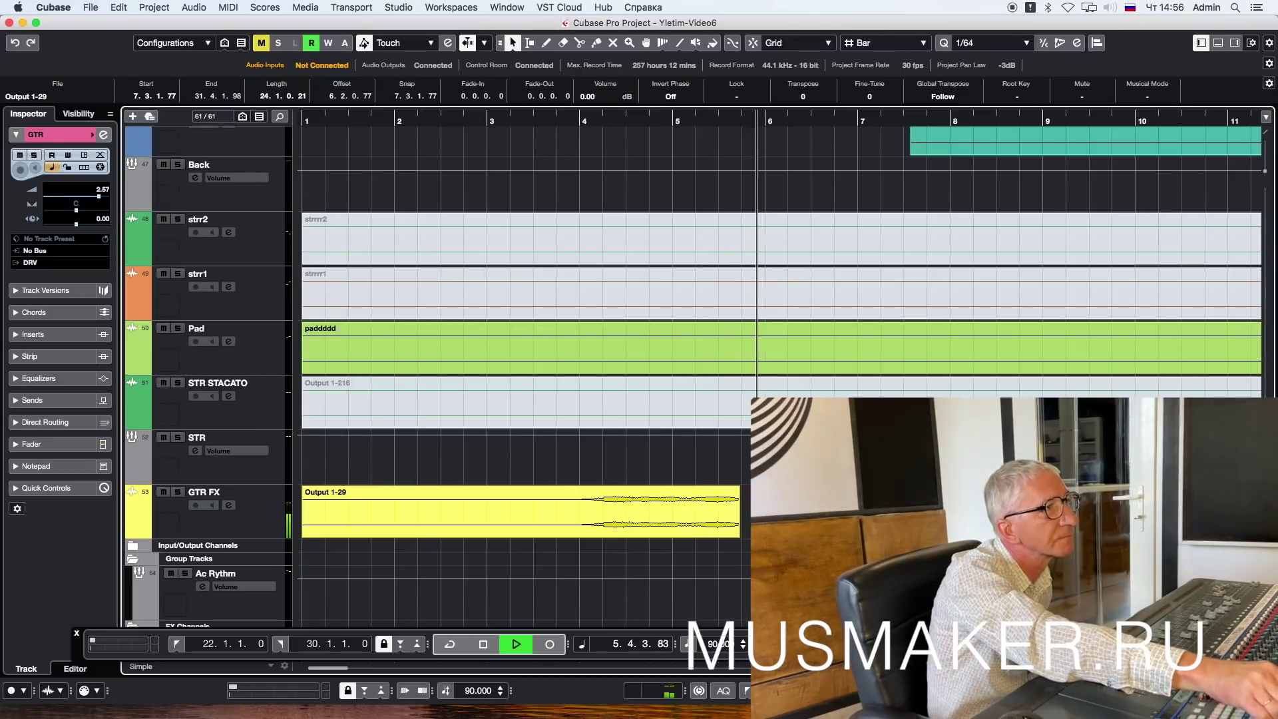
pyautogui.press('space')
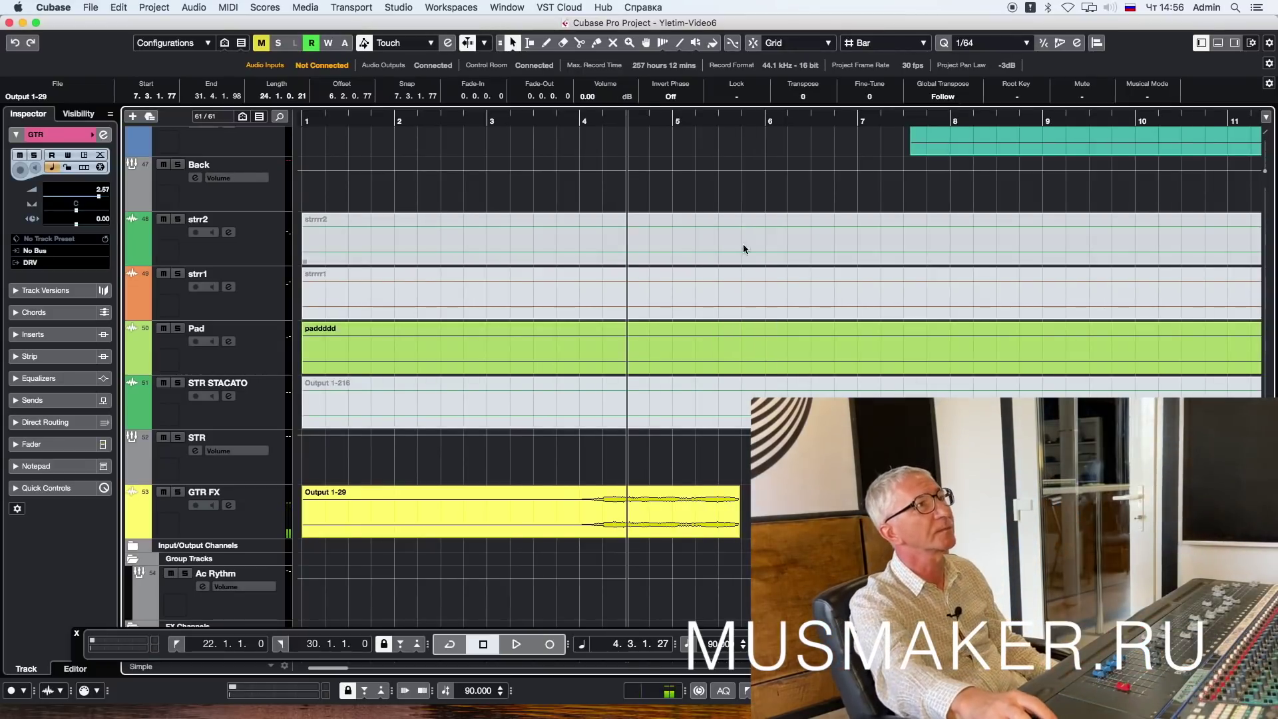
# Step: Set the GTR FX segment's end to 5.4.1.97 with a 0.0.0.41 fade-out and play the mix from bar 4
pyautogui.moveTo(744, 461); pyautogui.dragTo(742, 461)
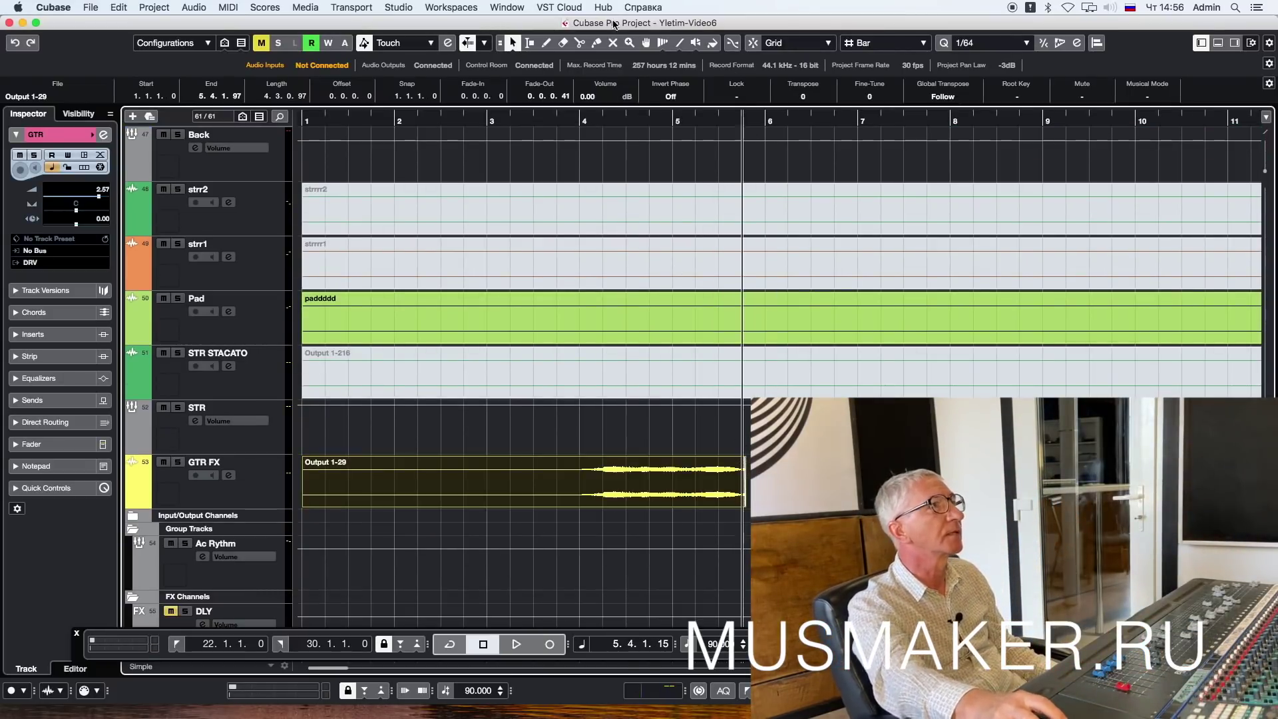
pyautogui.click(634, 117)
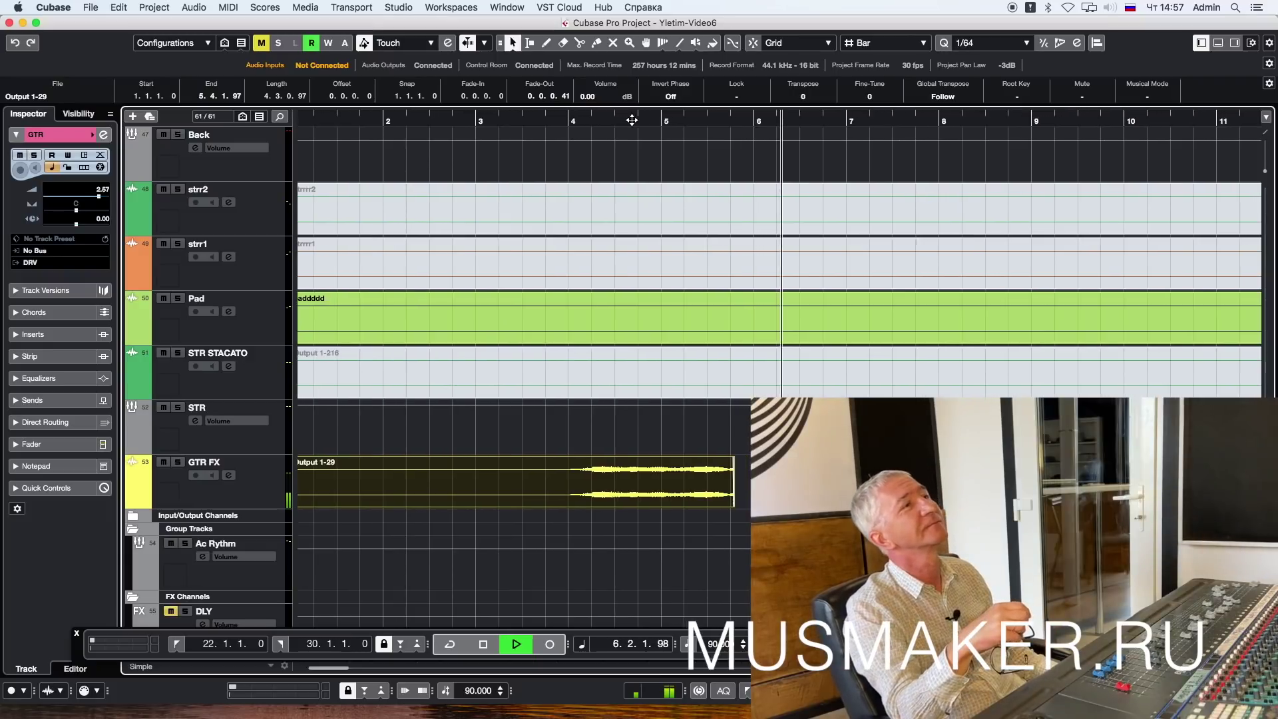
pyautogui.press('space')
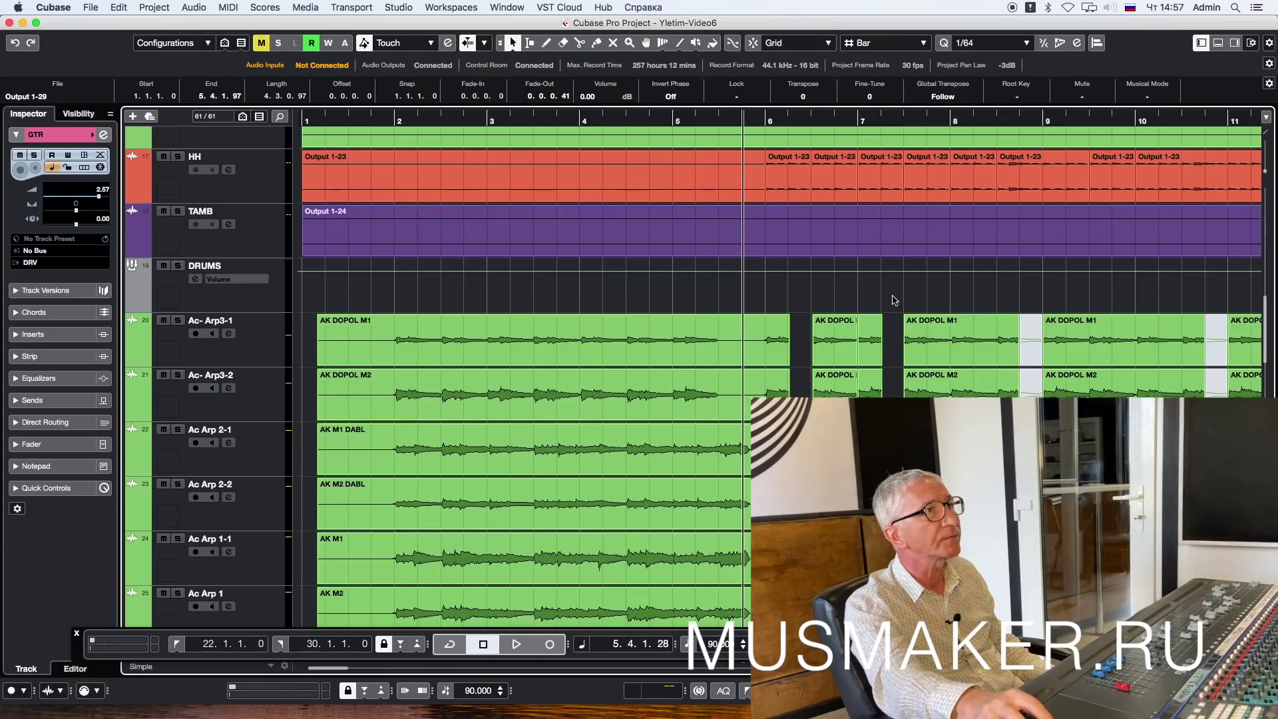
# Step: Try extending the acoustic arpeggio segments that start at 7.3 back to about bar 6, and play the passage
pyautogui.moveTo(908, 532); pyautogui.dragTo(913, 532)
pyautogui.moveTo(904, 363); pyautogui.dragTo(771, 364)
pyautogui.press('space')
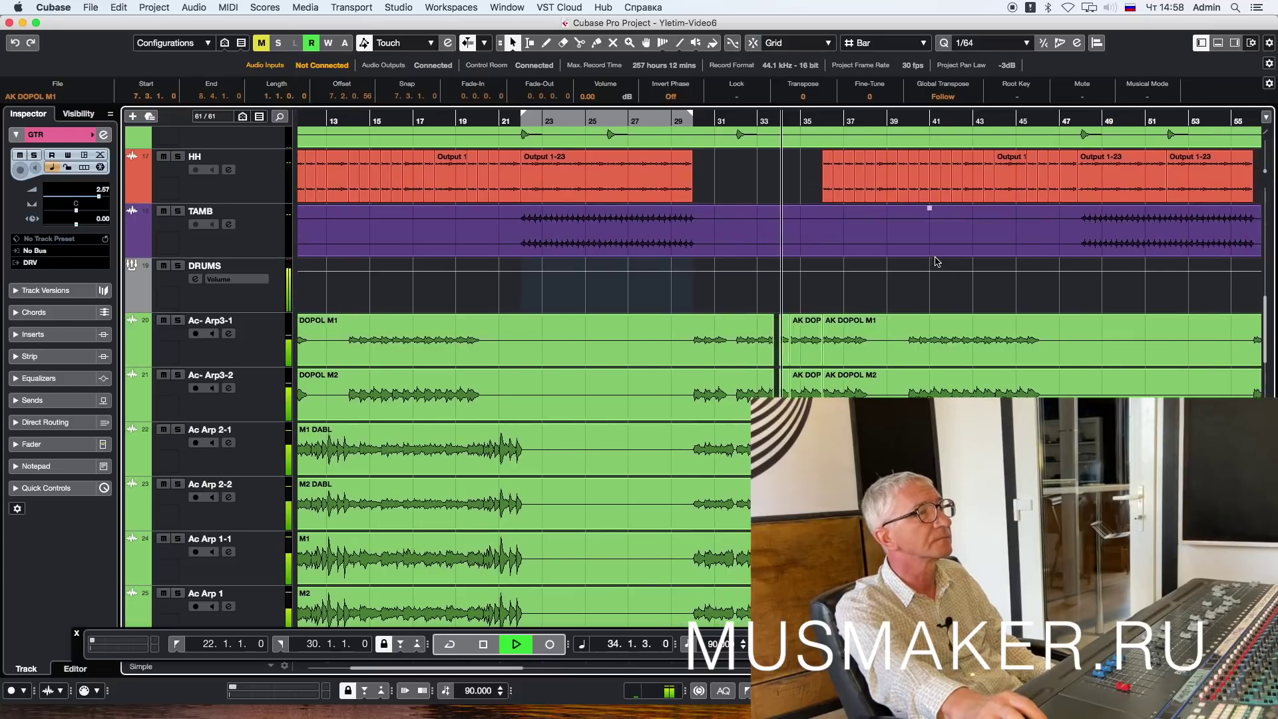
# Step: Replay the mix from about bar 30 to check the transition into the second verse section
pyautogui.press('space')
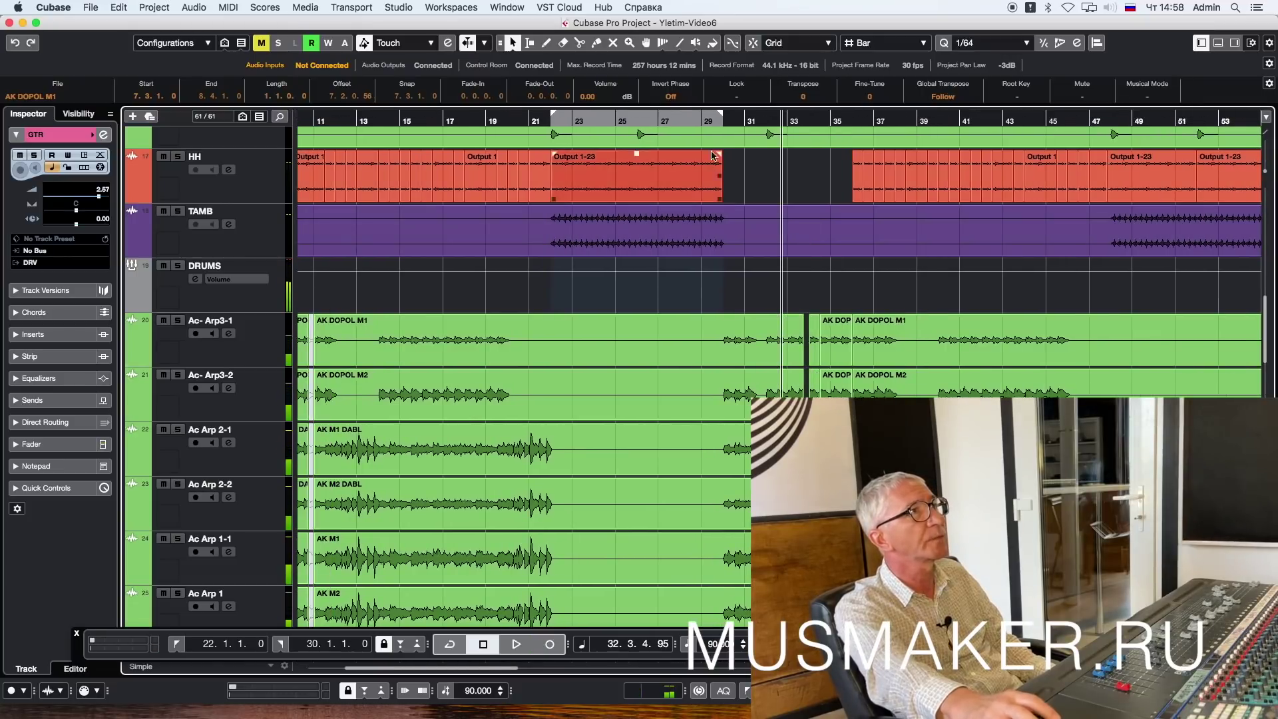
pyautogui.click(731, 122)
pyautogui.moveTo(732, 121); pyautogui.dragTo(751, 142)
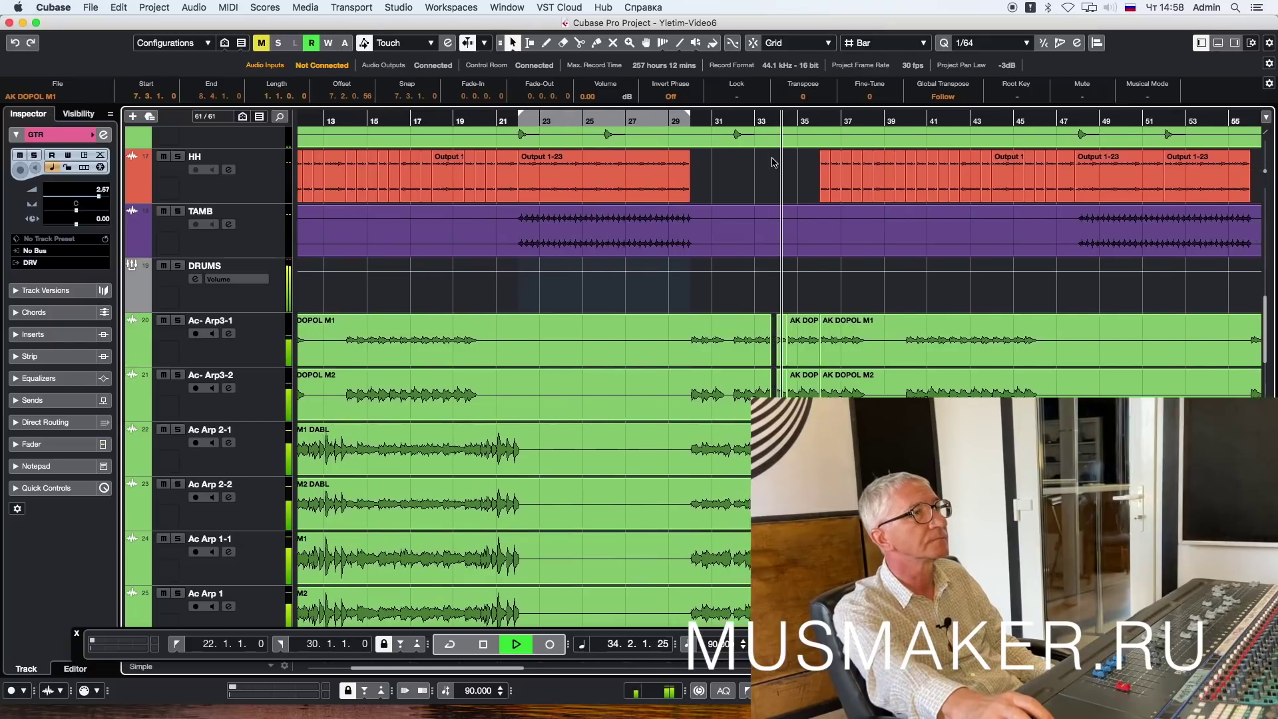
pyautogui.press('space')
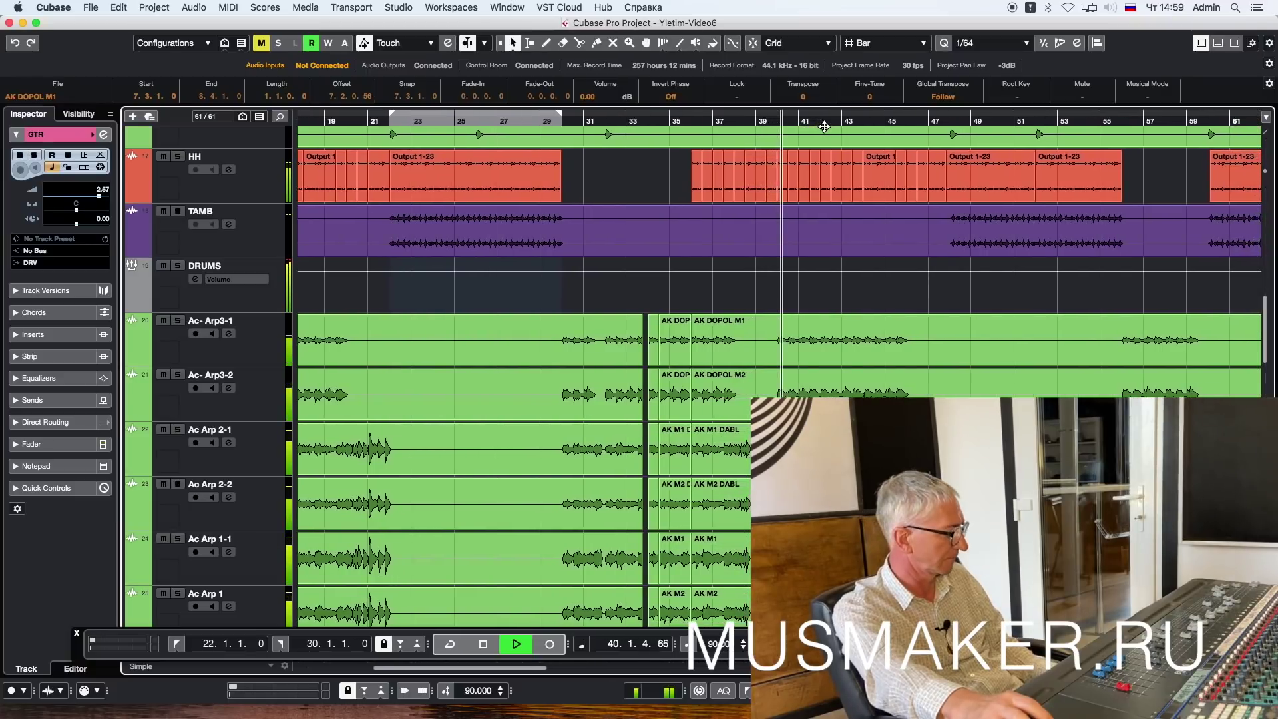
# Step: Try extending the acoustic rhythm segments on tracks Ac 2-1 to Ac 1-2 from bar 14 back to 5.2.2.46, and play from bar 4
pyautogui.press('g')
pyautogui.press('g')
pyautogui.press('g')
pyautogui.press('g')
pyautogui.press('g')
pyautogui.press('g')
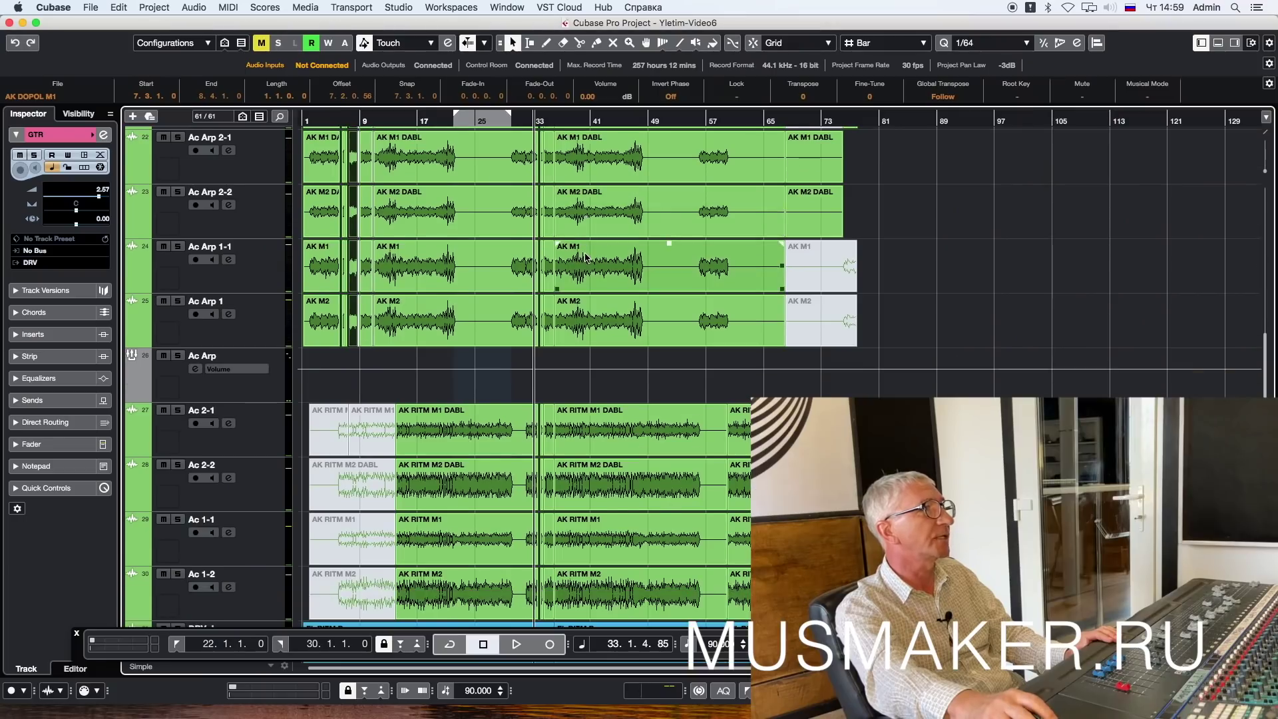
pyautogui.scroll(-2, 586, 258)
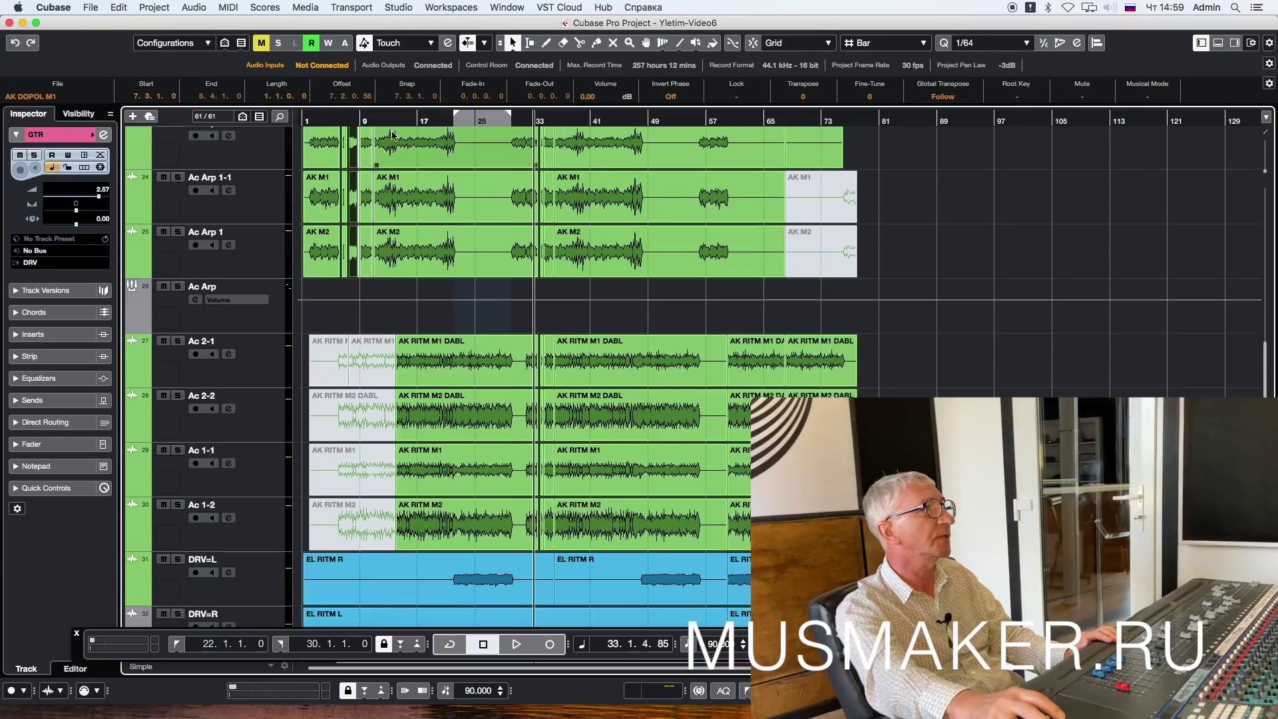
pyautogui.click(360, 114)
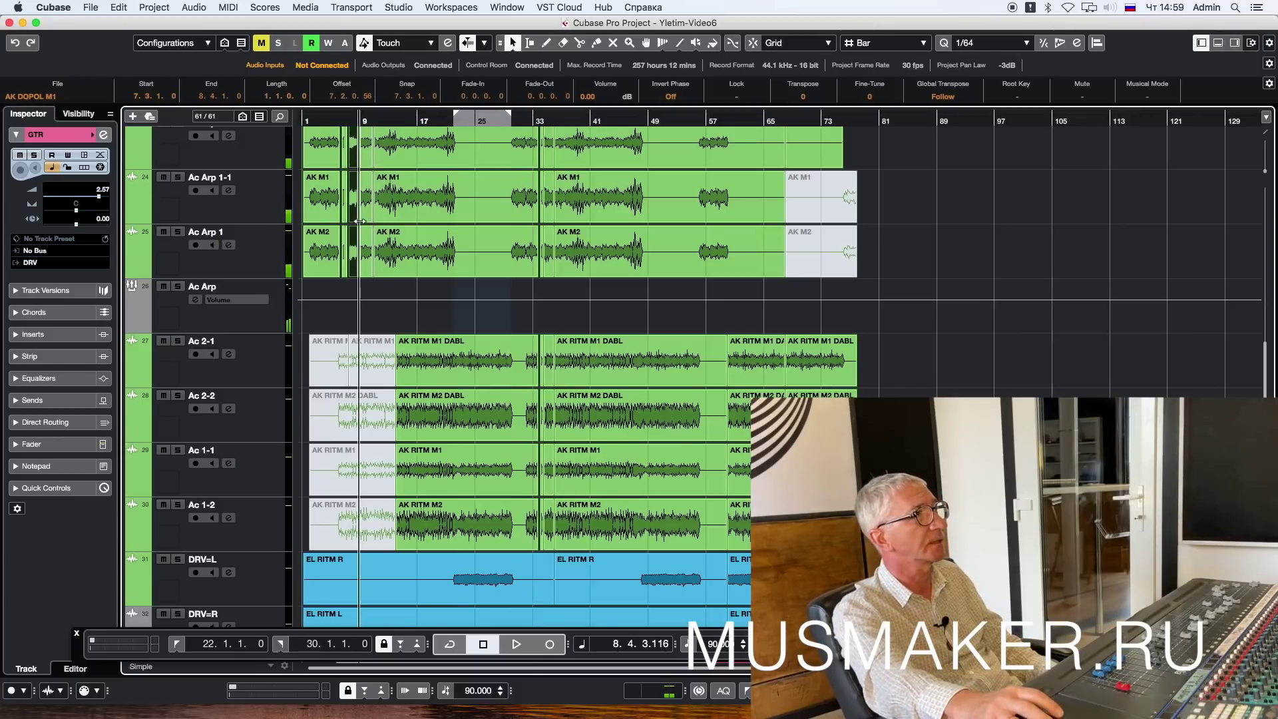
pyautogui.moveTo(413, 327); pyautogui.dragTo(339, 545)
pyautogui.click(329, 120)
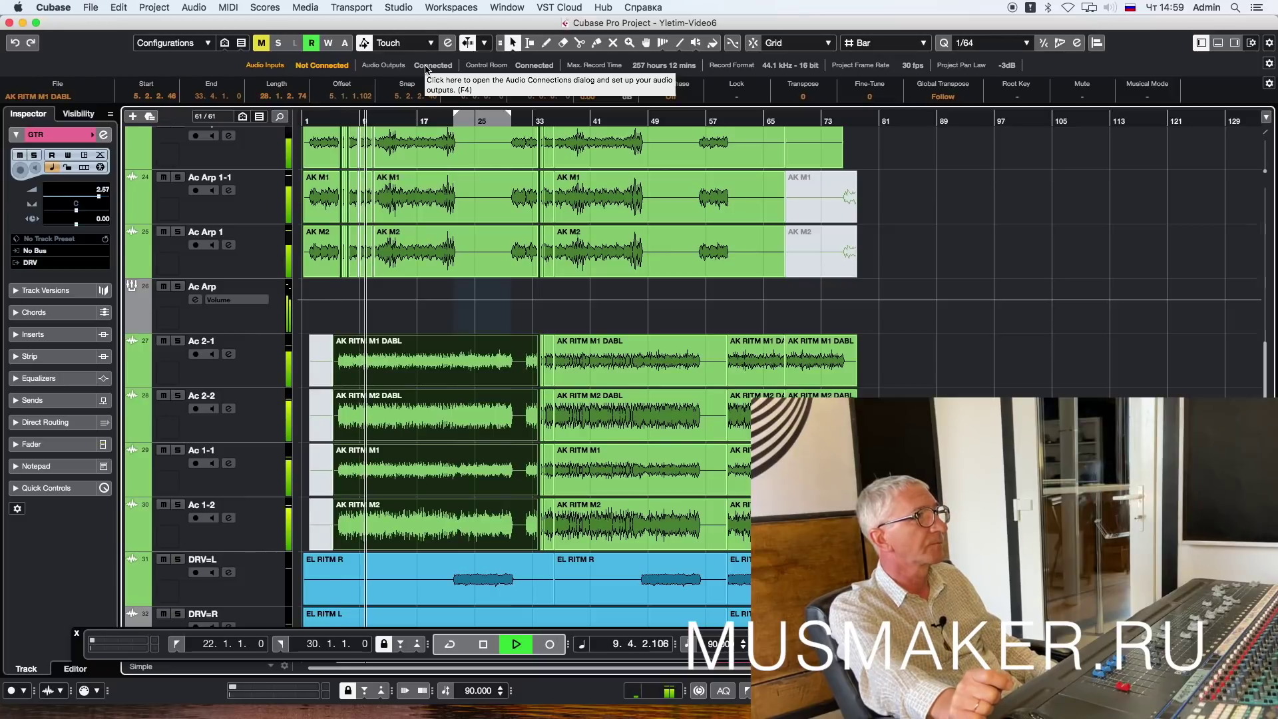
# Step: Undo the extension of the acoustic rhythm segments and play the intro from bar 4 to compare
pyautogui.press('space')
pyautogui.press('super+z')
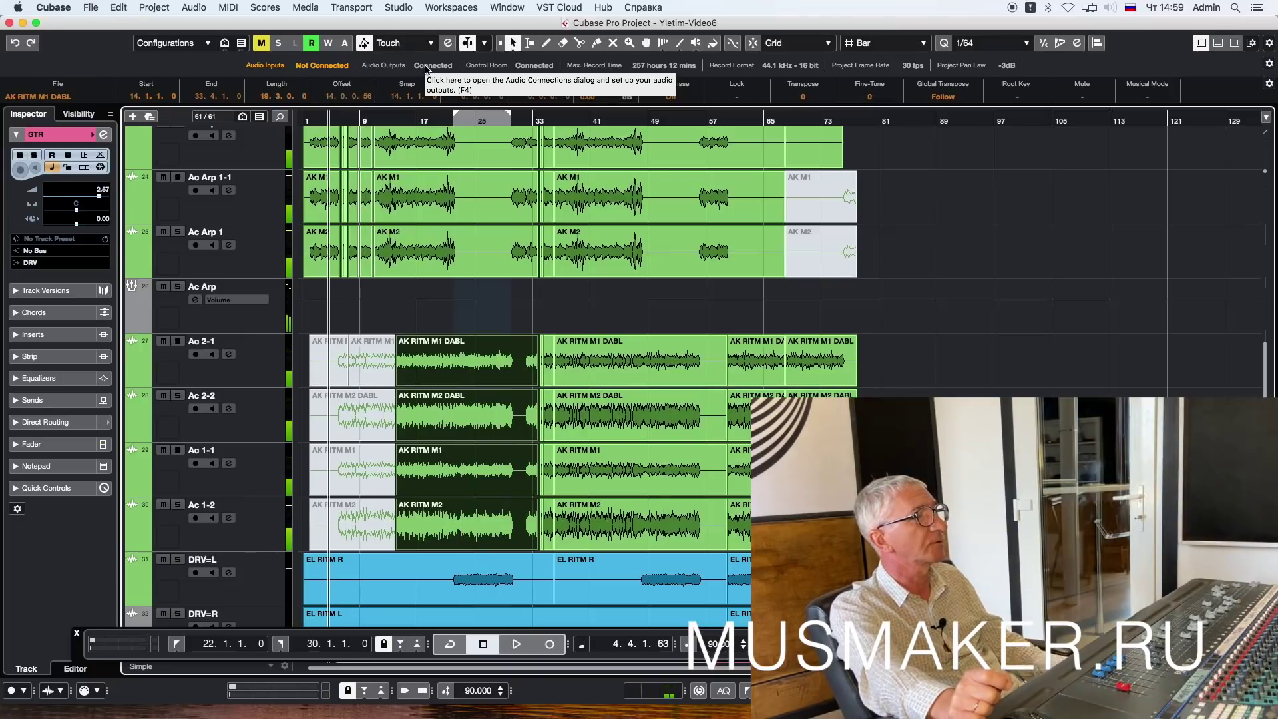
pyautogui.press('space')
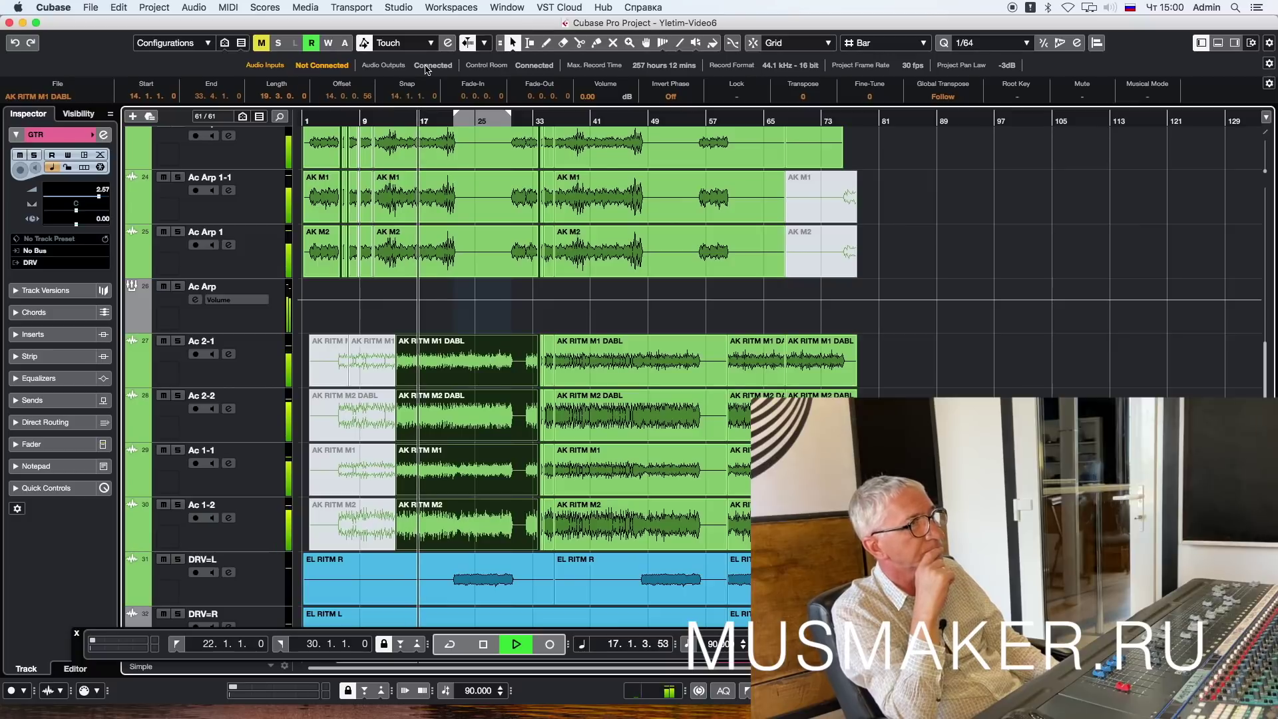
pyautogui.press('space')
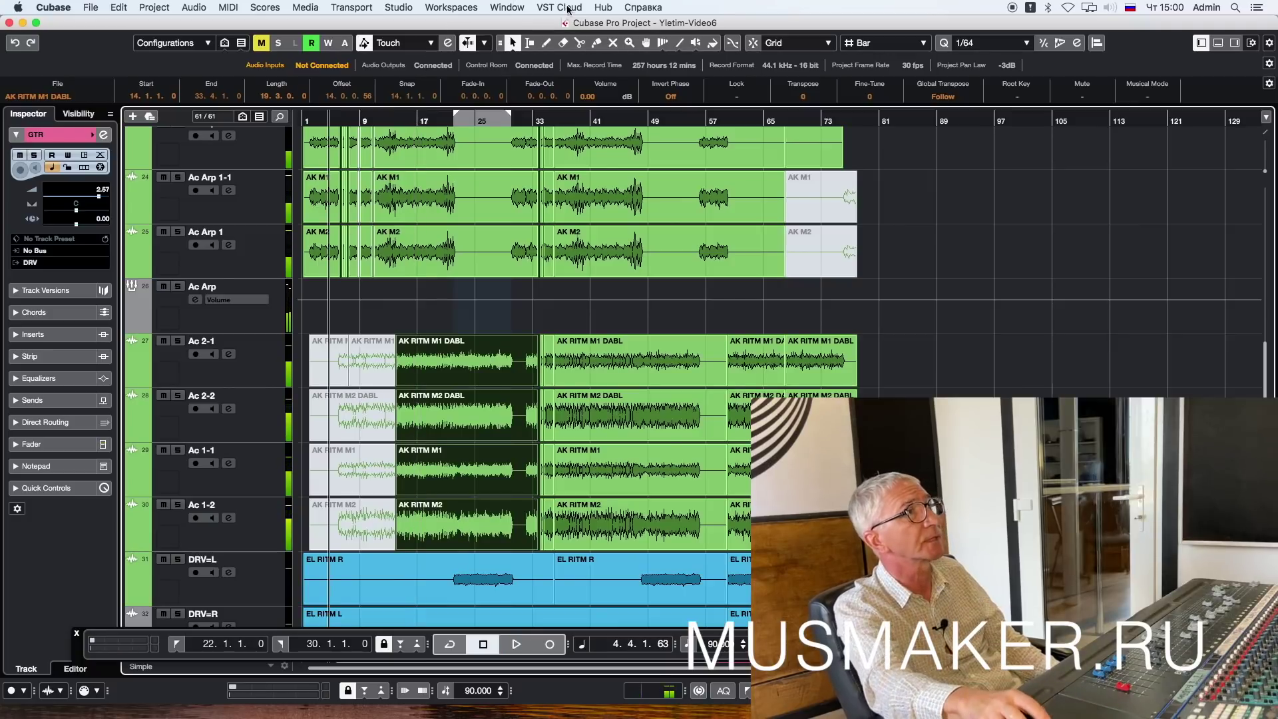
# Step: Play the mix from bar 55 and examine the arpeggio and percussion tracks through the transition
pyautogui.click(694, 126)
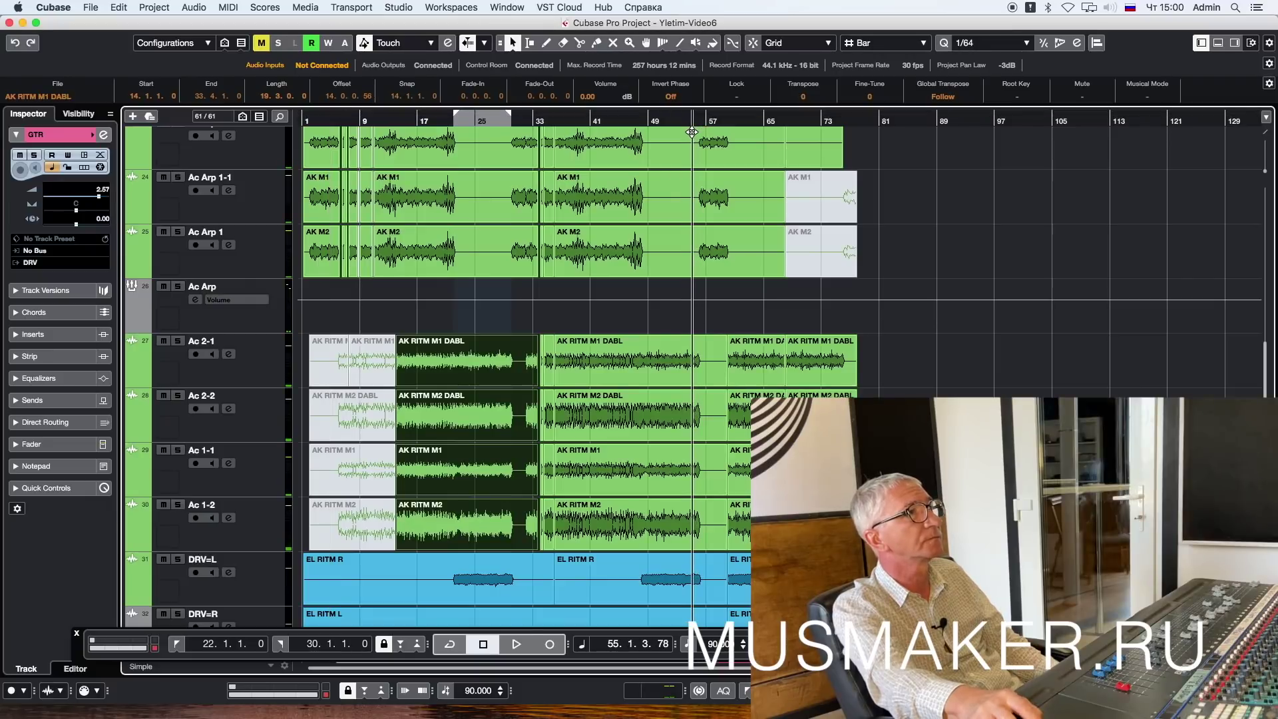
pyautogui.press('space')
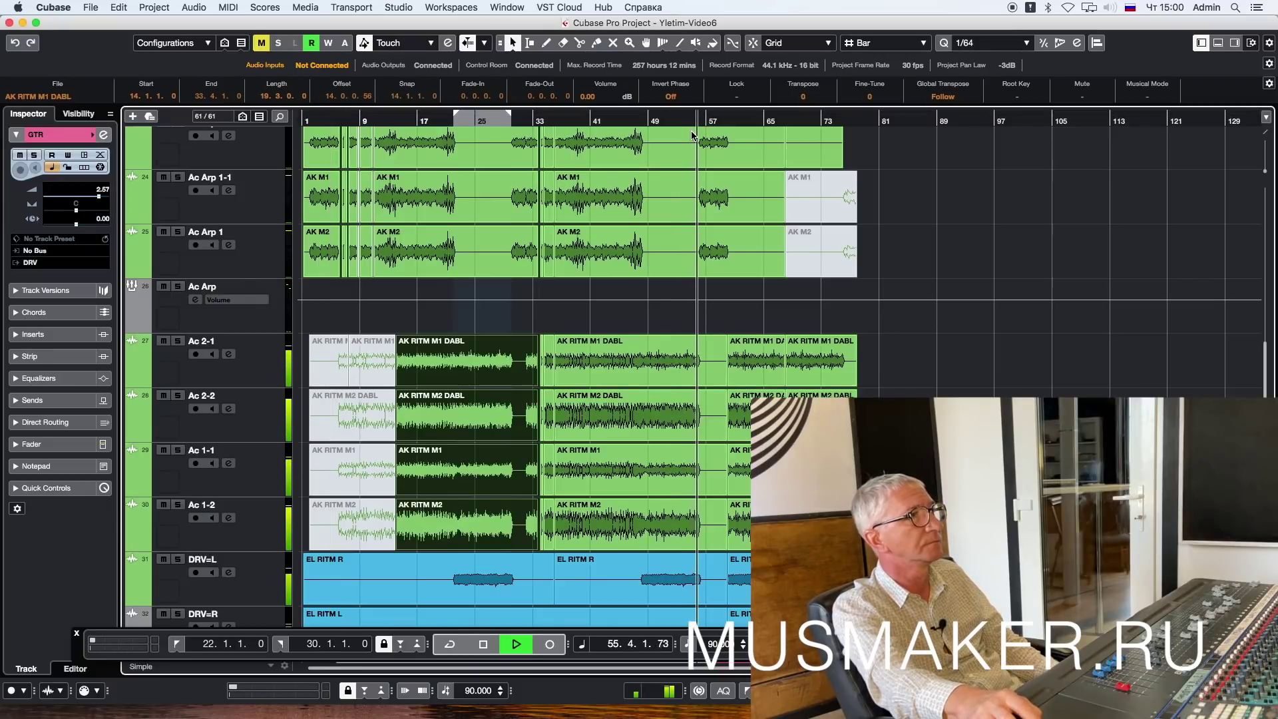
pyautogui.click(691, 136)
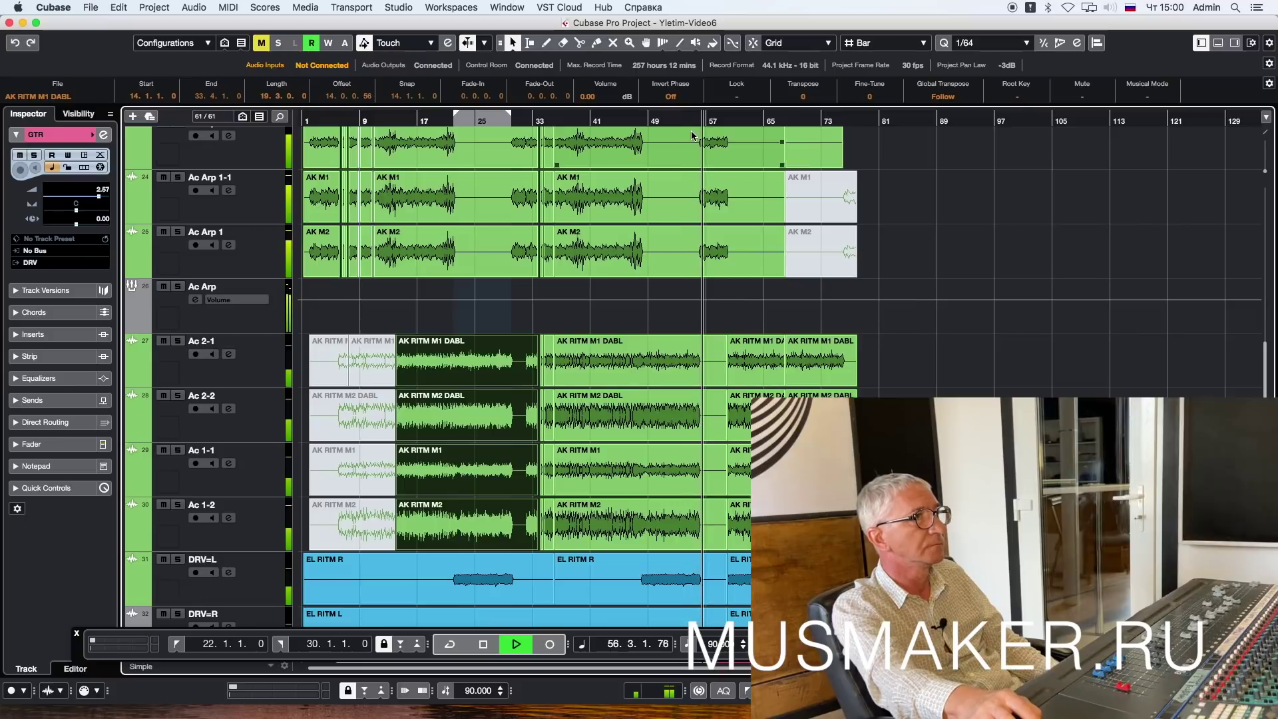
pyautogui.scroll(5, 691, 135)
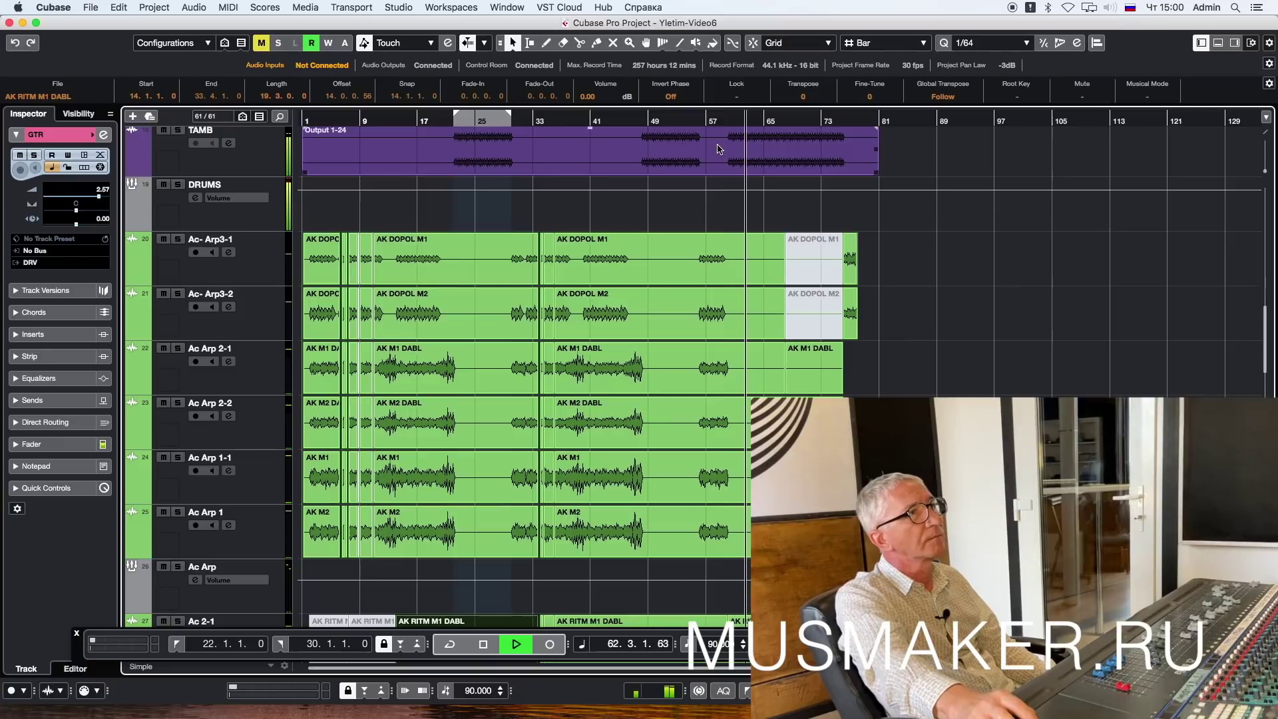
# Step: Stop playback, examine the acoustic arpeggio tracks and play the song's ending from bar 75
pyautogui.press('space')
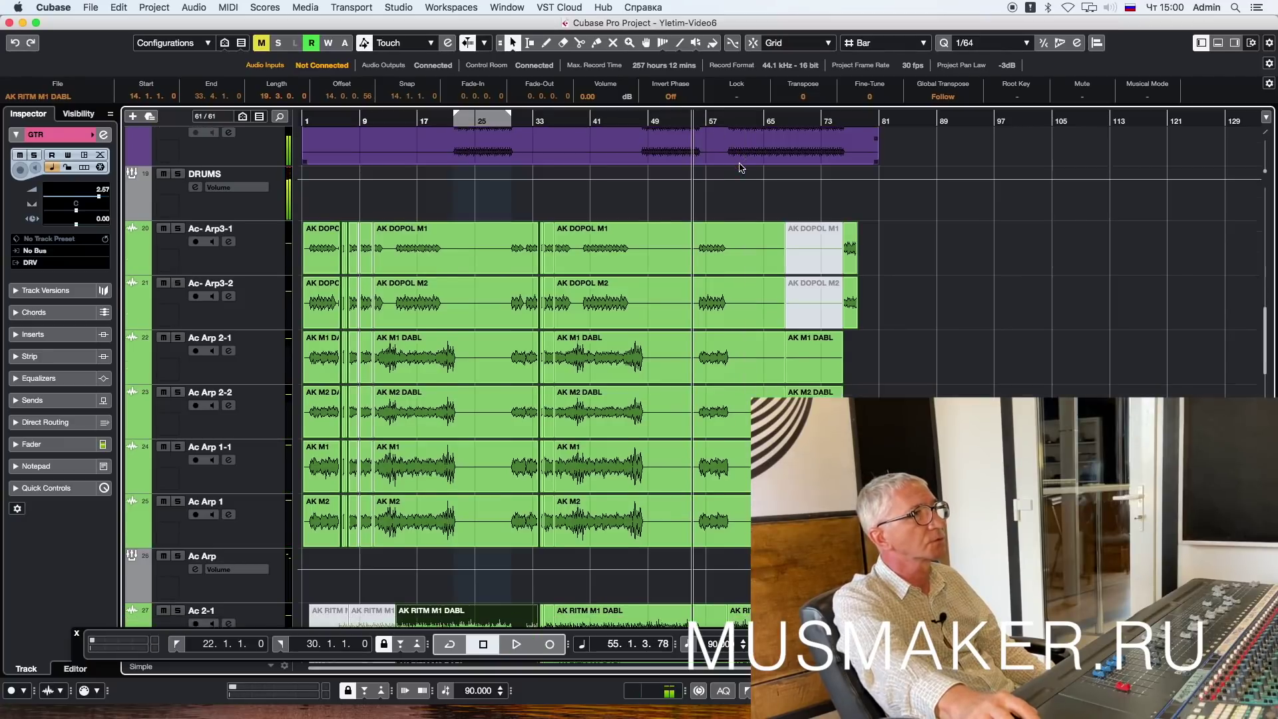
pyautogui.scroll(-5, 741, 166)
pyautogui.scroll(3, 772, 326)
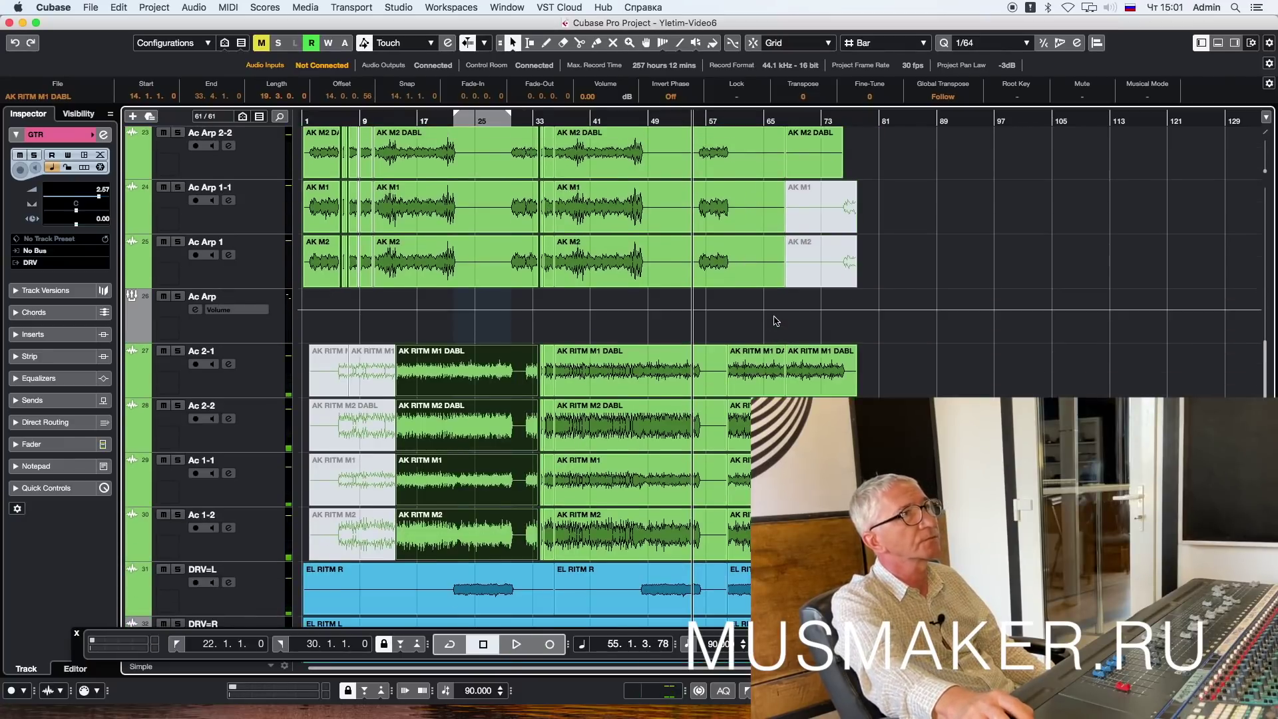
pyautogui.scroll(2, 776, 314)
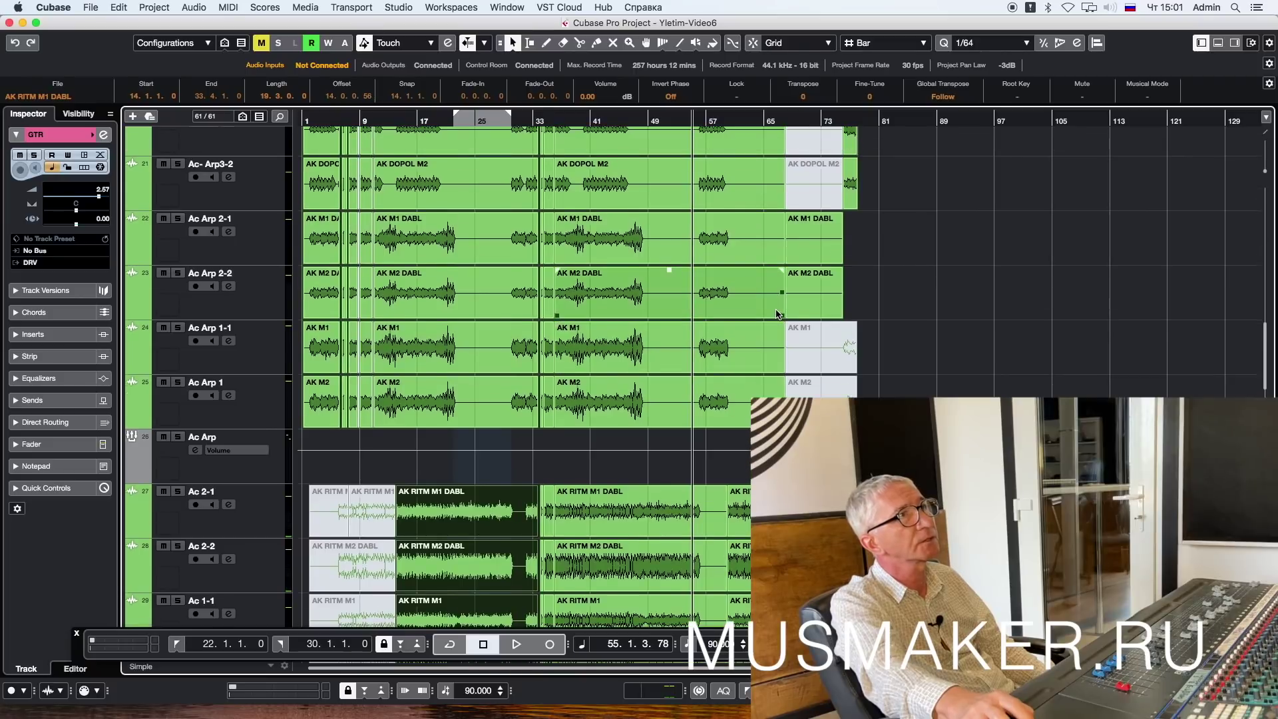
pyautogui.click(835, 117)
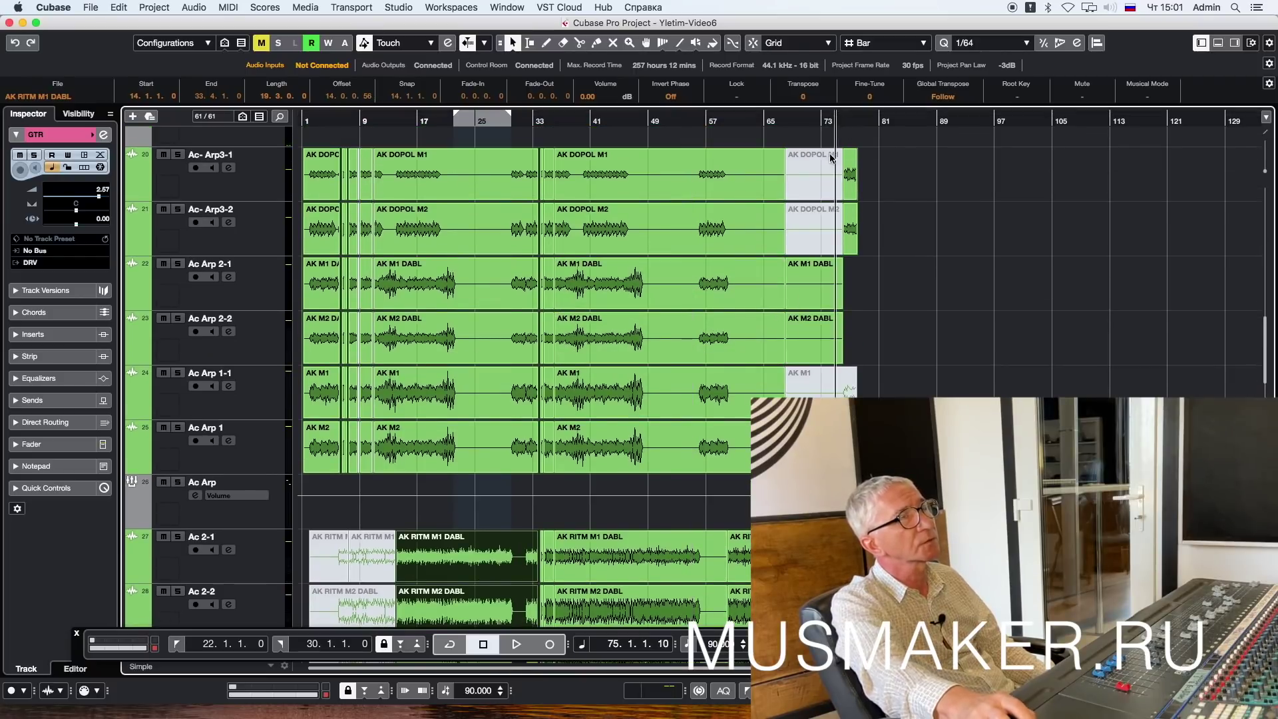
pyautogui.hscroll(2, 830, 161)
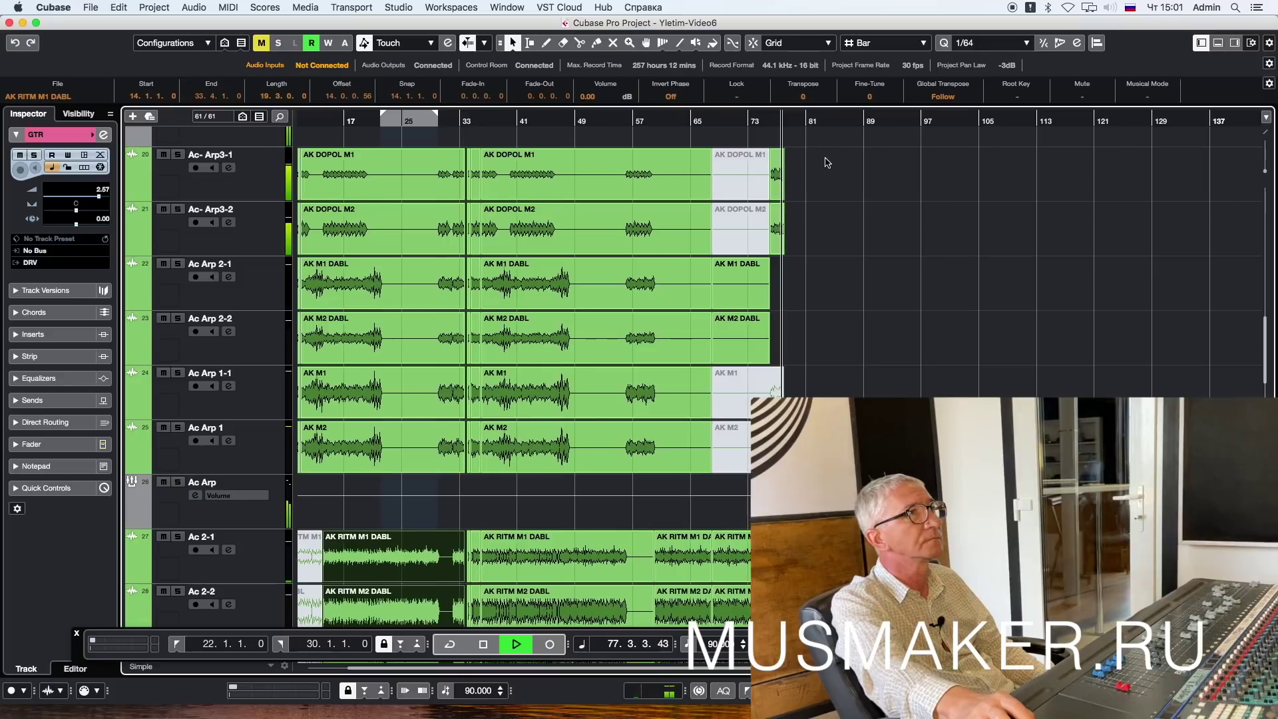
pyautogui.press('space')
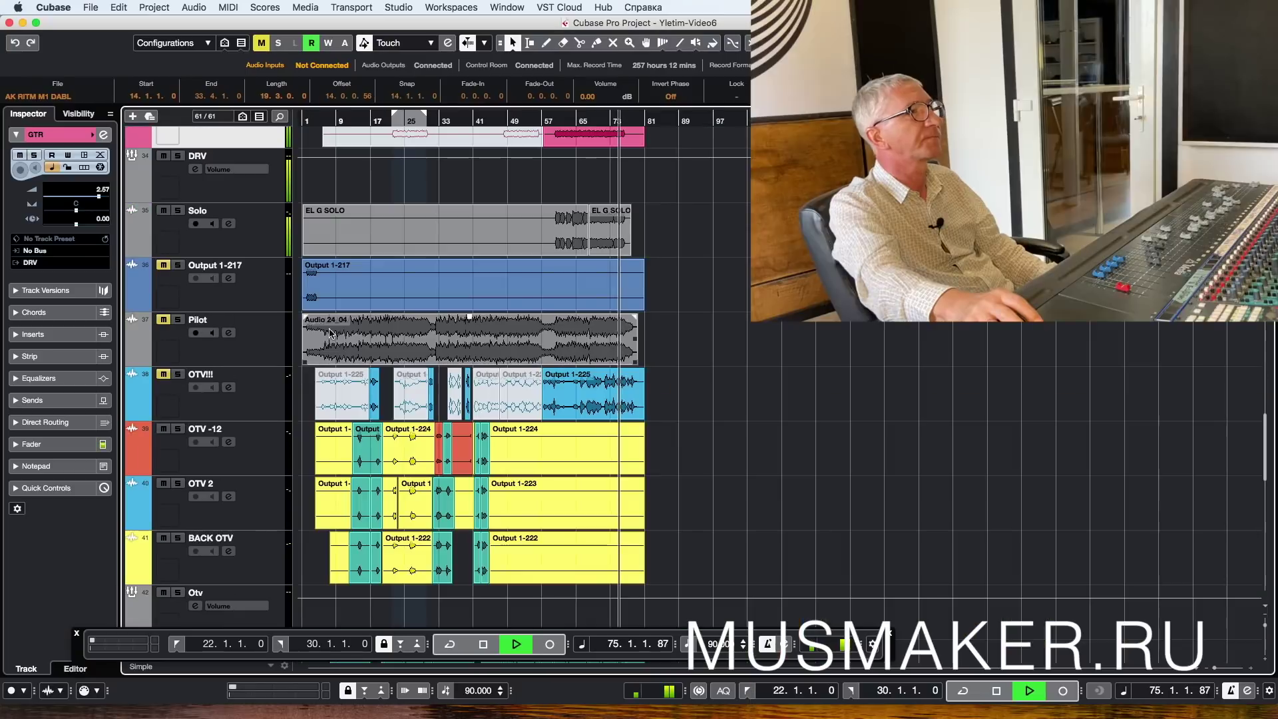
# Step: Examine the Ac-Arp3 and Ac Arp tracks while the ending plays from bar 75, and stop at bar 78
pyautogui.scroll(6, 577, 281)
pyautogui.scroll(5, 577, 281)
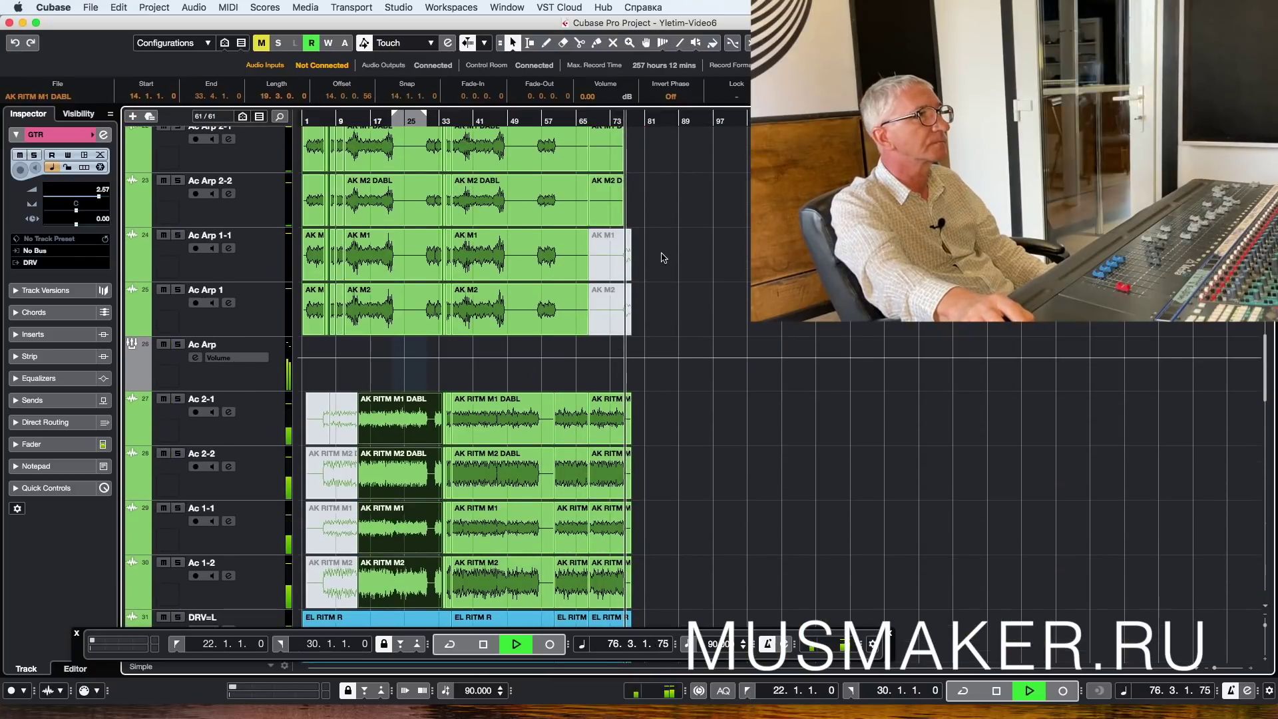
pyautogui.scroll(2, 662, 257)
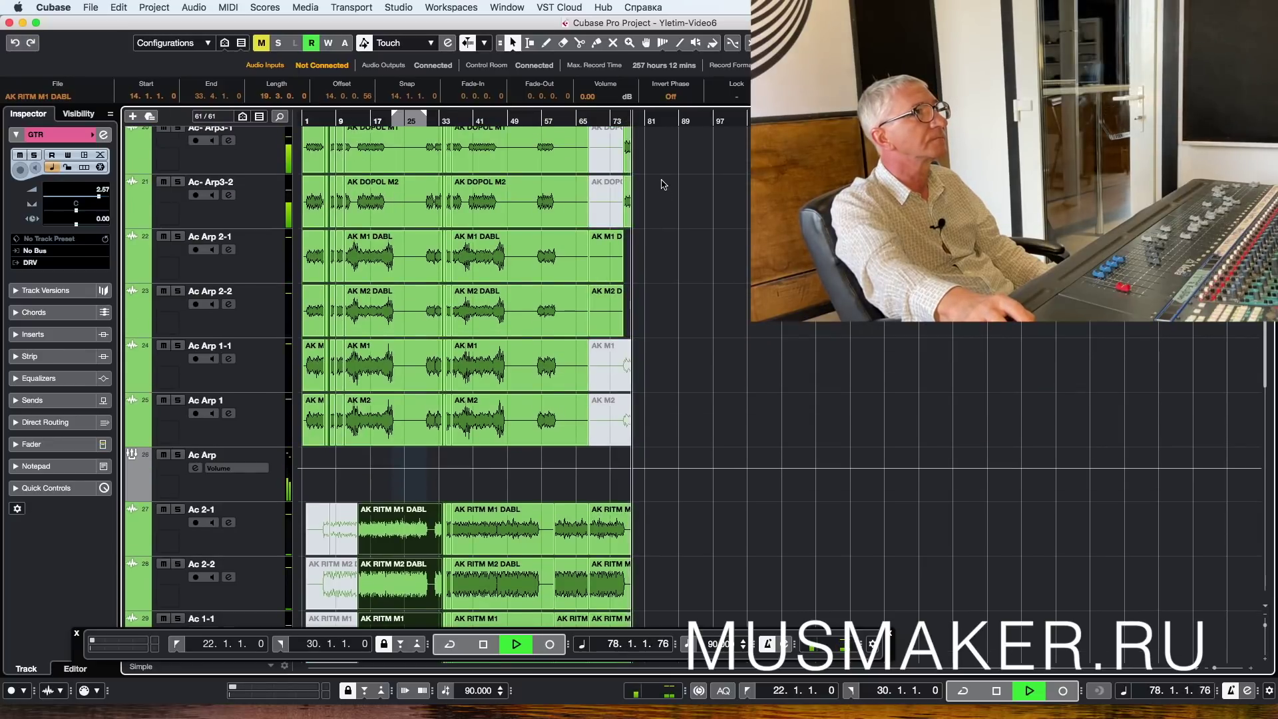
pyautogui.press('space')
# Step: Raise the volume of the closing segments at bar 76 on Ac-Arp3-1 and Ac-Arp3-2 to 6 dB and play the ending
pyautogui.moveTo(649, 149); pyautogui.dragTo(626, 210)
pyautogui.click(520, 156)
pyautogui.press('h')
pyautogui.press('h')
pyautogui.press('h')
pyautogui.press('h')
pyautogui.press('h')
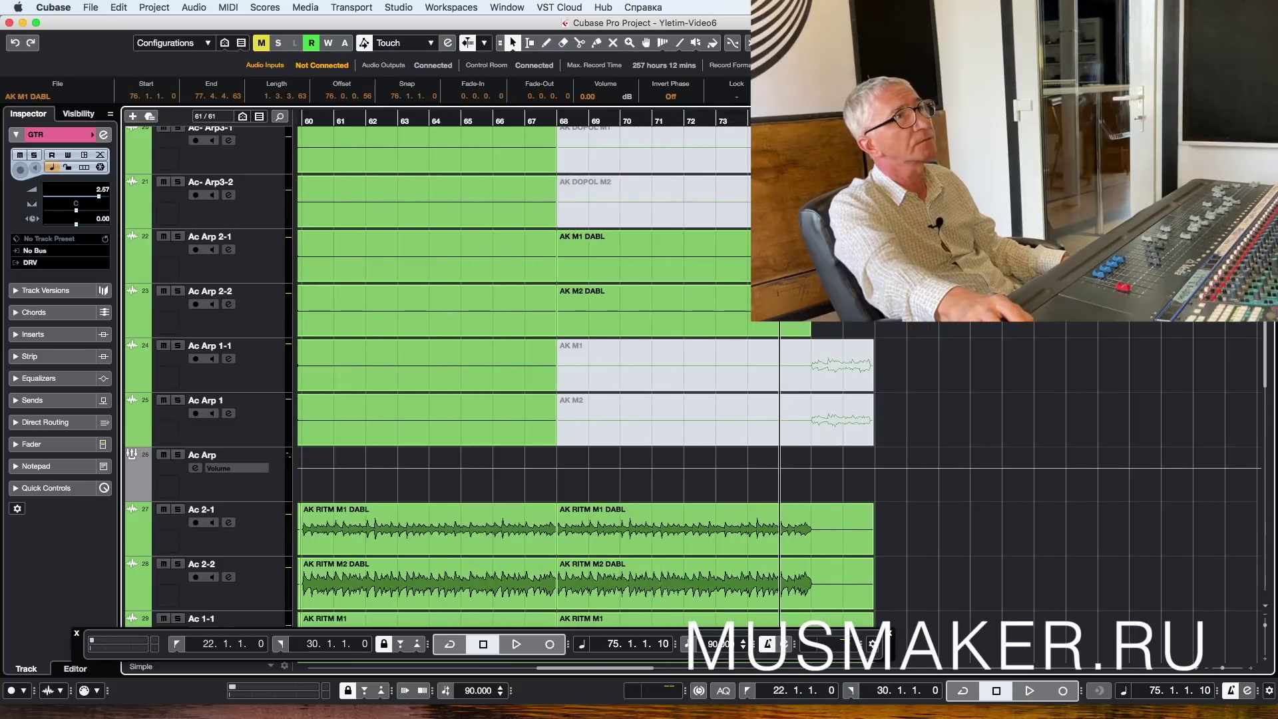
pyautogui.press('h')
pyautogui.press('h')
pyautogui.press('h')
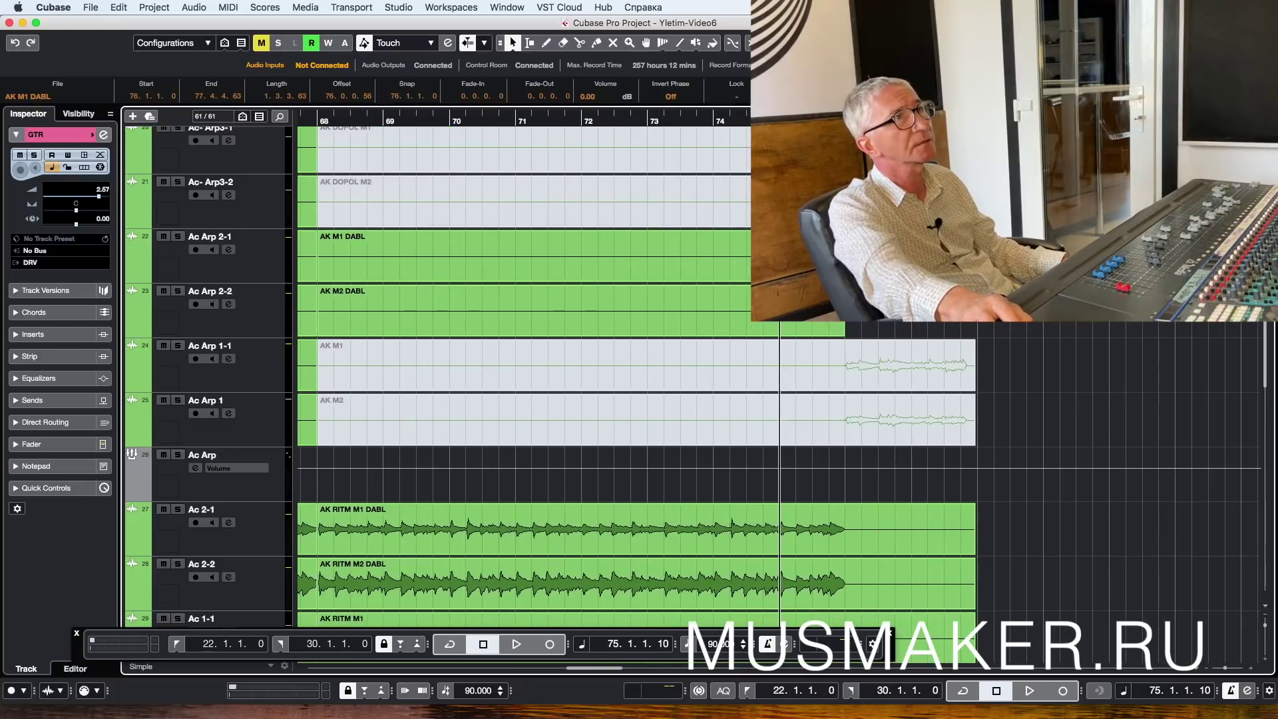
pyautogui.click(243, 169)
pyautogui.click(246, 215)
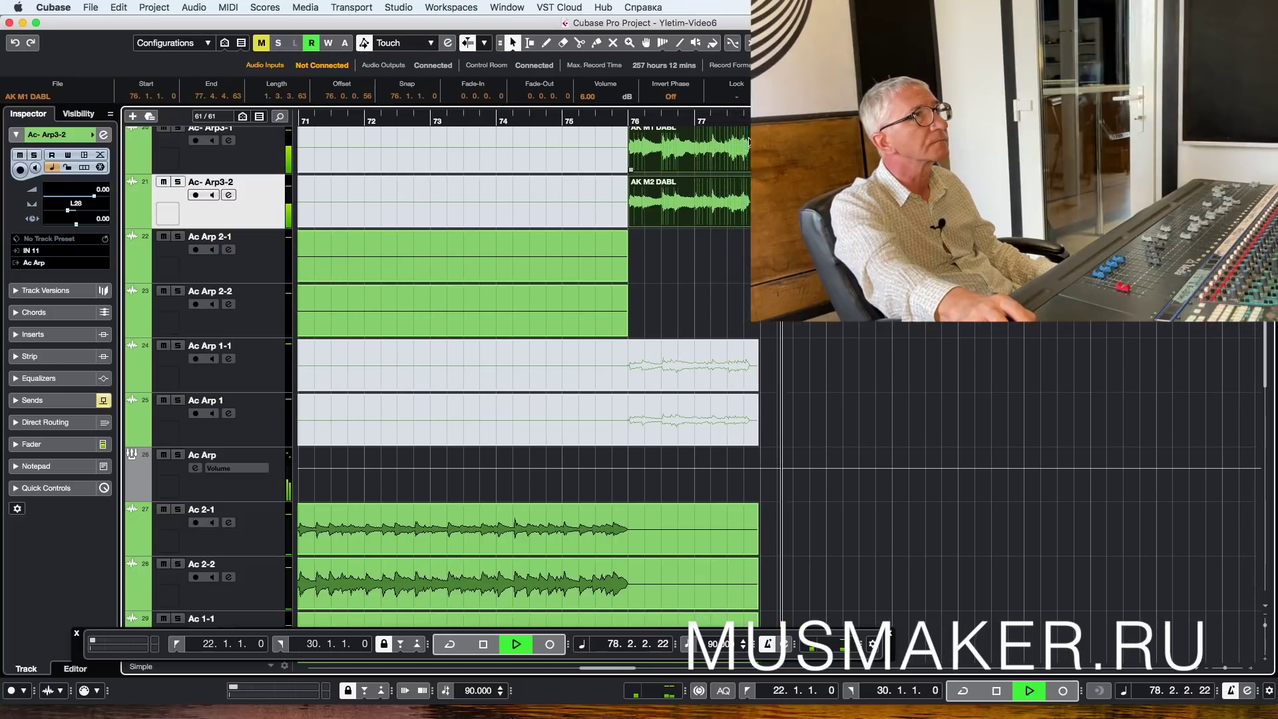
pyautogui.click(727, 120)
pyautogui.press('space')
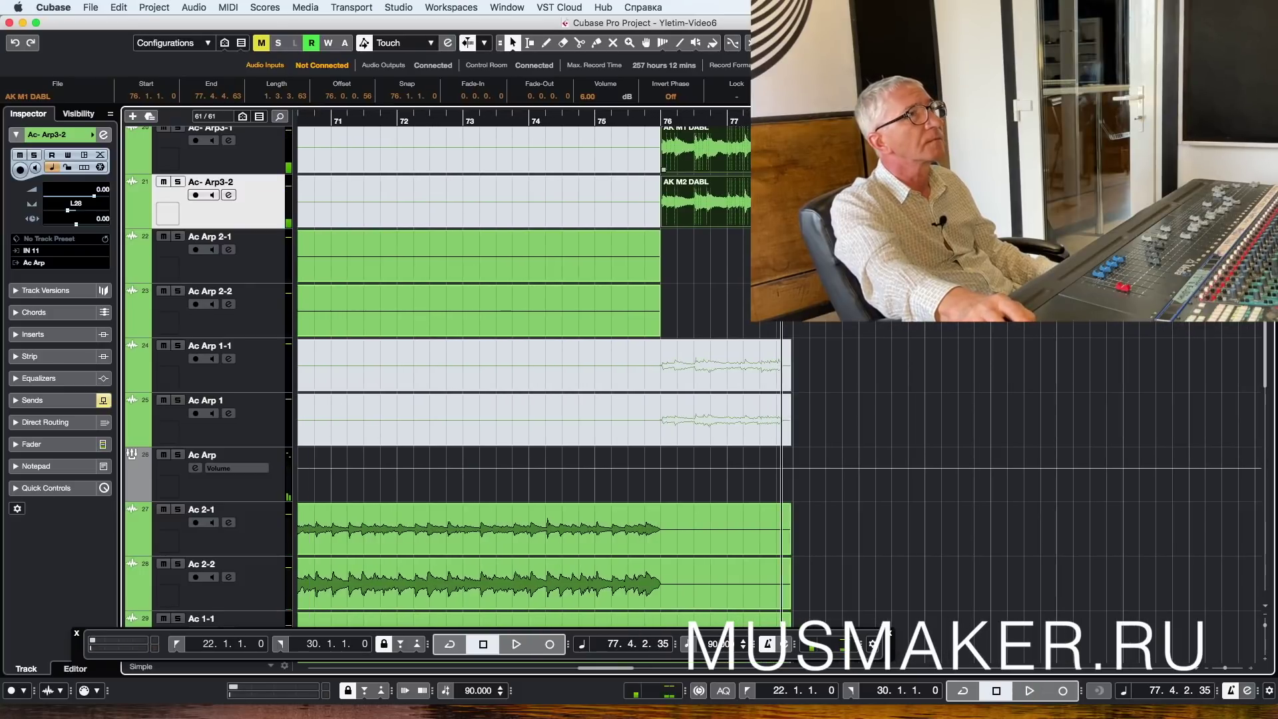
# Step: Give the final GTR FX segment at bar 76 a short fade-out of 0.0.0.97 and play the ending to check it
pyautogui.scroll(-9, 762, 183)
pyautogui.scroll(-12, 466, 373)
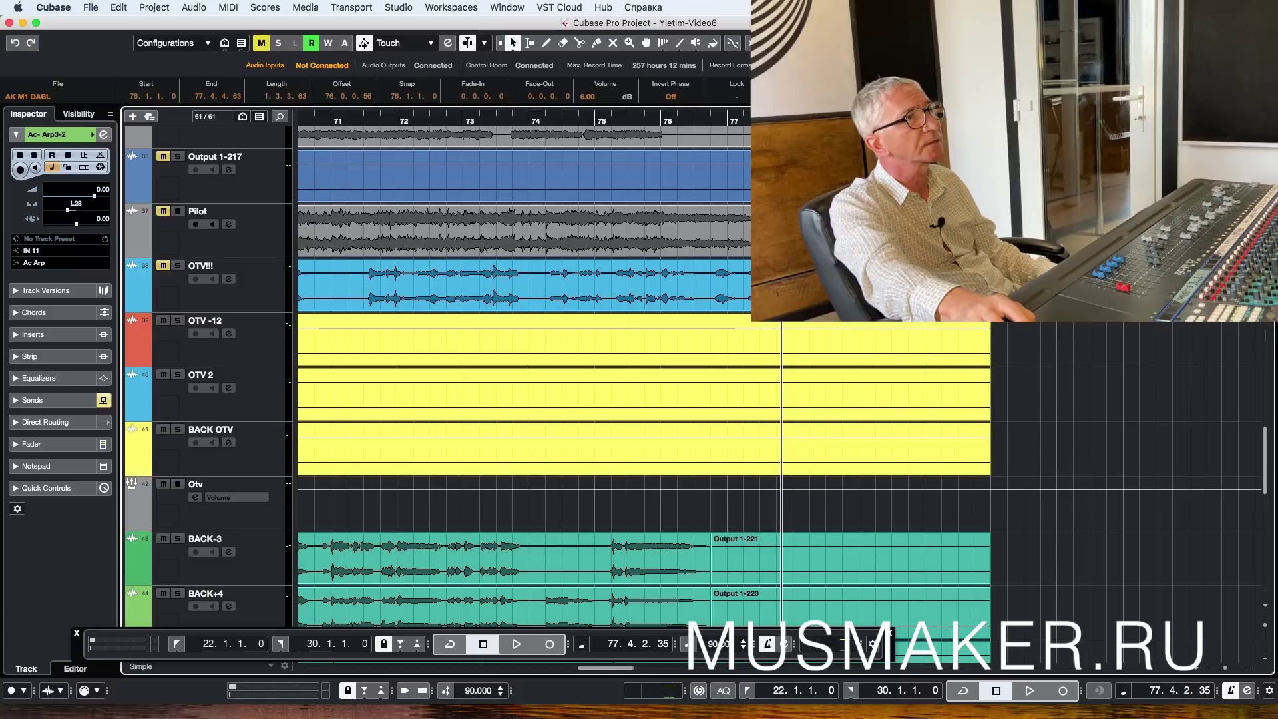
pyautogui.scroll(-4, 466, 372)
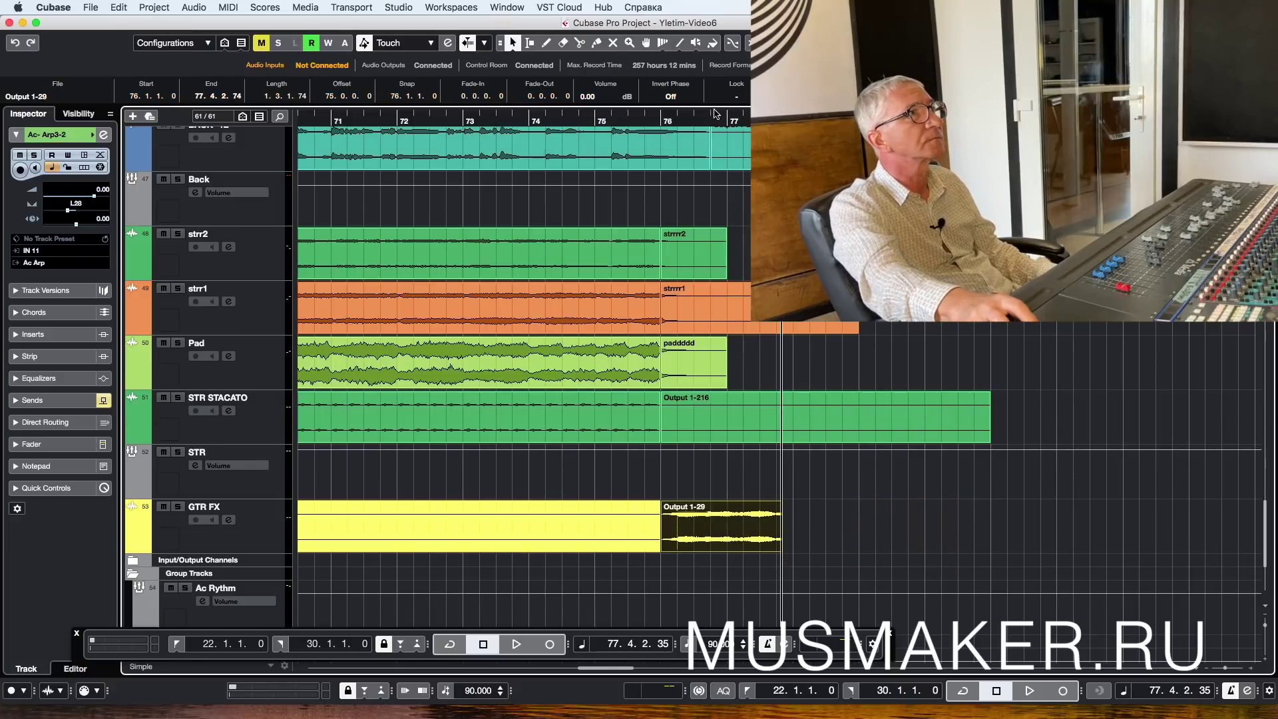
pyautogui.press('space')
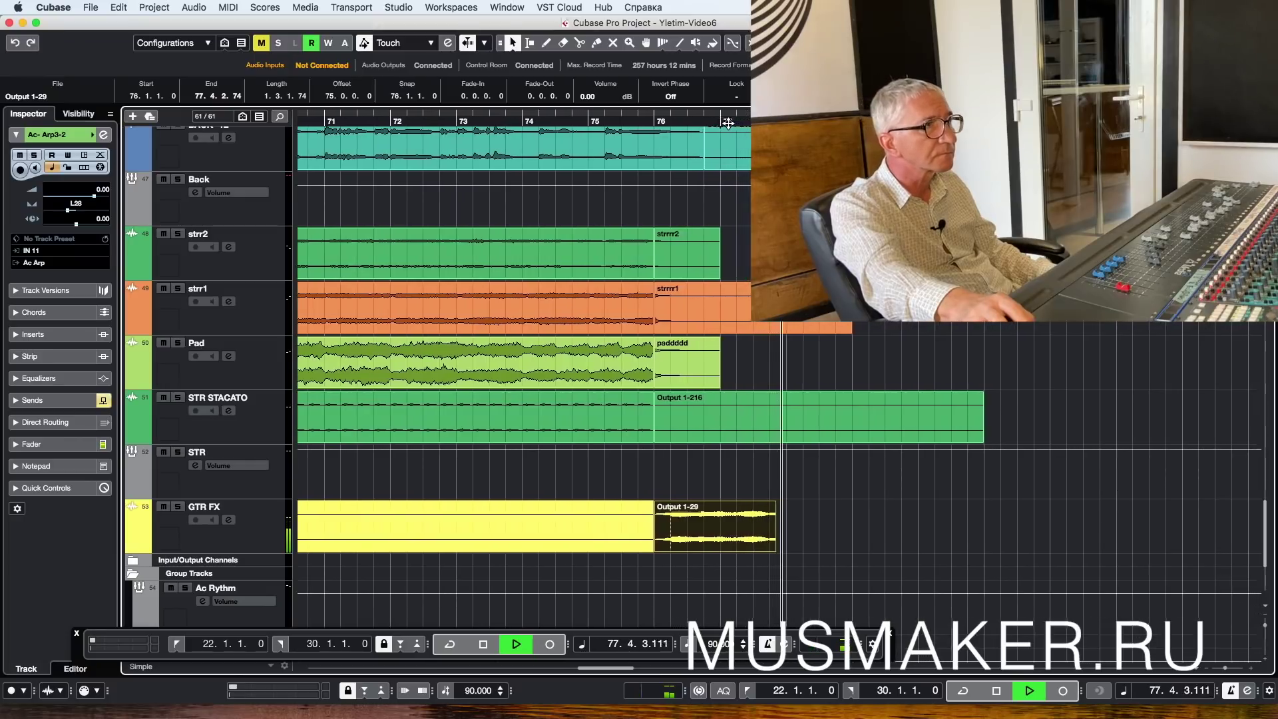
pyautogui.press('space')
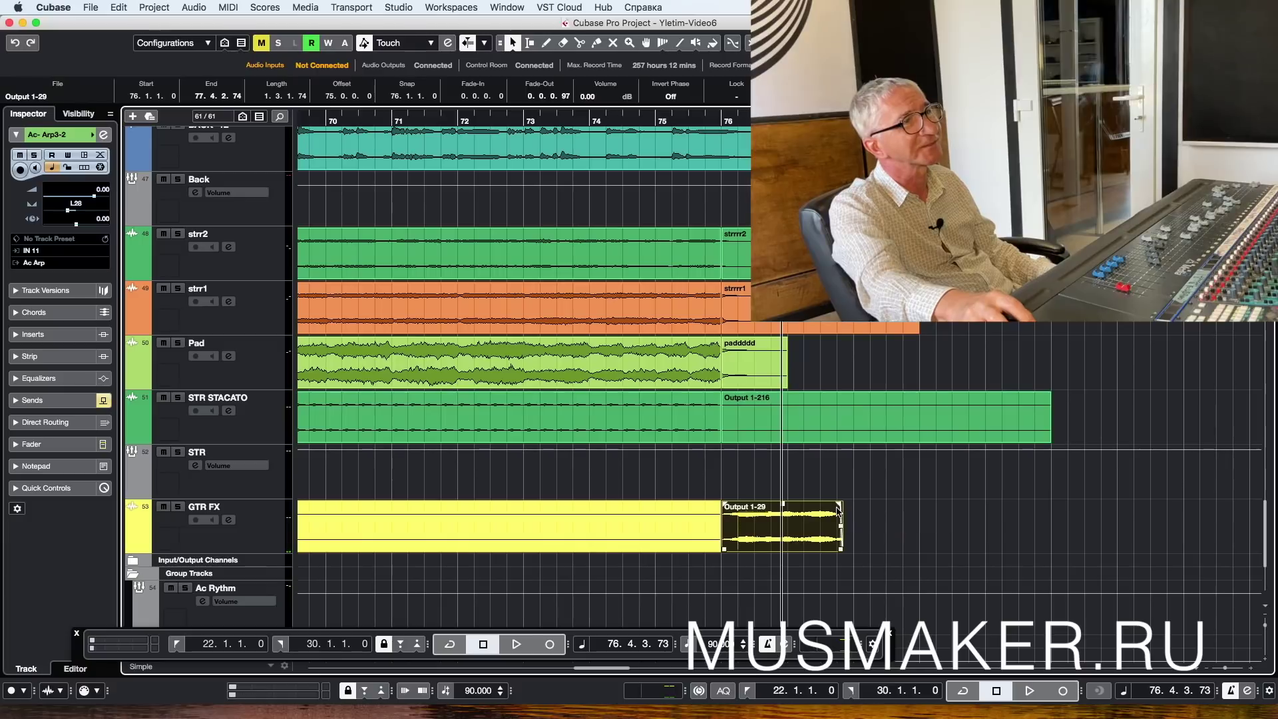
pyautogui.press('space')
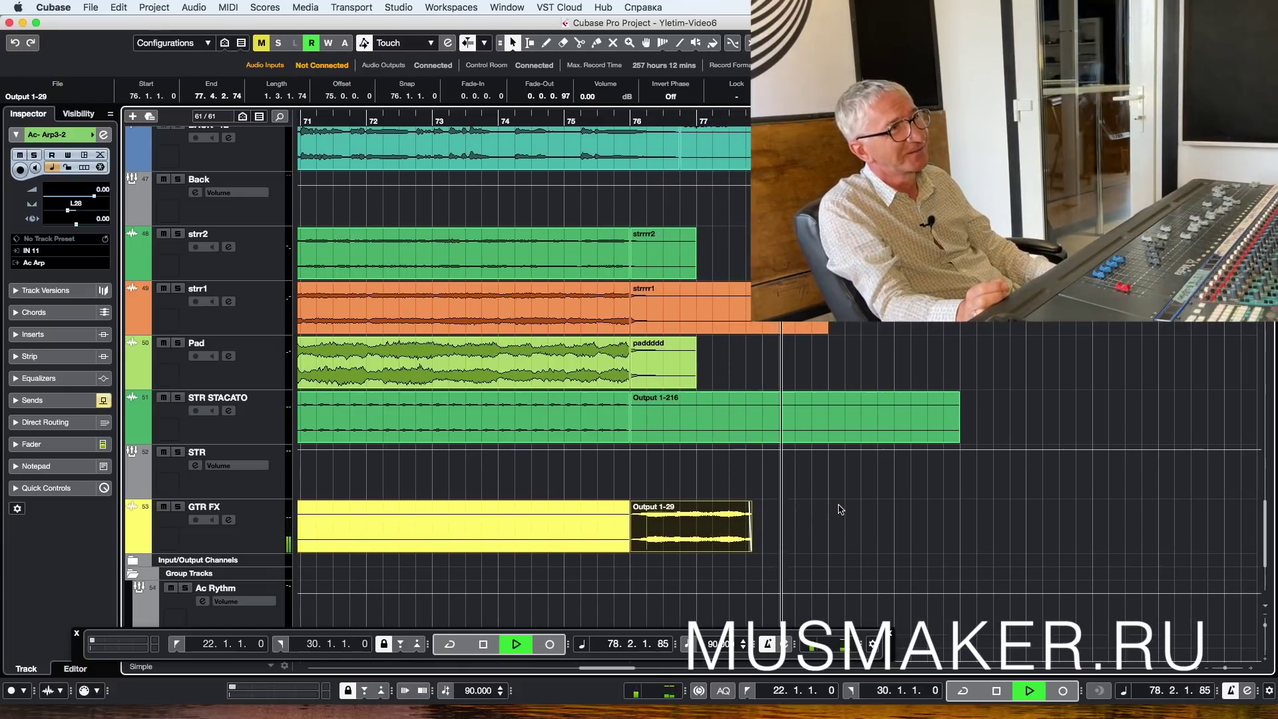
pyautogui.press('space')
pyautogui.press('space')
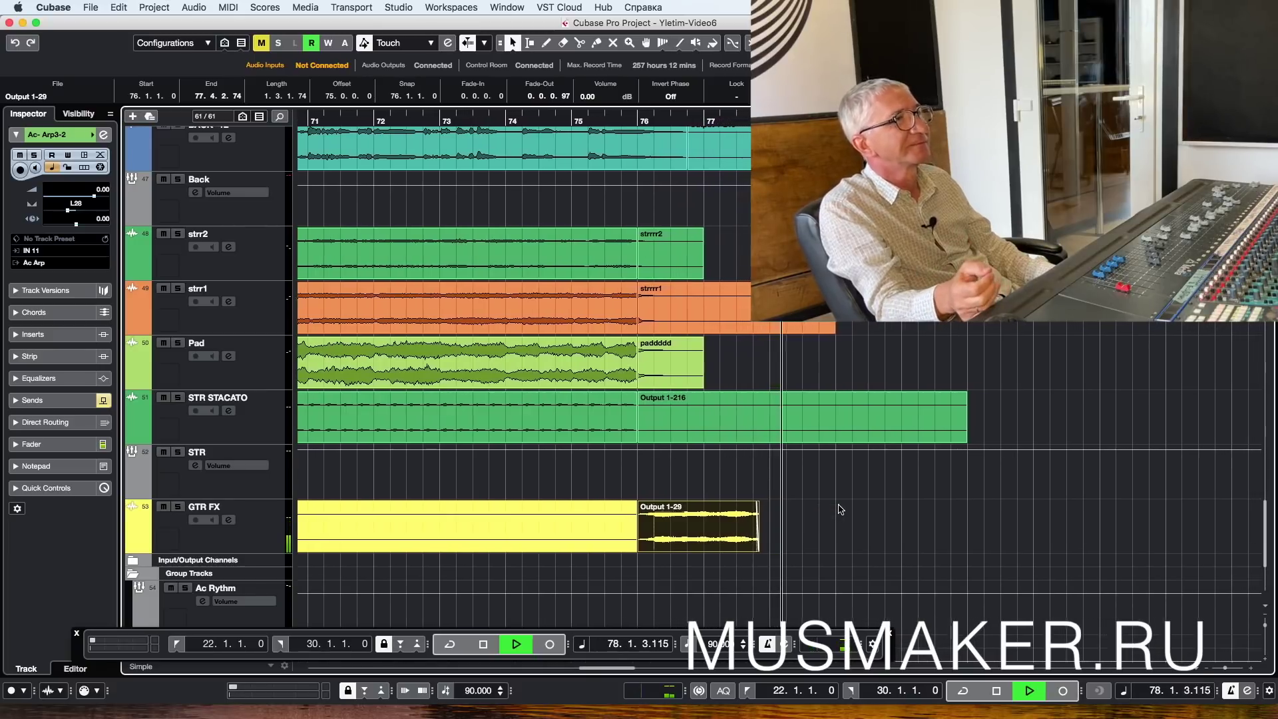
pyautogui.press('space')
# Step: Examine the whole arrangement across the tracks and play the transition from 56.2.4.68 into the final section
pyautogui.press('g')
pyautogui.press('g')
pyautogui.press('g')
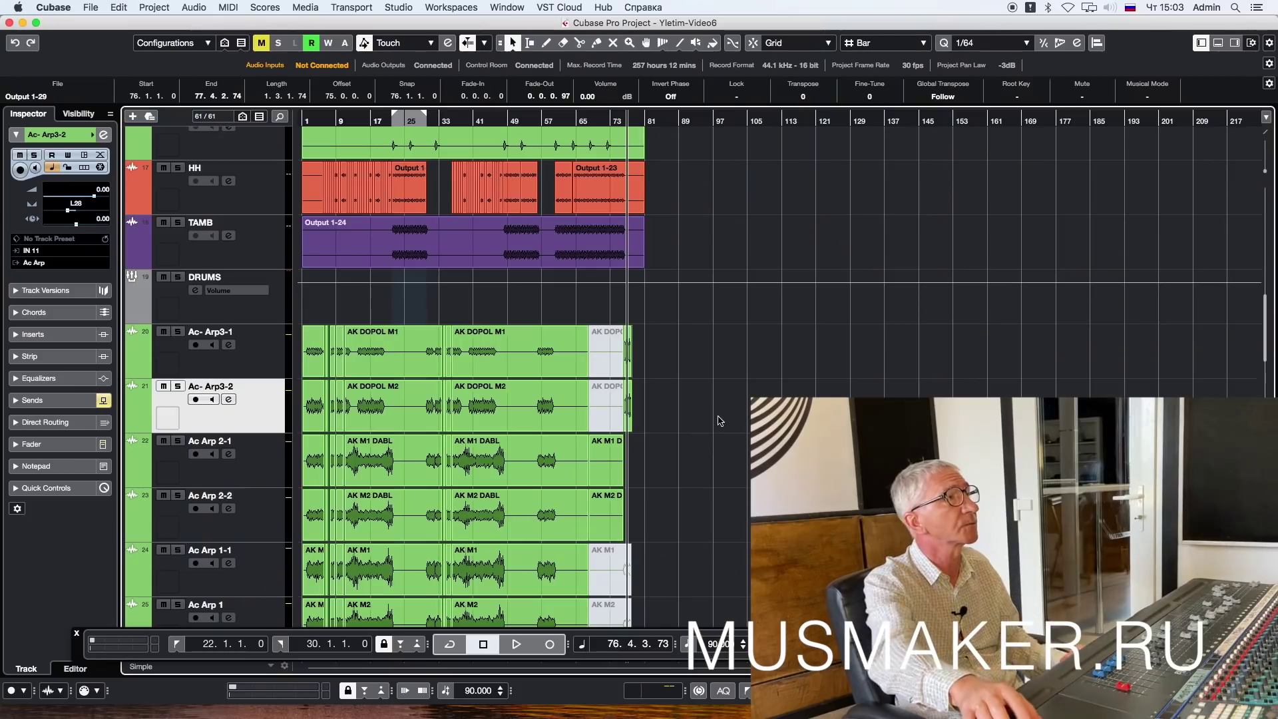
pyautogui.scroll(5, 712, 425)
pyautogui.scroll(-3, 698, 436)
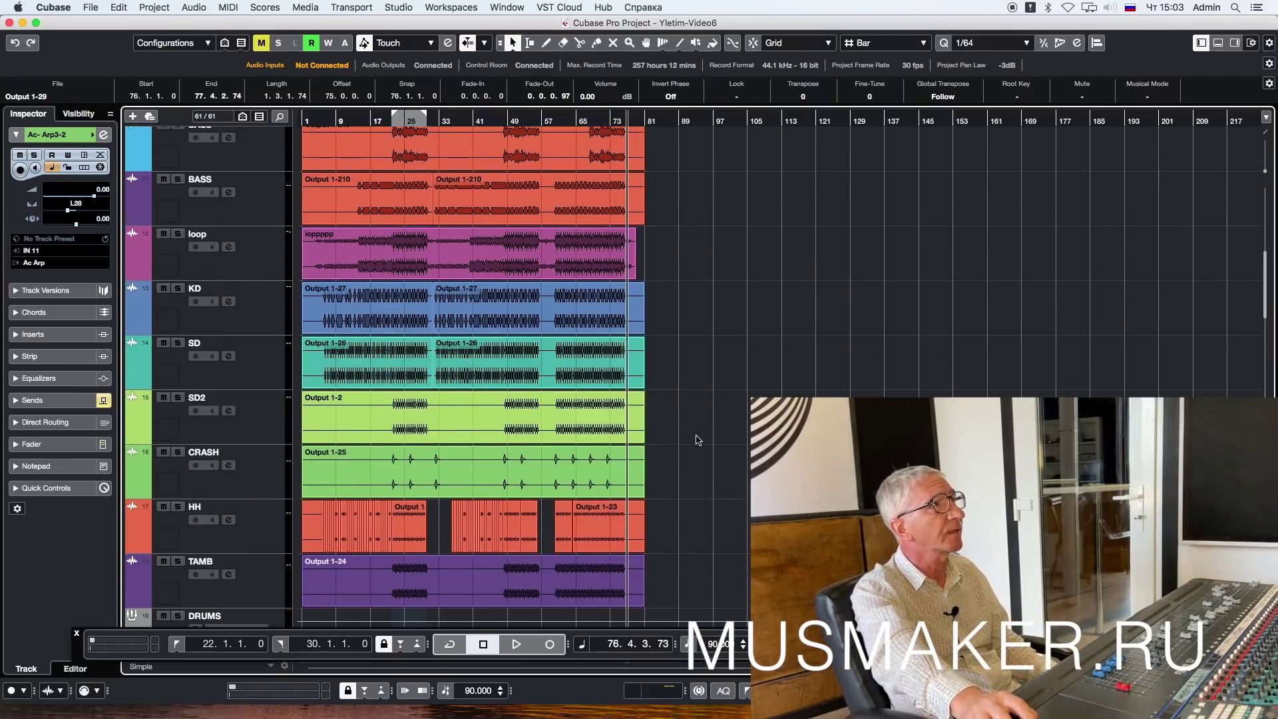
pyautogui.scroll(-15, 698, 439)
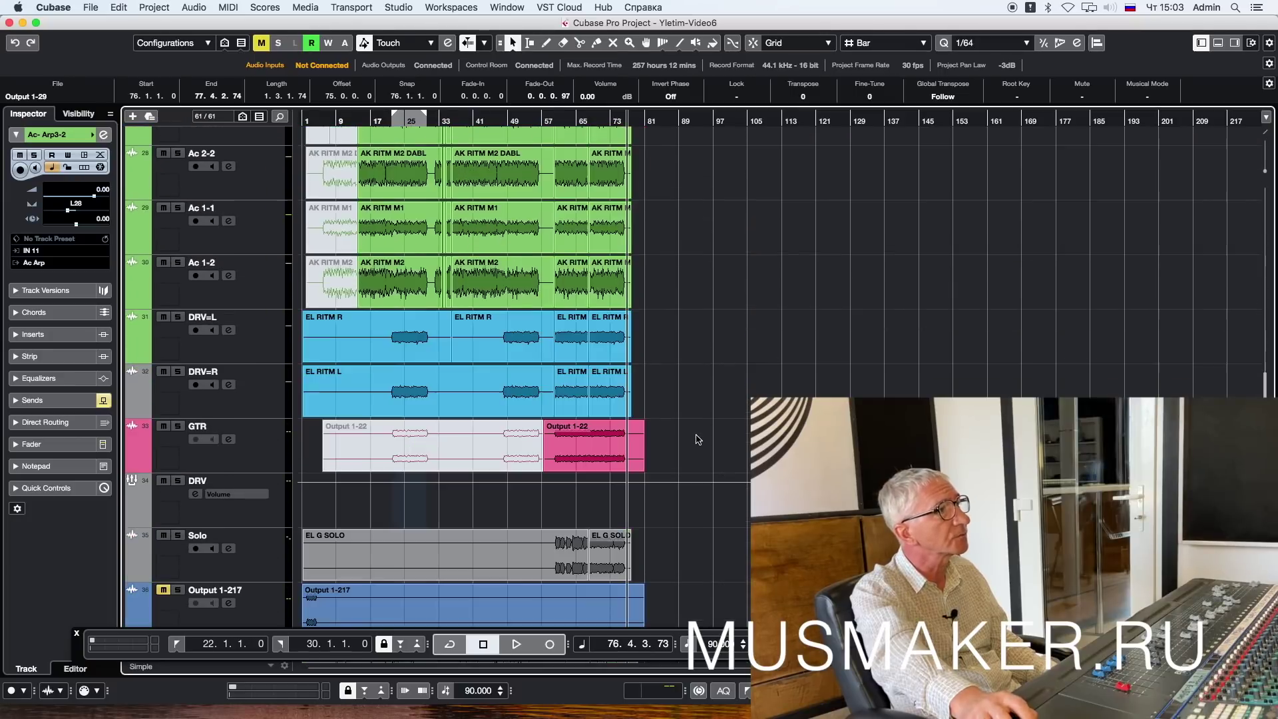
pyautogui.scroll(-2, 698, 439)
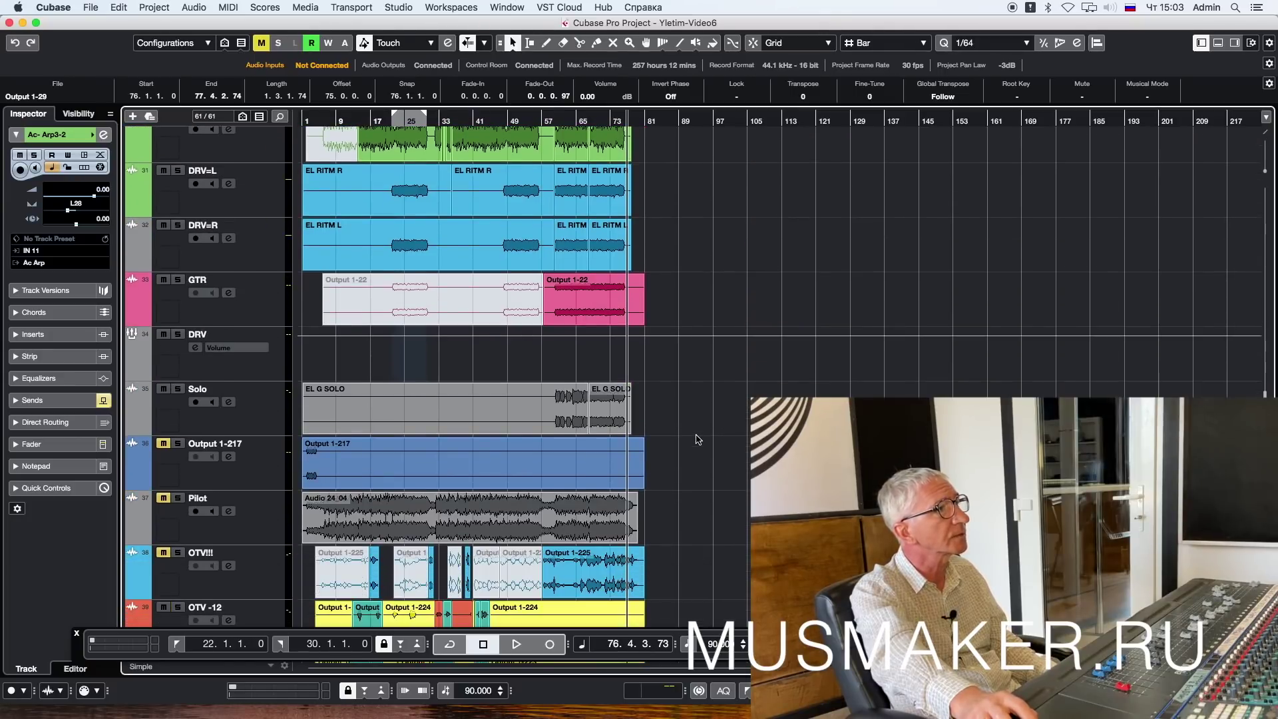
pyautogui.moveTo(539, 121); pyautogui.dragTo(546, 169)
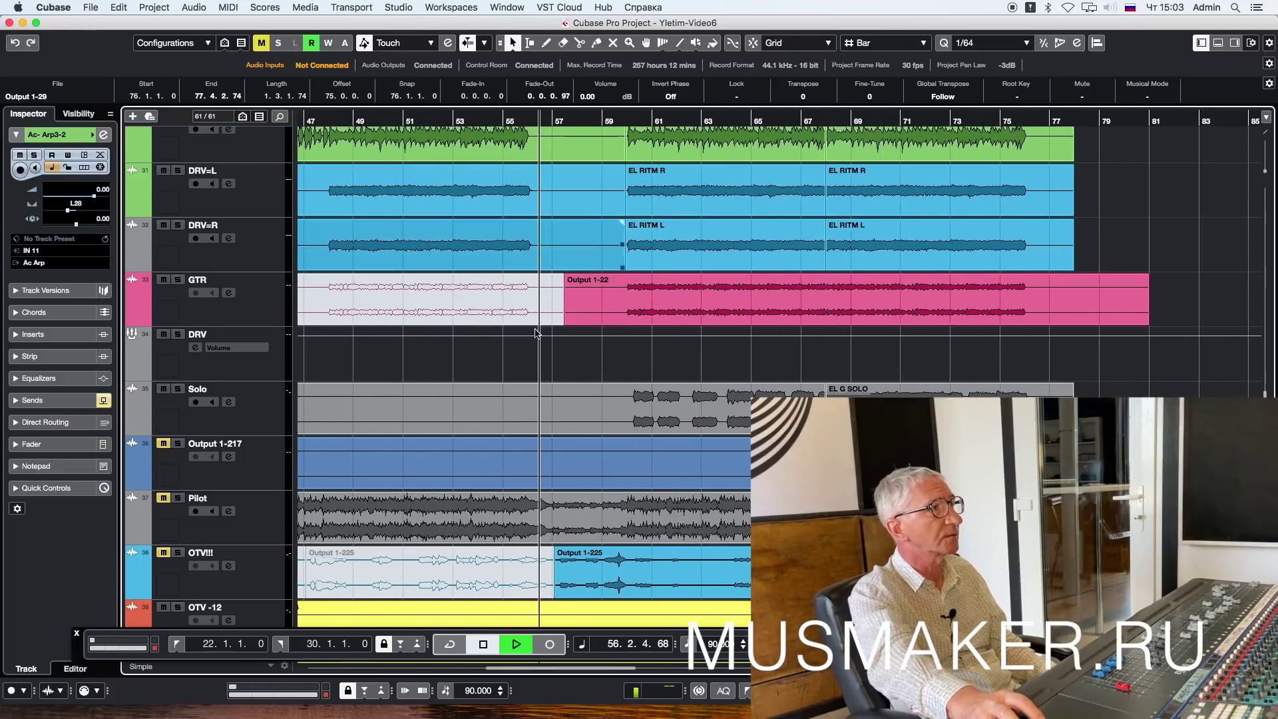
pyautogui.press('space')
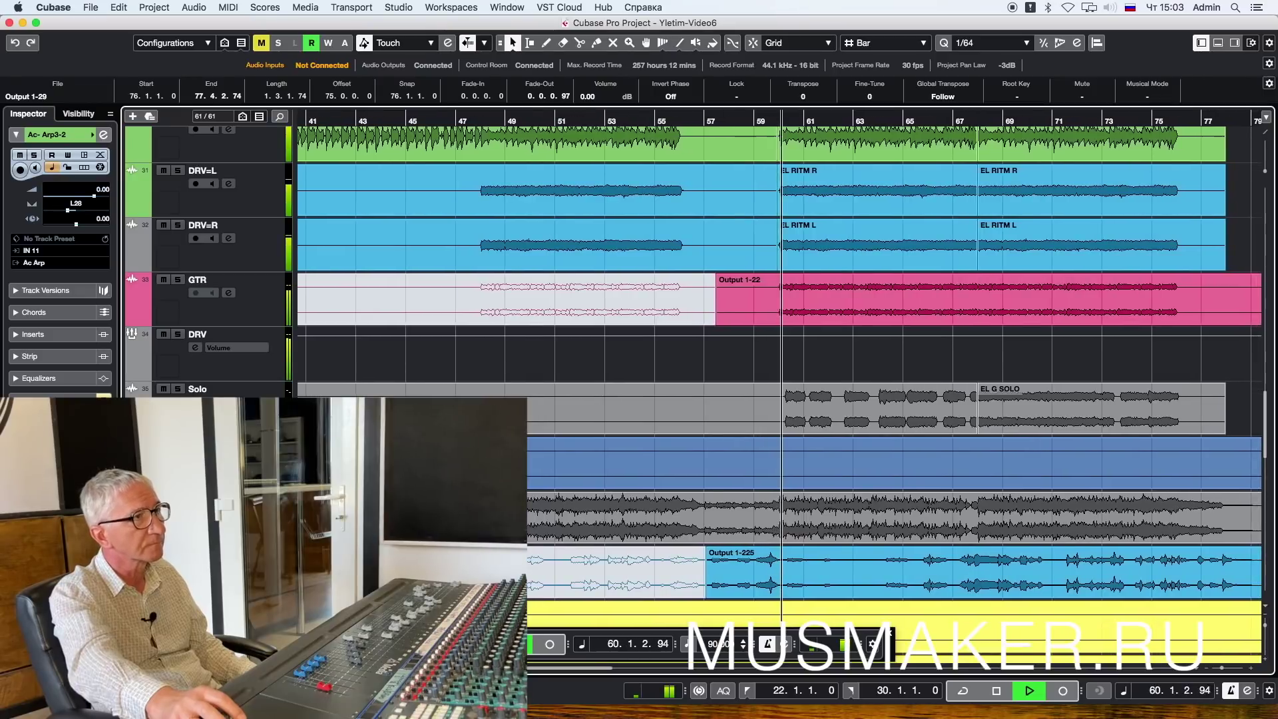
# Step: Set the OTV!!! track's volume to 6.02 and replay the transition from 56.2.4.68
pyautogui.press('space')
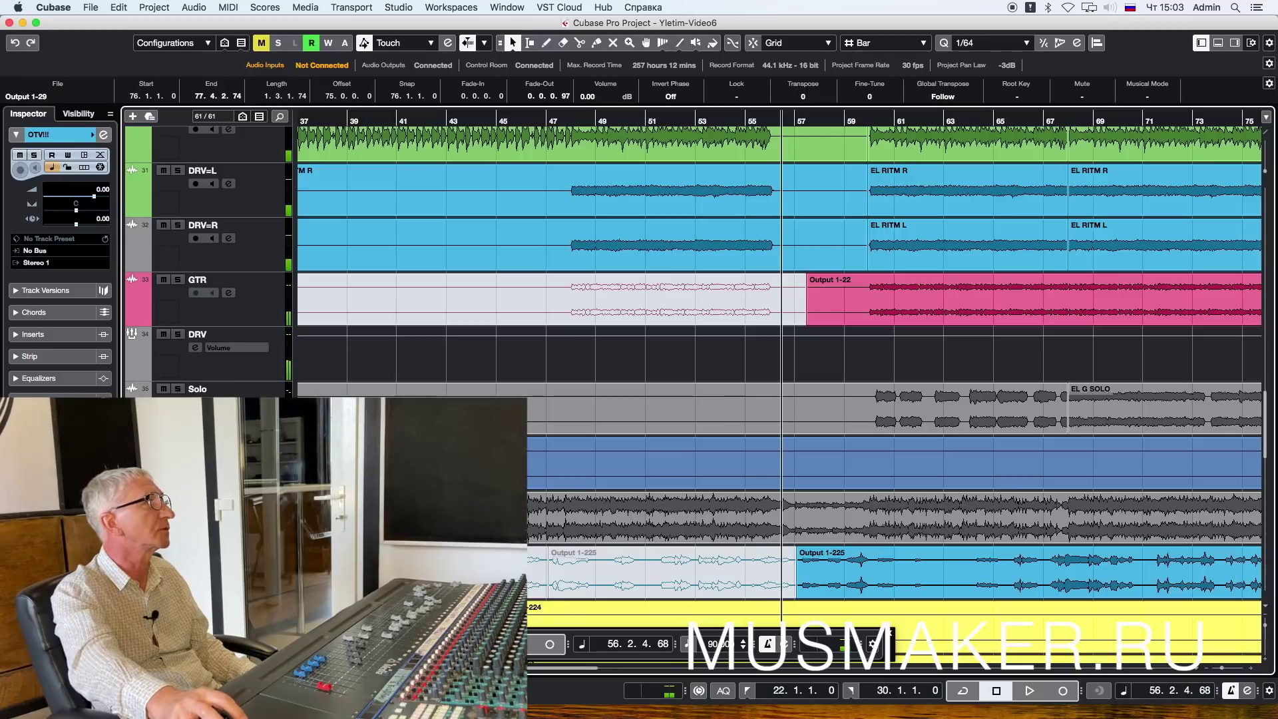
pyautogui.moveTo(95, 201); pyautogui.dragTo(97, 200)
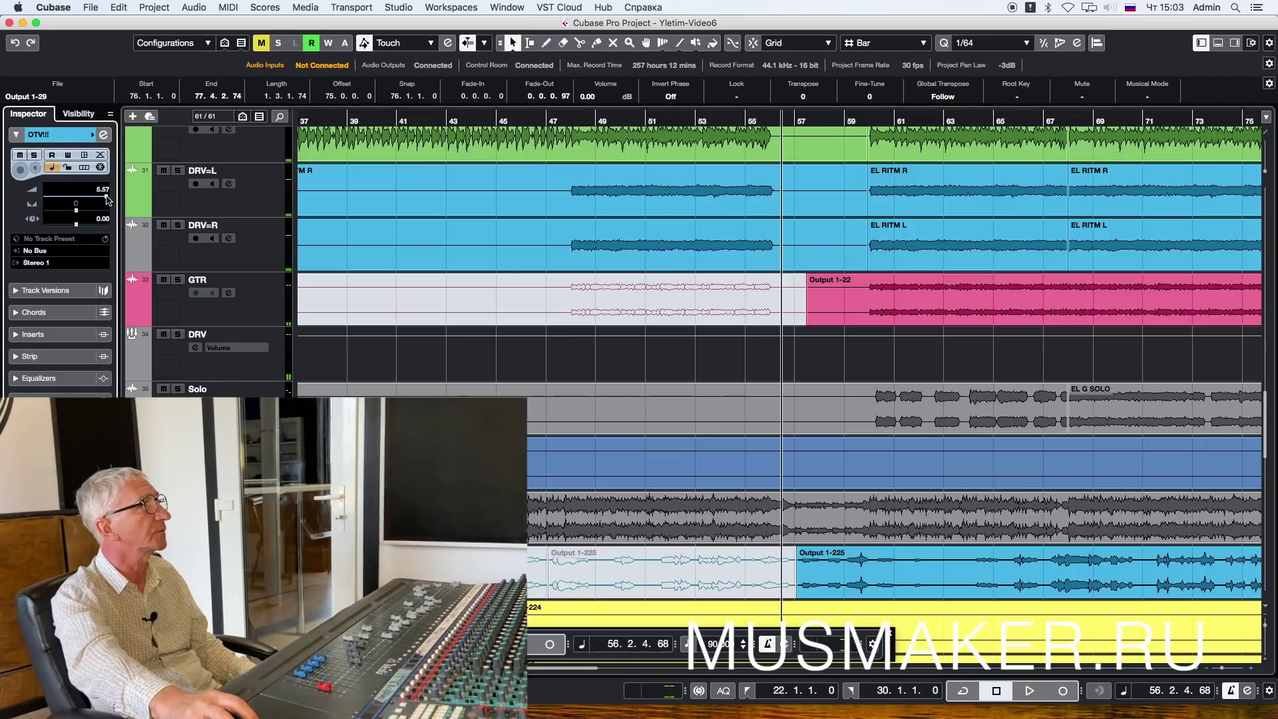
pyautogui.press('space')
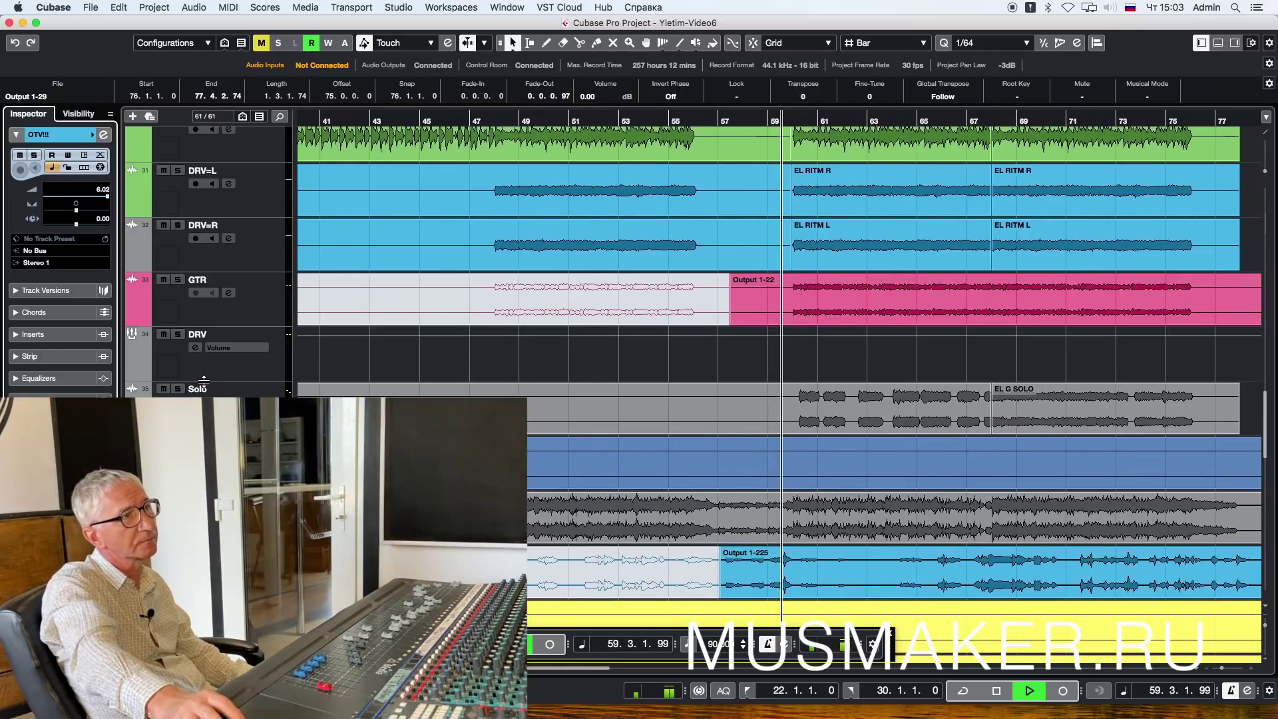
pyautogui.press('space')
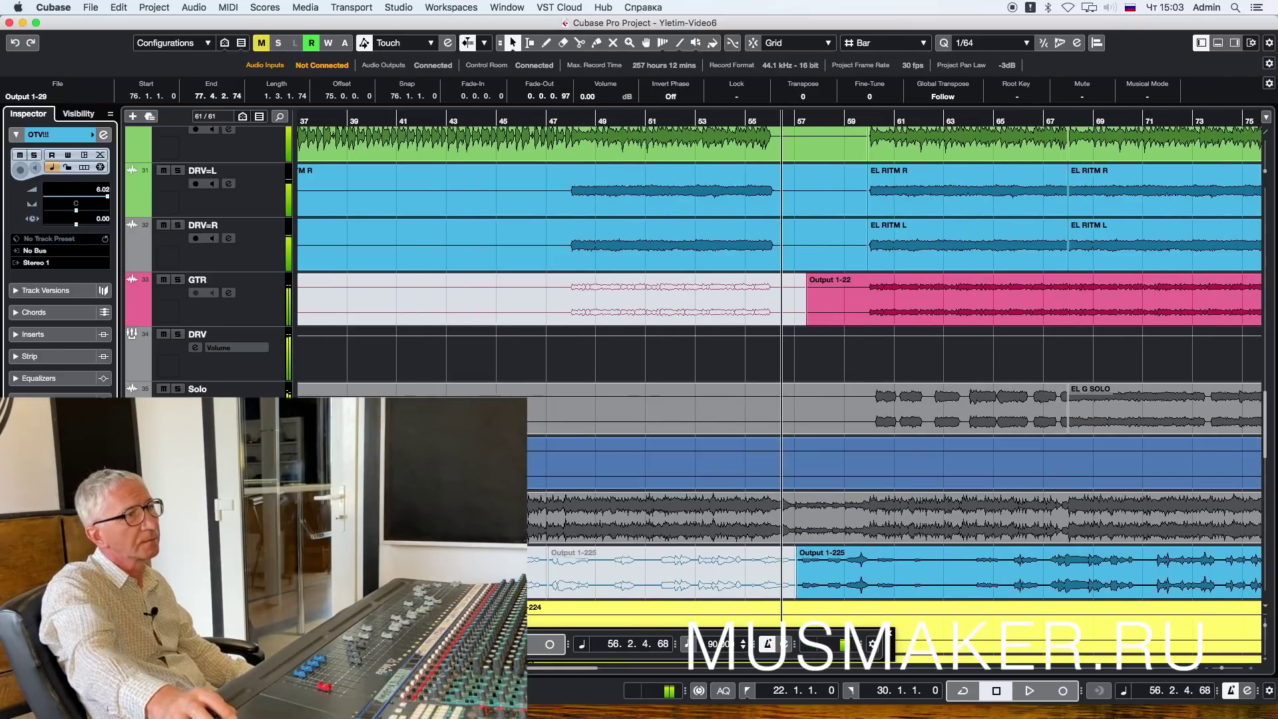
# Step: Cut a gap in the Output 1-225 segment on OTV!!!, starting its second part at 61.1.4.14, and play the passage
pyautogui.press('space')
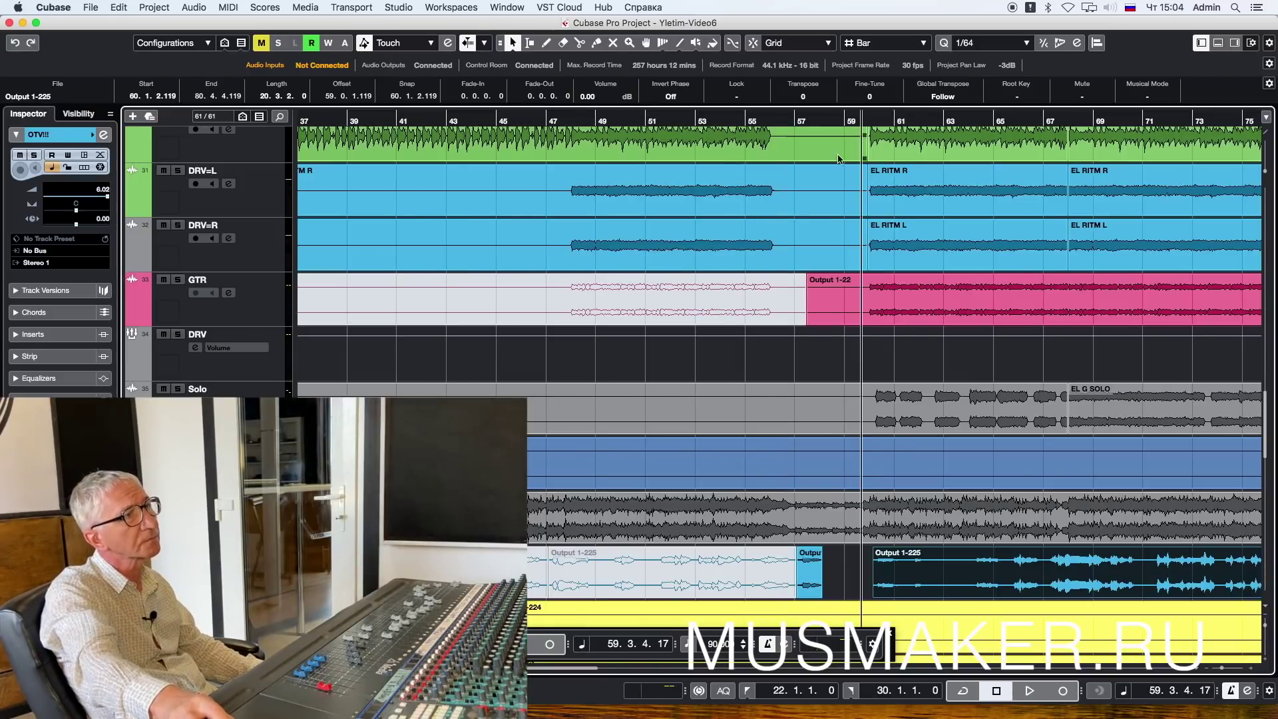
pyautogui.press('s')
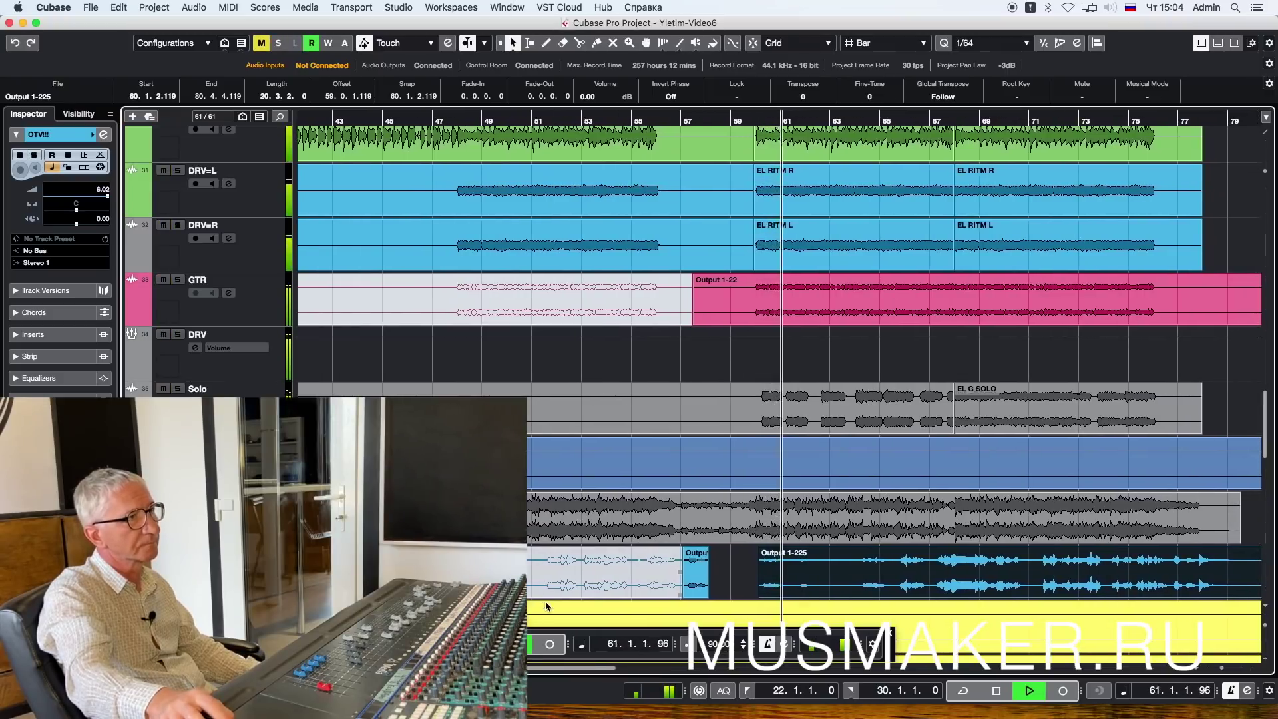
pyautogui.press('space')
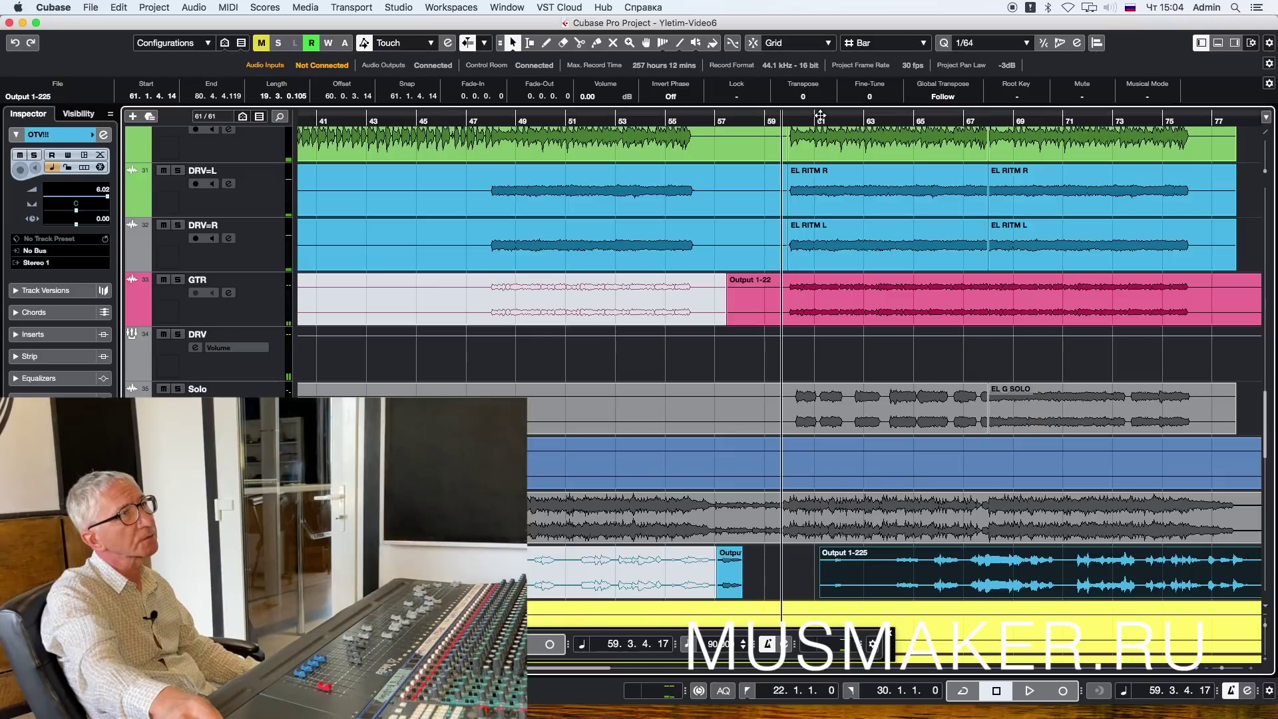
pyautogui.press('space')
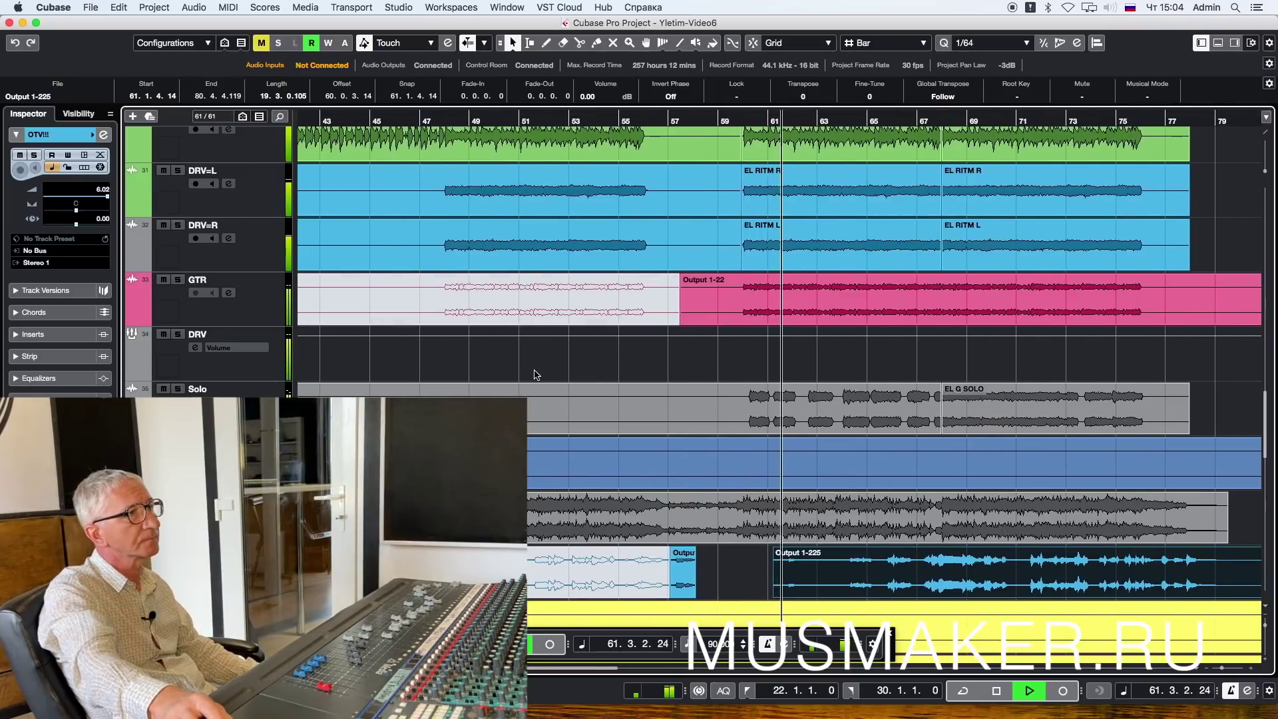
# Step: Trim the start of the second Output 1-225 segment on OTV!!! to 65.2.4.77 during playback
pyautogui.click(752, 589)
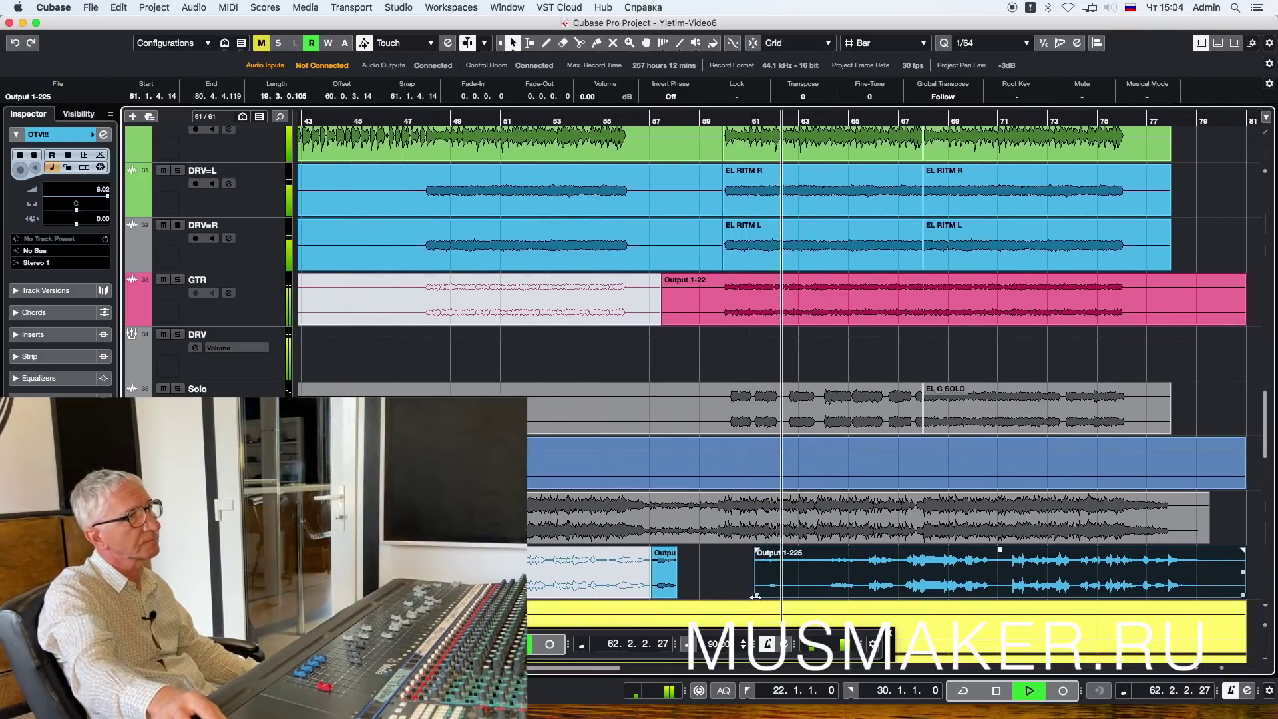
pyautogui.press('f')
pyautogui.moveTo(739, 594); pyautogui.dragTo(792, 593)
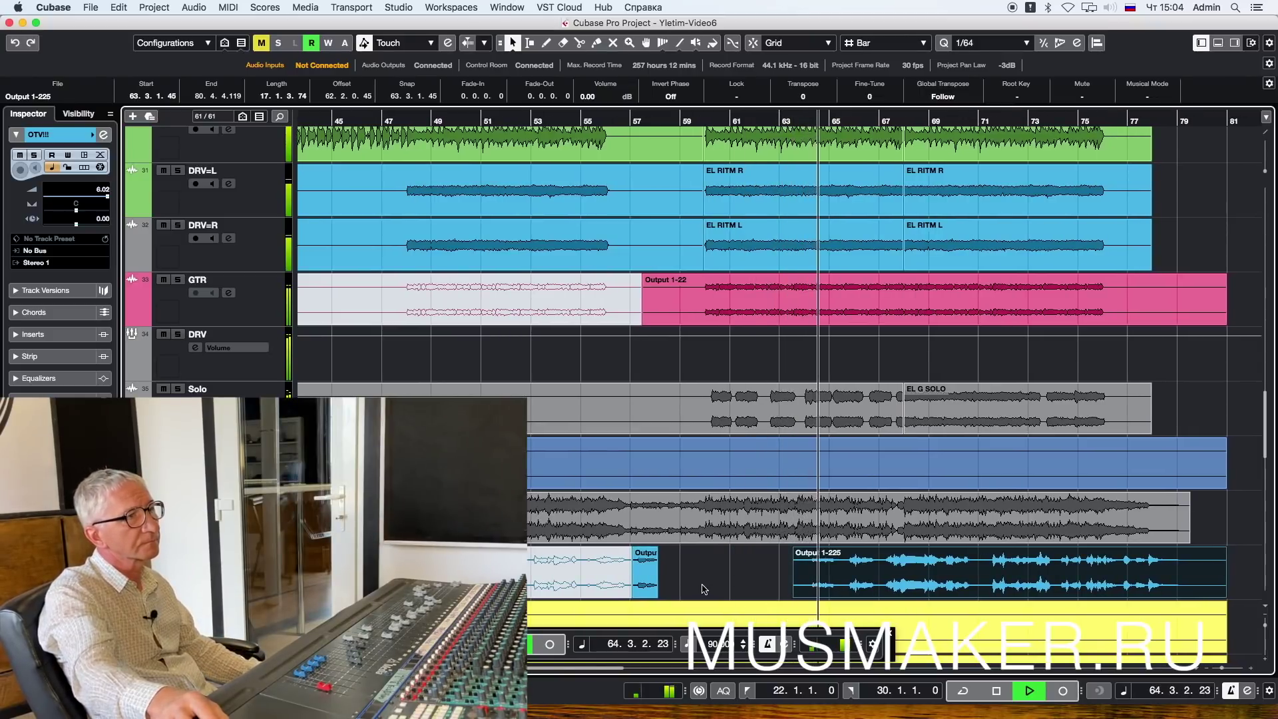
pyautogui.moveTo(796, 594); pyautogui.dragTo(840, 593)
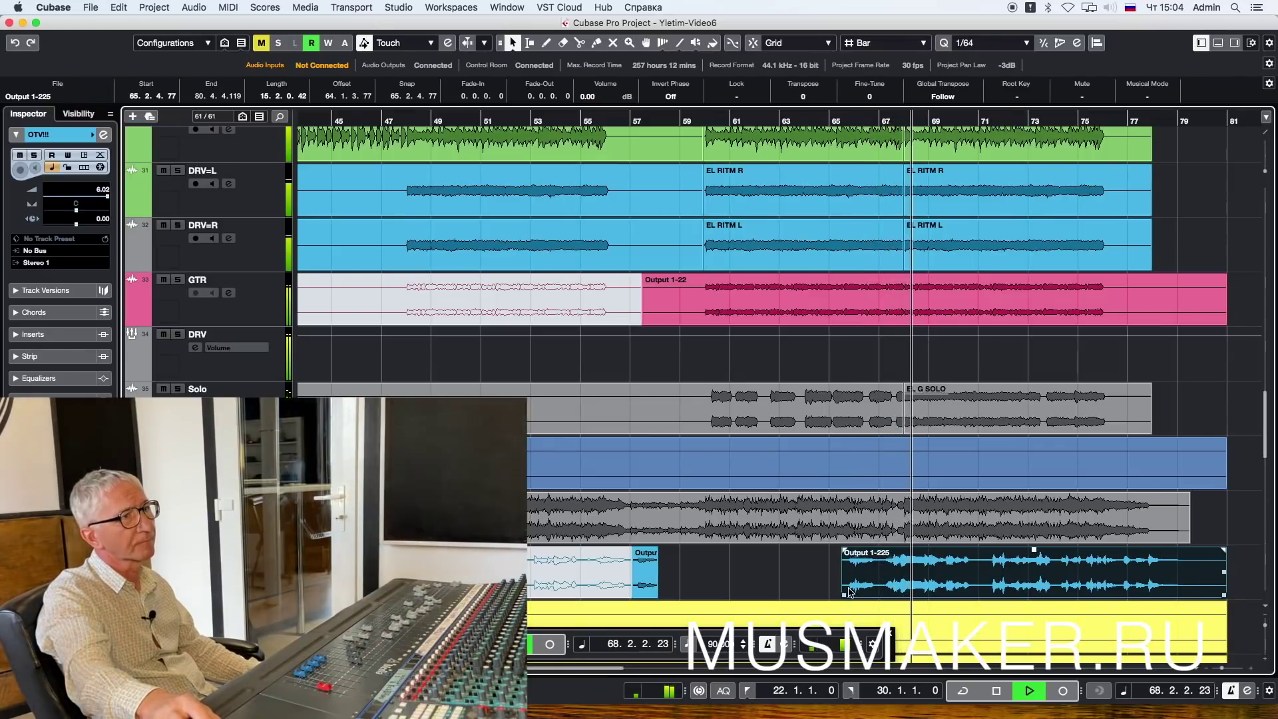
# Step: Trim the start of the second Output 1-225 segment on OTV!!! to 67.1.3.23 and play from 66.3.3.6
pyautogui.press('space')
pyautogui.moveTo(844, 594); pyautogui.dragTo(882, 595)
pyautogui.click(855, 118)
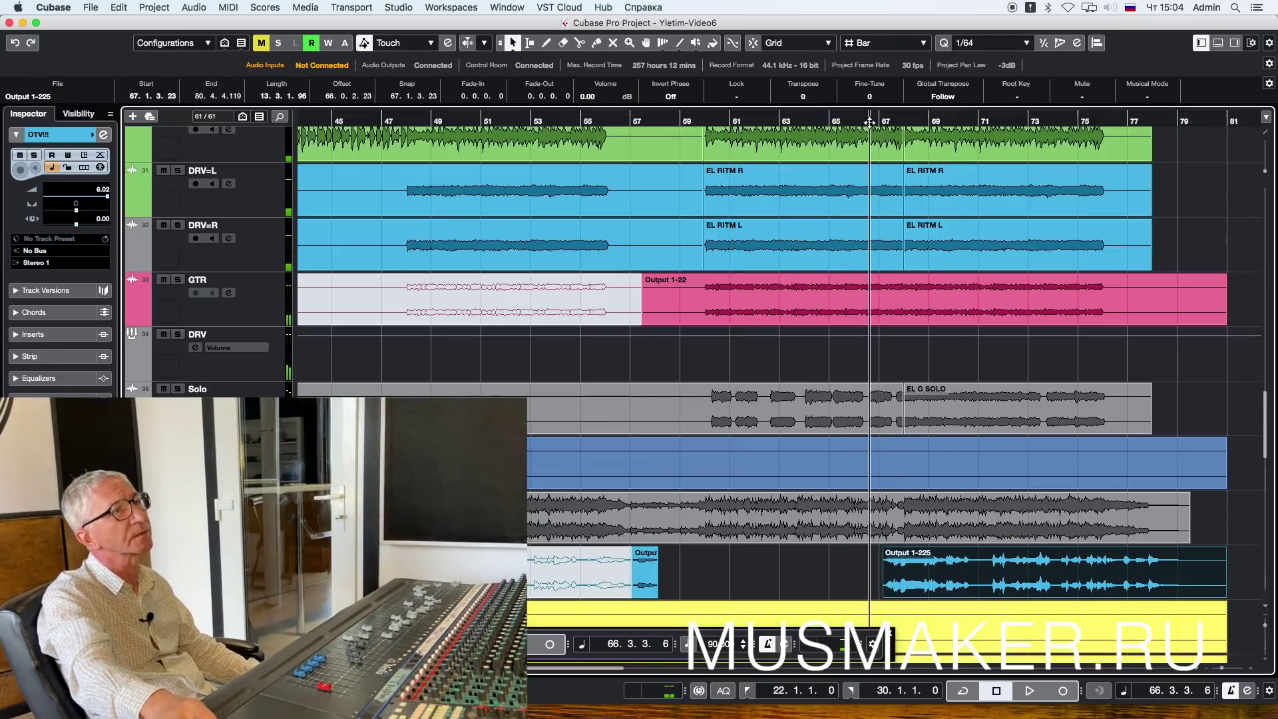
pyautogui.press('space')
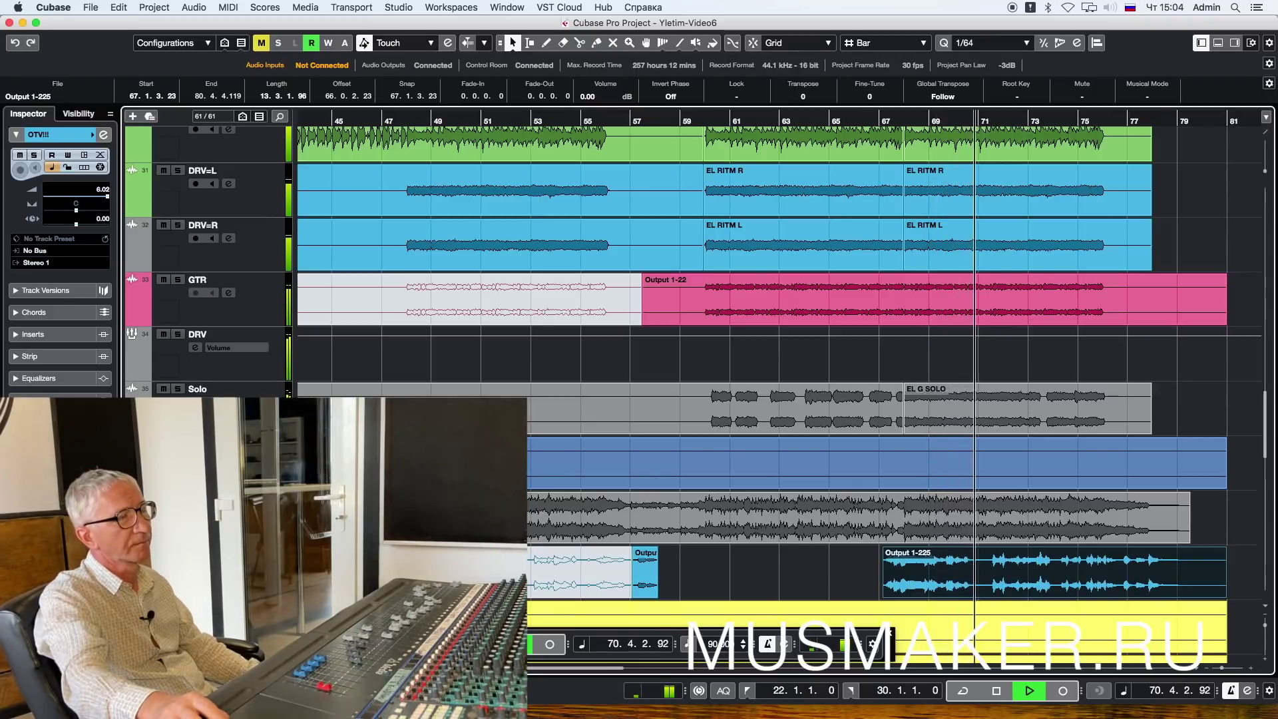
# Step: Solo the OTV!!! track, play it from 66.3.3.6, and pan it to L38
pyautogui.press('space')
pyautogui.scroll(-2, 778, 392)
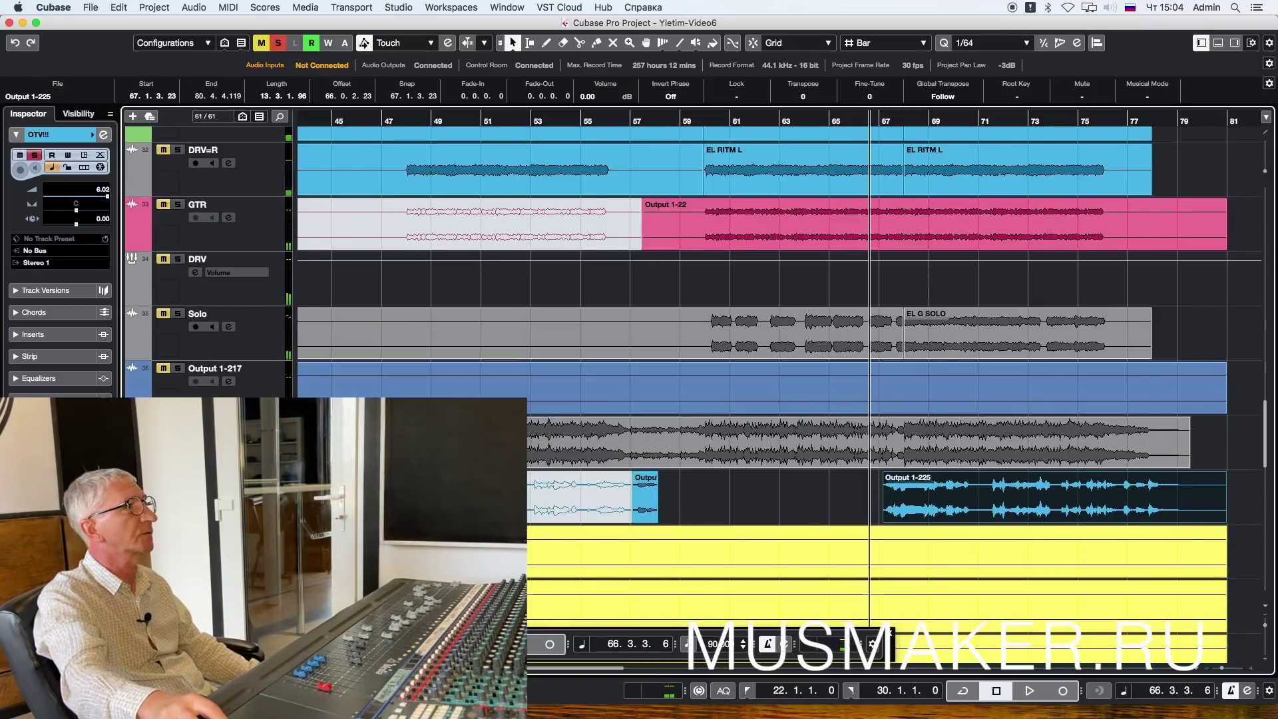
pyautogui.press('space')
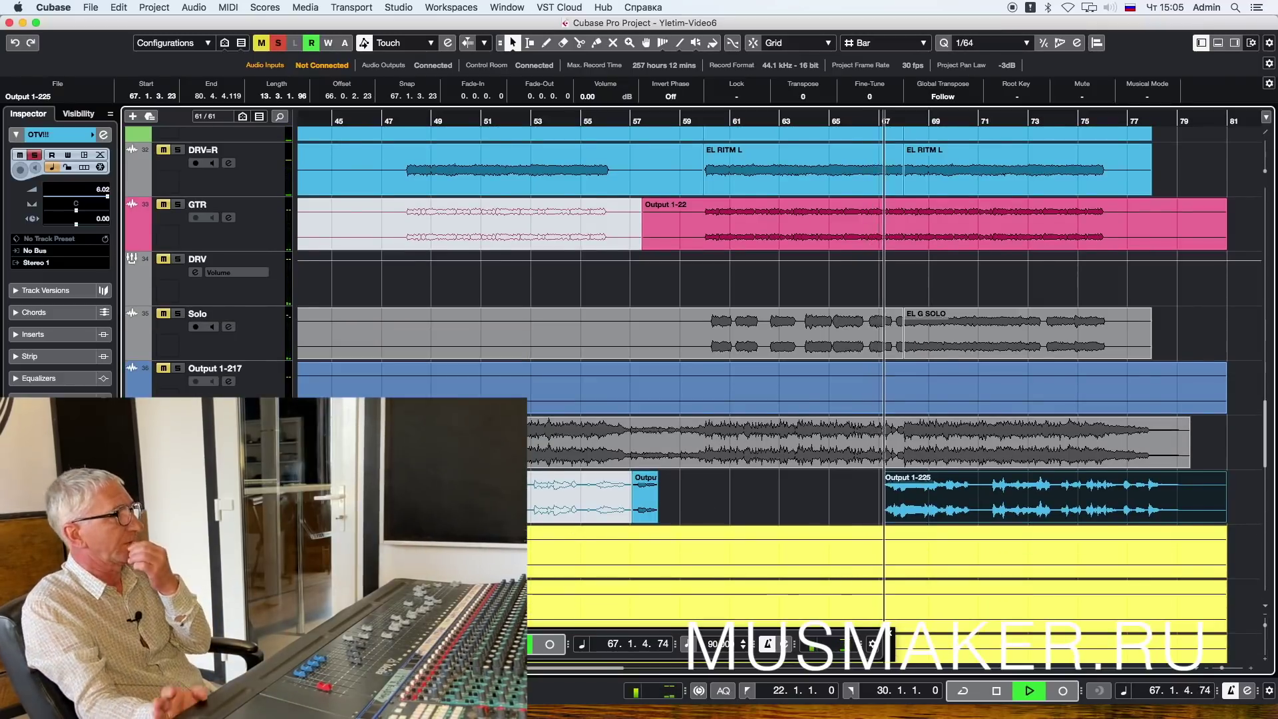
pyautogui.moveTo(77, 213); pyautogui.dragTo(64, 215)
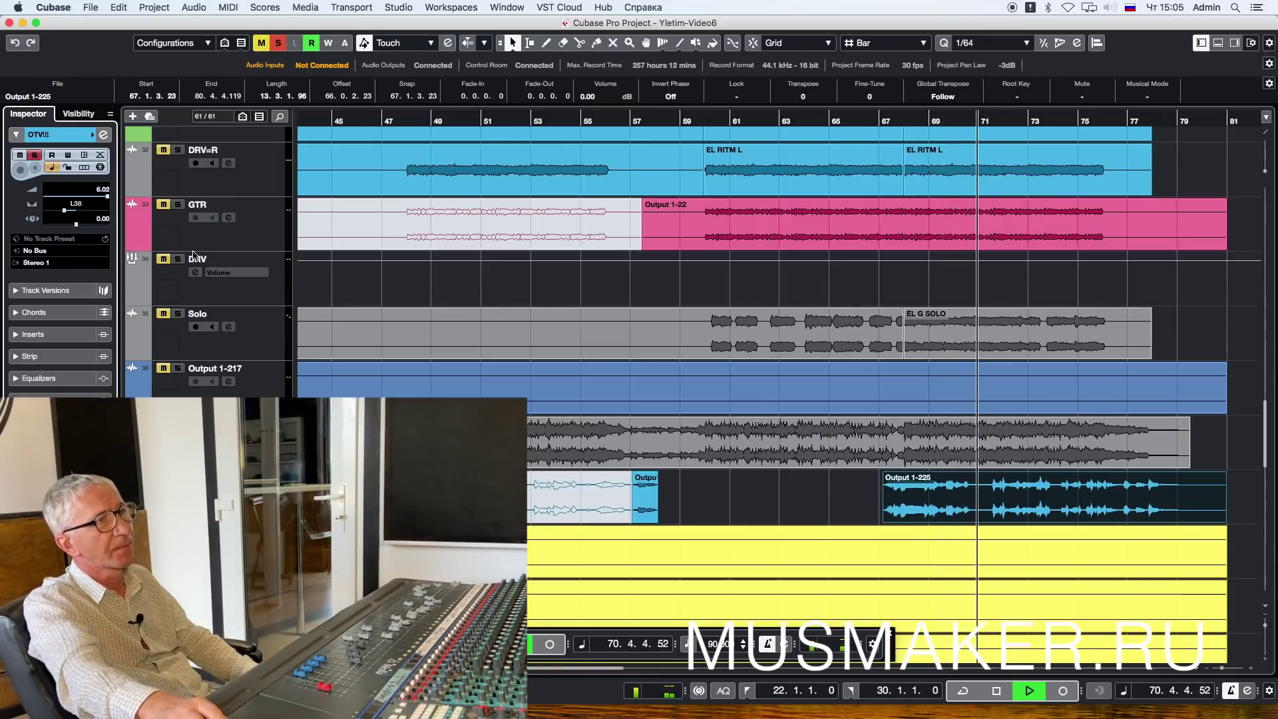
# Step: Mute the OTV!!! part from 69.3.3.53 to 71.1.2.17, give the part before it a 0.1.0.85 fade-out, and replay from 71.1.4.85 with the full mix
pyautogui.press('space')
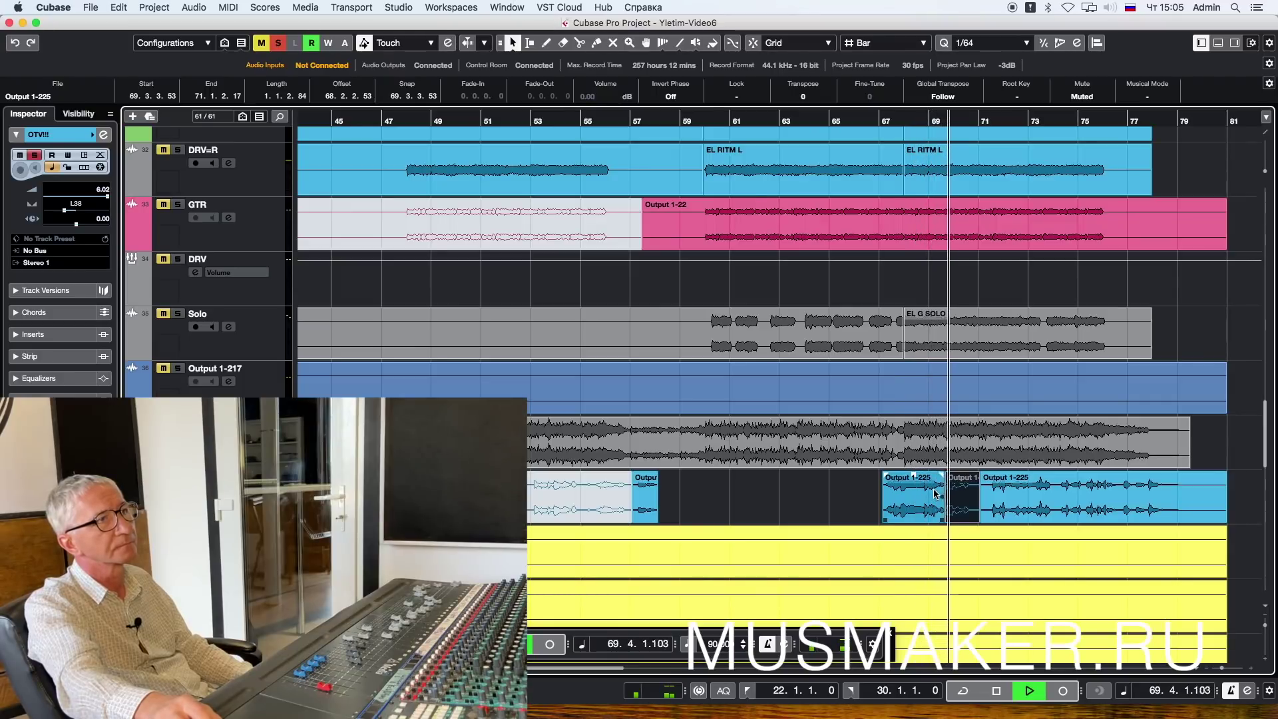
pyautogui.moveTo(942, 474); pyautogui.dragTo(933, 477)
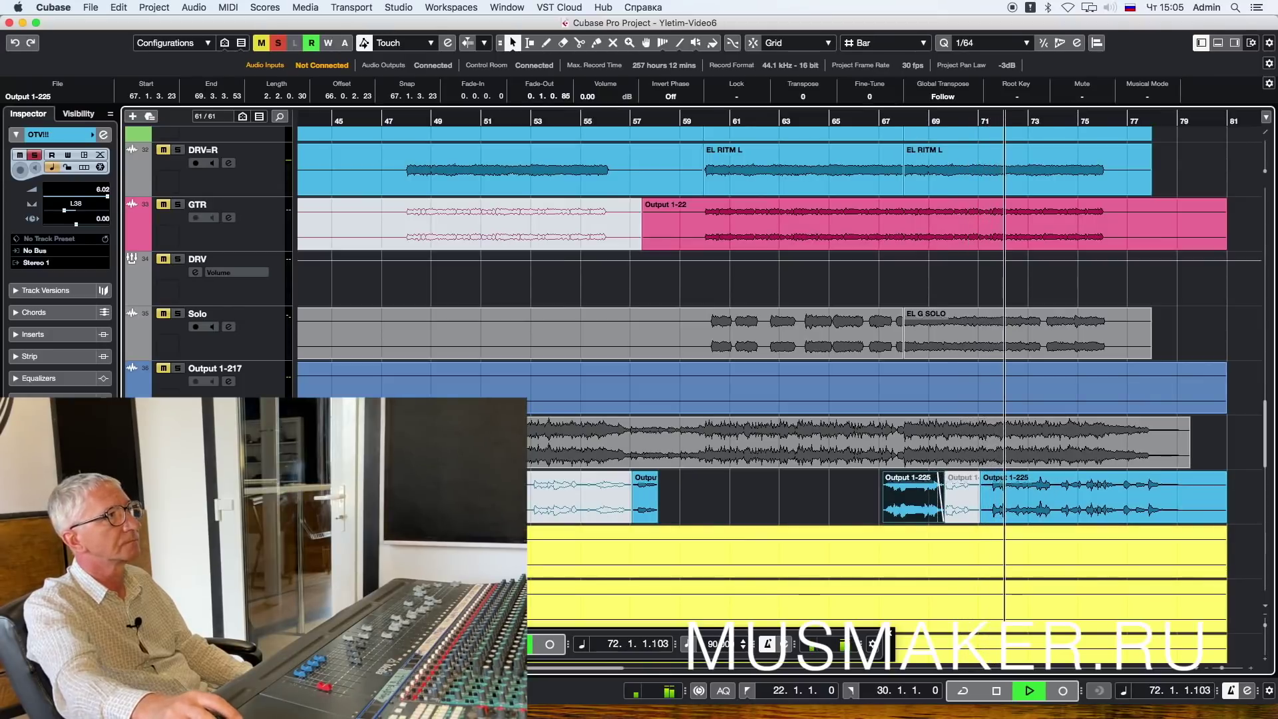
pyautogui.click(984, 122)
pyautogui.press('space')
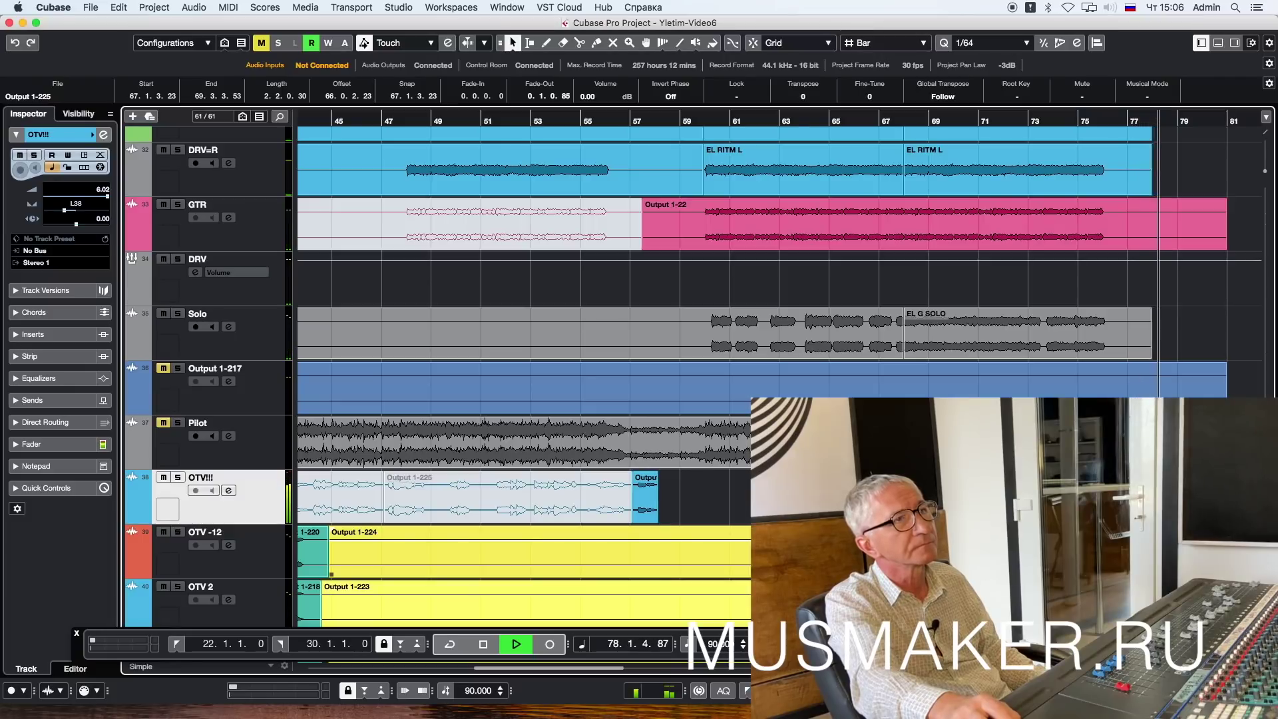
pyautogui.press('space')
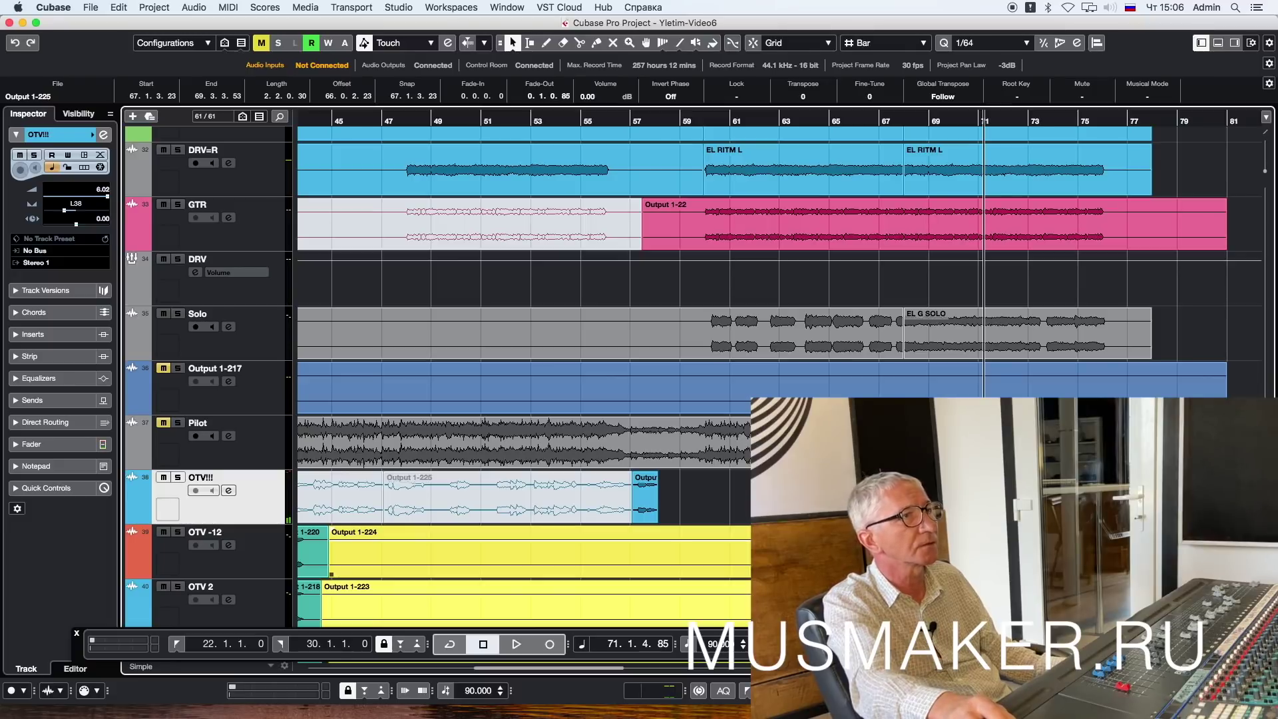
# Step: Mute the Output 1-225 part on OTV!!! from 71.1.2.17 to 76.3.4.112 and move the playback position to 75.4.1.113
pyautogui.click(1109, 497)
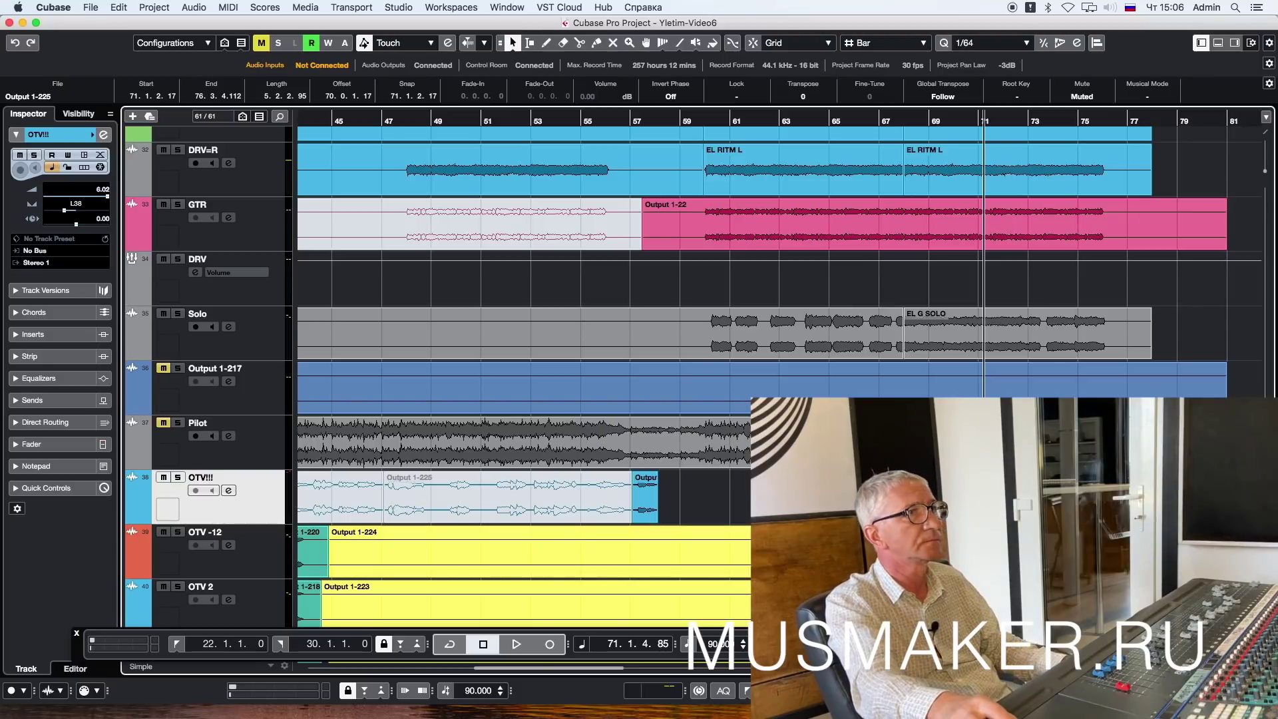
pyautogui.click(1097, 121)
pyautogui.click(1081, 206)
pyautogui.press('space')
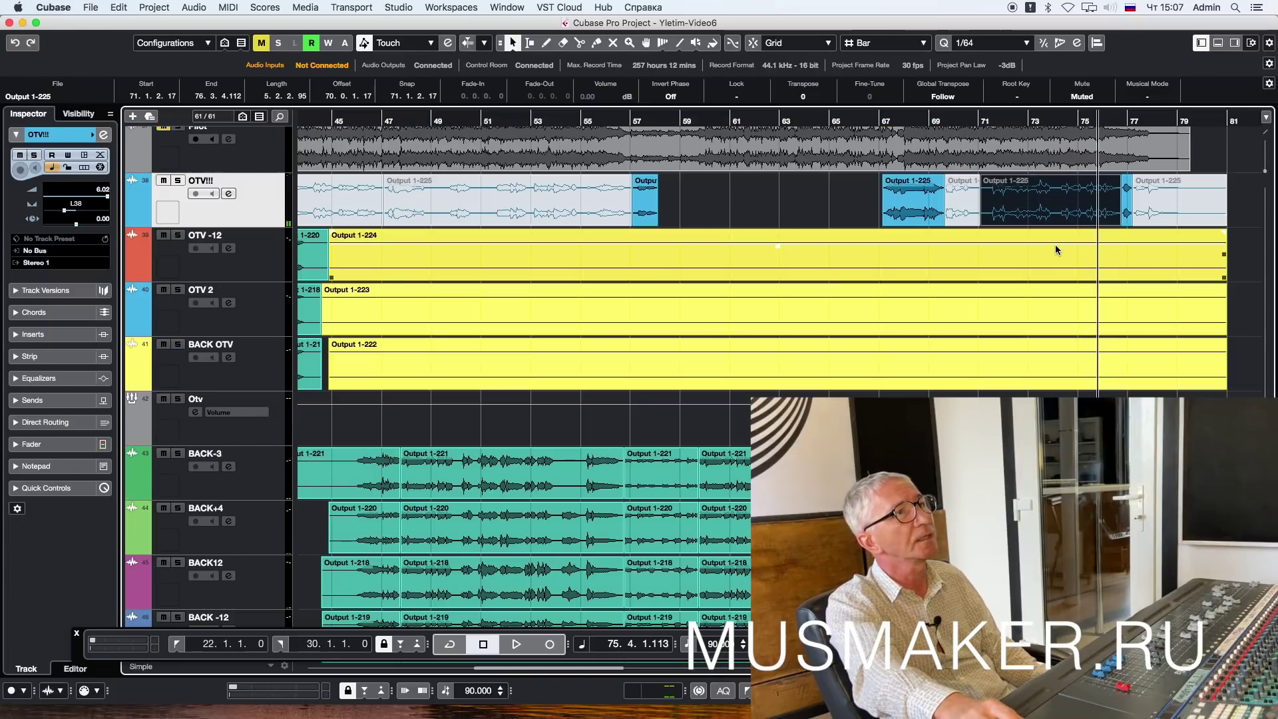
# Step: Extend the start of the last EL G SOLO segment on the Solo track to 67.3.2.56 and play from 60.1.3.102
pyautogui.scroll(-4, 1055, 245)
pyautogui.scroll(-6, 1056, 248)
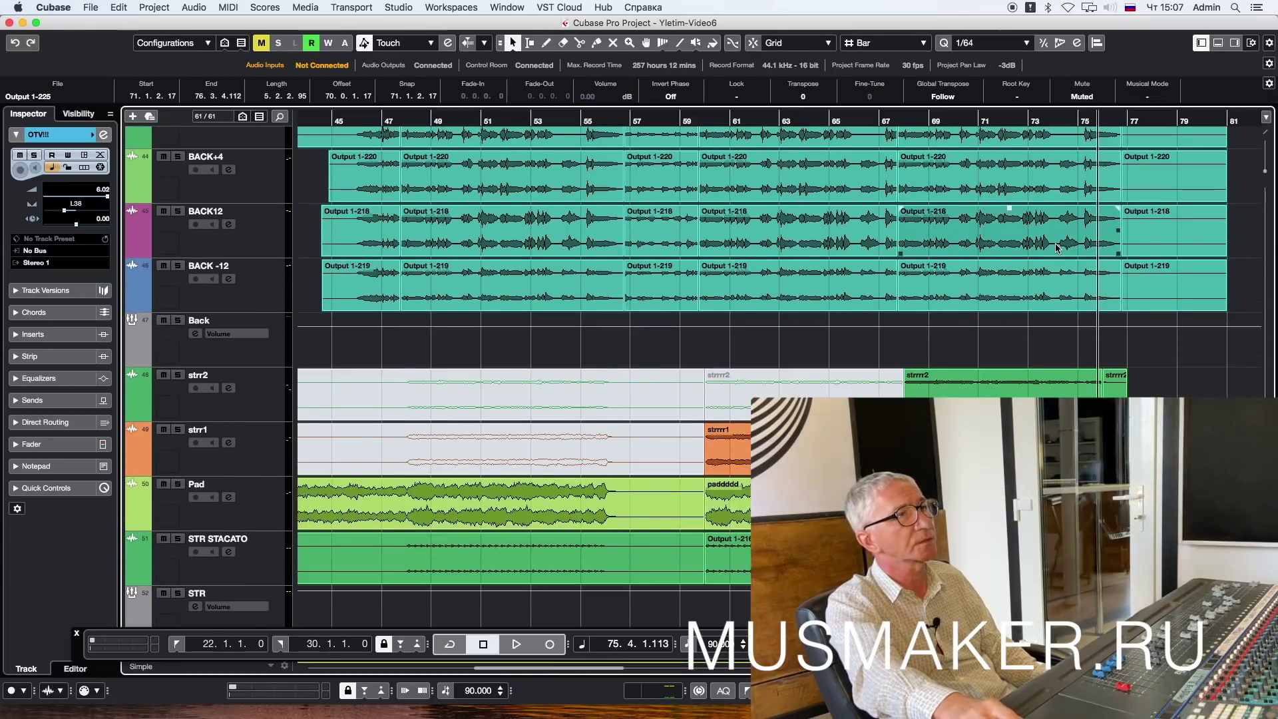
pyautogui.scroll(-2, 1055, 248)
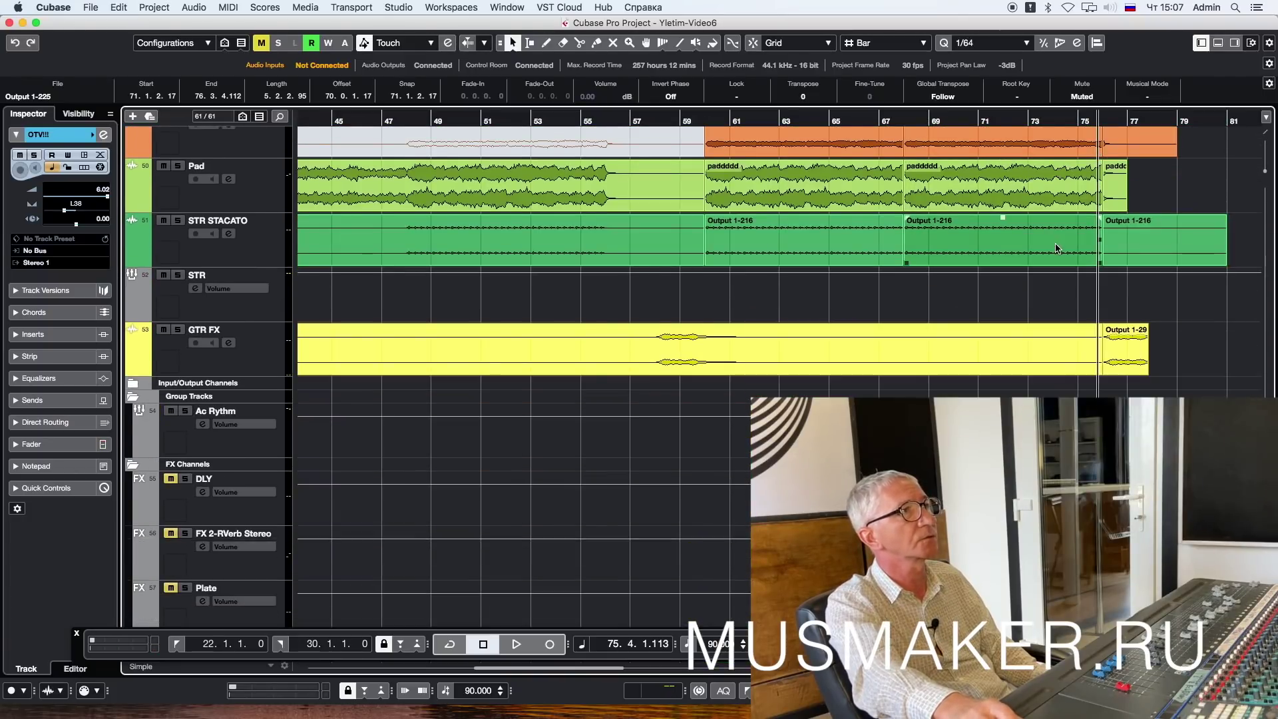
pyautogui.scroll(15, 1057, 248)
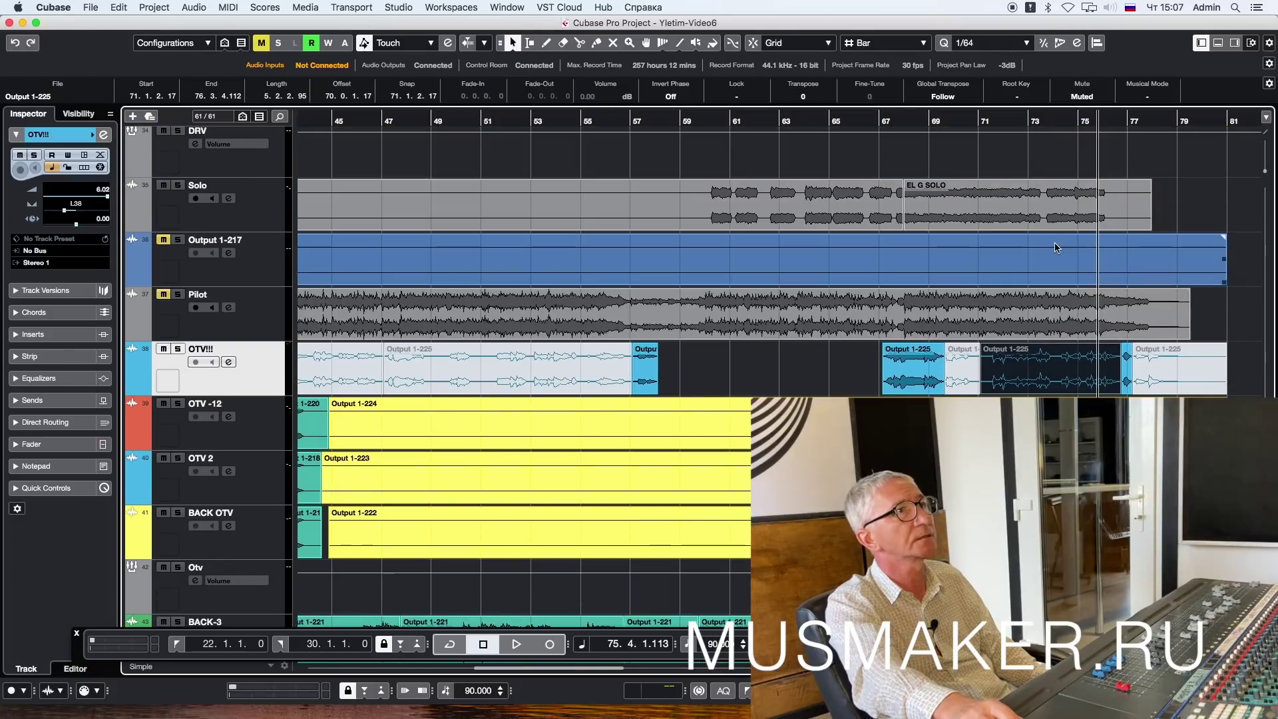
pyautogui.click(709, 121)
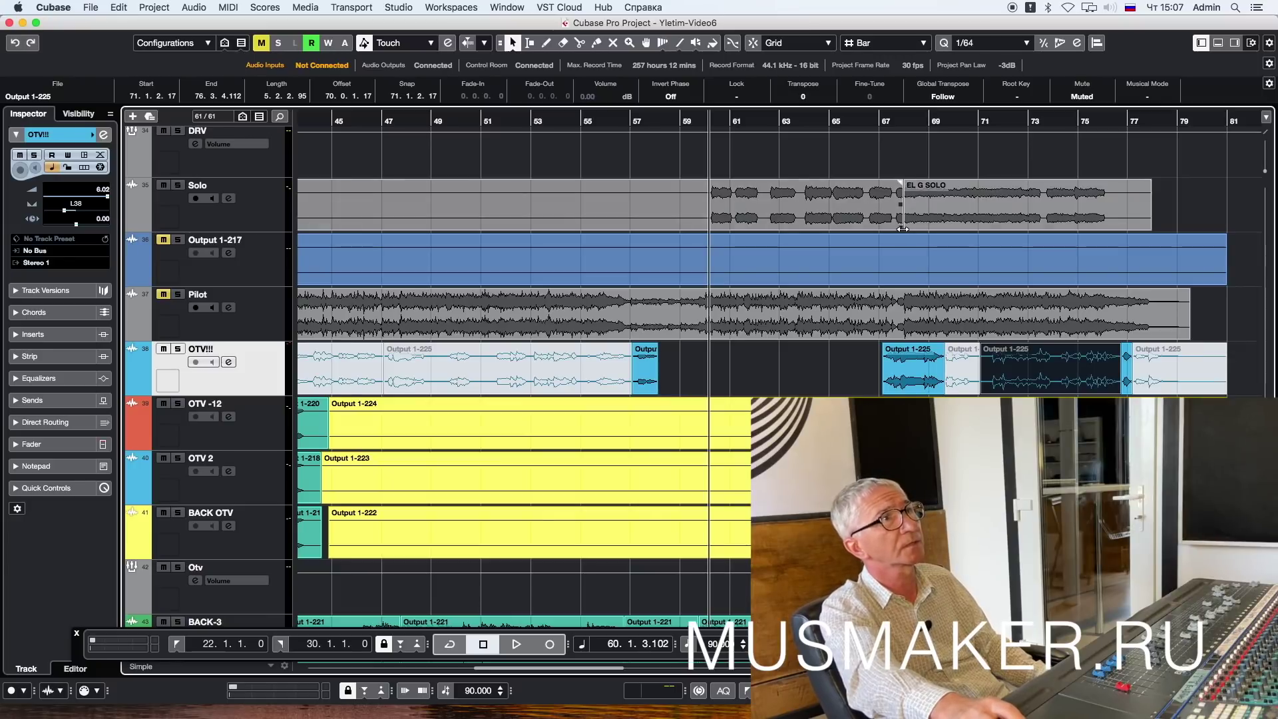
pyautogui.moveTo(905, 228); pyautogui.dragTo(895, 241)
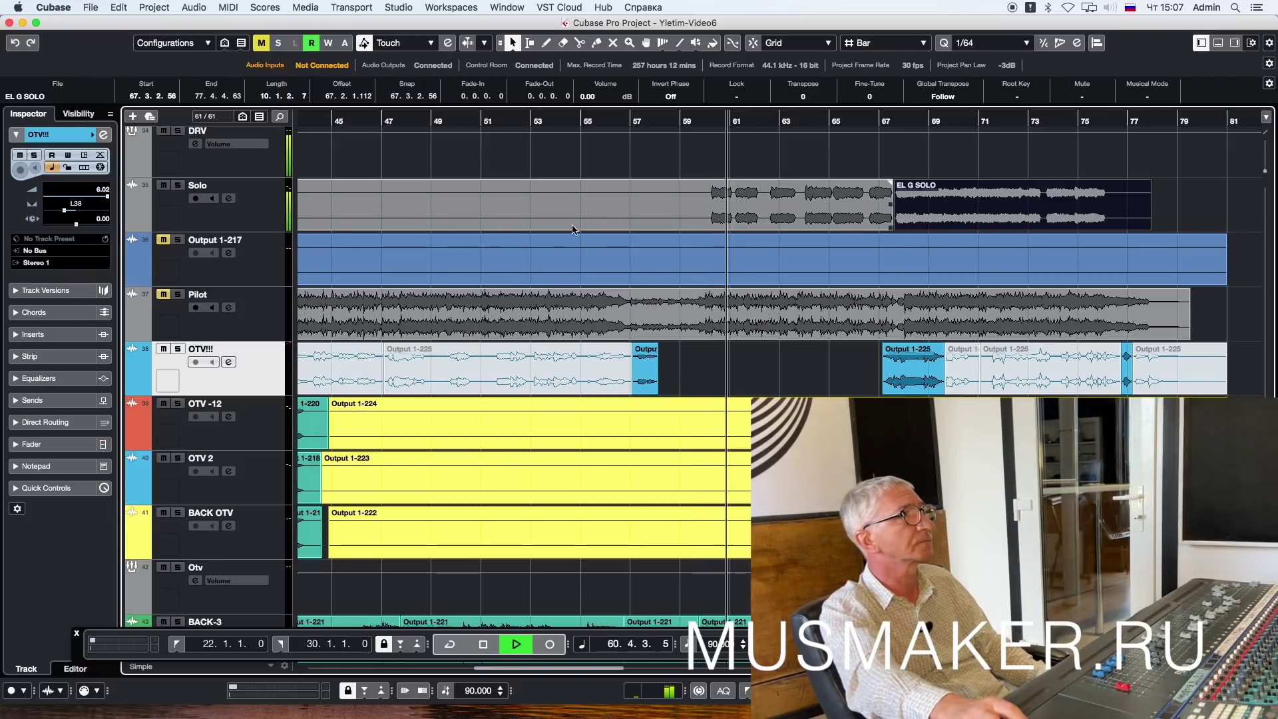
# Step: Set the Solo track's volume to 4.60 and replay the passage from 69.3.3.2
pyautogui.click(170, 221)
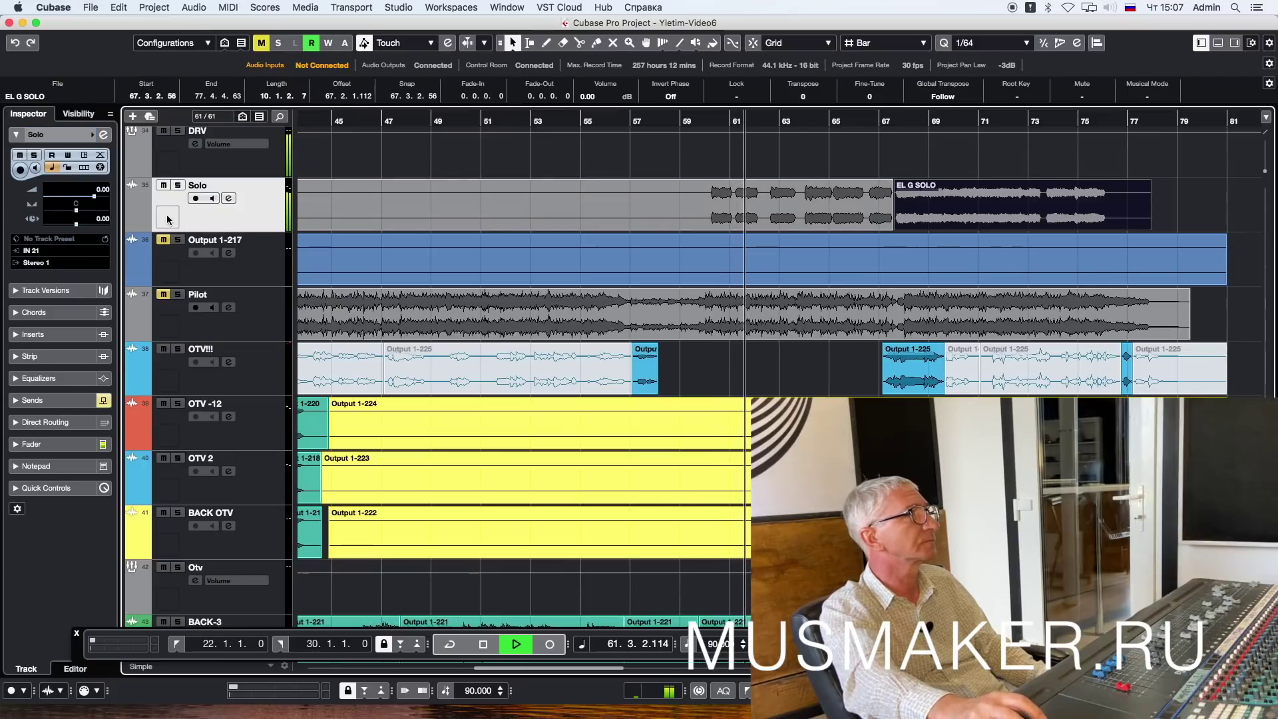
pyautogui.moveTo(94, 197); pyautogui.dragTo(105, 199)
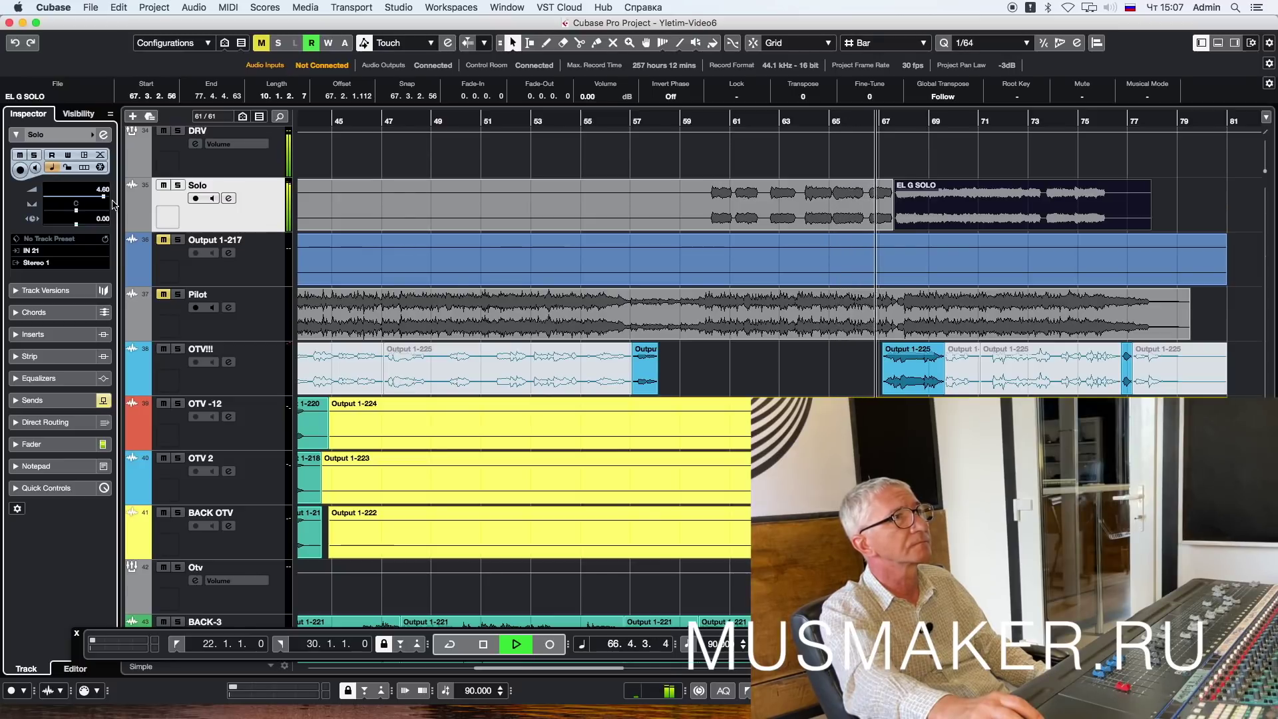
pyautogui.click(943, 130)
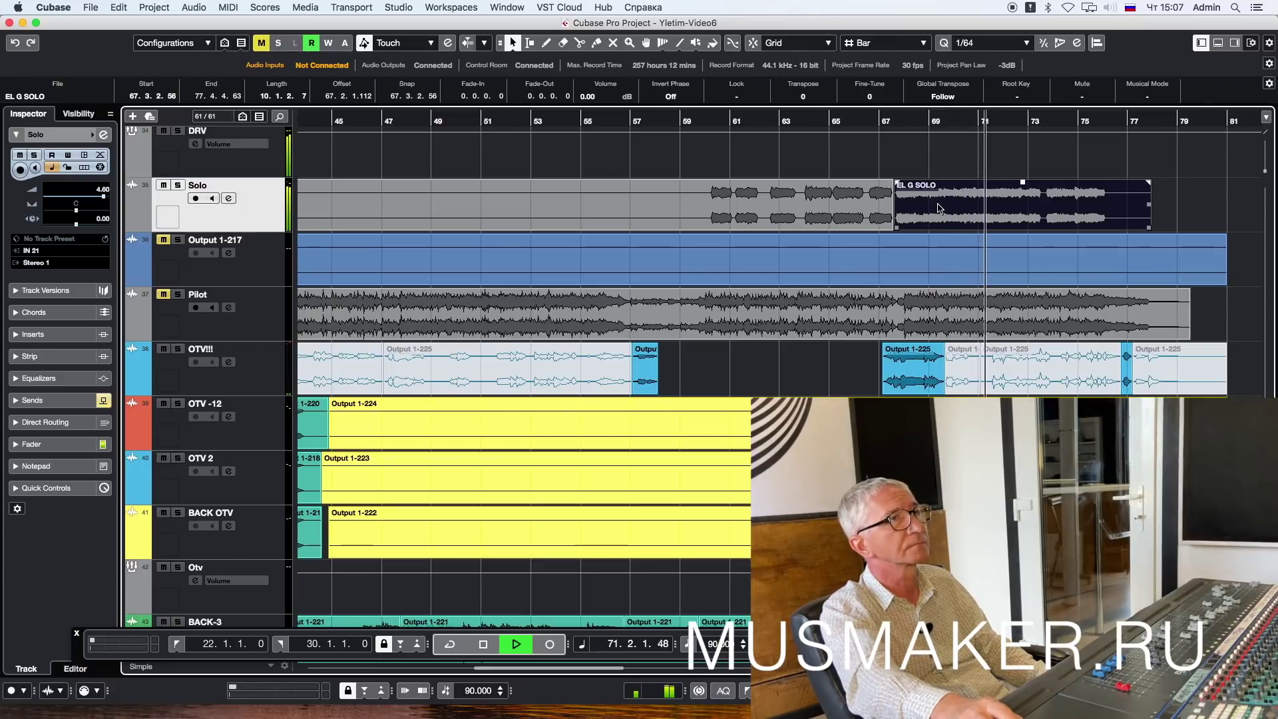
pyautogui.press('space')
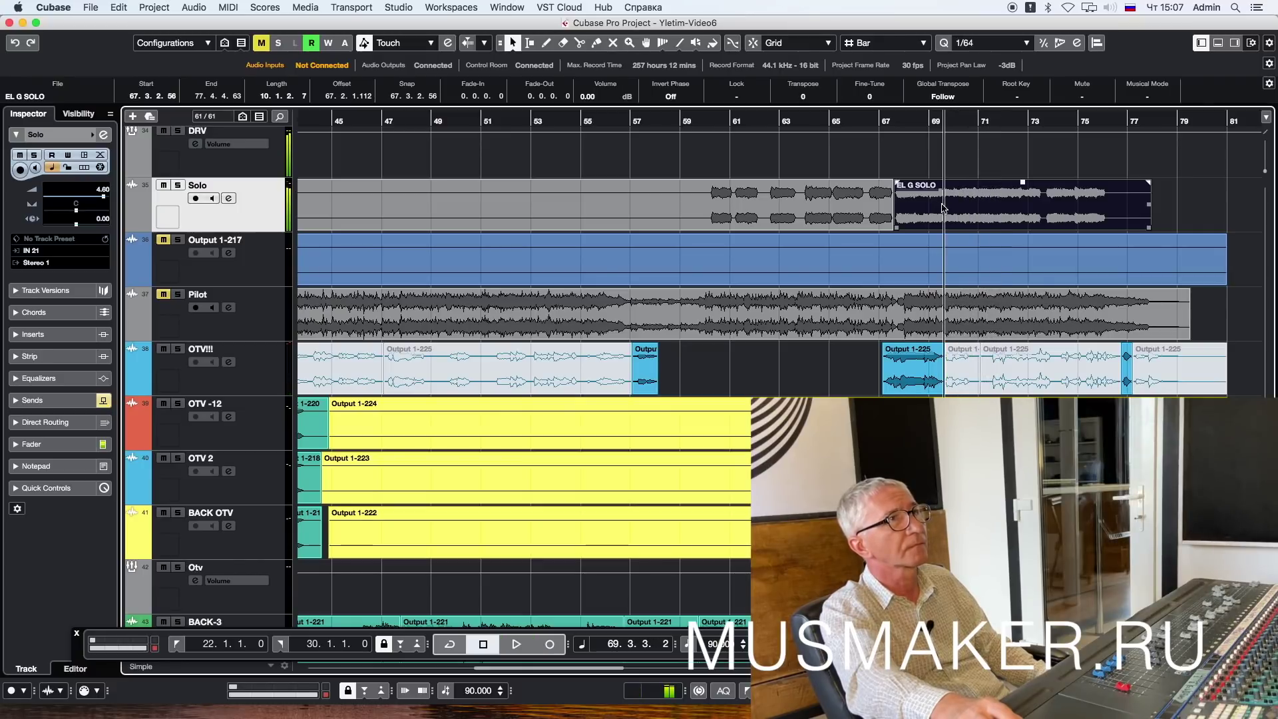
pyautogui.press('space')
pyautogui.press('space')
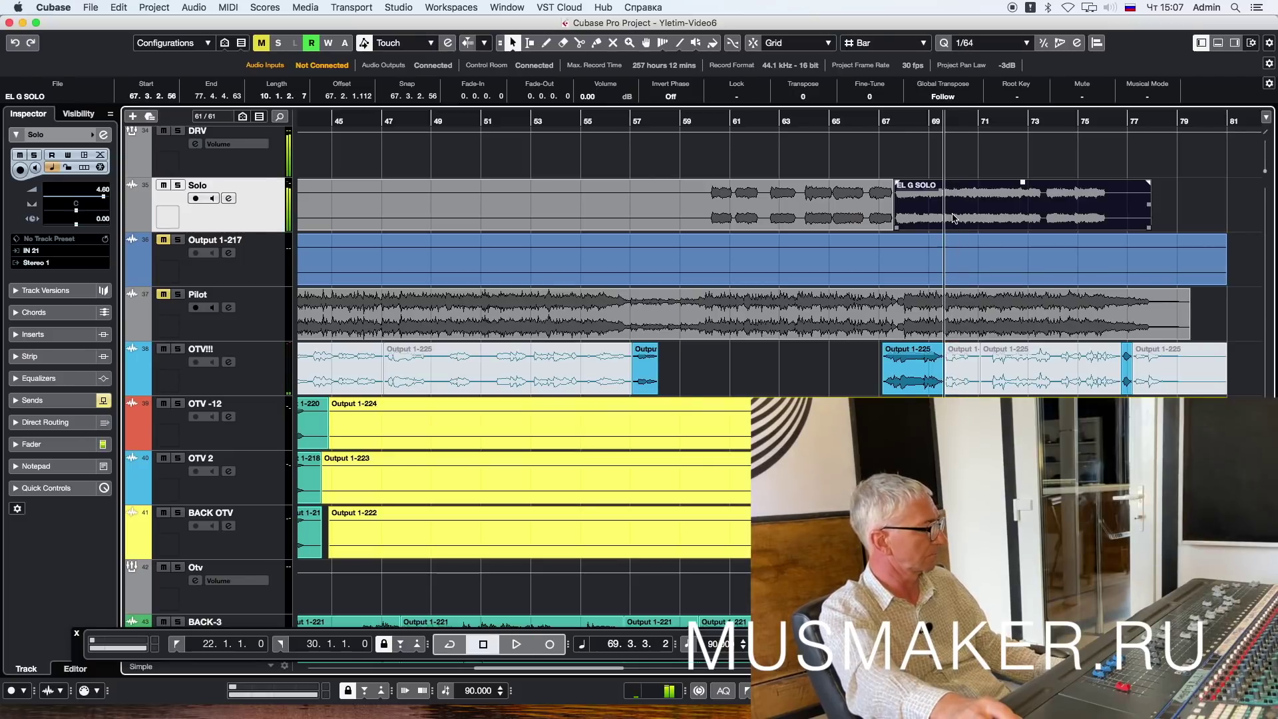
# Step: Split the last EL G SOLO segment at 70.2.1.35, trim its second part's start to 71.1.3.0, and play from 70.3.4.18
pyautogui.press('space')
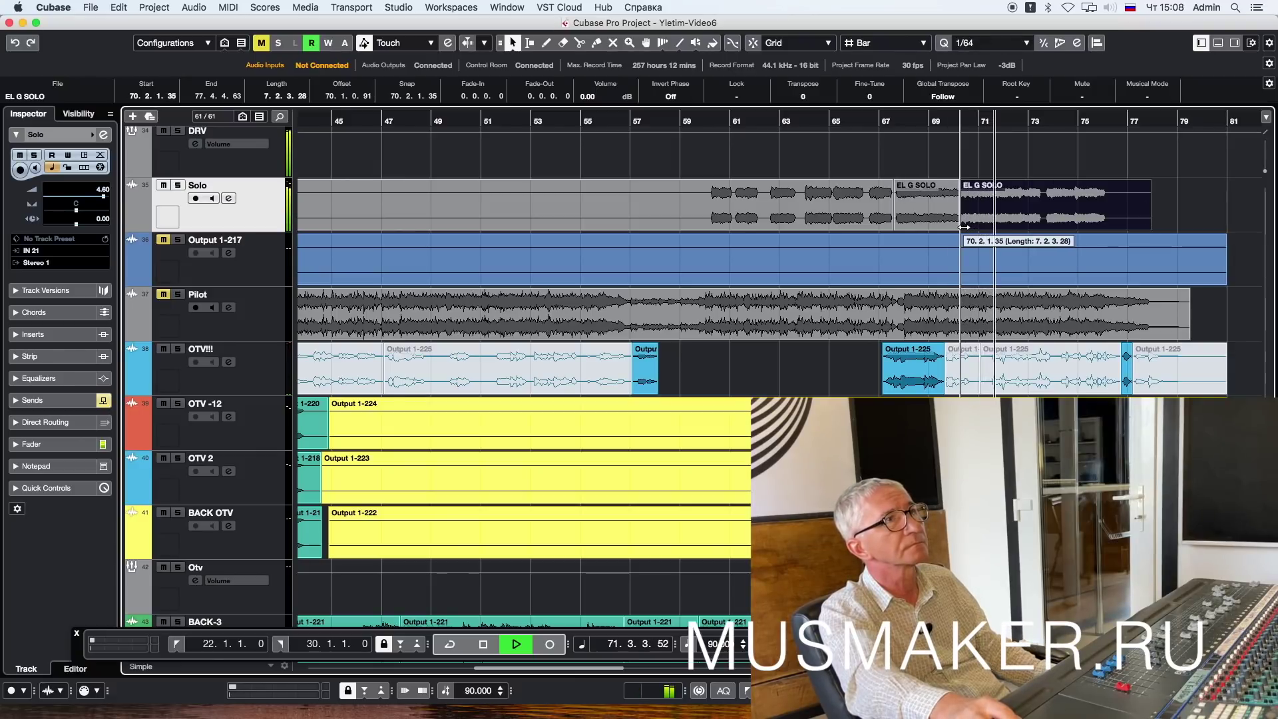
pyautogui.moveTo(985, 226); pyautogui.dragTo(989, 227)
pyautogui.press('space')
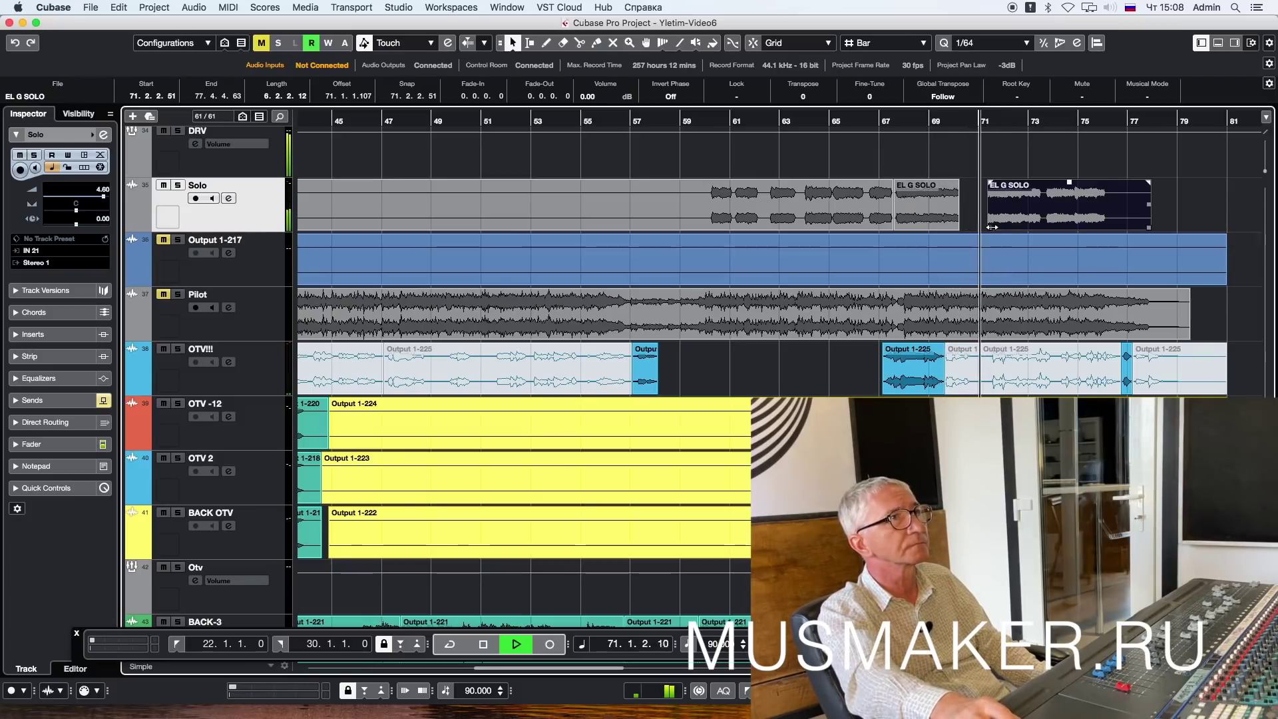
pyautogui.moveTo(992, 227); pyautogui.dragTo(984, 215)
pyautogui.press('space')
pyautogui.click(971, 123)
pyautogui.press('space')
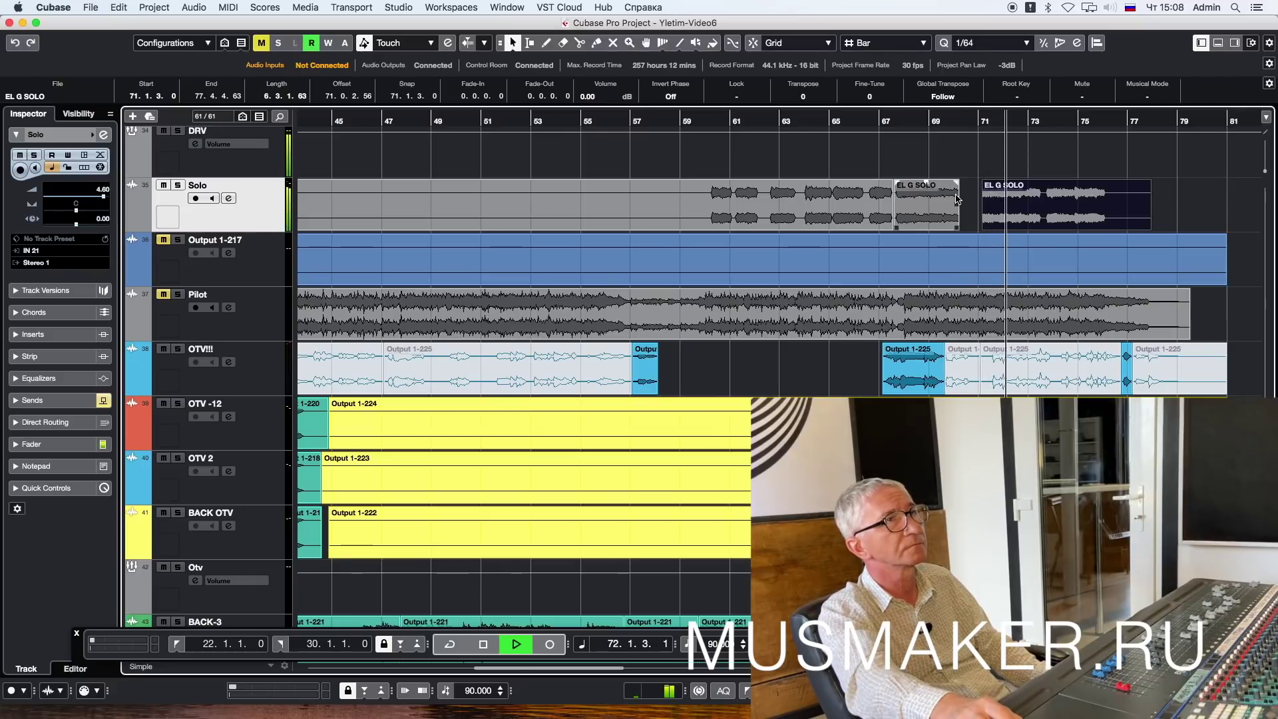
# Step: Split the last EL G SOLO part at 72.1.2.50 and move the split point to 71.4.2.119
pyautogui.press('space')
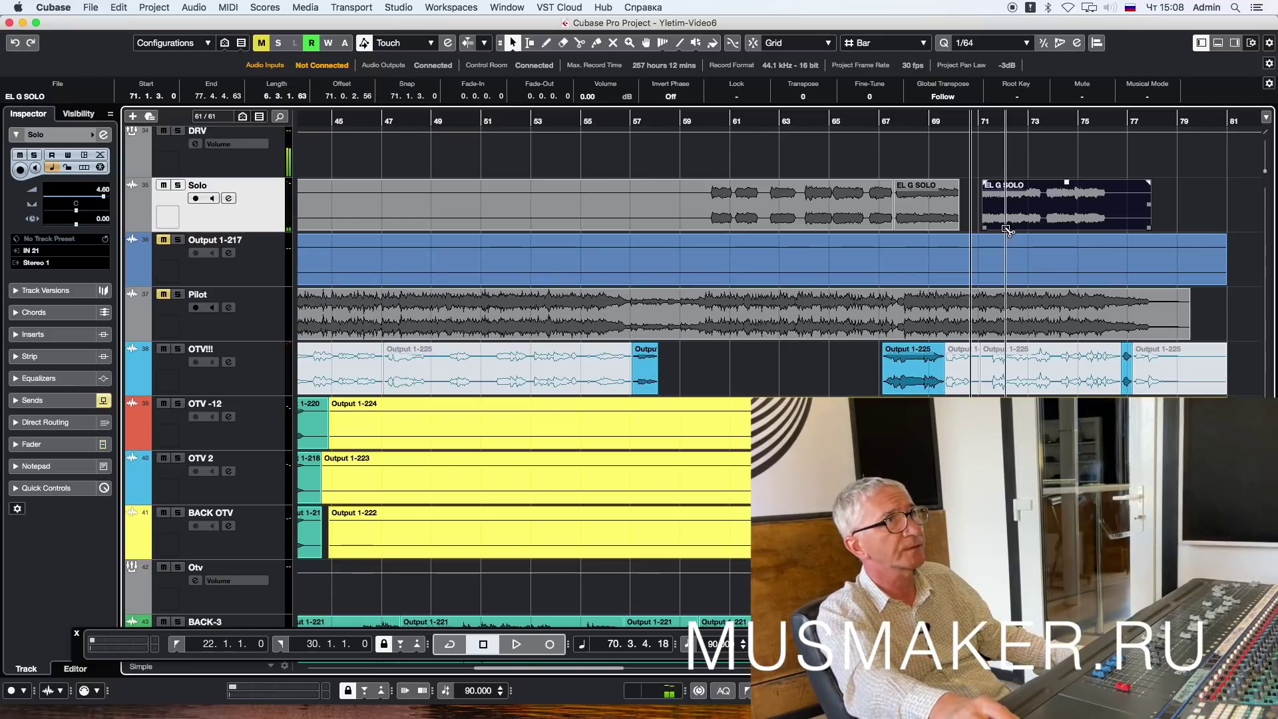
pyautogui.keyDown('alt'); pyautogui.click(1007, 230); pyautogui.keyUp('alt')
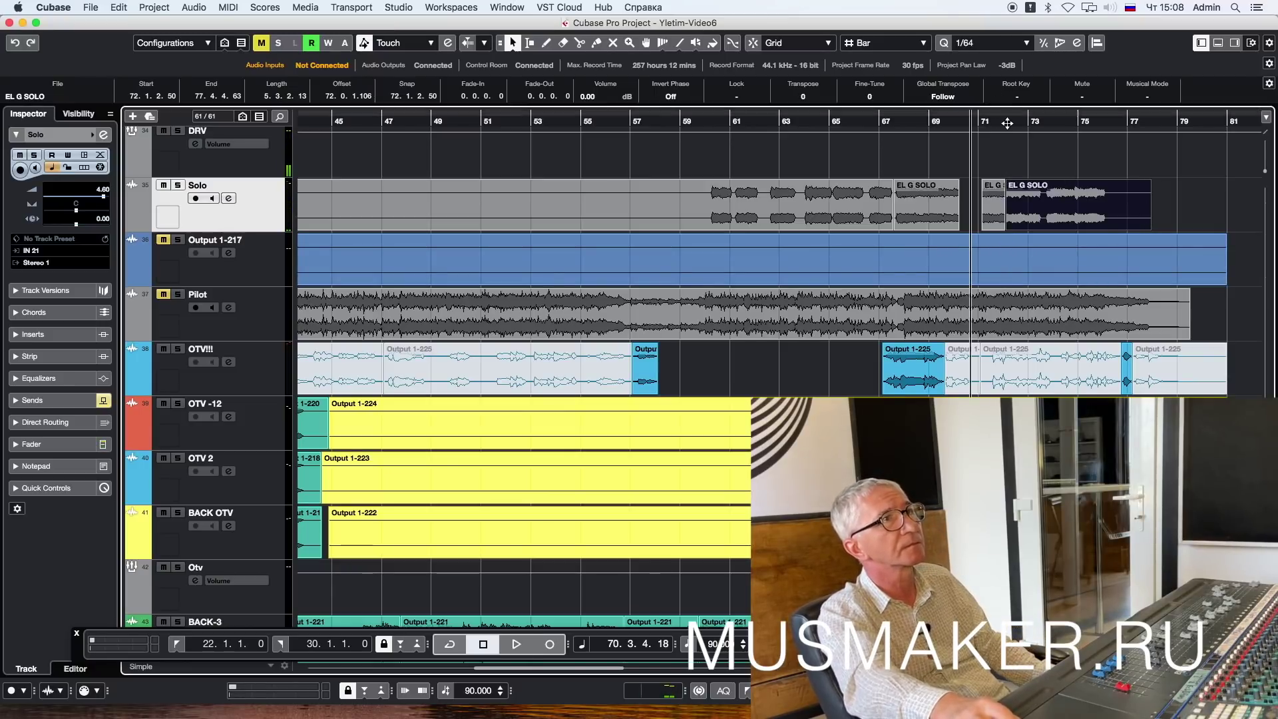
pyautogui.press('space')
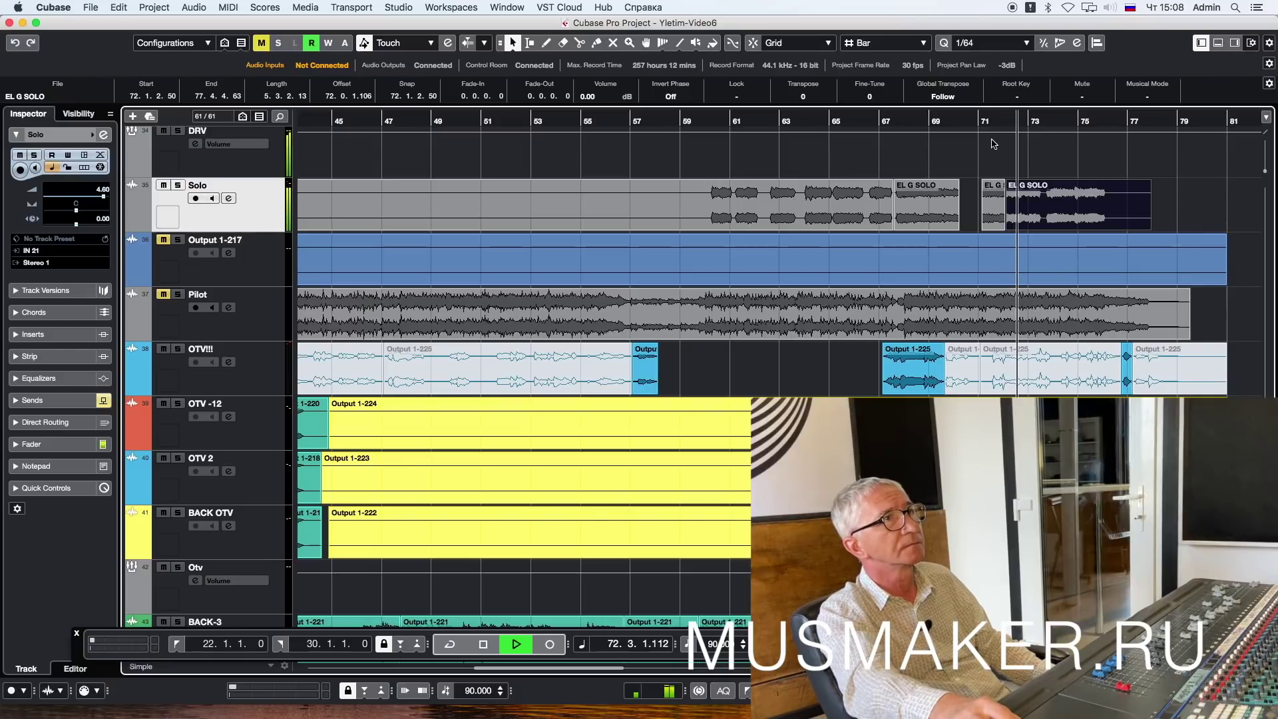
pyautogui.press('space')
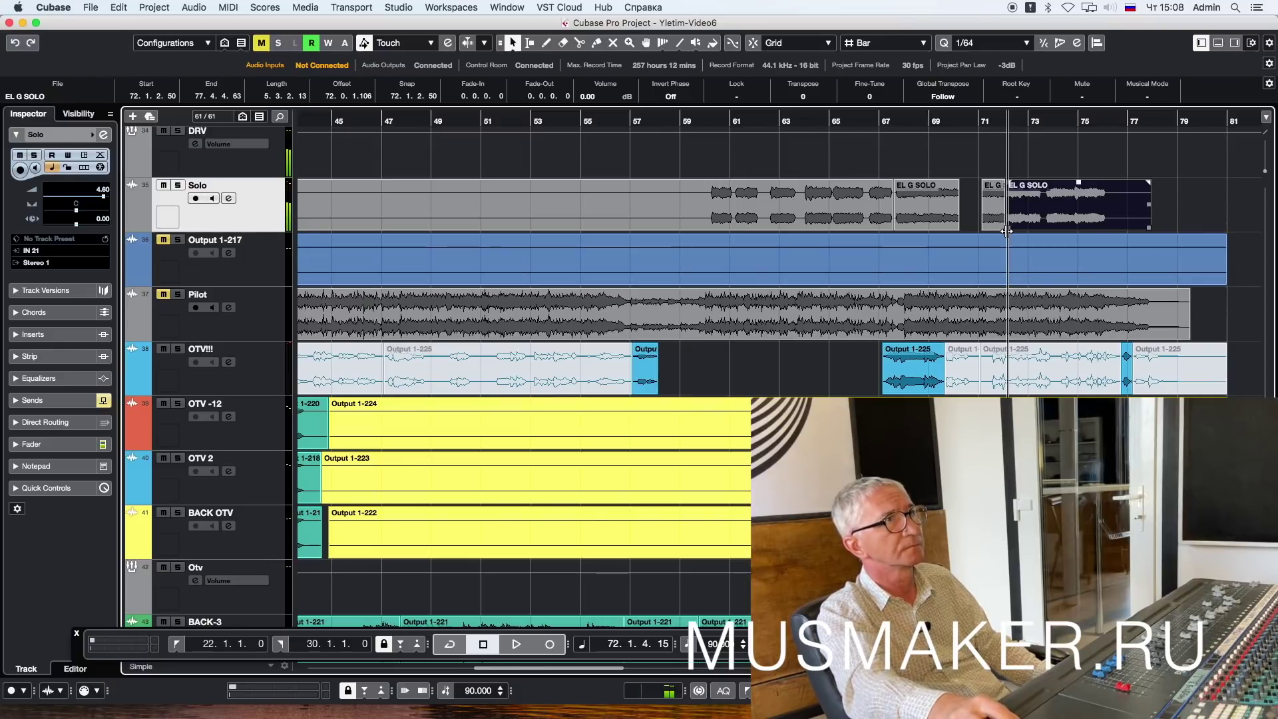
pyautogui.moveTo(1009, 229); pyautogui.dragTo(1002, 229)
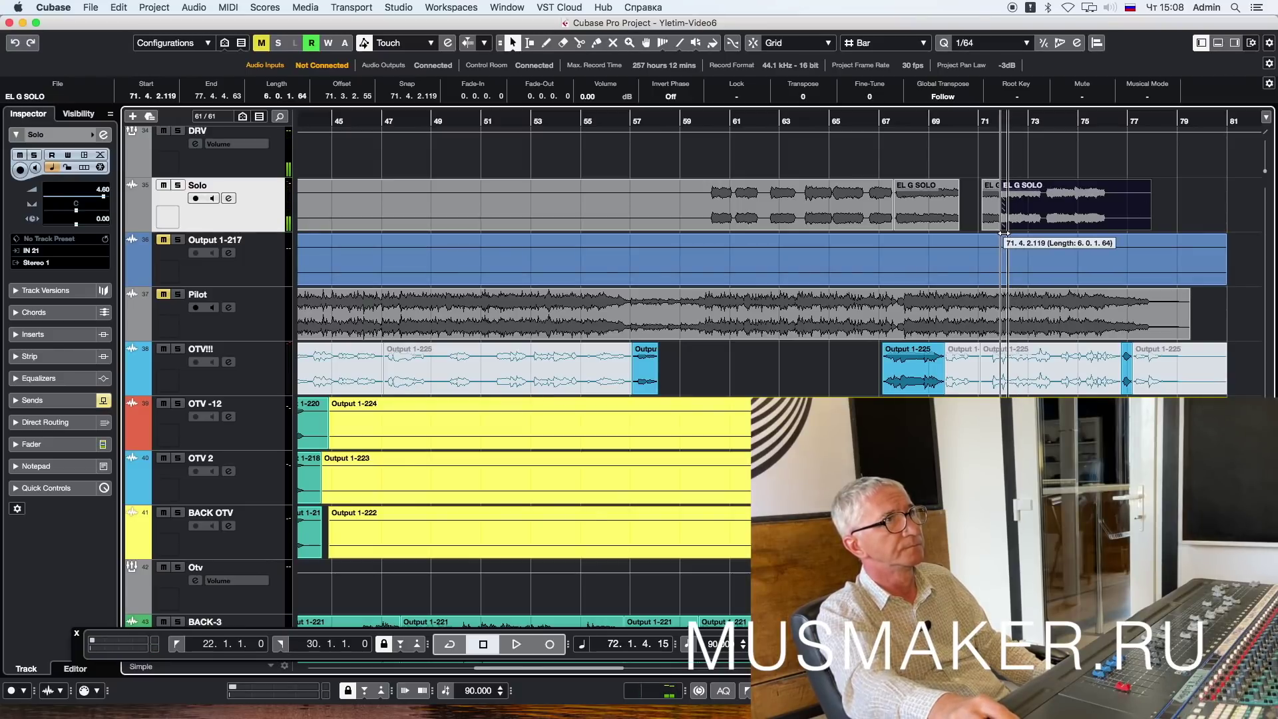
pyautogui.doubleClick(997, 123)
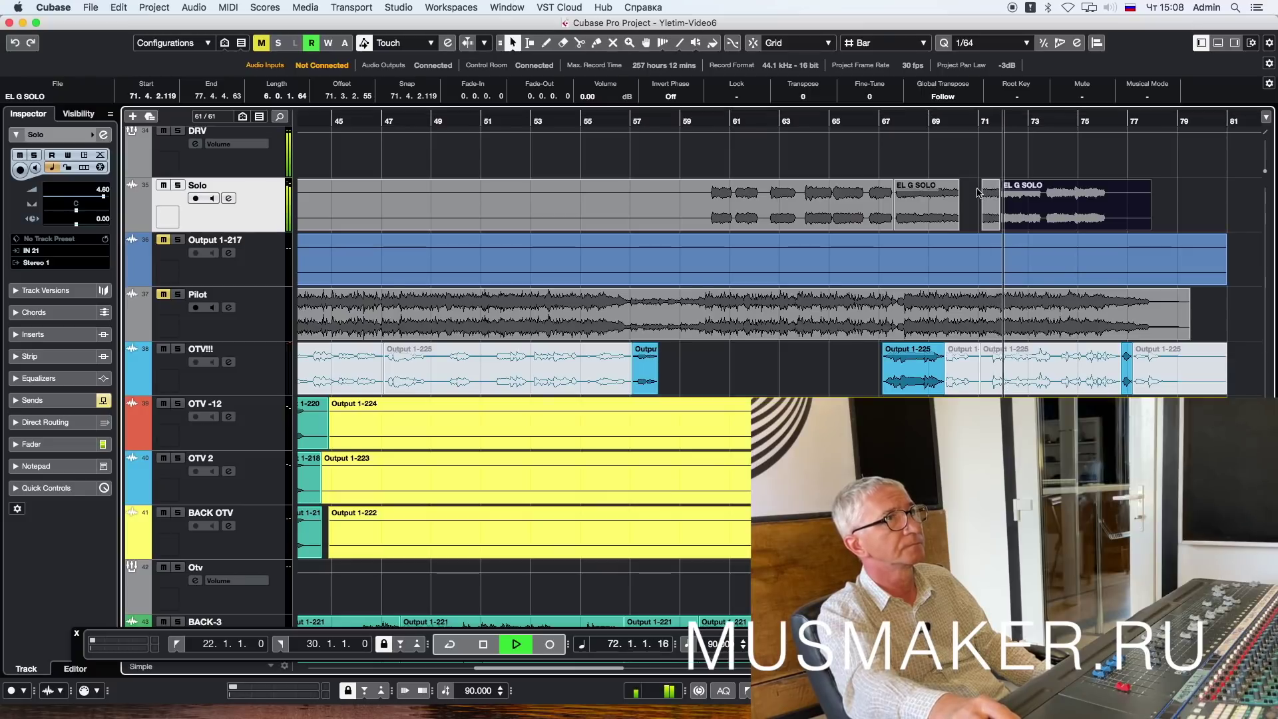
# Step: Mute the short EL G SOLO part from 71.1.3.0 to 71.4.2.119 and play the passage from 71.3.4.50
pyautogui.press('space')
pyautogui.click(991, 222)
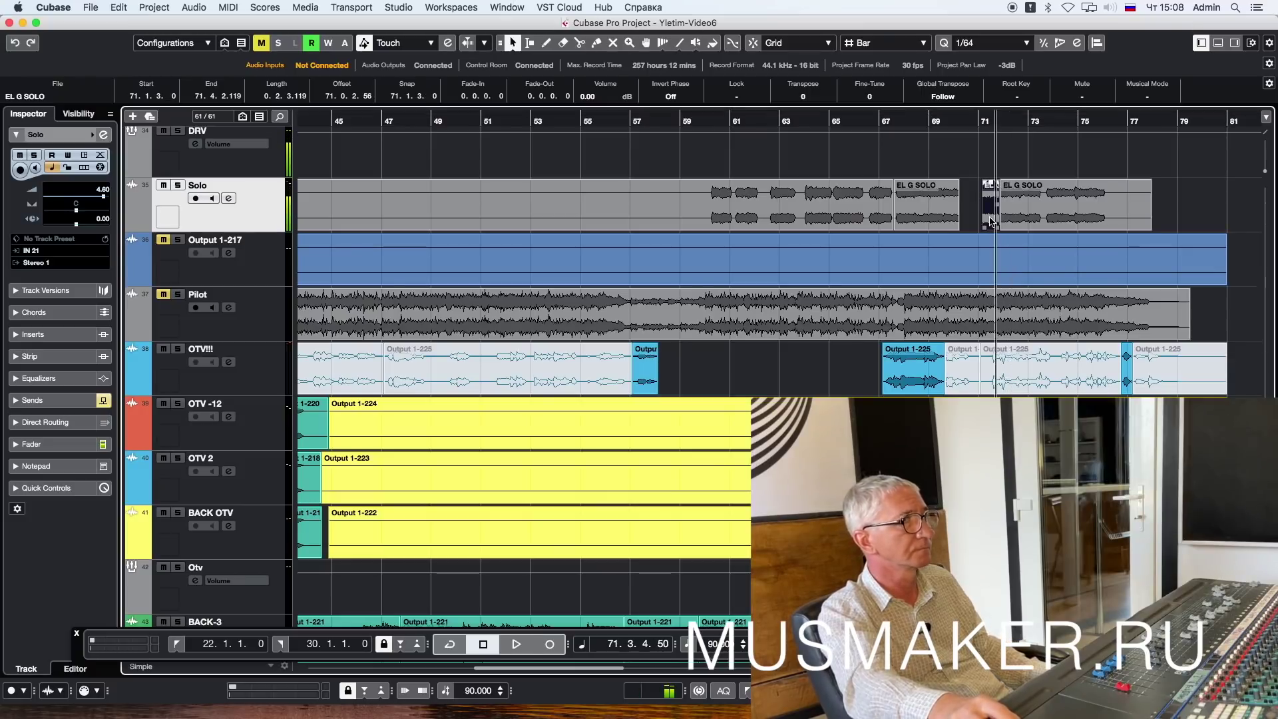
pyautogui.hotkey('shift', 'm')
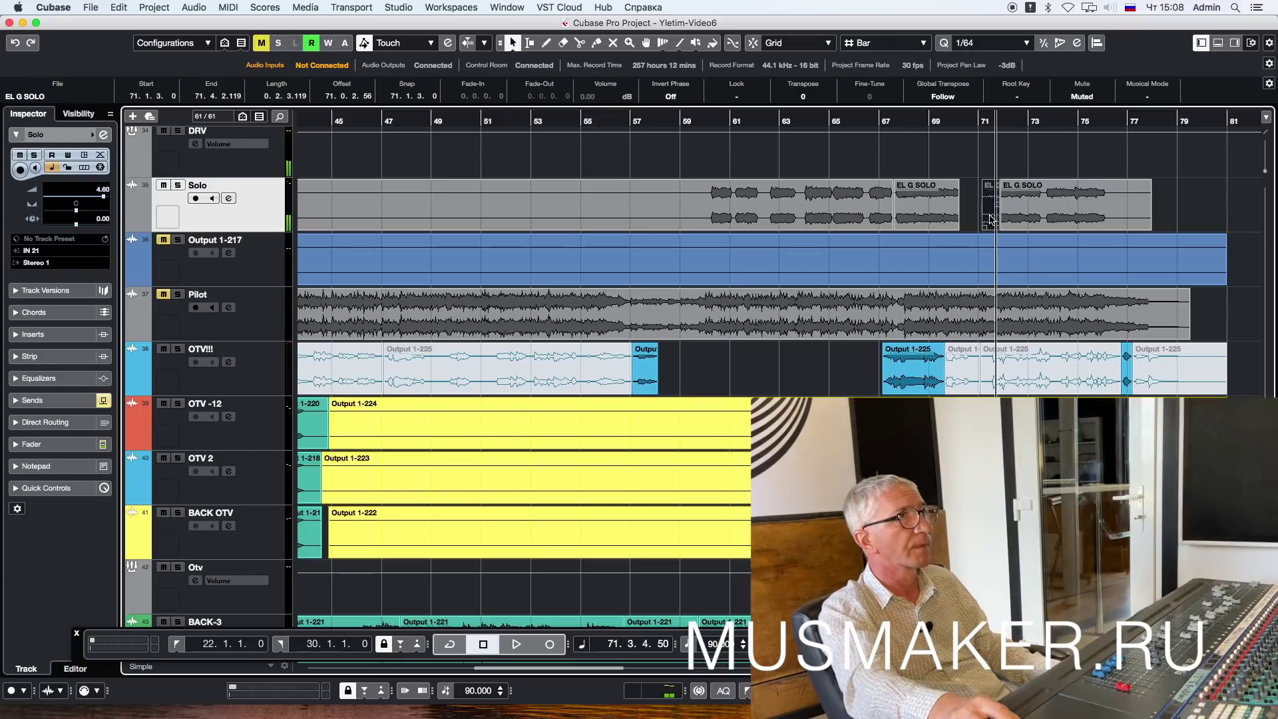
pyautogui.press('space')
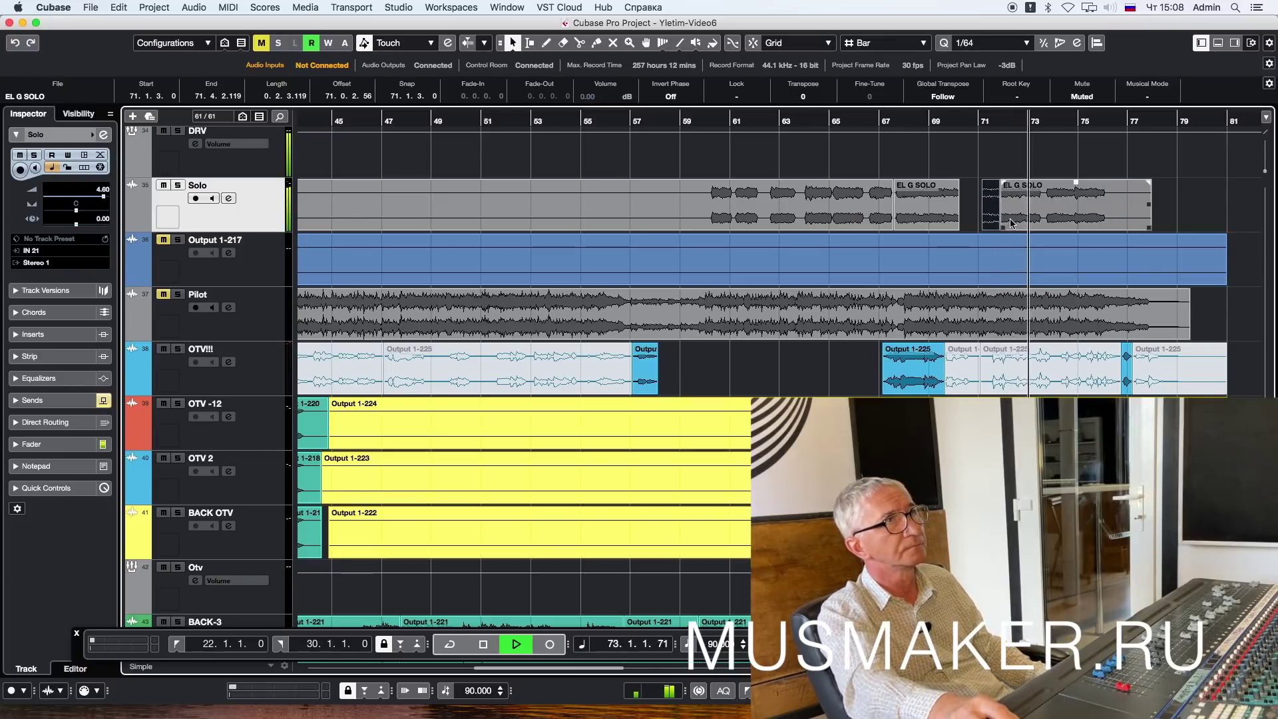
# Step: Cut a gap in EL G SOLO from 72.3.4.83 to 73.3.3.82 with a 0.1.0.85 fade-out before it, and trim the last part's end to 74.4.1.29
pyautogui.press('space')
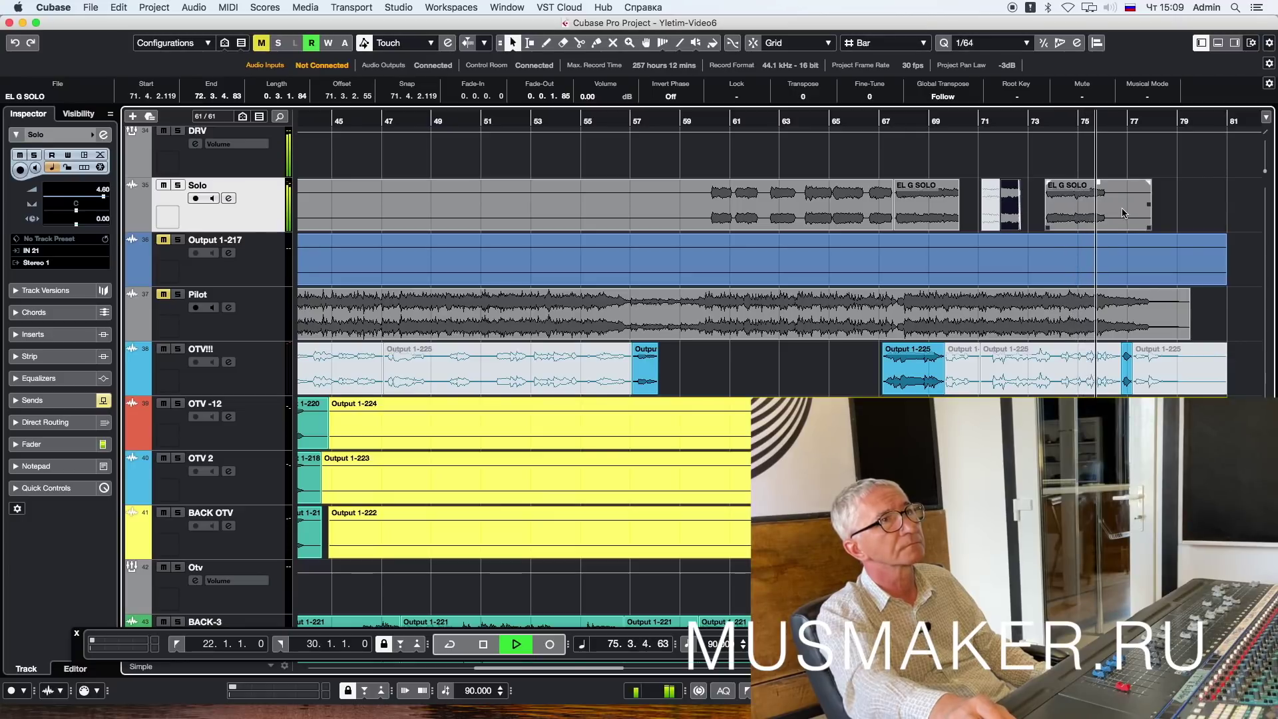
pyautogui.press('space')
pyautogui.moveTo(1149, 228); pyautogui.dragTo(1067, 242)
pyautogui.press('space')
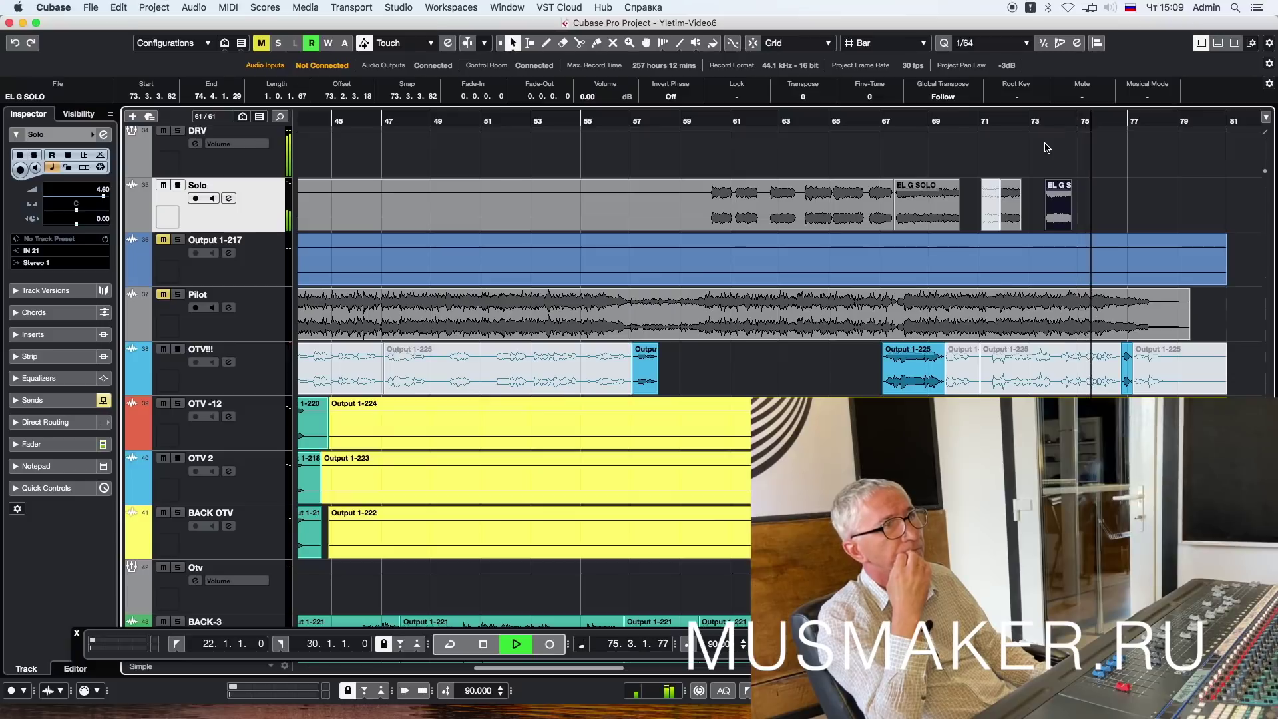
pyautogui.press('space')
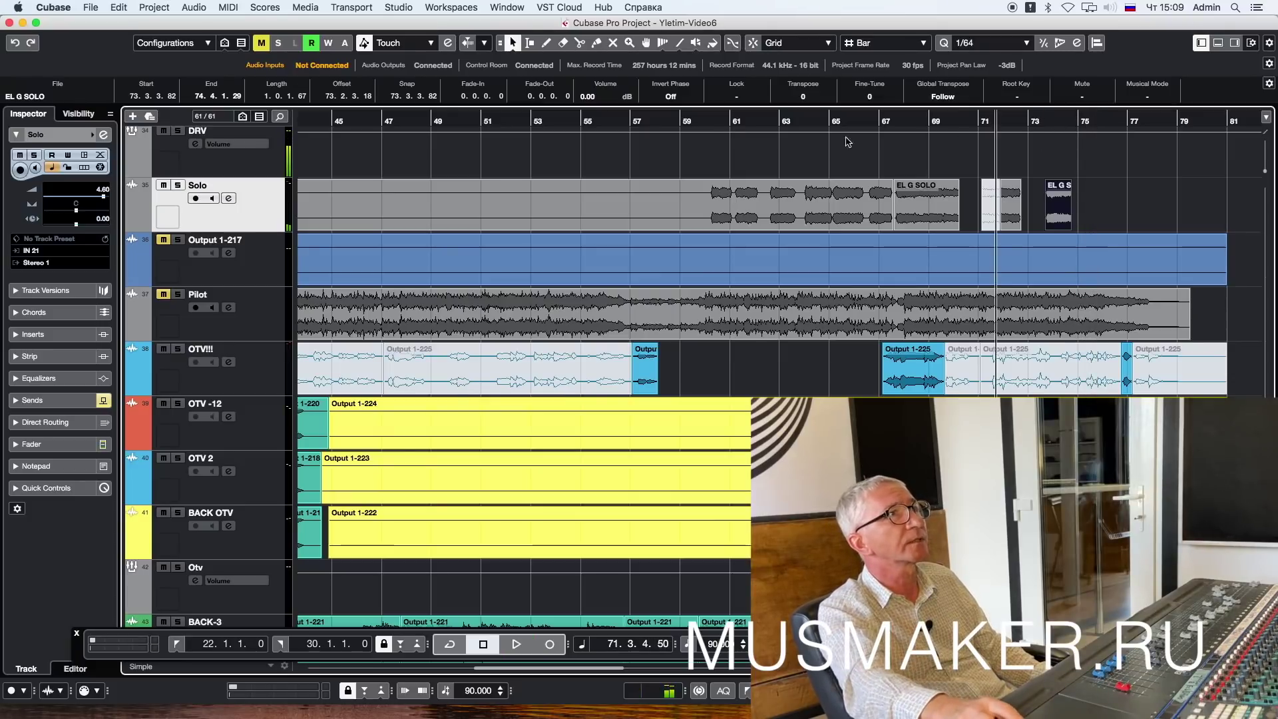
# Step: Play from 66.4.2.6, set the Solo track's volume to 2.57, and add a short fade-out to the last EL G SOLO segment
pyautogui.moveTo(875, 125); pyautogui.dragTo(877, 144)
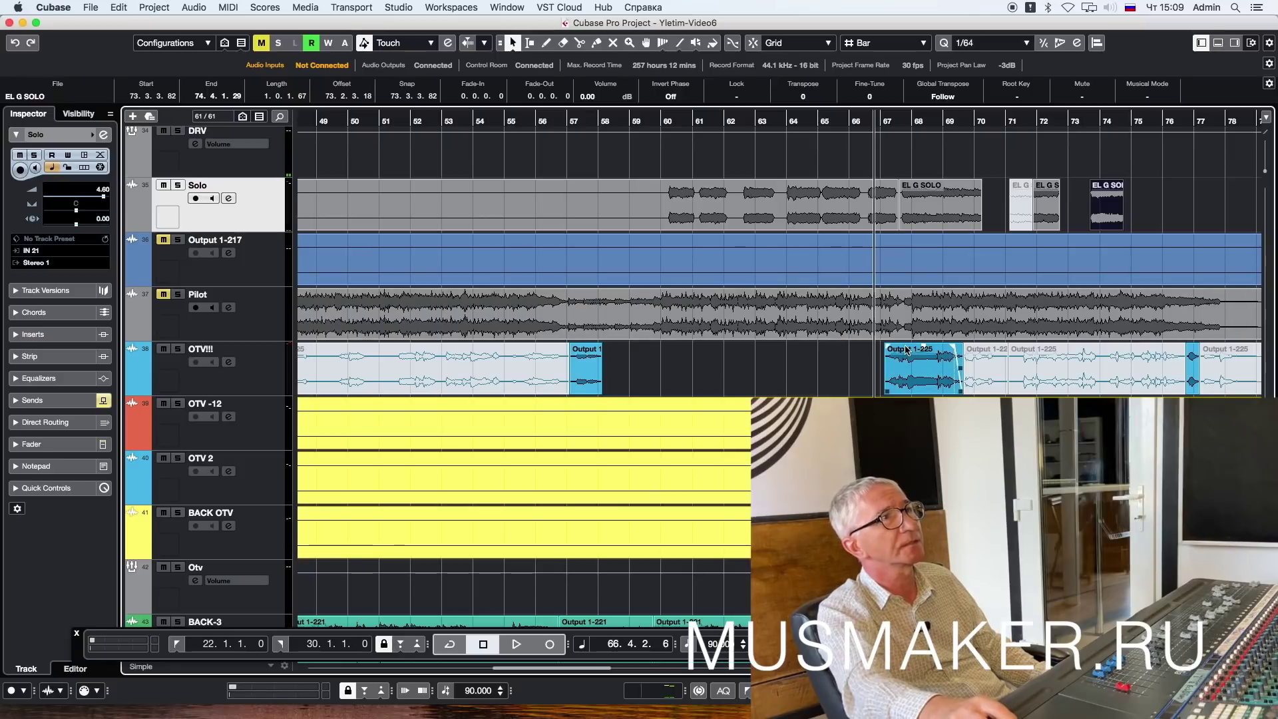
pyautogui.press('space')
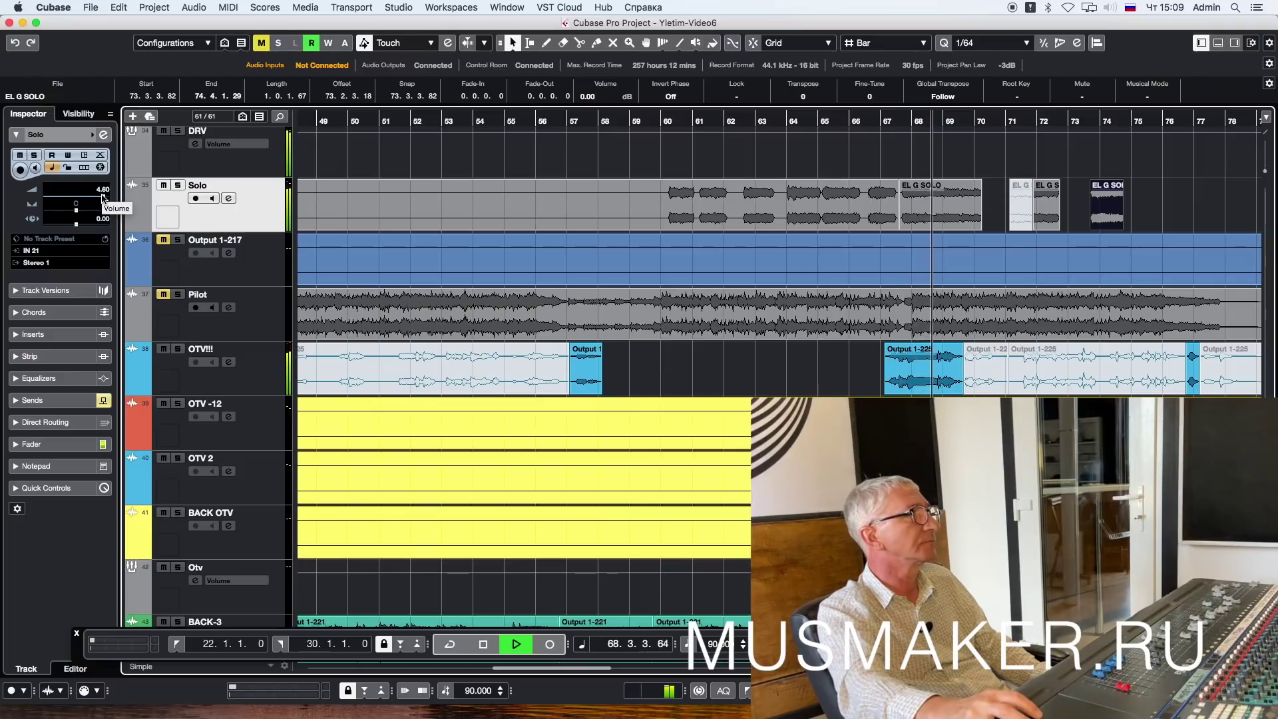
pyautogui.moveTo(103, 197); pyautogui.dragTo(103, 208)
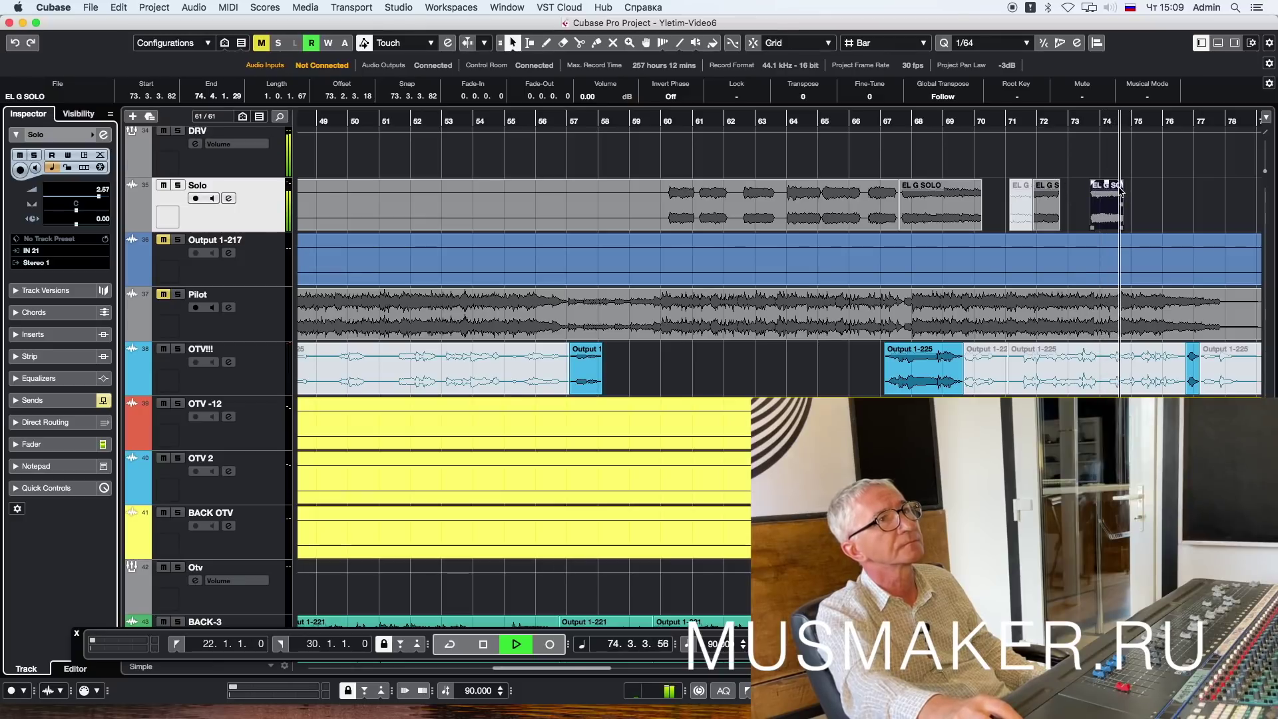
pyautogui.moveTo(1122, 184); pyautogui.dragTo(1118, 185)
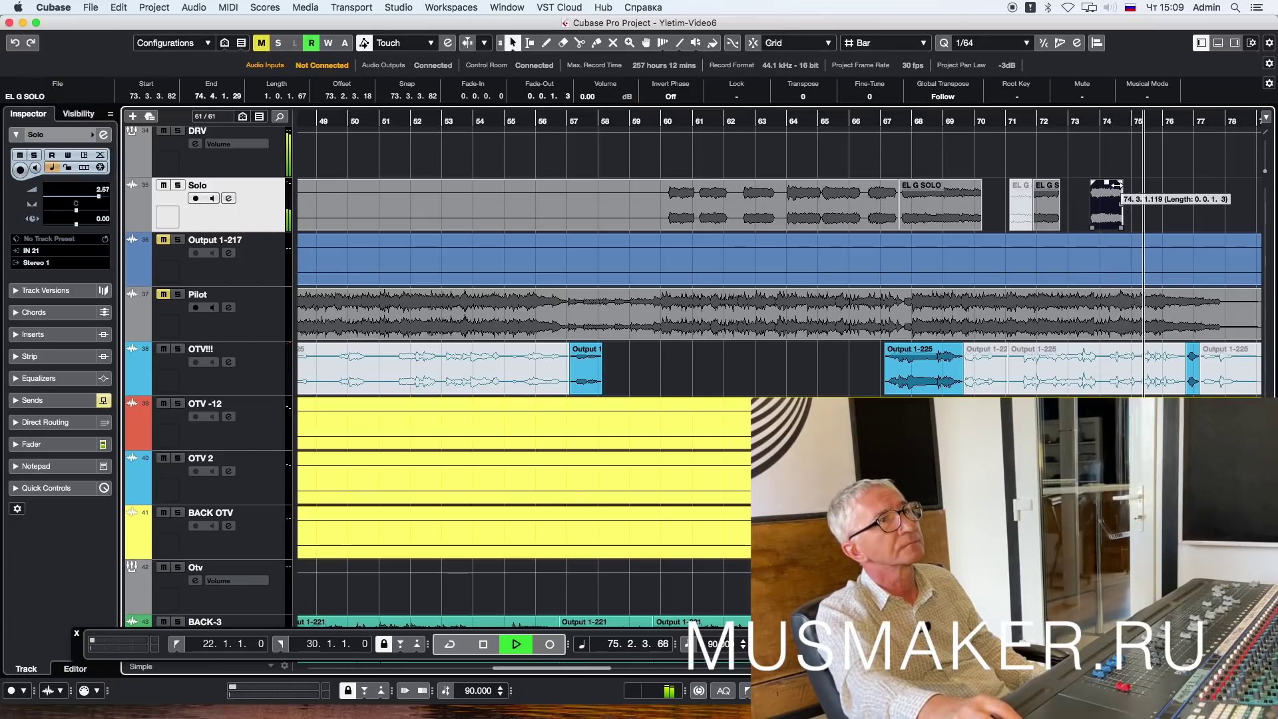